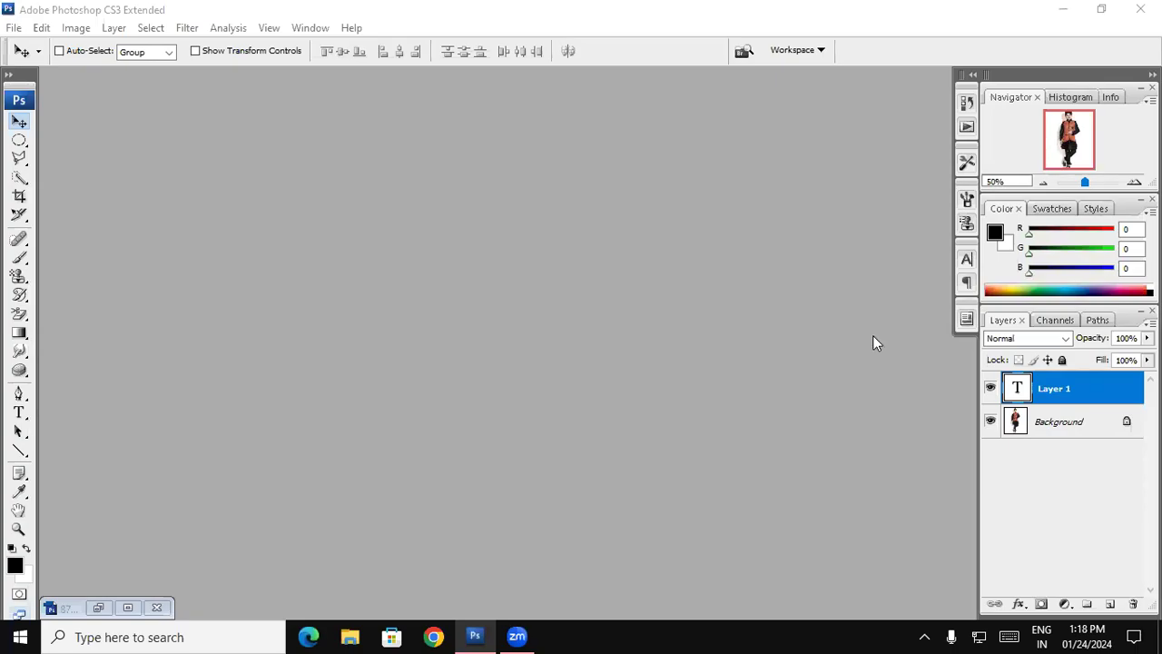
Adjust the system volume and restore the minimized boy photo document at 50% view
{"action": "key", "text": "XF86AudioRaiseVolume"}
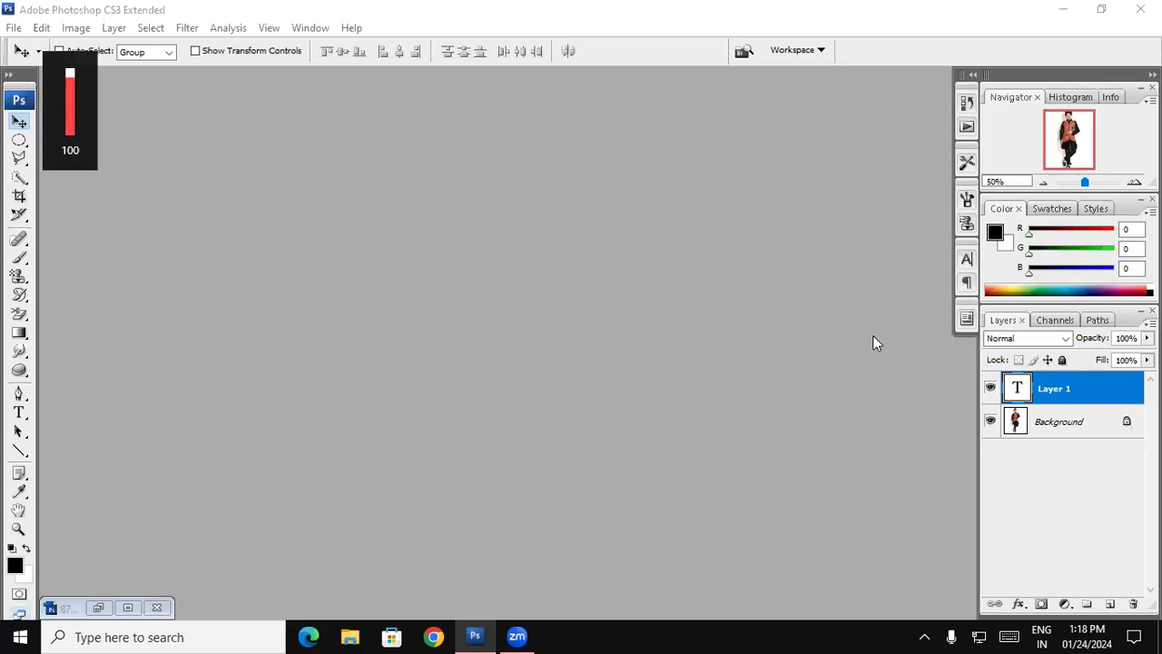
{"action": "key", "text": "XF86AudioLowerVolume"}
{"action": "key", "text": "XF86AudioLowerVolume"}
{"action": "key", "text": "XF86AudioLowerVolume"}
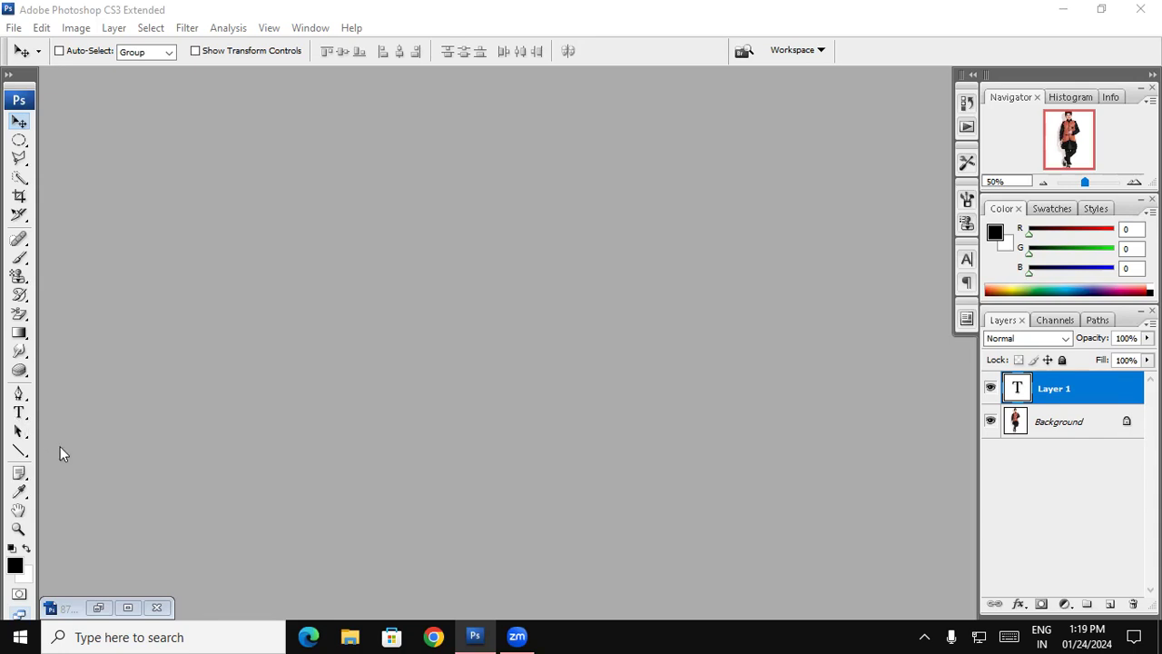
{"action": "left_click", "coordinate": [101, 608]}
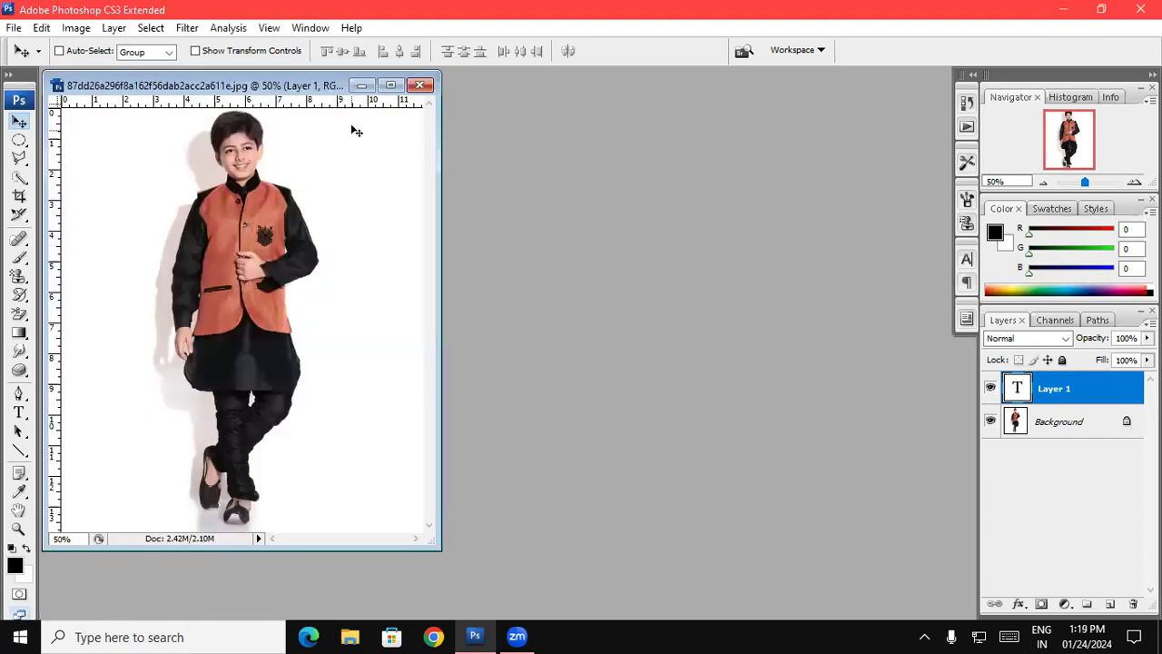
Maximize the photo window and draw a rectangular marquee around the boy's upper body
{"action": "left_click", "coordinate": [391, 85]}
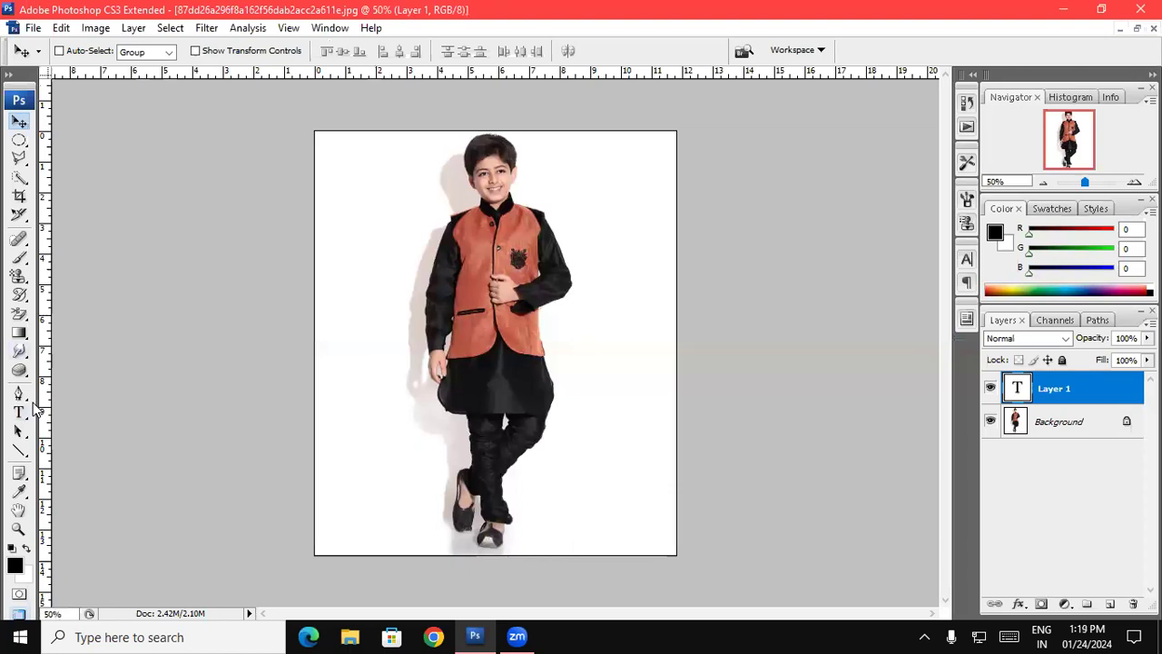
{"action": "left_click", "coordinate": [19, 392]}
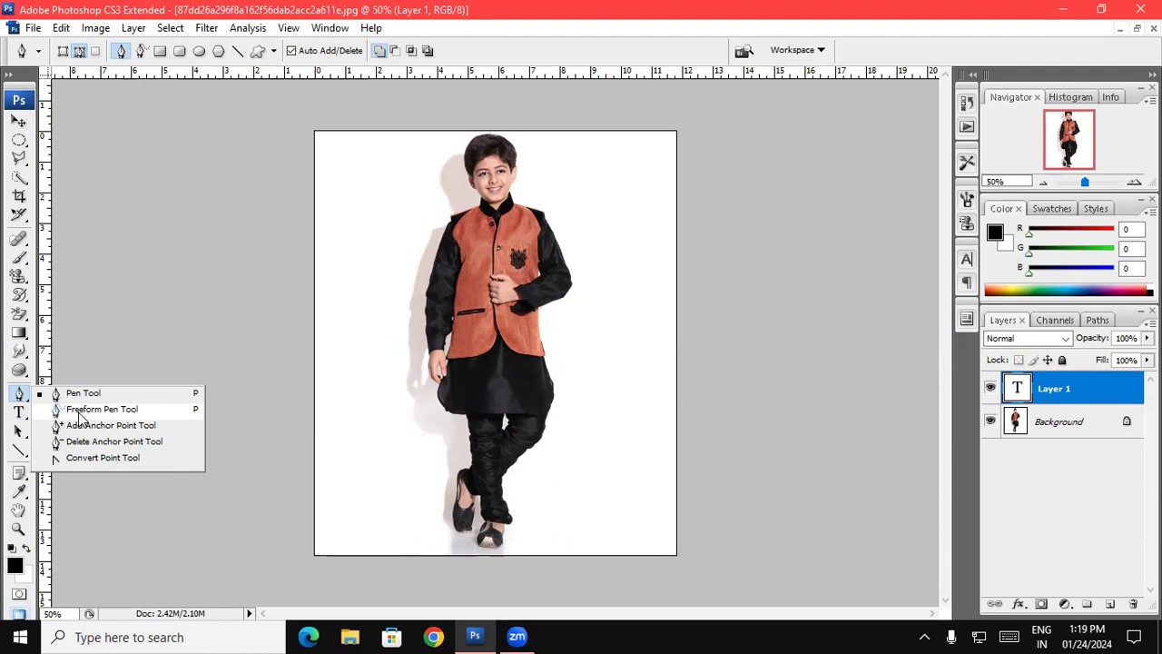
{"action": "left_click", "coordinate": [19, 141]}
{"action": "left_click", "coordinate": [69, 139]}
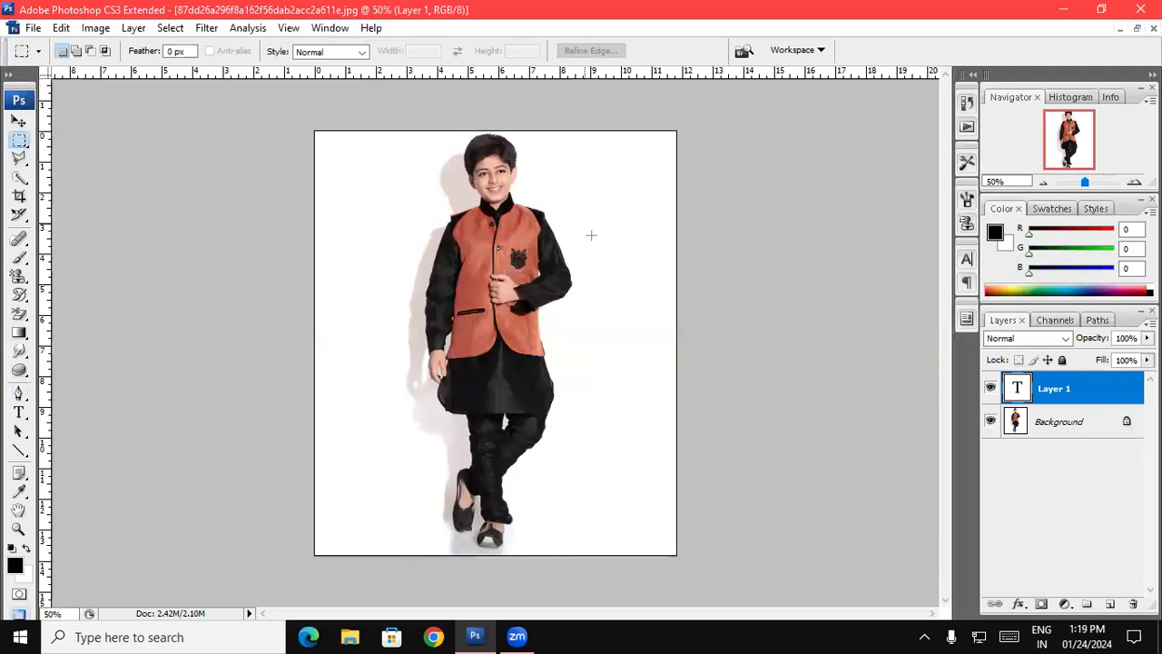
{"action": "left_click_drag", "start_coordinate": [437, 145], "coordinate": [579, 365]}
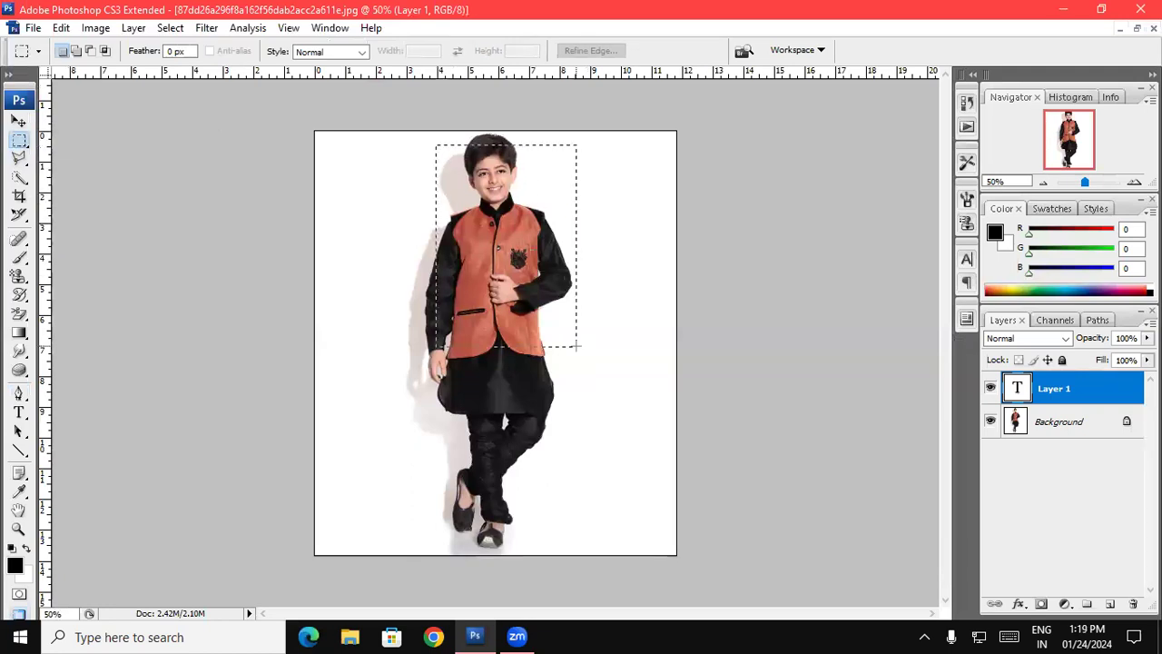
Replace it with an elliptical marquee around the boy's head and torso
{"action": "left_click", "coordinate": [20, 141]}
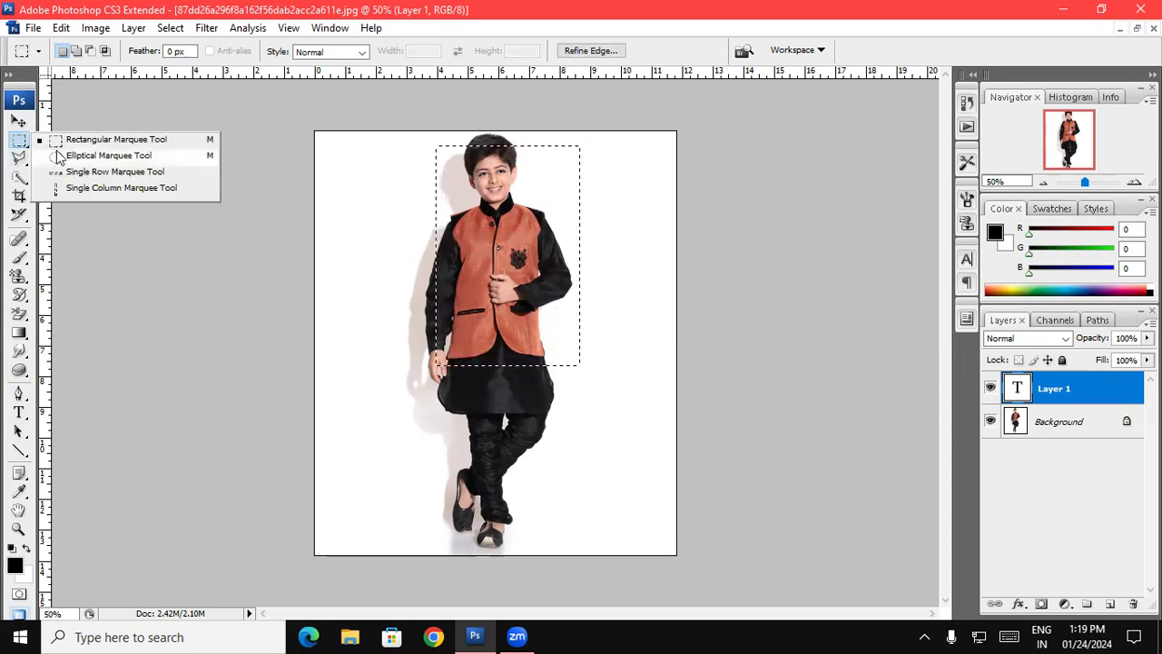
{"action": "left_click", "coordinate": [70, 156]}
{"action": "left_click", "coordinate": [408, 161]}
{"action": "left_click_drag", "start_coordinate": [407, 161], "coordinate": [571, 346]}
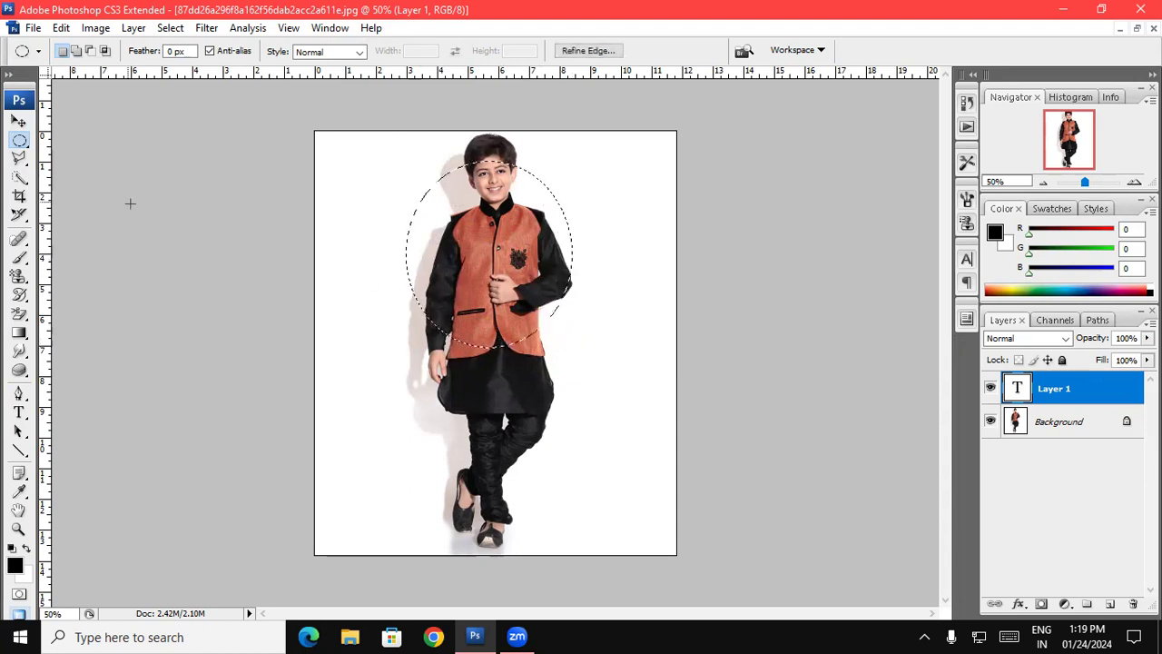
{"action": "left_click", "coordinate": [20, 158]}
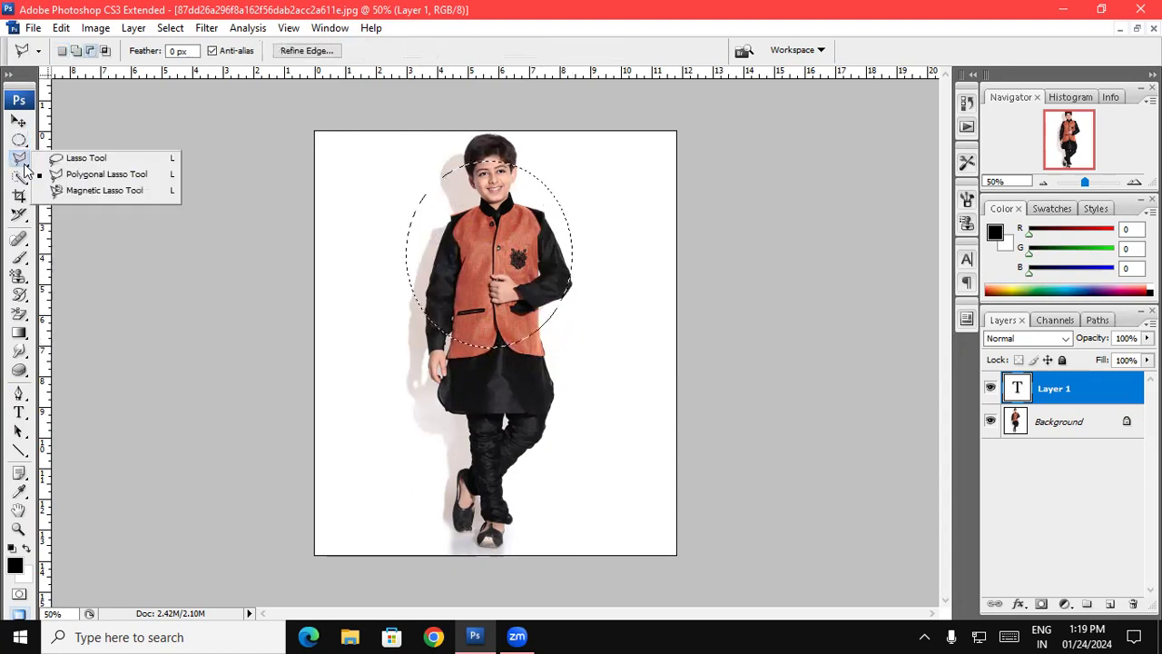
Trace a freehand Lasso selection up the sleeve and around the boy's head, then discard it
{"action": "left_click", "coordinate": [82, 161]}
{"action": "left_click", "coordinate": [427, 313]}
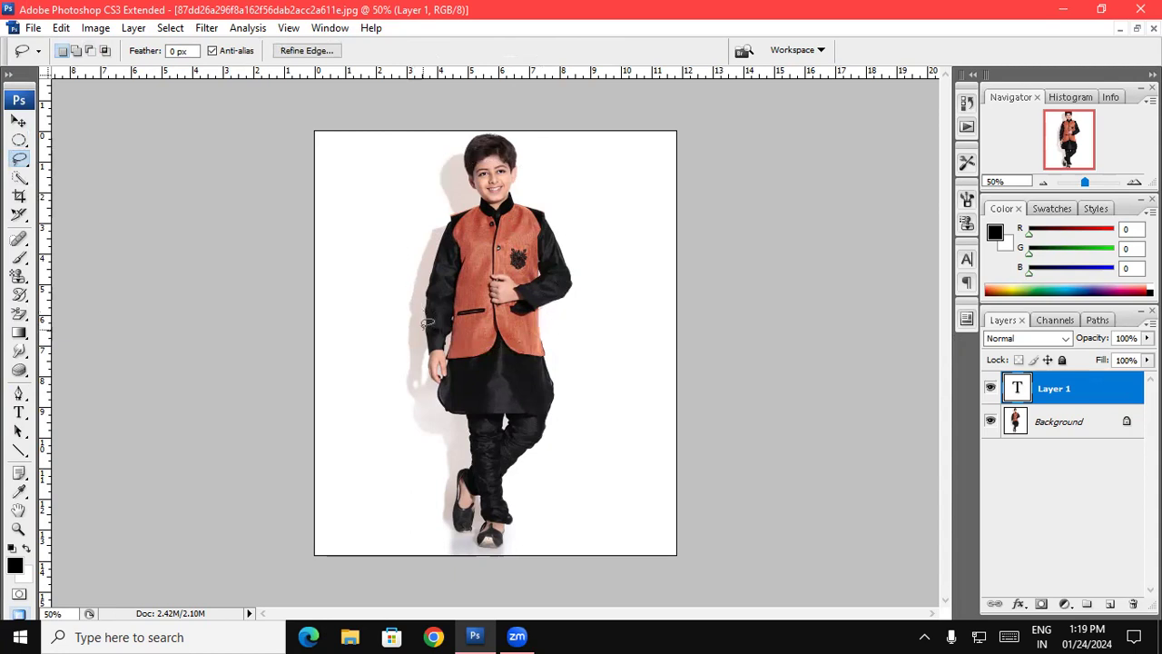
{"action": "key", "text": "ctrl+j"}
{"action": "left_click", "coordinate": [583, 245]}
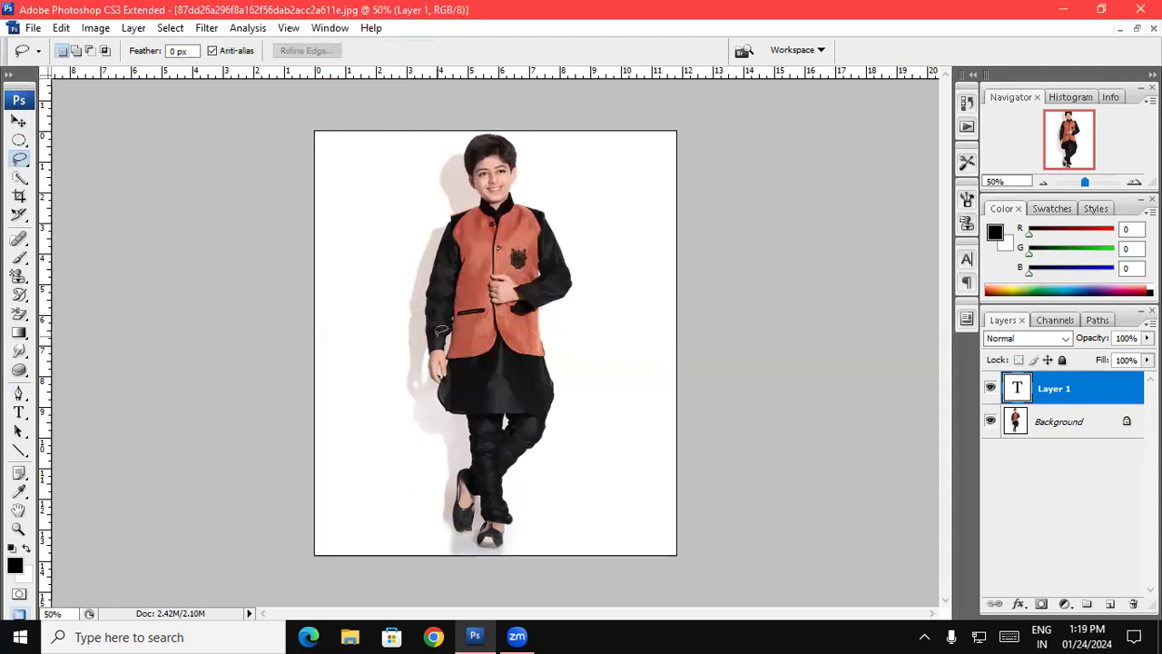
{"action": "mouse_move", "coordinate": [429, 291]}
{"action": "left_mouse_down"}
{"action": "mouse_move", "coordinate": [482, 193]}
{"action": "mouse_move", "coordinate": [484, 132]}
{"action": "left_mouse_up"}
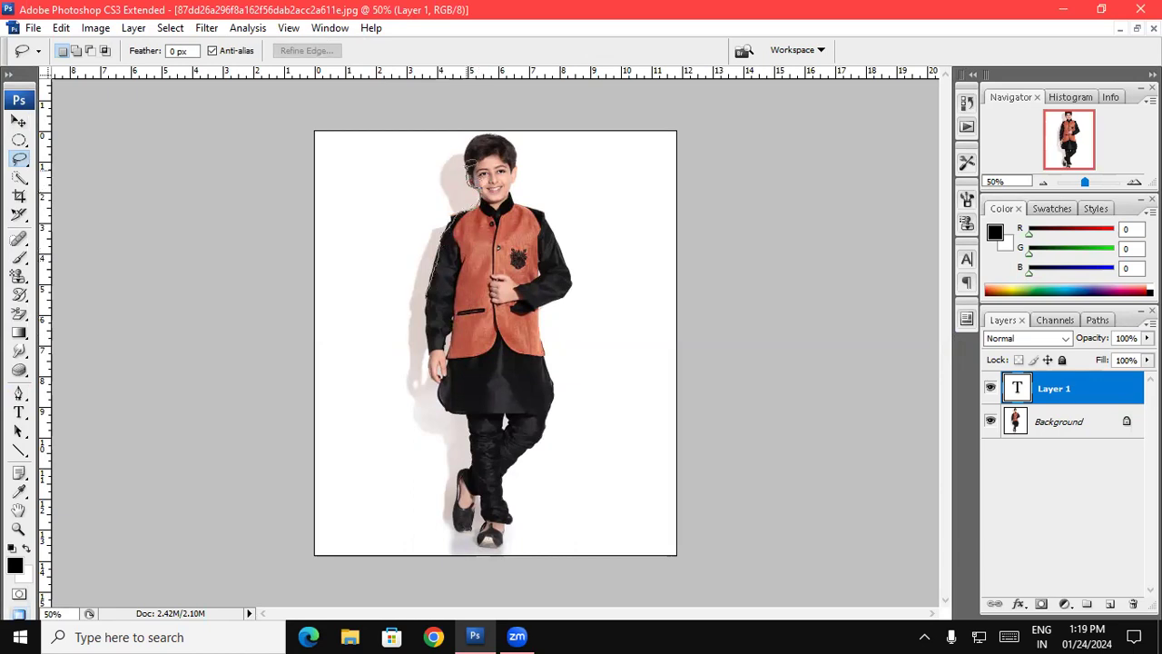
{"action": "left_click_drag", "start_coordinate": [519, 139], "coordinate": [512, 177]}
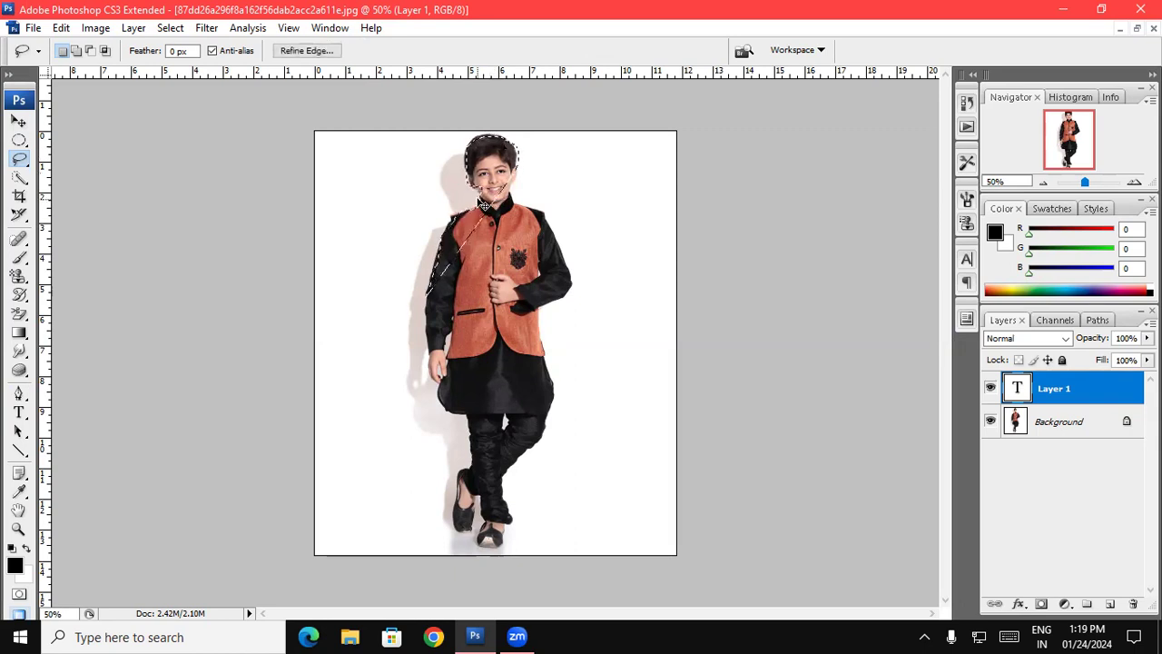
{"action": "left_click", "coordinate": [480, 191]}
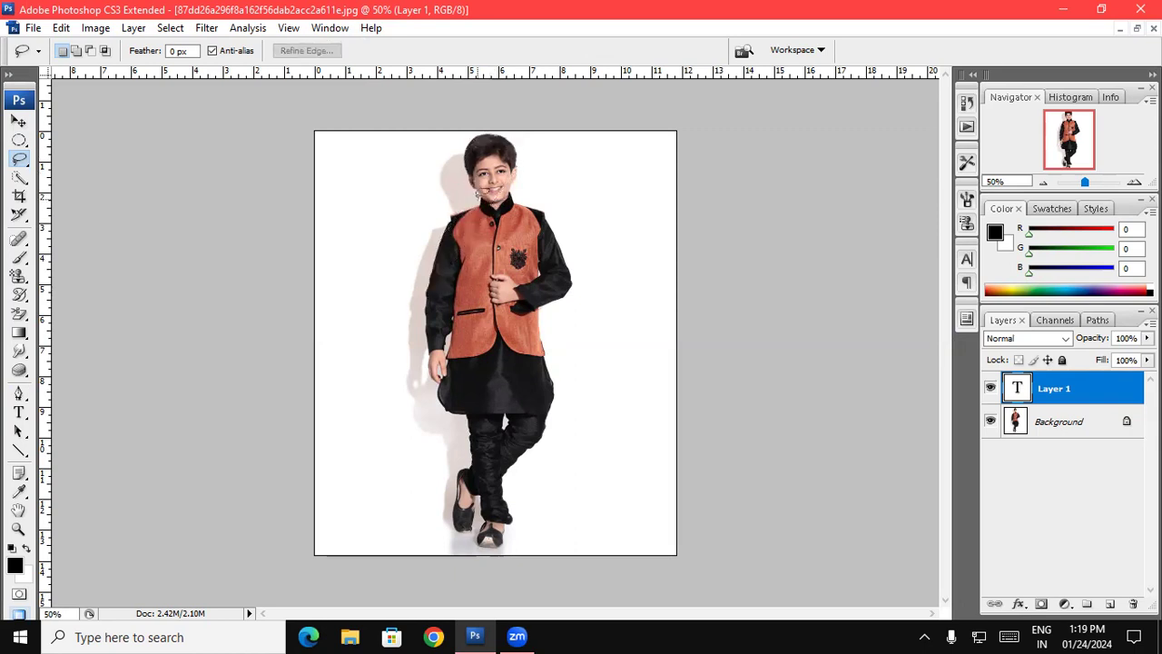
Outline the boy's arm with a Polygonal Lasso selection, then clear it with Ctrl+D
{"action": "right_click", "coordinate": [20, 160]}
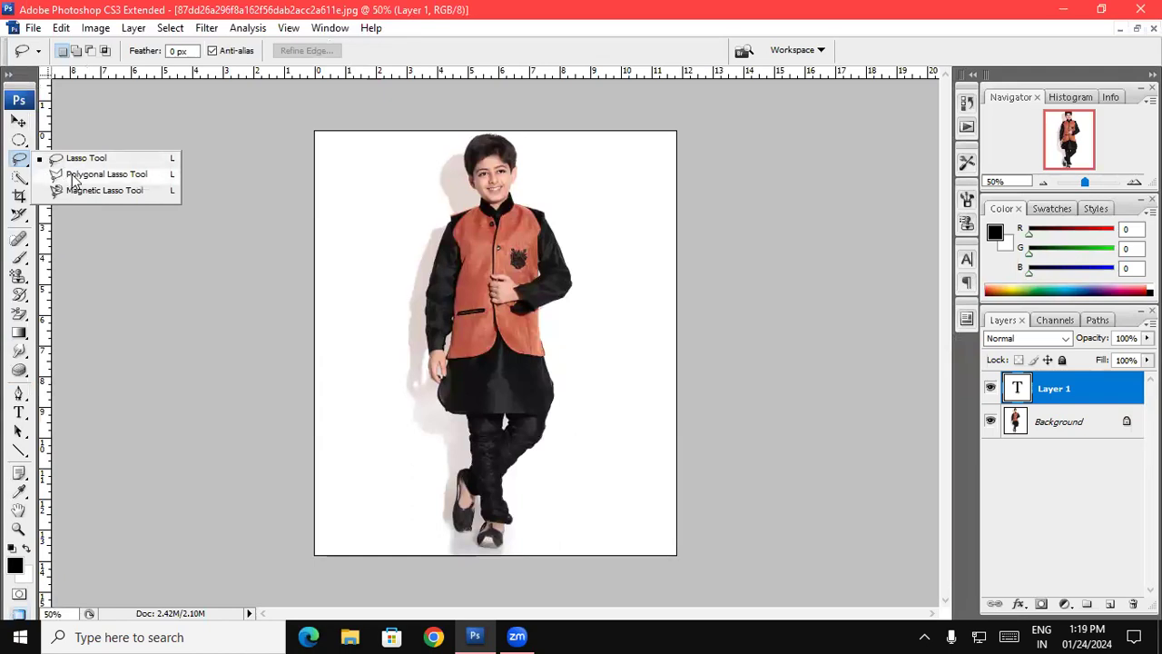
{"action": "left_click", "coordinate": [63, 173]}
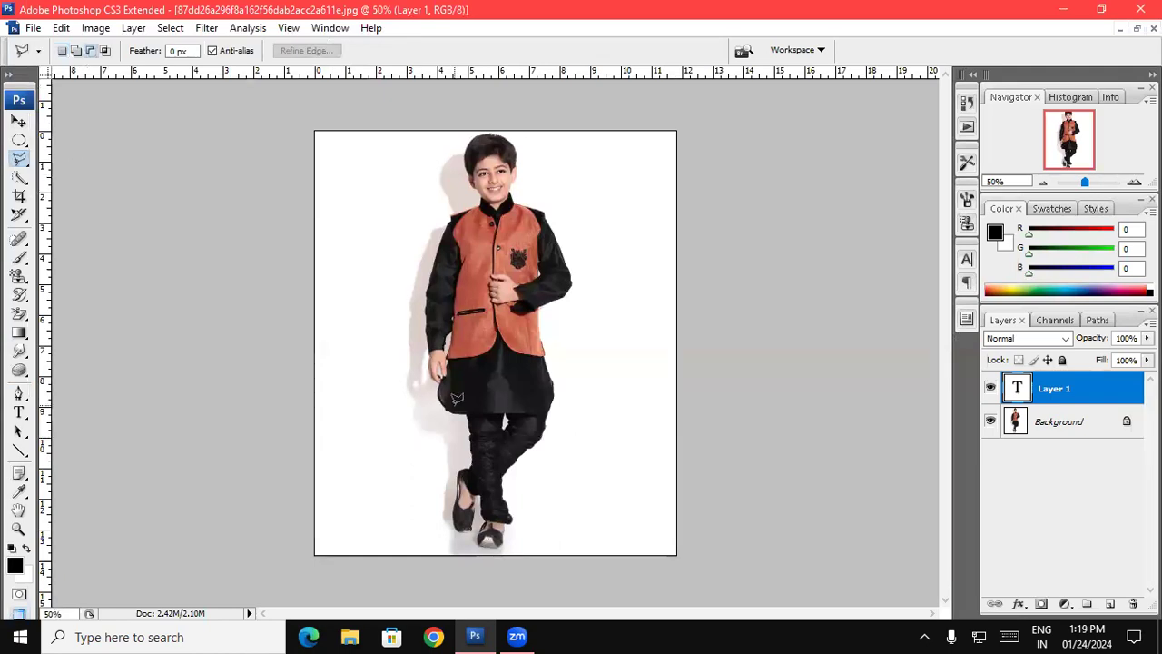
{"action": "left_click", "coordinate": [427, 313]}
{"action": "left_click", "coordinate": [434, 265]}
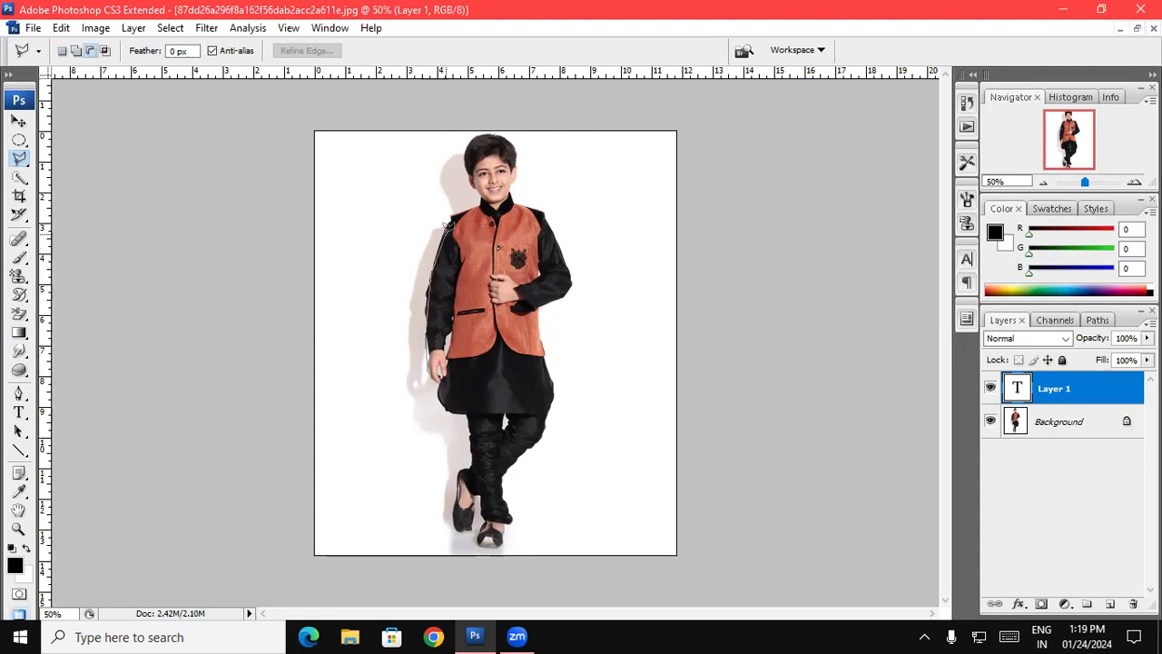
{"action": "left_click", "coordinate": [450, 214]}
{"action": "double_click", "coordinate": [482, 194]}
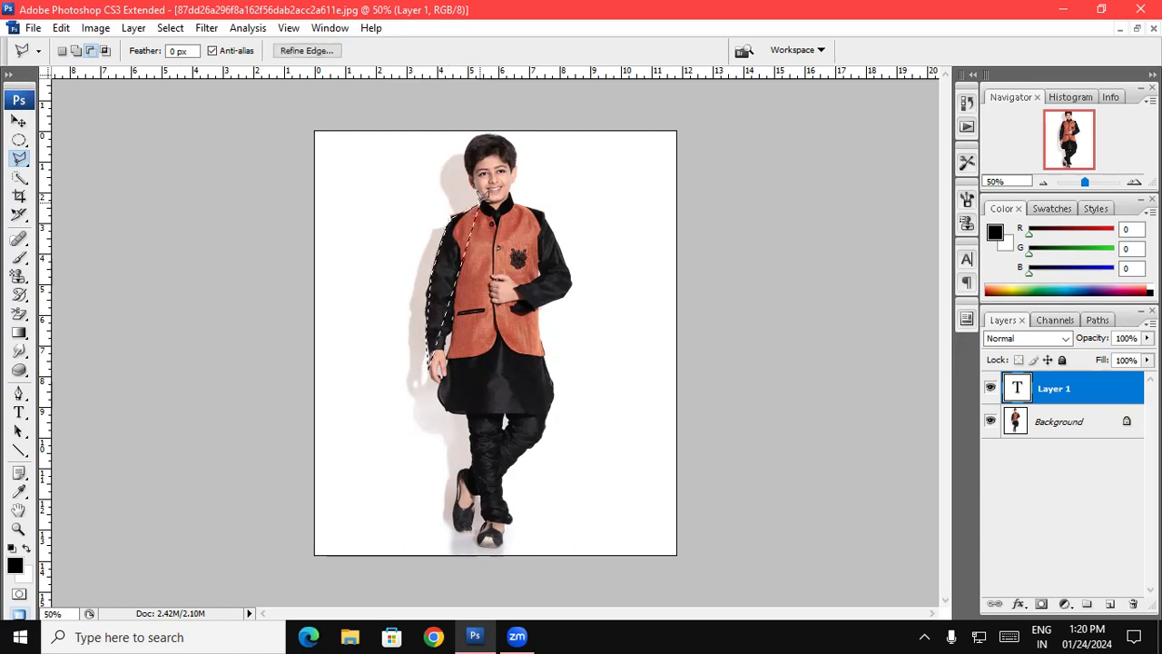
{"action": "key", "text": "ctrl+d"}
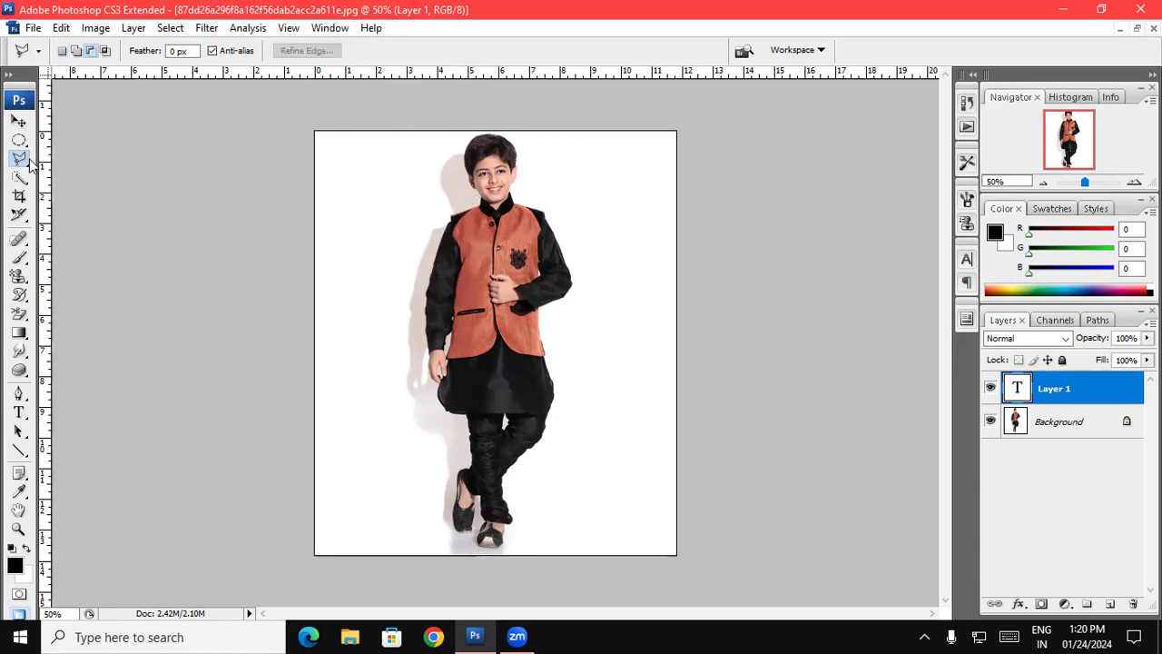
{"action": "right_click", "coordinate": [22, 160]}
{"action": "left_click", "coordinate": [70, 189]}
{"action": "left_click", "coordinate": [423, 332]}
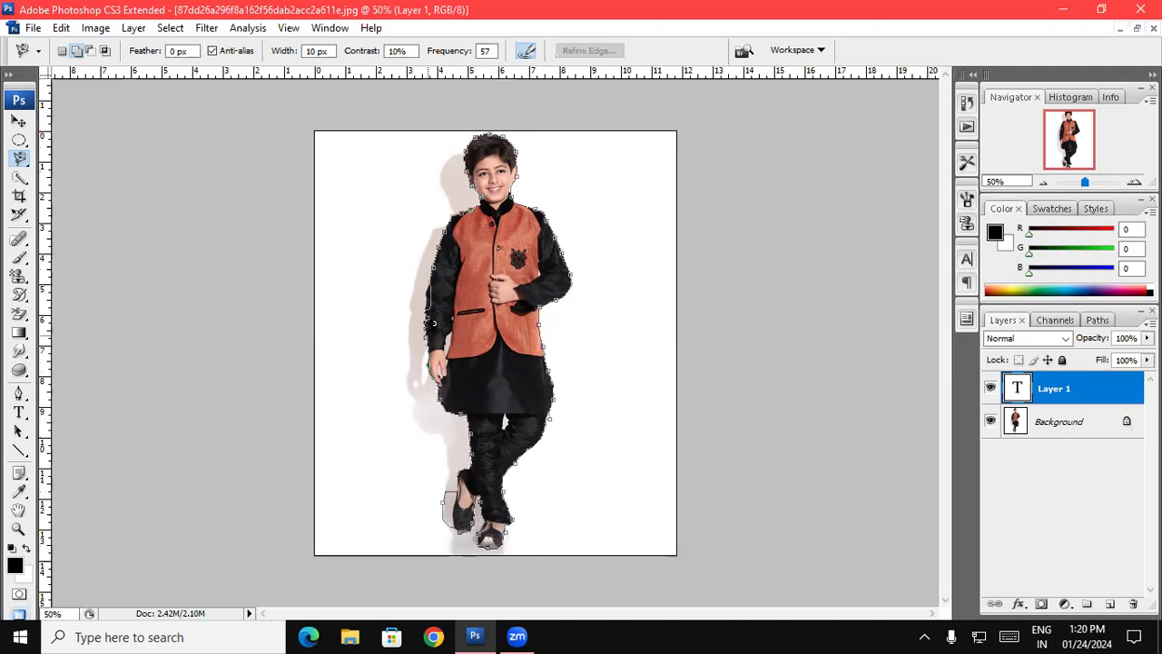
{"action": "double_click", "coordinate": [425, 332]}
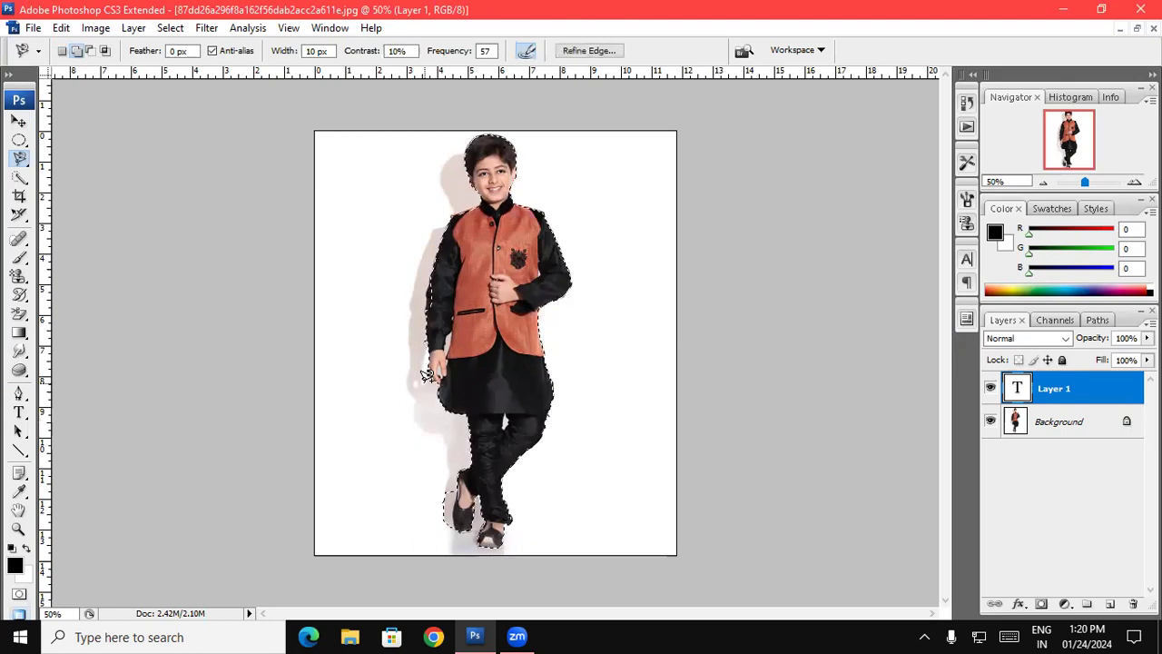
{"action": "key", "text": "ctrl+d"}
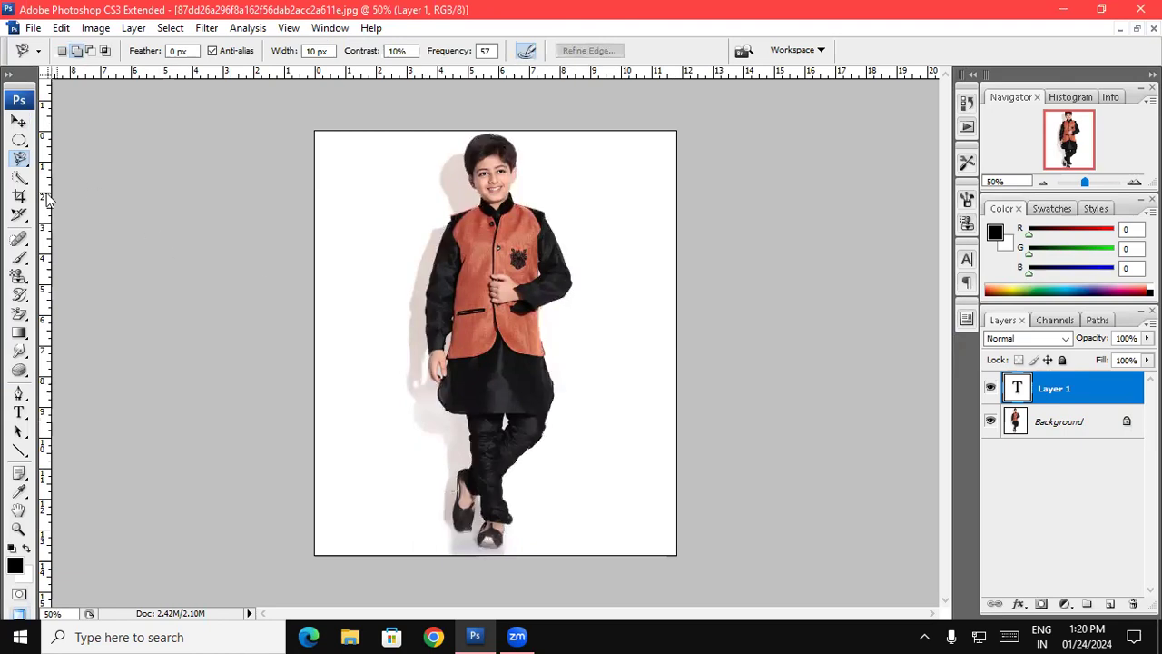
{"action": "left_click", "coordinate": [19, 176]}
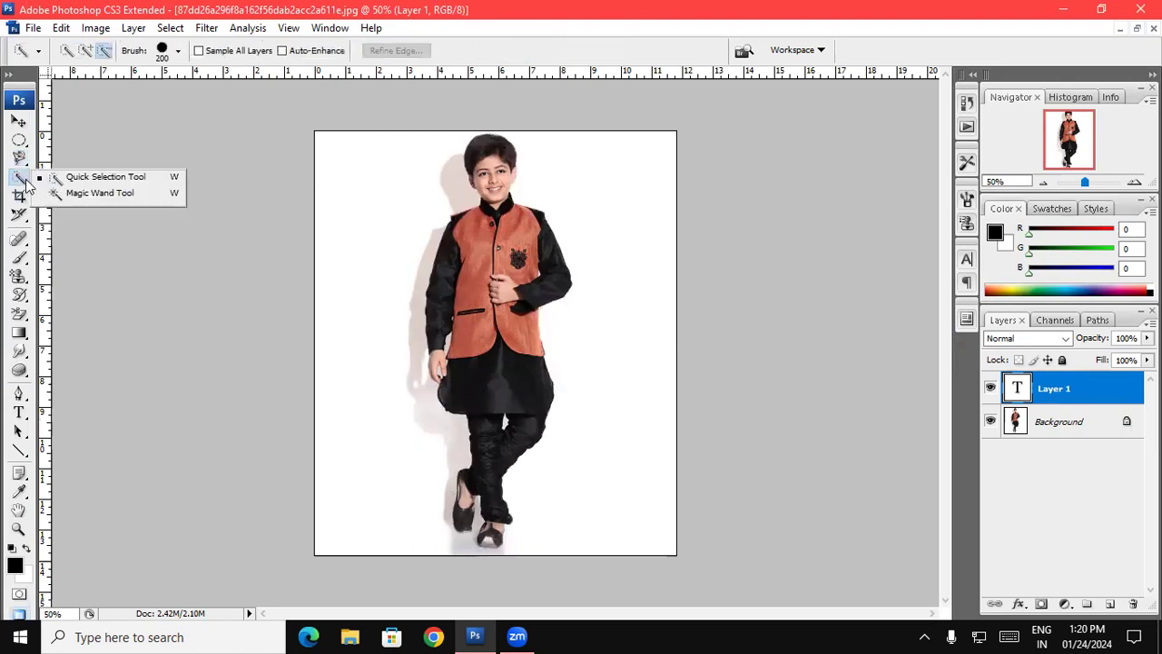
Paint an additive Quick Selection down the canvas's left side, then deselect
{"action": "left_click", "coordinate": [97, 178]}
{"action": "left_click", "coordinate": [85, 50]}
{"action": "left_click_drag", "start_coordinate": [328, 190], "coordinate": [362, 508]}
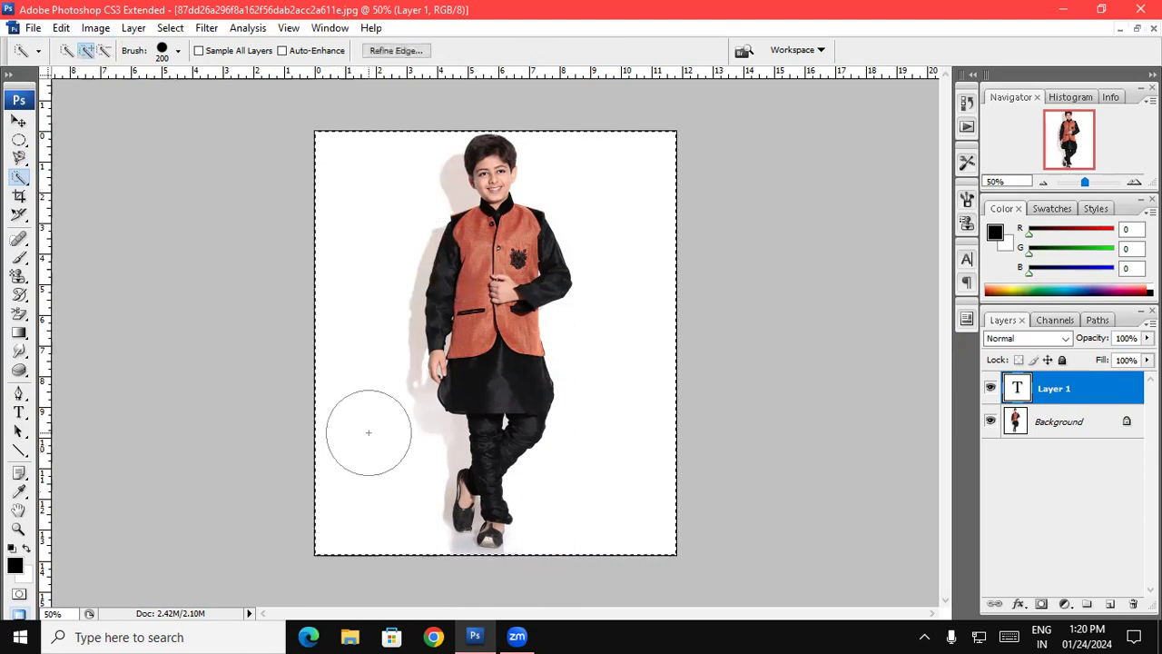
{"action": "key", "text": "ctrl+d"}
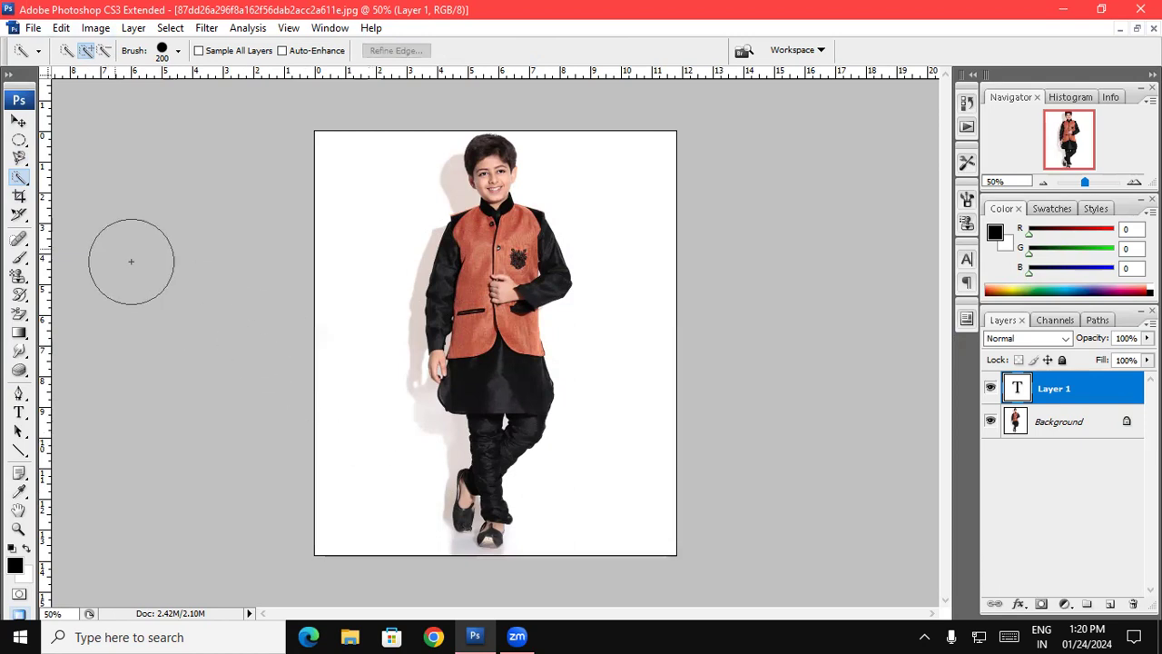
Select the white background with the Magic Wand, return to new-selection mode, and deselect
{"action": "right_click", "coordinate": [18, 176]}
{"action": "left_click", "coordinate": [75, 193]}
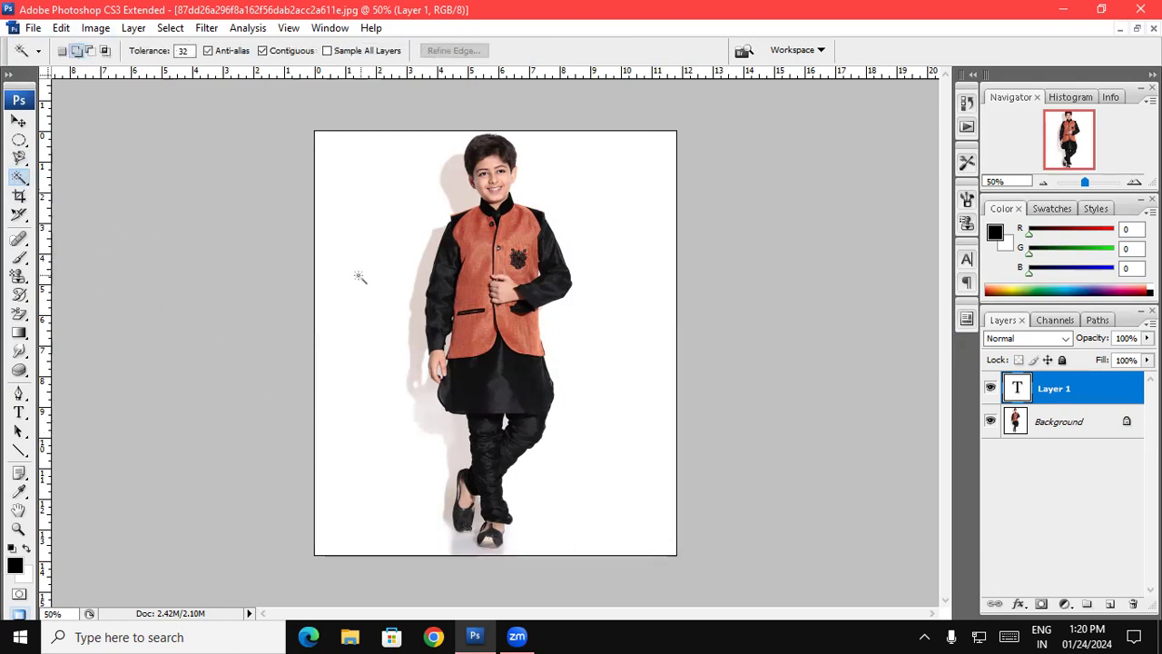
{"action": "left_click", "coordinate": [388, 258]}
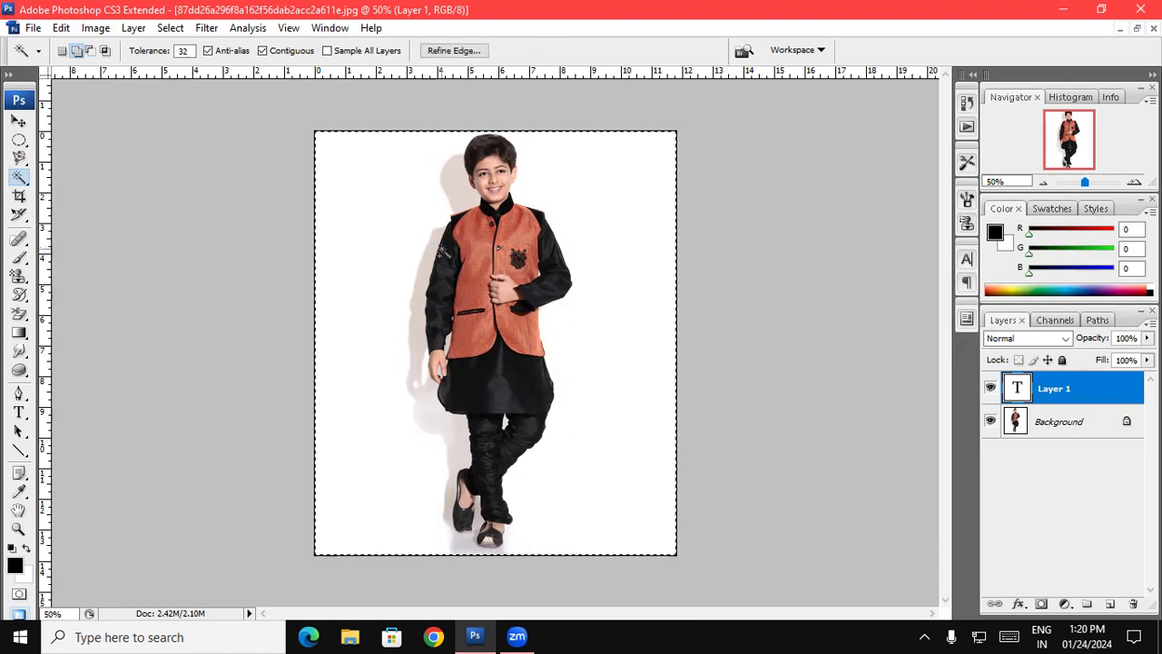
{"action": "left_click", "coordinate": [64, 54]}
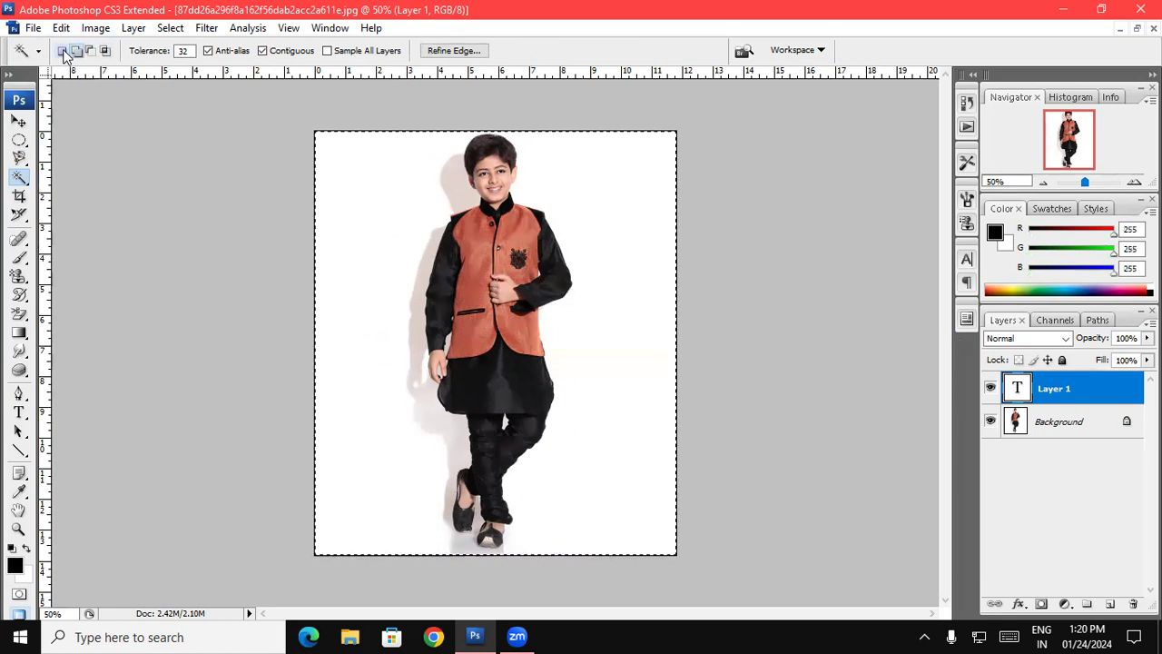
{"action": "key", "text": "ctrl+d"}
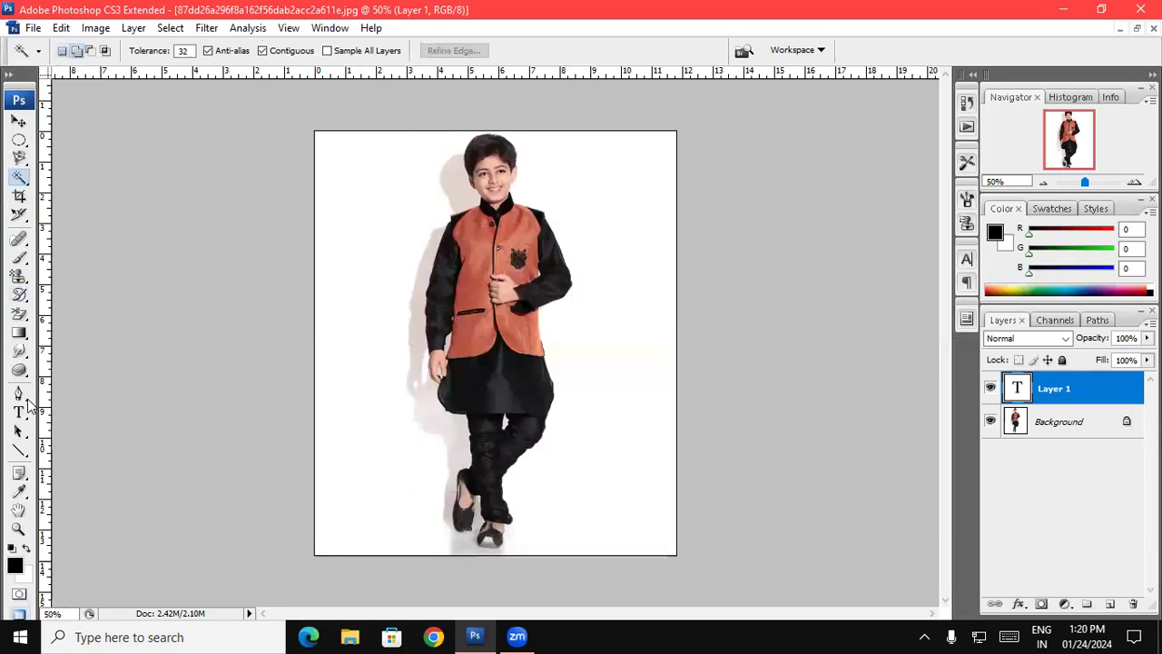
{"action": "right_click", "coordinate": [18, 392]}
Try Pen and Freeform Pen outlines of the boy, convert to a selection, then deselect
{"action": "left_click", "coordinate": [54, 390]}
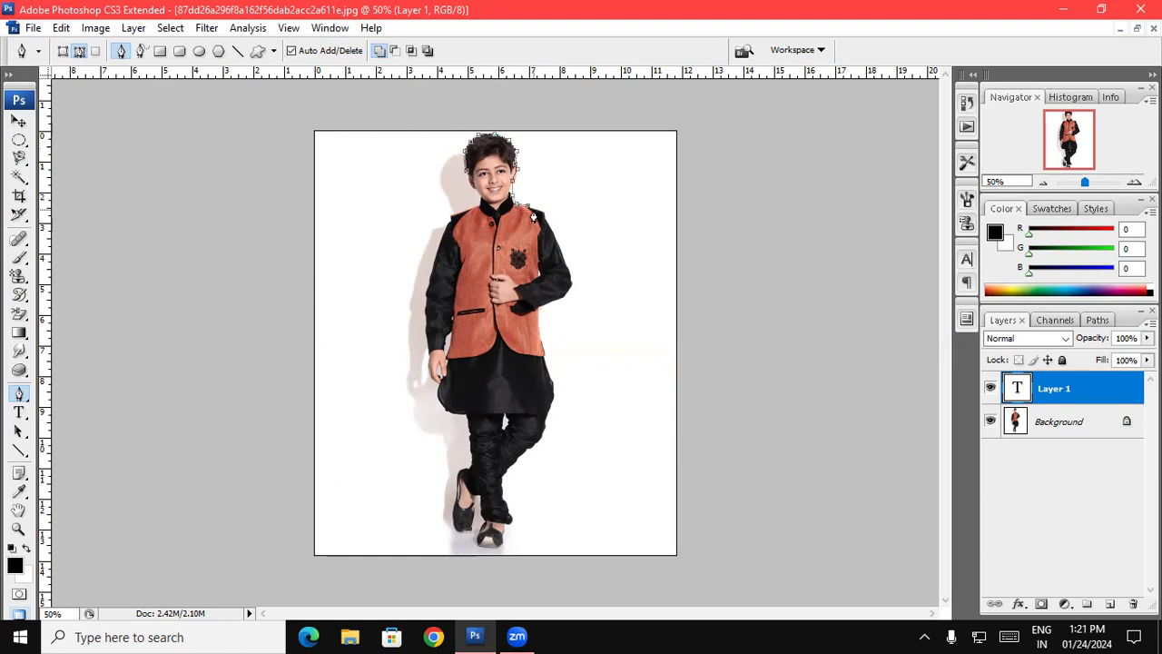
{"action": "left_click", "coordinate": [545, 219]}
{"action": "left_click", "coordinate": [19, 411]}
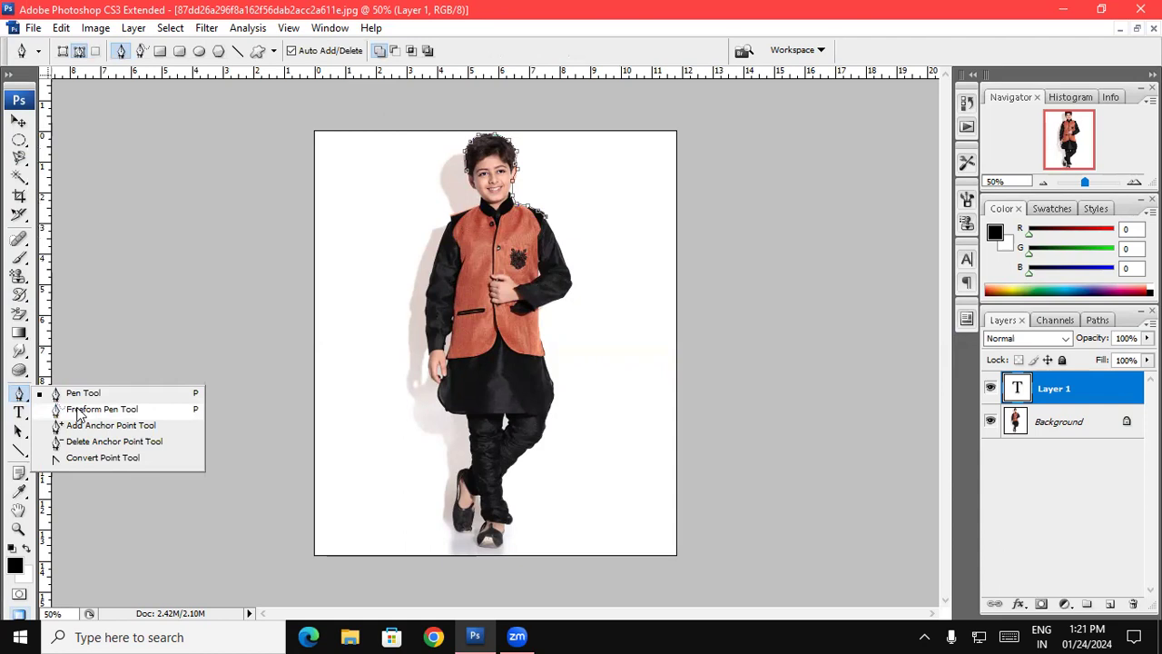
{"action": "left_click", "coordinate": [79, 410]}
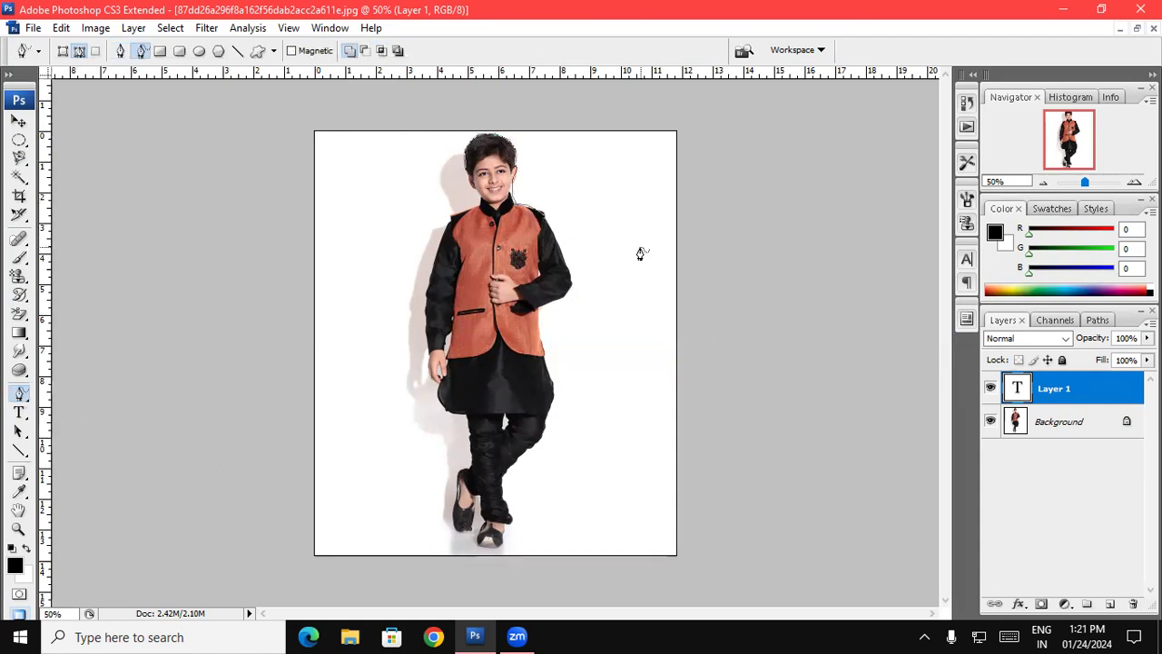
{"action": "key", "text": "ctrl+z"}
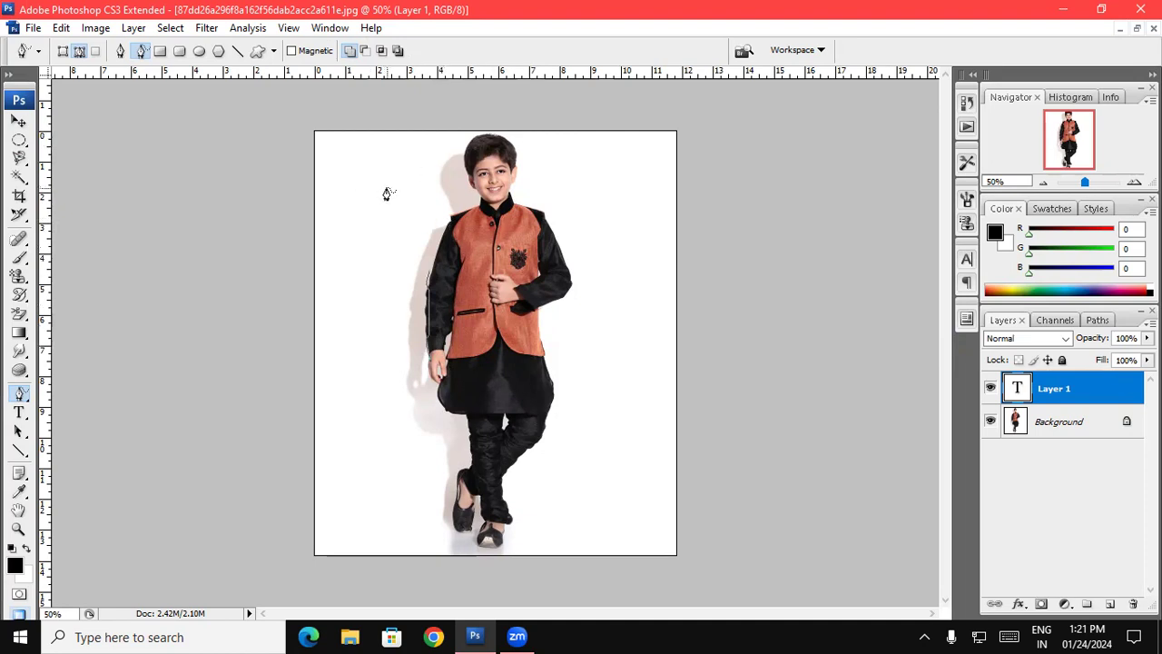
{"action": "mouse_move", "coordinate": [428, 279]}
{"action": "left_mouse_down"}
{"action": "mouse_move", "coordinate": [462, 167]}
{"action": "mouse_move", "coordinate": [531, 216]}
{"action": "mouse_move", "coordinate": [564, 263]}
{"action": "mouse_move", "coordinate": [544, 317]}
{"action": "mouse_move", "coordinate": [530, 476]}
{"action": "mouse_move", "coordinate": [500, 551]}
{"action": "mouse_move", "coordinate": [454, 512]}
{"action": "mouse_move", "coordinate": [452, 422]}
{"action": "mouse_move", "coordinate": [426, 382]}
{"action": "mouse_move", "coordinate": [439, 225]}
{"action": "left_mouse_up"}
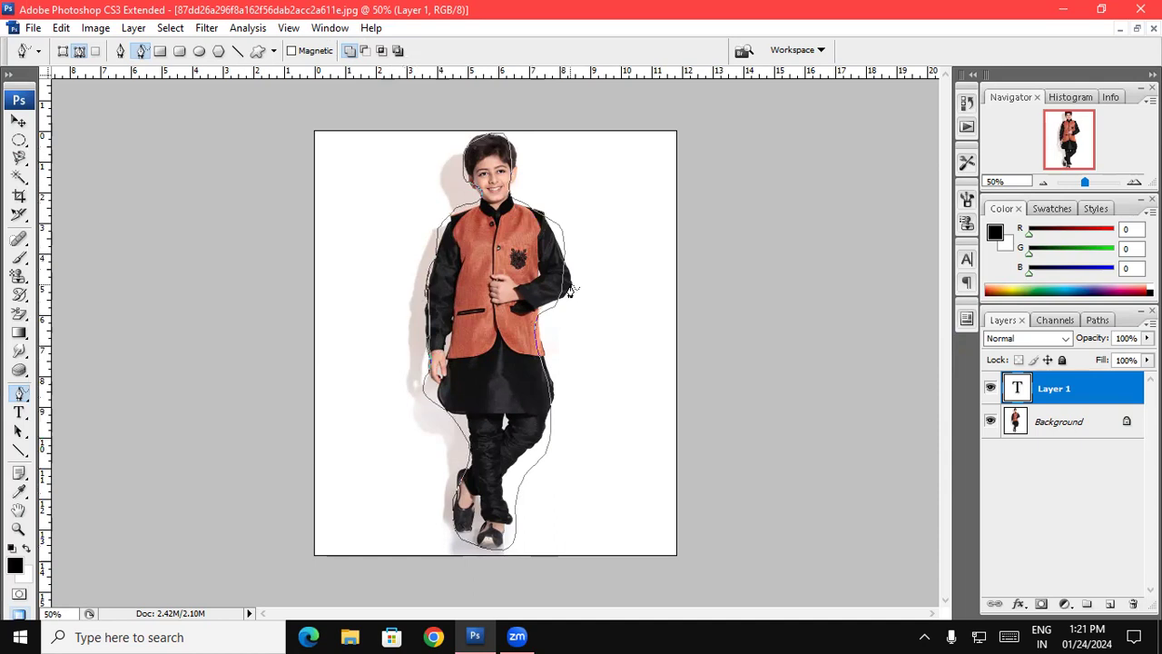
{"action": "key", "text": "ctrl+Return"}
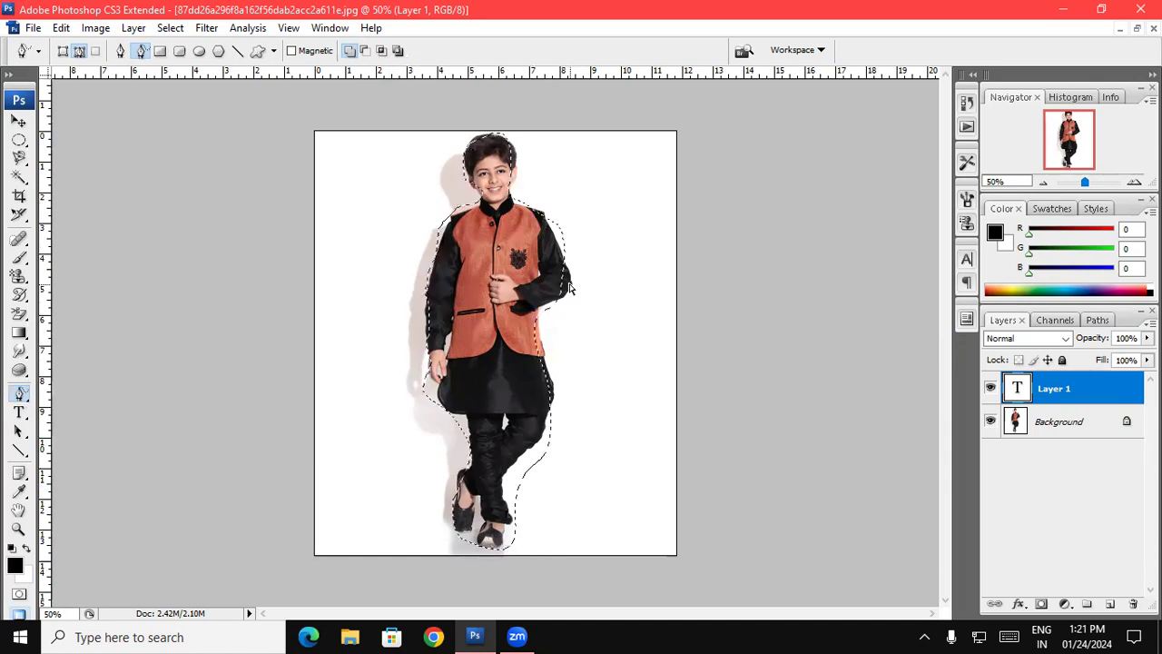
{"action": "key", "text": "ctrl+d"}
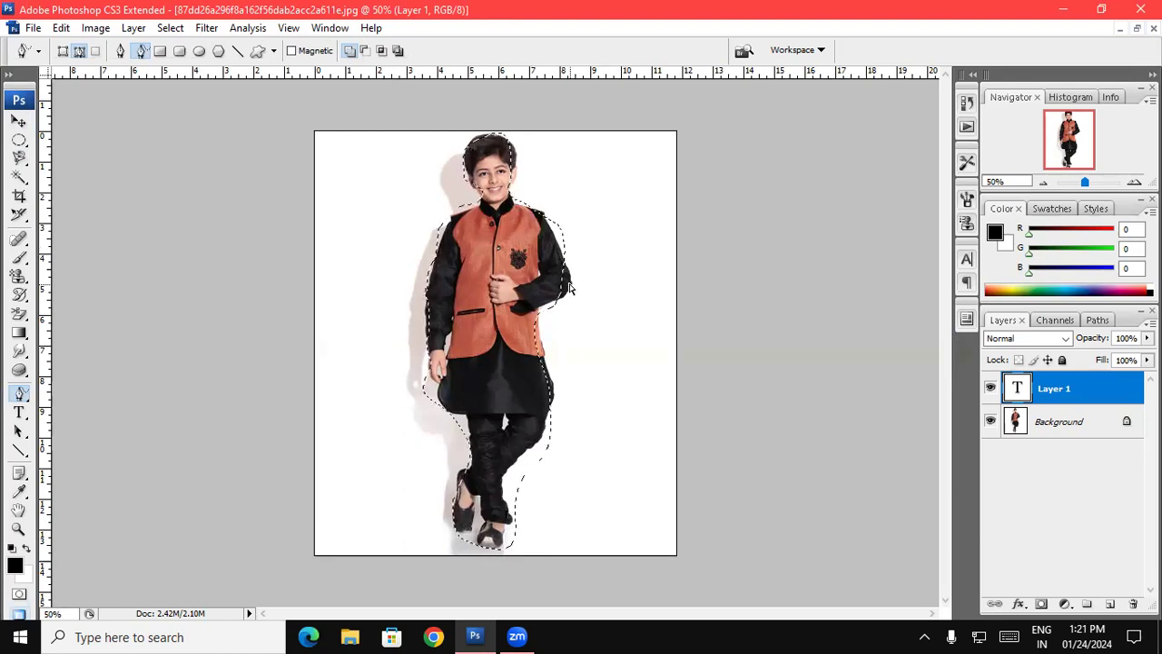
Zoom to 100% and start a Pen path up the left sleeve, deleting a misplaced collar anchor
{"action": "right_click", "coordinate": [22, 394]}
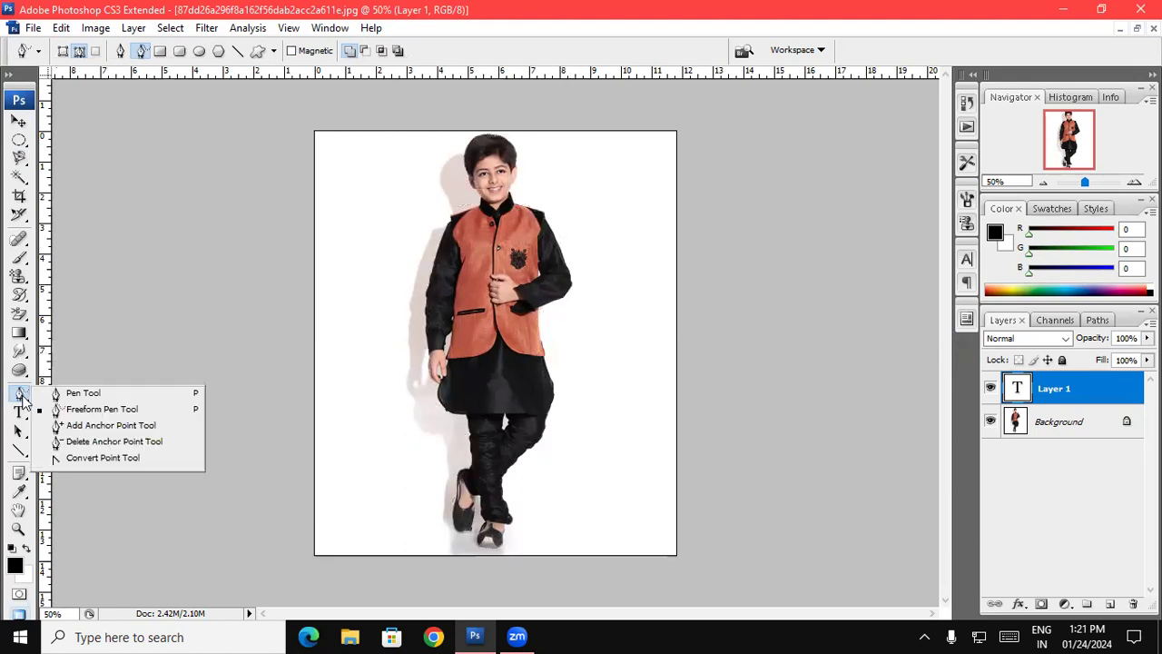
{"action": "left_click", "coordinate": [71, 393]}
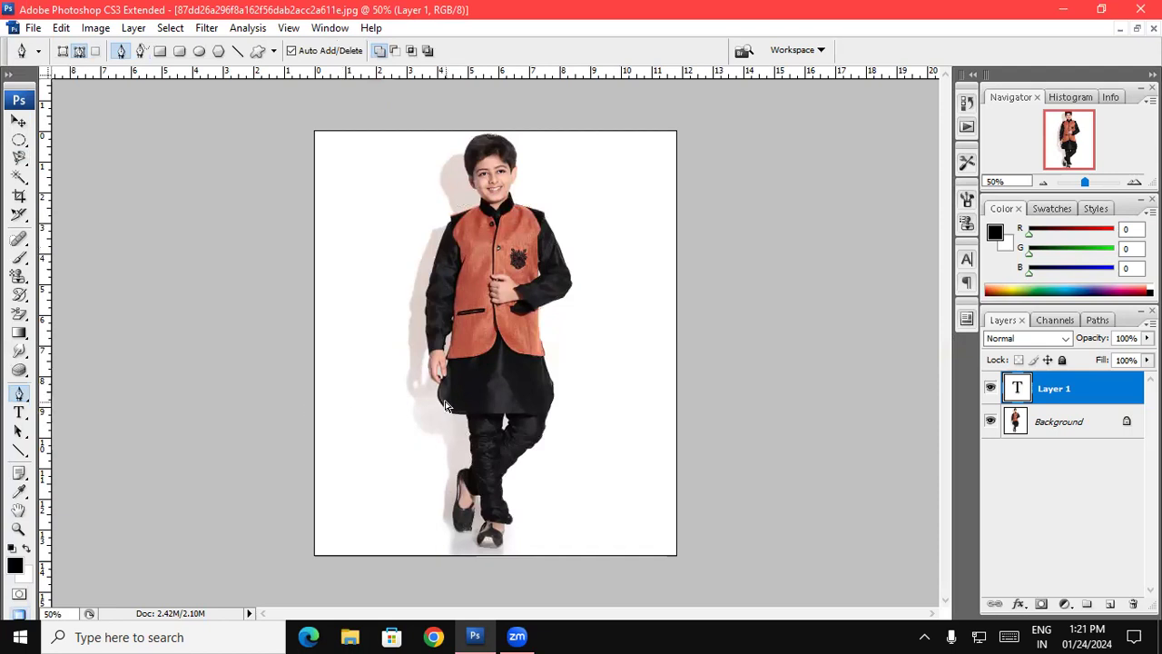
{"action": "key", "text": "ctrl+plus"}
{"action": "key", "text": "ctrl+plus"}
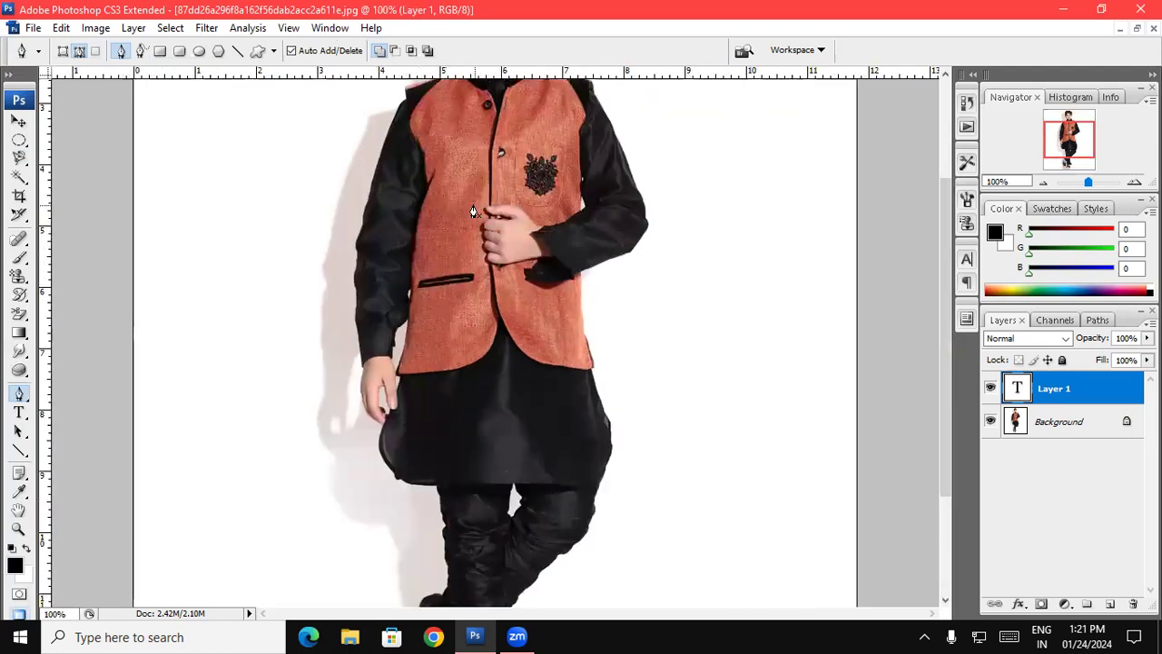
{"action": "scroll", "coordinate": [473, 212], "scroll_direction": "up", "scroll_amount": 3}
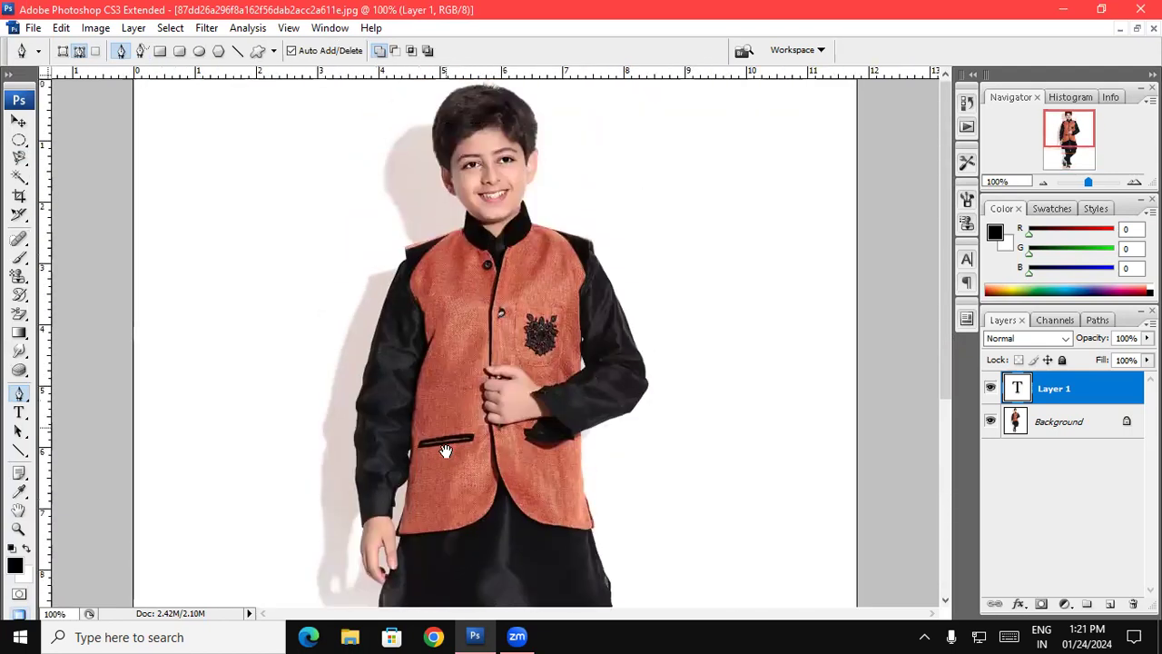
{"action": "left_click", "coordinate": [379, 317]}
{"action": "left_click", "coordinate": [445, 240]}
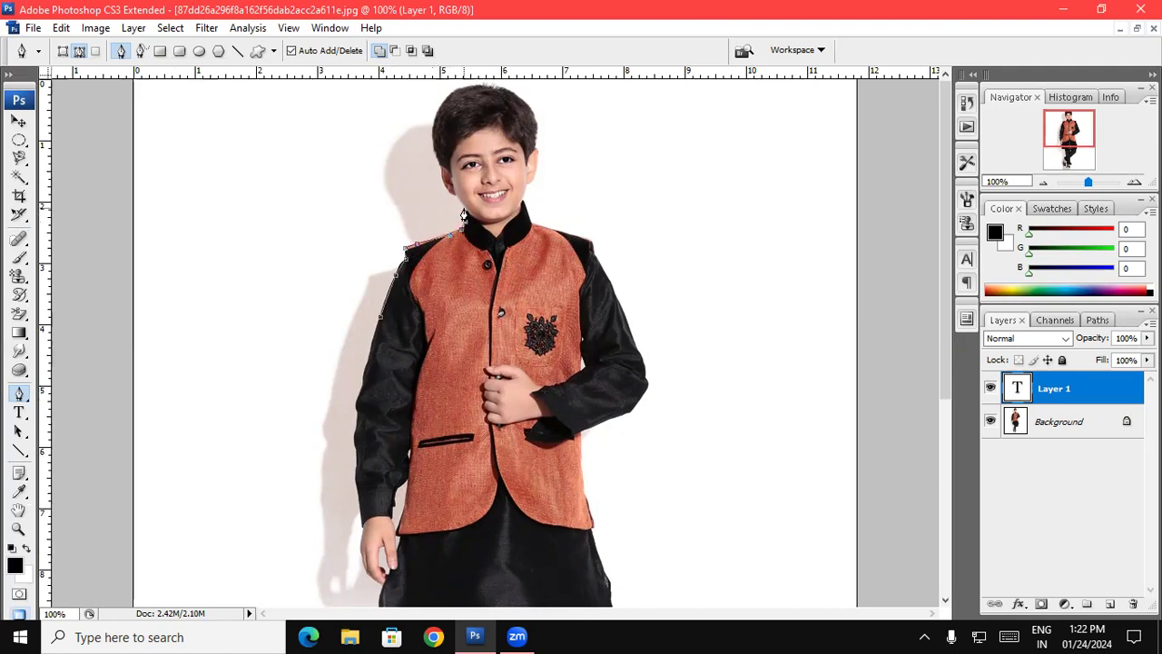
{"action": "mouse_move", "coordinate": [441, 205]}
{"action": "left_mouse_down"}
{"action": "mouse_move", "coordinate": [509, 174]}
{"action": "mouse_move", "coordinate": [480, 210]}
{"action": "mouse_move", "coordinate": [504, 211]}
{"action": "left_mouse_up"}
{"action": "right_click", "coordinate": [19, 399]}
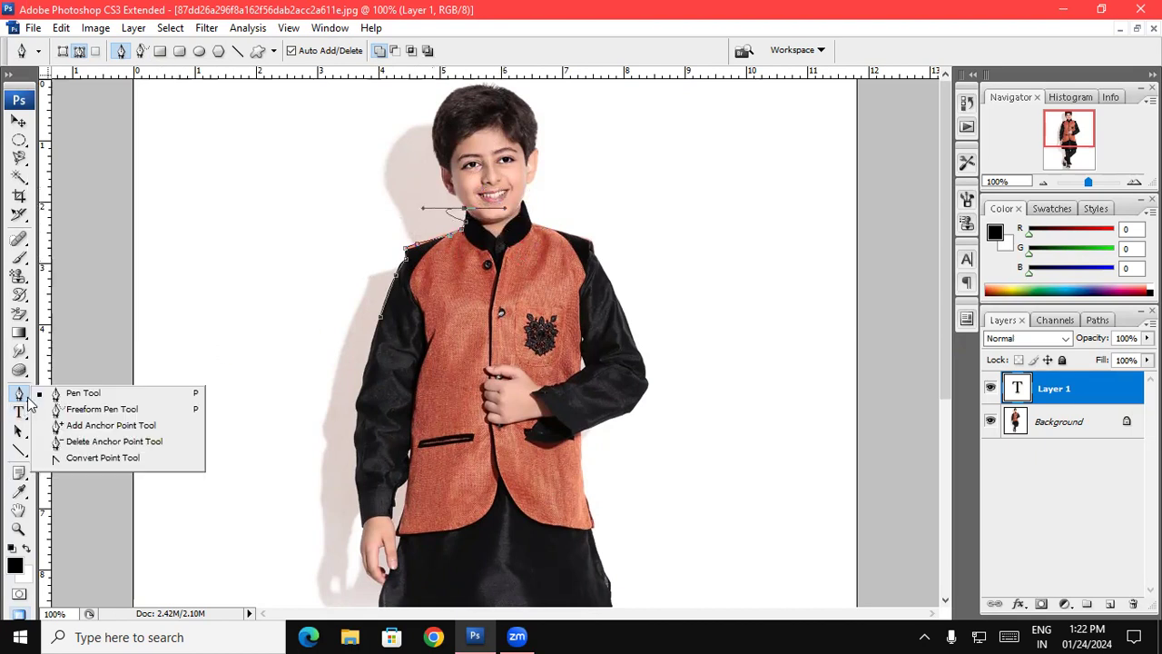
{"action": "left_click", "coordinate": [70, 442]}
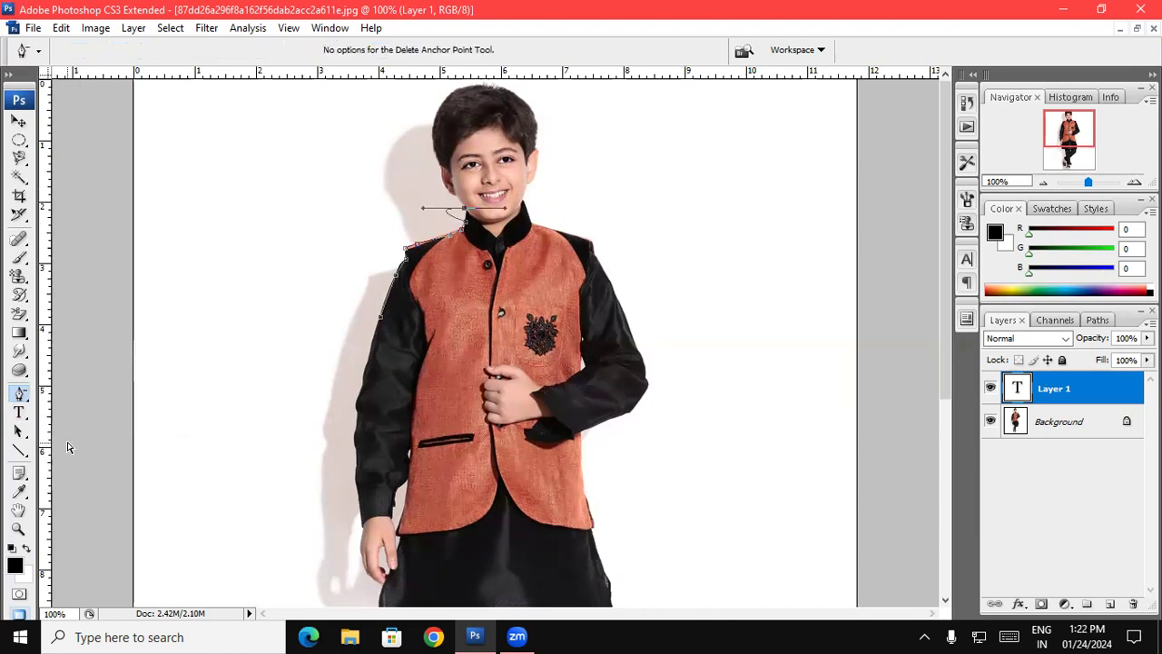
{"action": "left_click", "coordinate": [460, 245]}
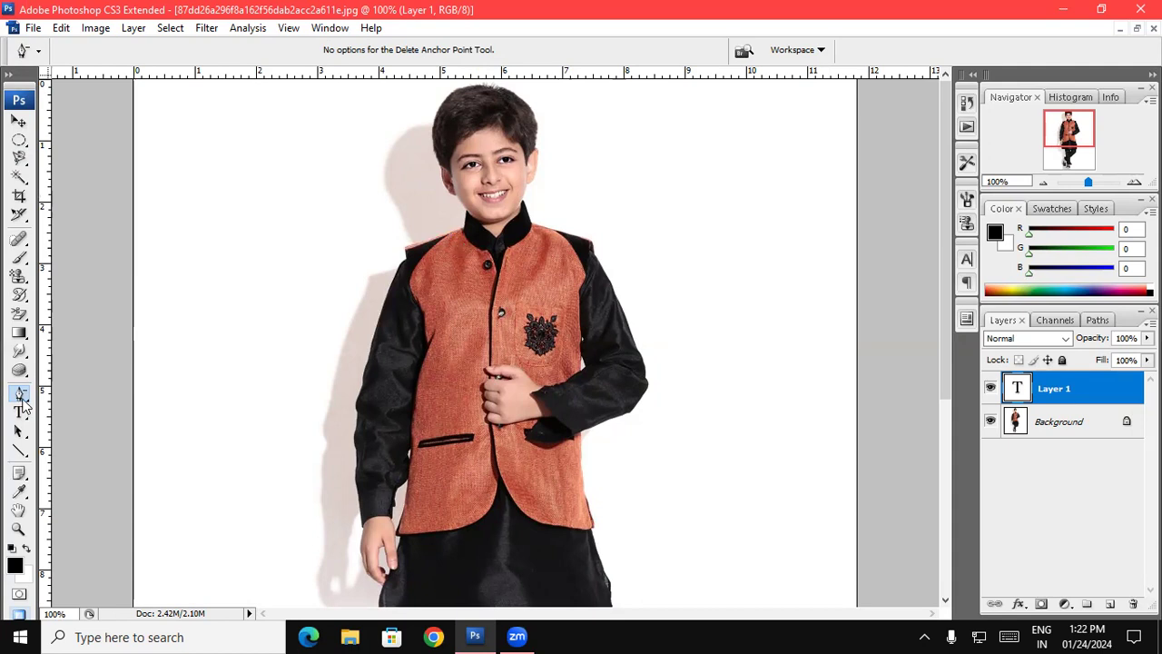
Trace a magnetic Freeform Pen path up the arm and around the hair, then discard it
{"action": "right_click", "coordinate": [20, 393]}
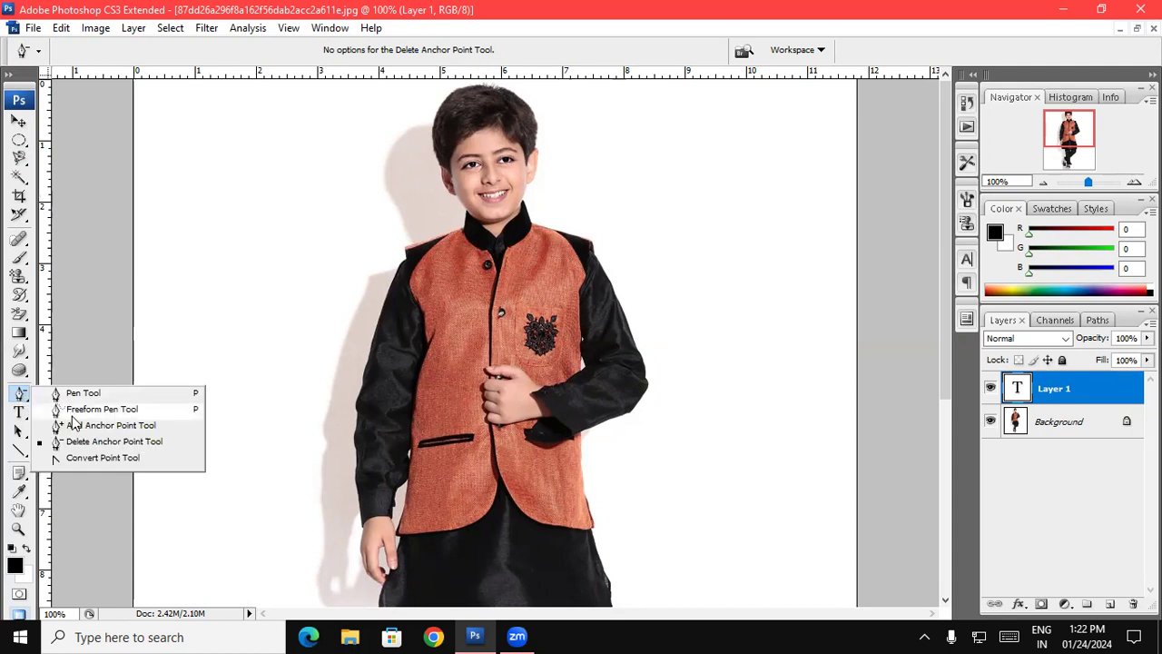
{"action": "left_click", "coordinate": [74, 410]}
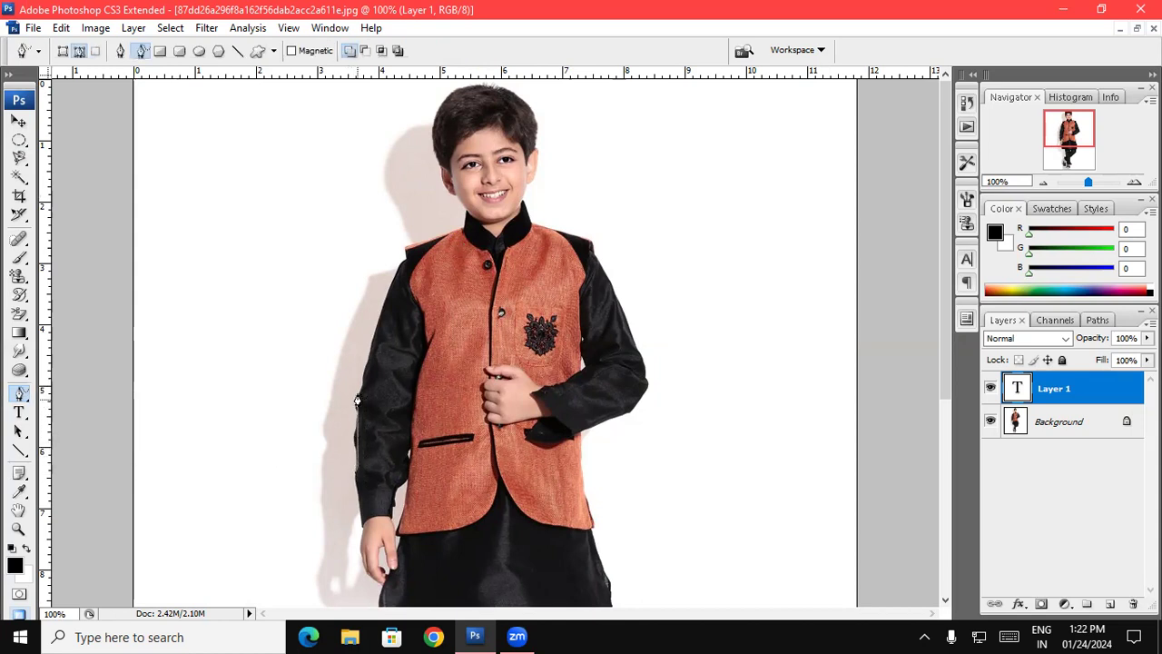
{"action": "mouse_move", "coordinate": [357, 447]}
{"action": "left_mouse_down"}
{"action": "mouse_move", "coordinate": [375, 339]}
{"action": "mouse_move", "coordinate": [438, 245]}
{"action": "mouse_move", "coordinate": [463, 231]}
{"action": "left_mouse_up"}
{"action": "double_click", "coordinate": [463, 231]}
{"action": "left_click", "coordinate": [463, 231]}
{"action": "left_click", "coordinate": [462, 229]}
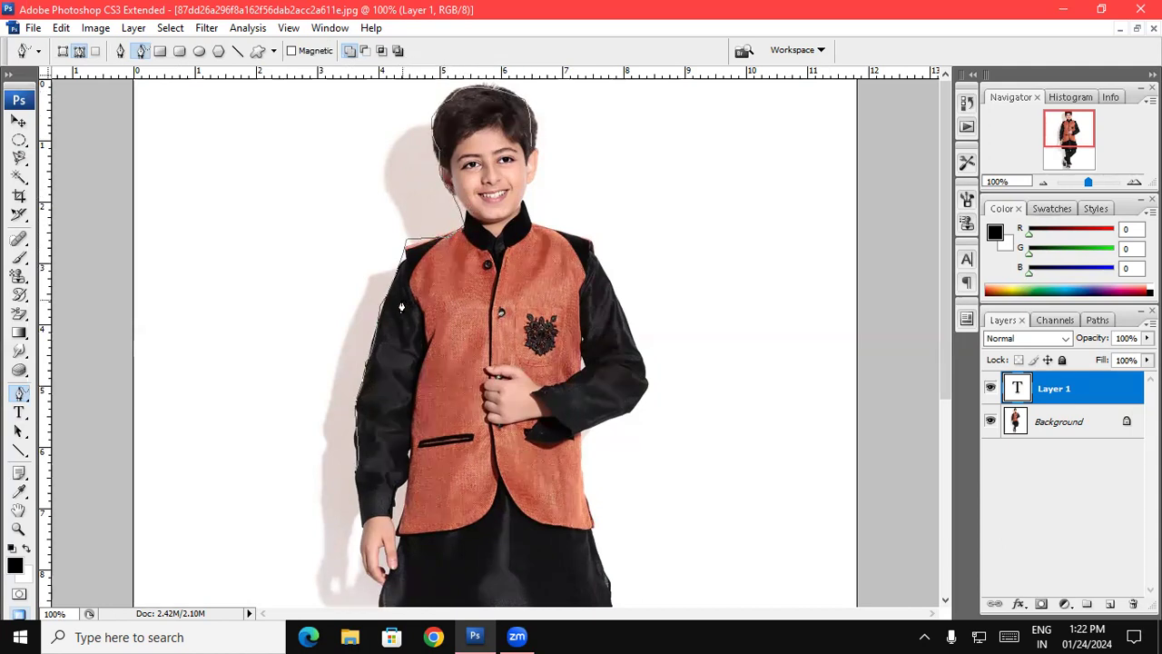
{"action": "key", "text": "Return"}
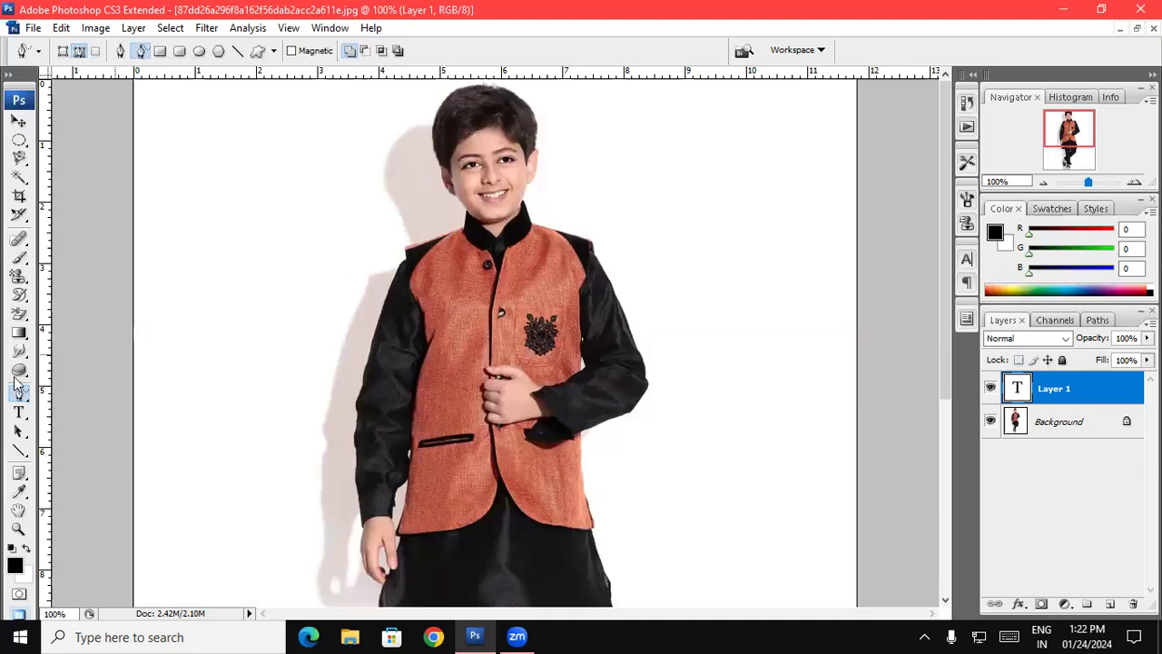
{"action": "left_click_drag", "start_coordinate": [18, 393], "coordinate": [61, 402]}
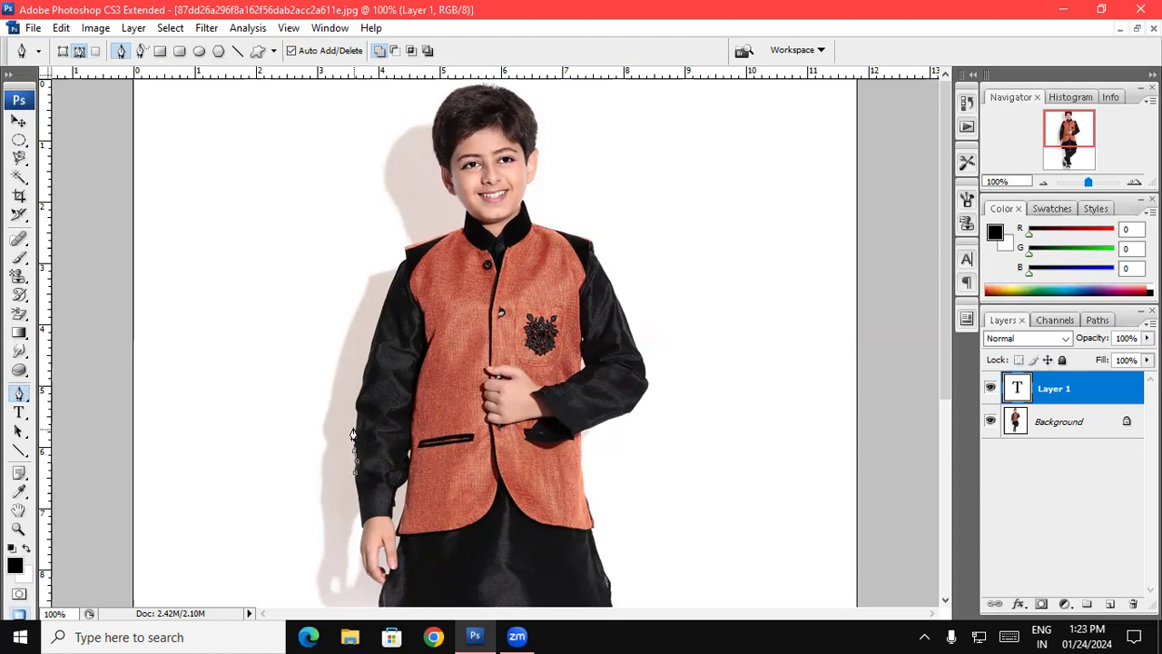
Extend the sleeve path with a curved segment to the collar, then delete the shoulder anchor
{"action": "left_click", "coordinate": [356, 402]}
{"action": "mouse_move", "coordinate": [461, 235]}
{"action": "left_mouse_down"}
{"action": "mouse_move", "coordinate": [561, 267]}
{"action": "mouse_move", "coordinate": [529, 266]}
{"action": "left_mouse_up"}
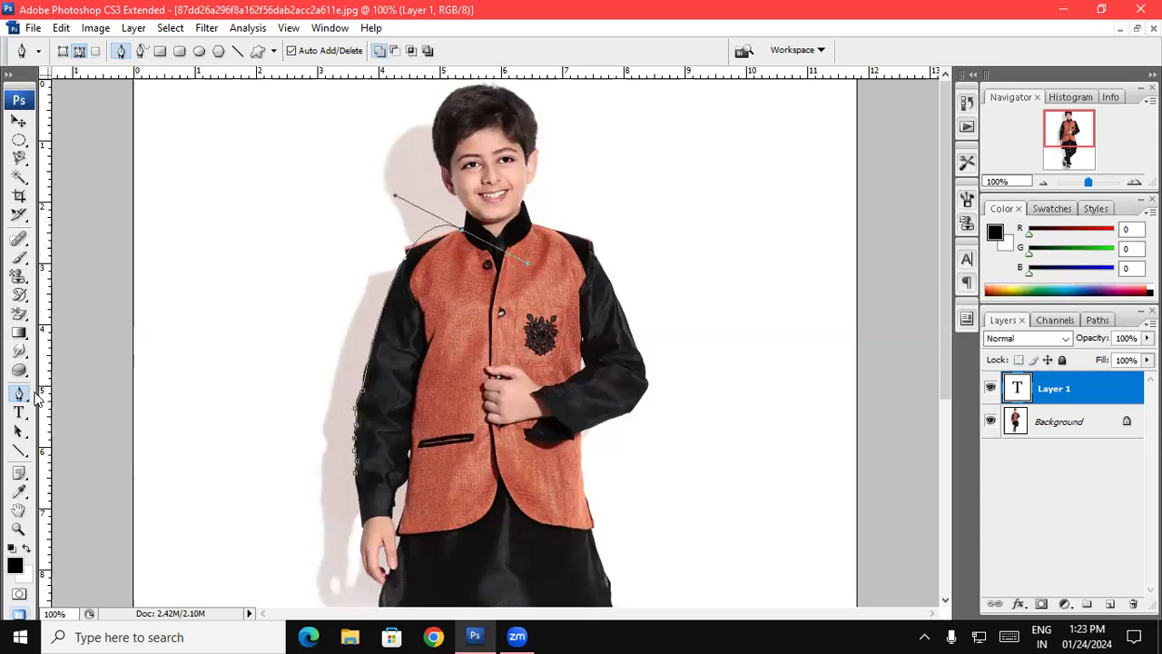
{"action": "right_click", "coordinate": [19, 393]}
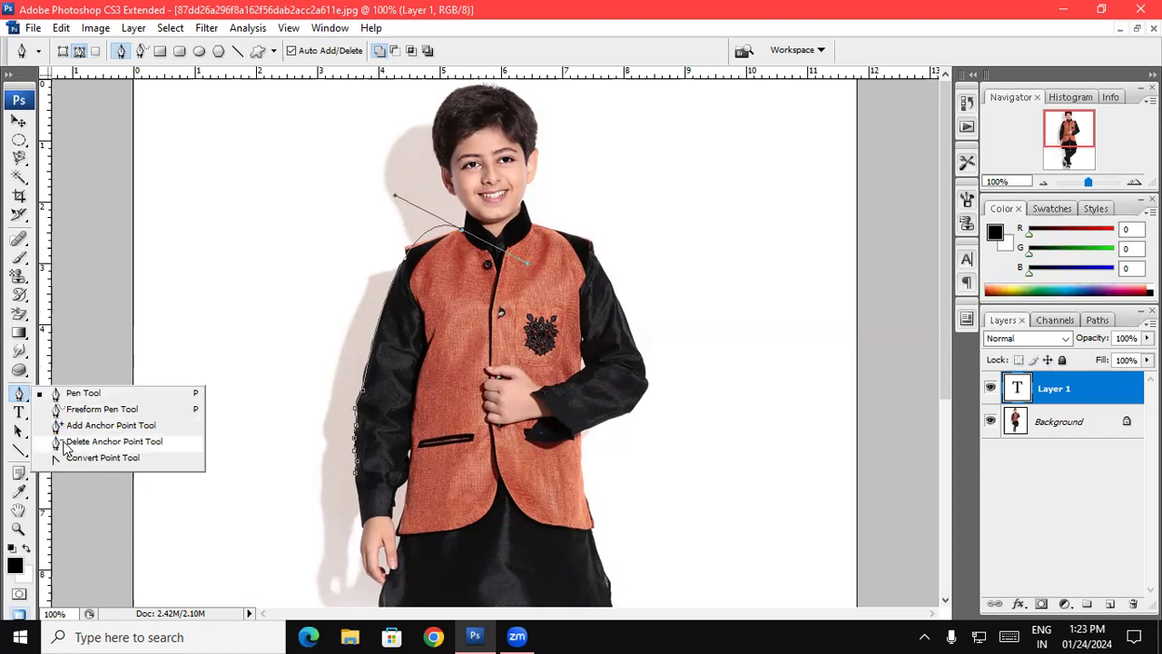
{"action": "left_click", "coordinate": [100, 441]}
{"action": "left_click", "coordinate": [461, 236]}
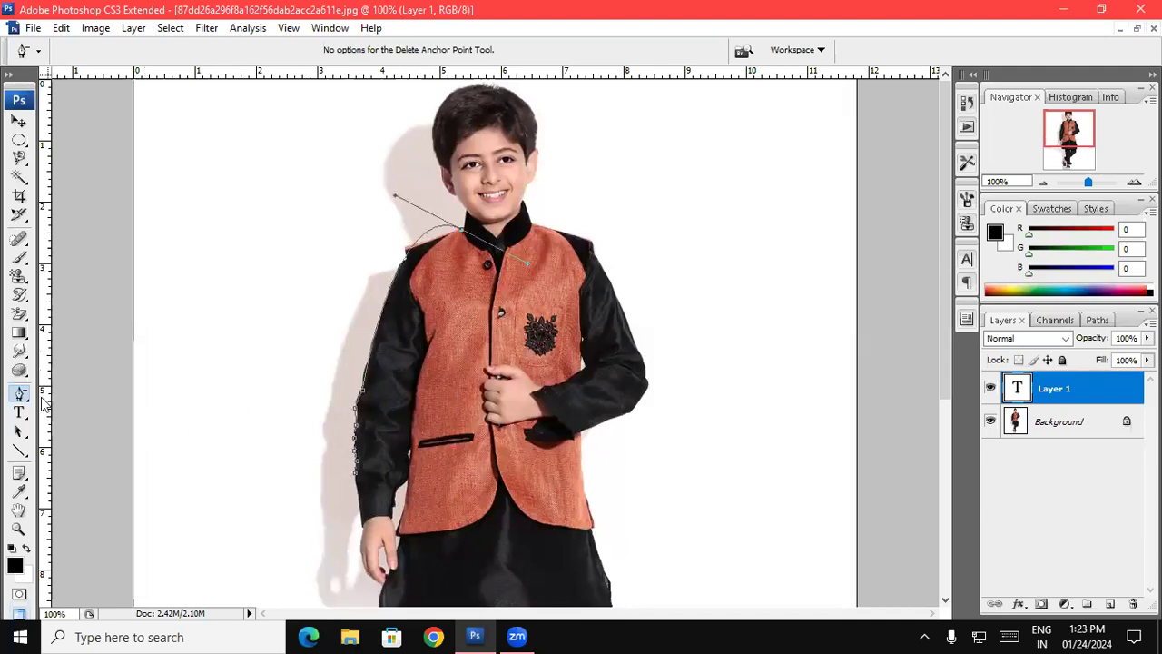
Add anchors at the shoulder and collar and bend the curve to hug them
{"action": "left_click_drag", "start_coordinate": [20, 393], "coordinate": [100, 420]}
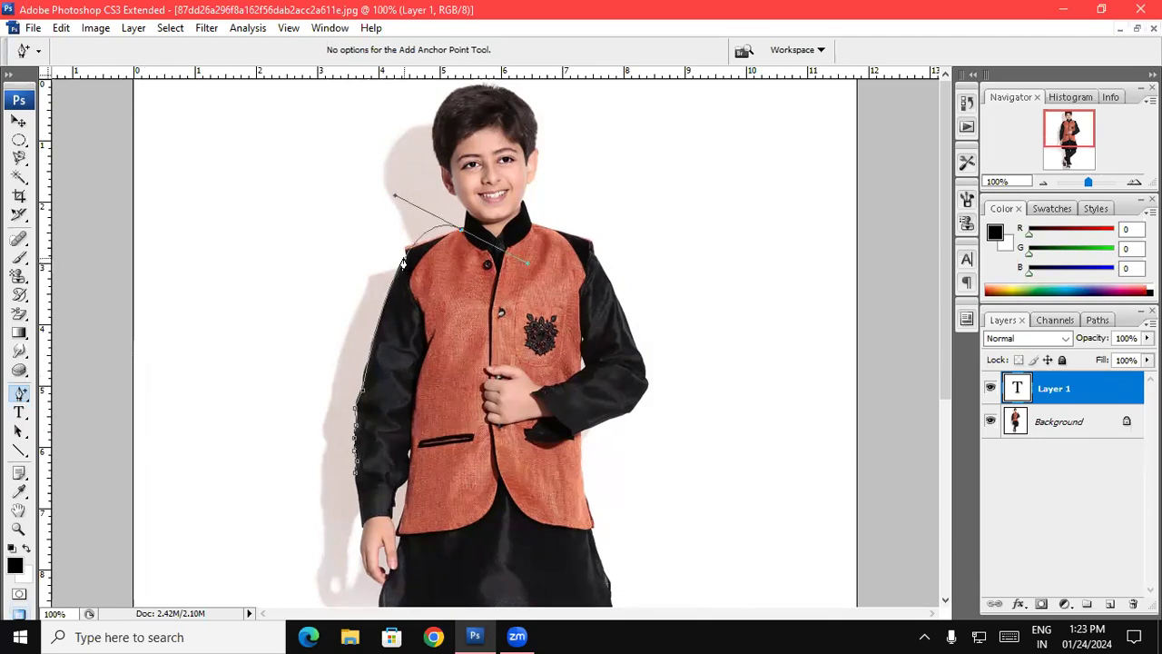
{"action": "left_click", "coordinate": [405, 265]}
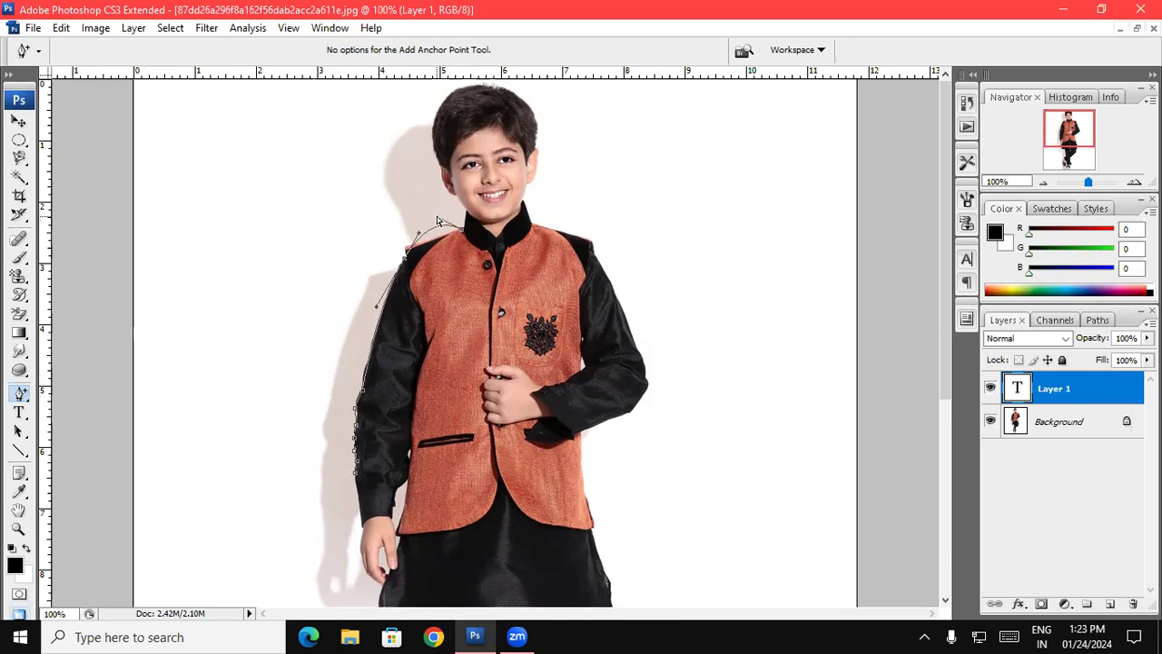
{"action": "left_click_drag", "start_coordinate": [437, 216], "coordinate": [232, 201]}
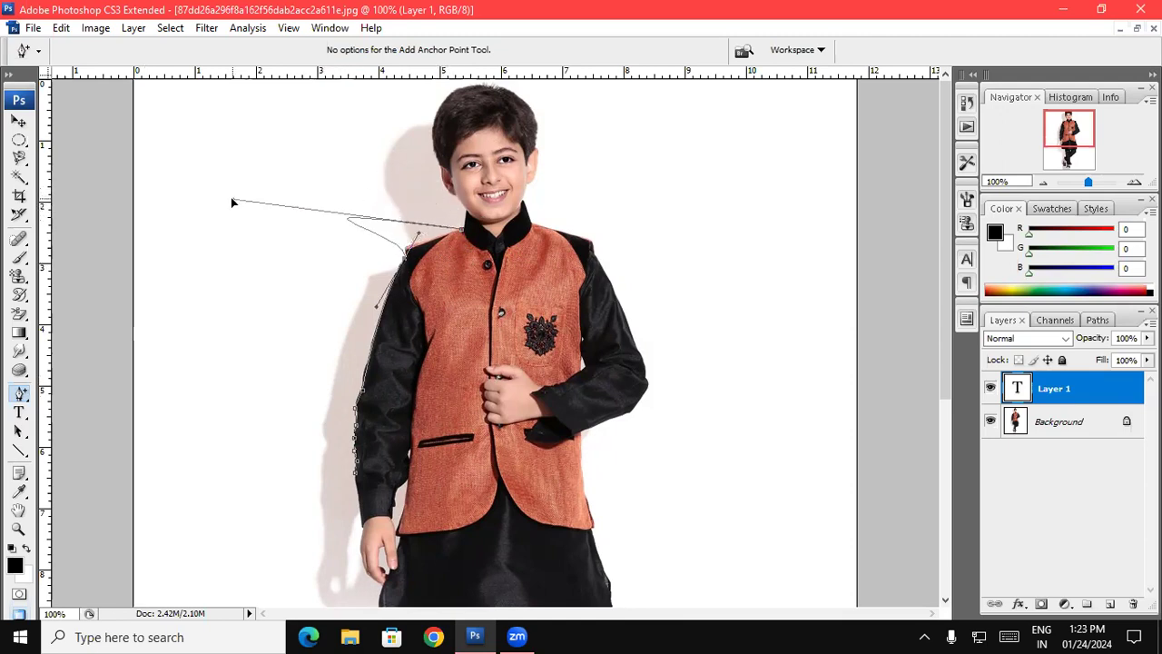
{"action": "left_click_drag", "start_coordinate": [231, 202], "coordinate": [456, 236]}
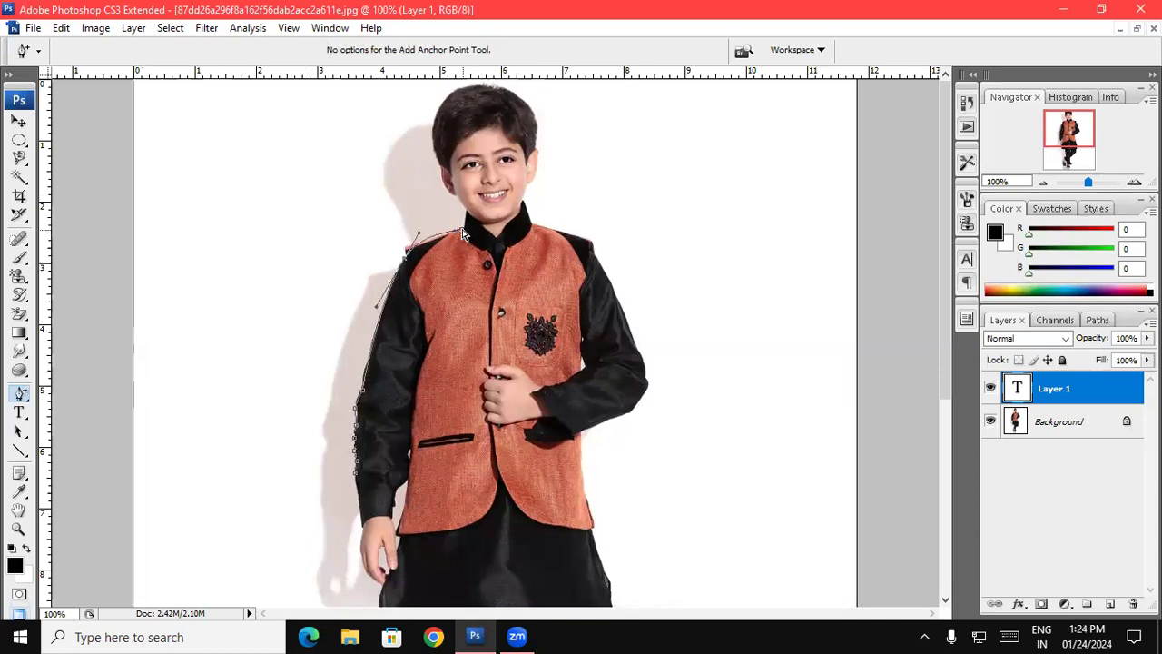
Continue the Pen path from the collar anchor up past the collar
{"action": "right_click", "coordinate": [28, 388]}
{"action": "left_click", "coordinate": [83, 392]}
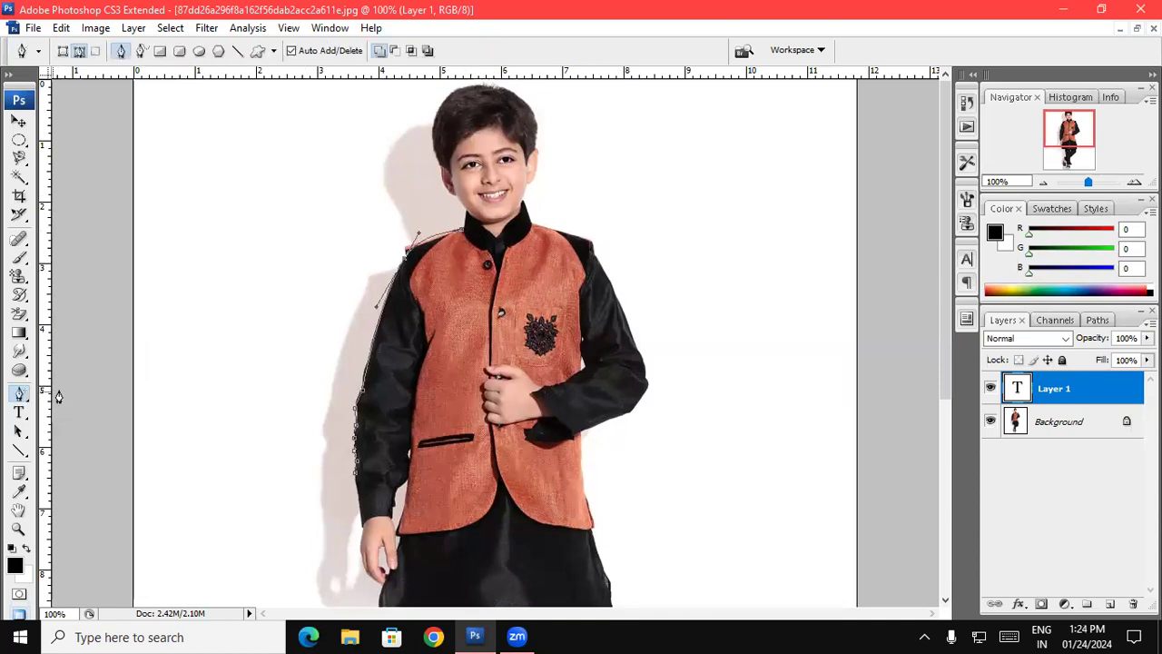
{"action": "left_click", "coordinate": [461, 234]}
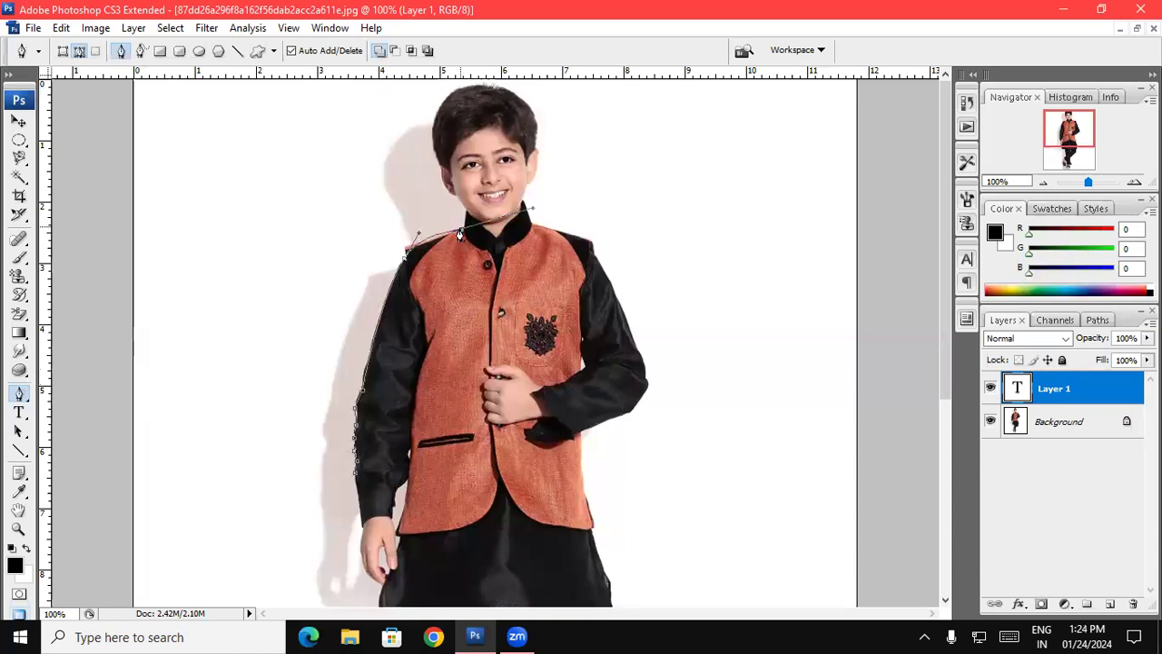
{"action": "left_click", "coordinate": [465, 218]}
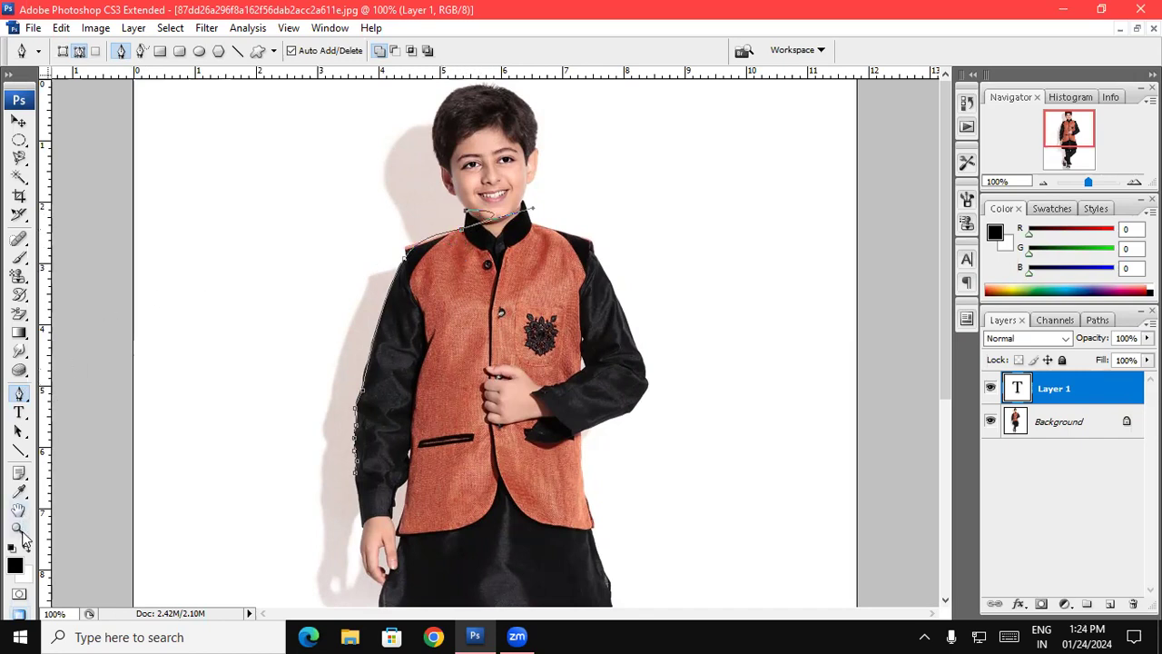
Delete the stray collar, neck and shoulder anchors and reshape the left-shoulder curve
{"action": "right_click", "coordinate": [19, 396]}
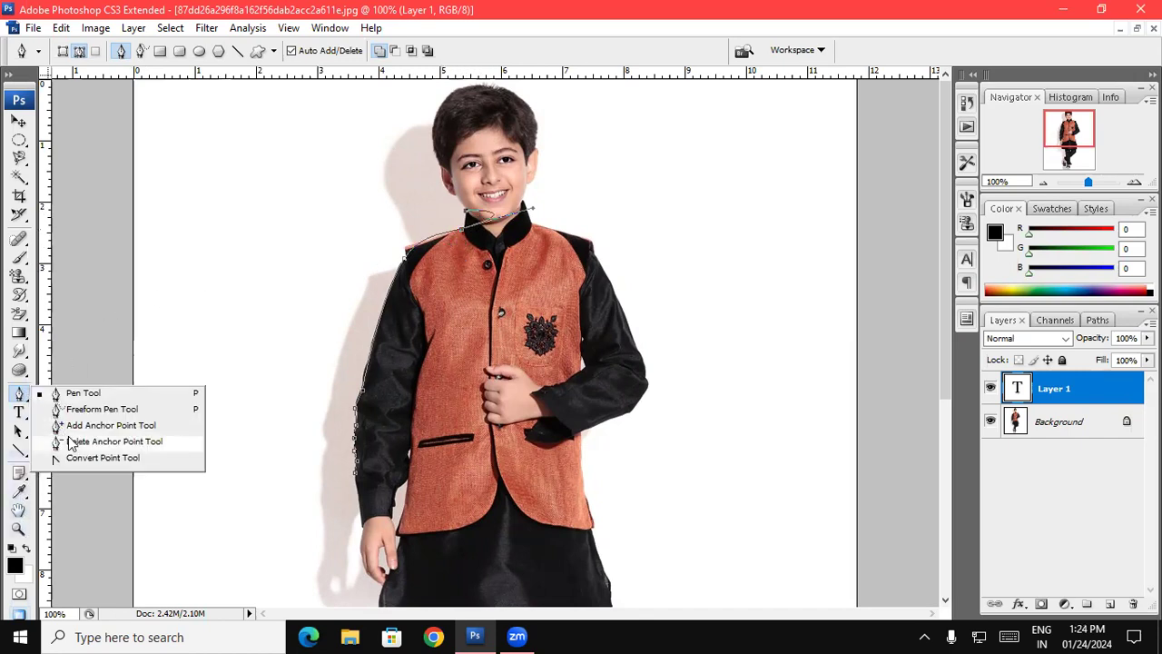
{"action": "left_click", "coordinate": [58, 441]}
{"action": "left_click", "coordinate": [461, 234]}
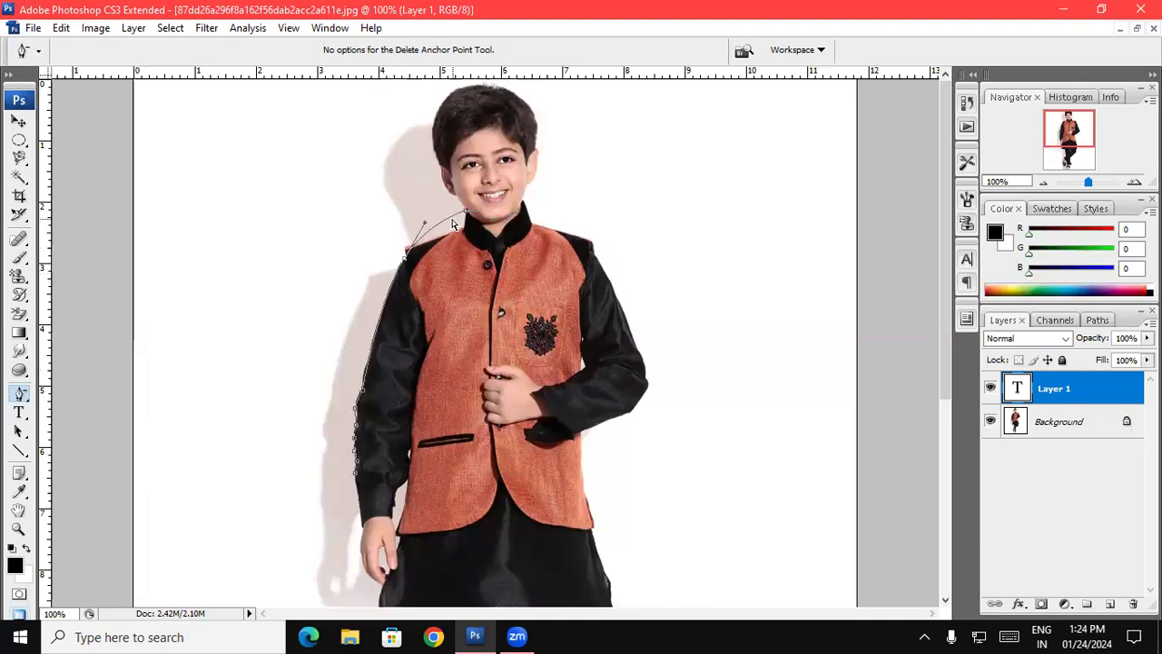
{"action": "mouse_move", "coordinate": [424, 222]}
{"action": "left_mouse_down"}
{"action": "mouse_move", "coordinate": [441, 229]}
{"action": "mouse_move", "coordinate": [441, 215]}
{"action": "left_mouse_up"}
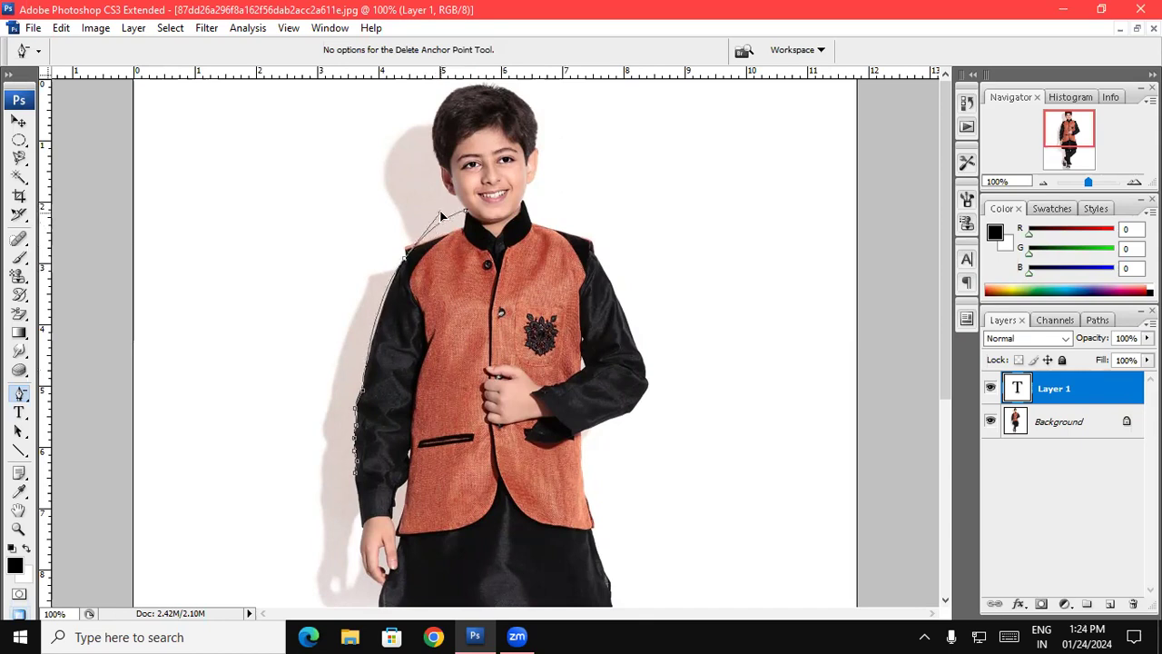
{"action": "left_click", "coordinate": [468, 215]}
{"action": "left_click", "coordinate": [406, 258]}
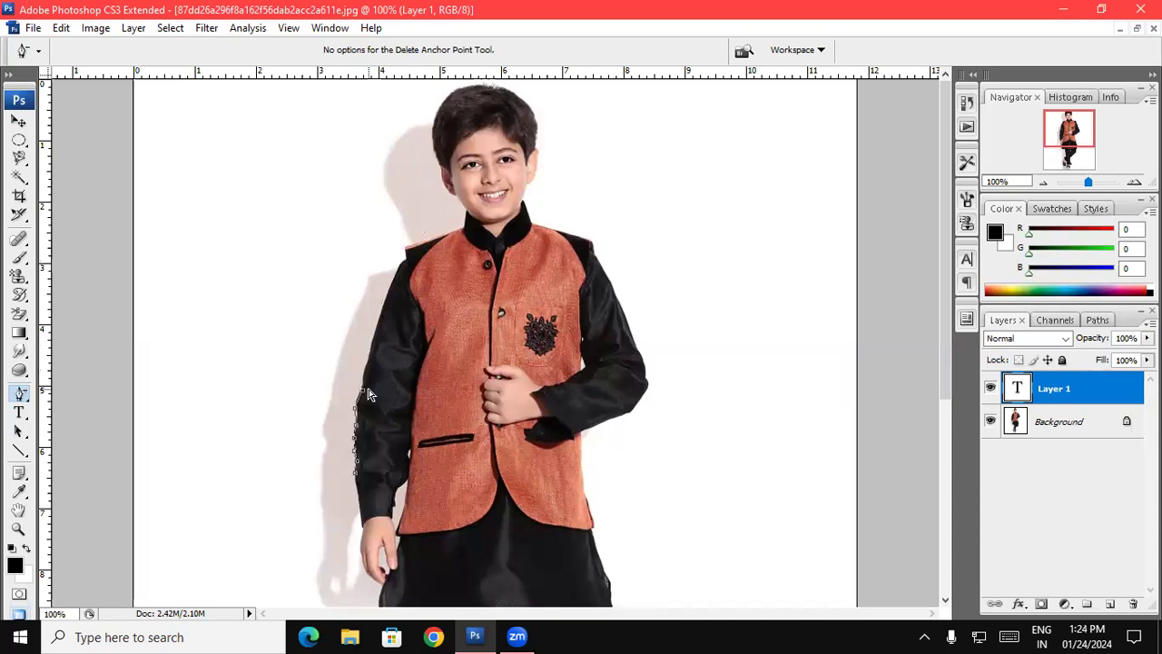
{"action": "right_click", "coordinate": [11, 397]}
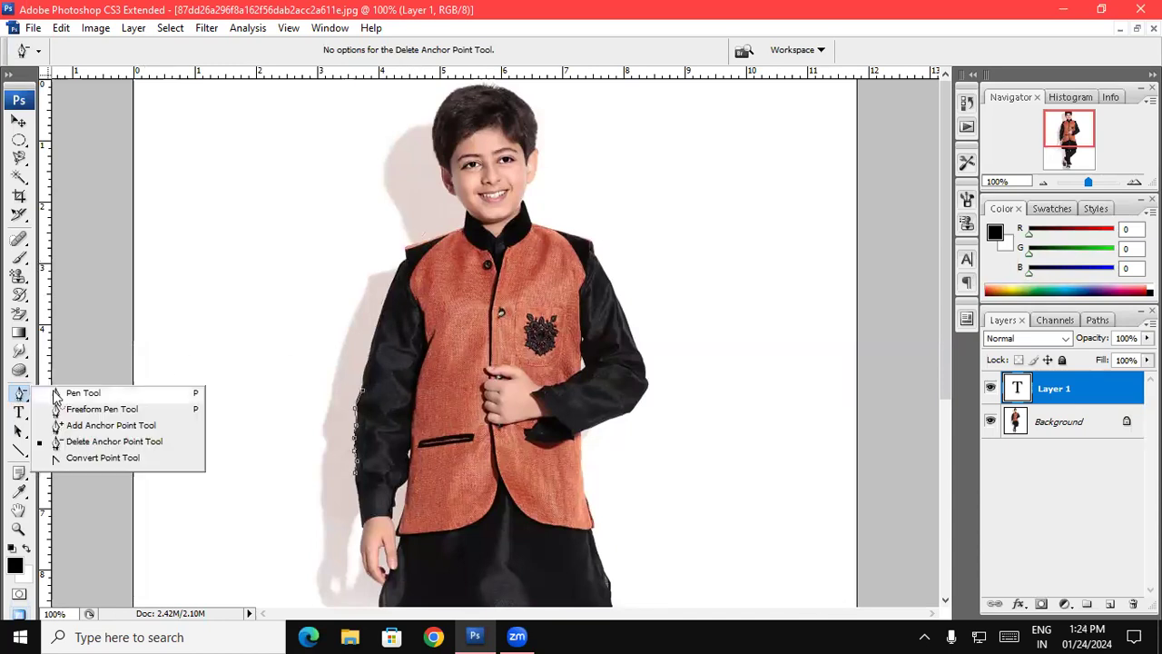
Add Pen anchors from the arm's top edge up the hair edge and curve over the hair
{"action": "left_click", "coordinate": [82, 392]}
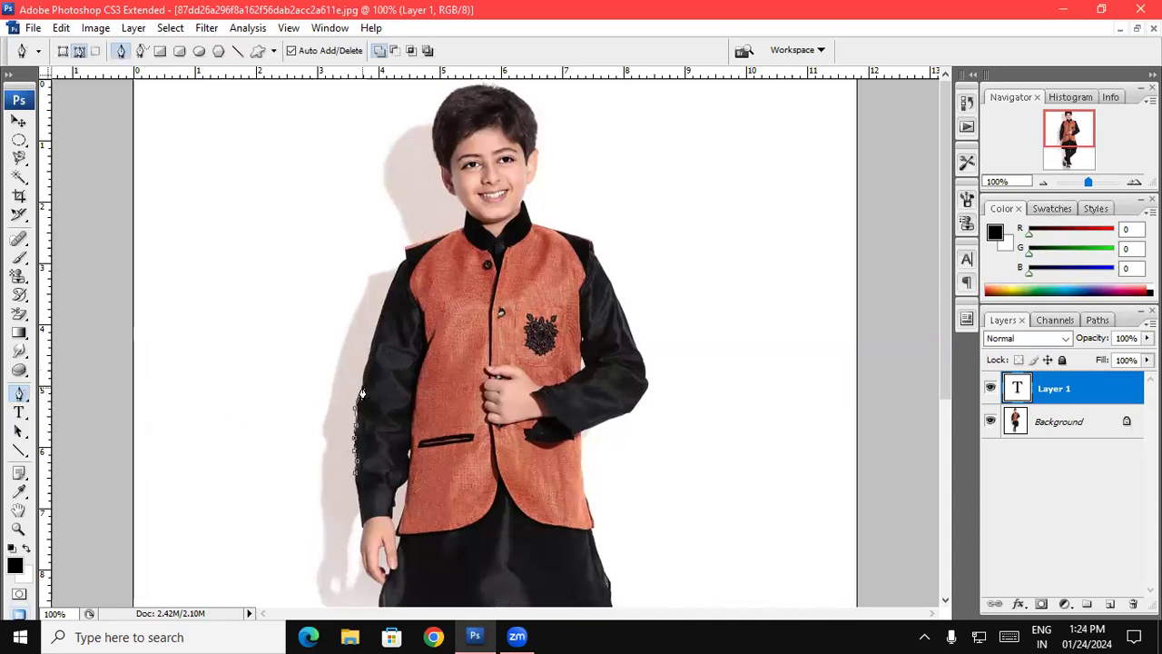
{"action": "left_click", "coordinate": [402, 274]}
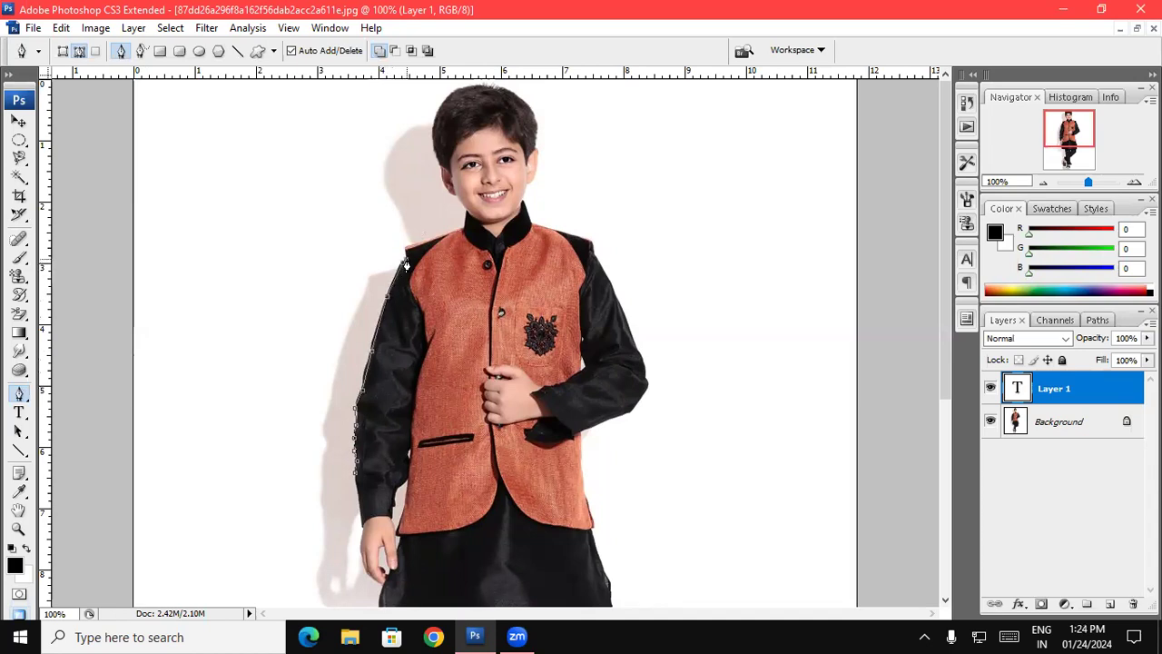
{"action": "left_click", "coordinate": [462, 232]}
{"action": "left_click", "coordinate": [442, 184]}
{"action": "left_click", "coordinate": [431, 138]}
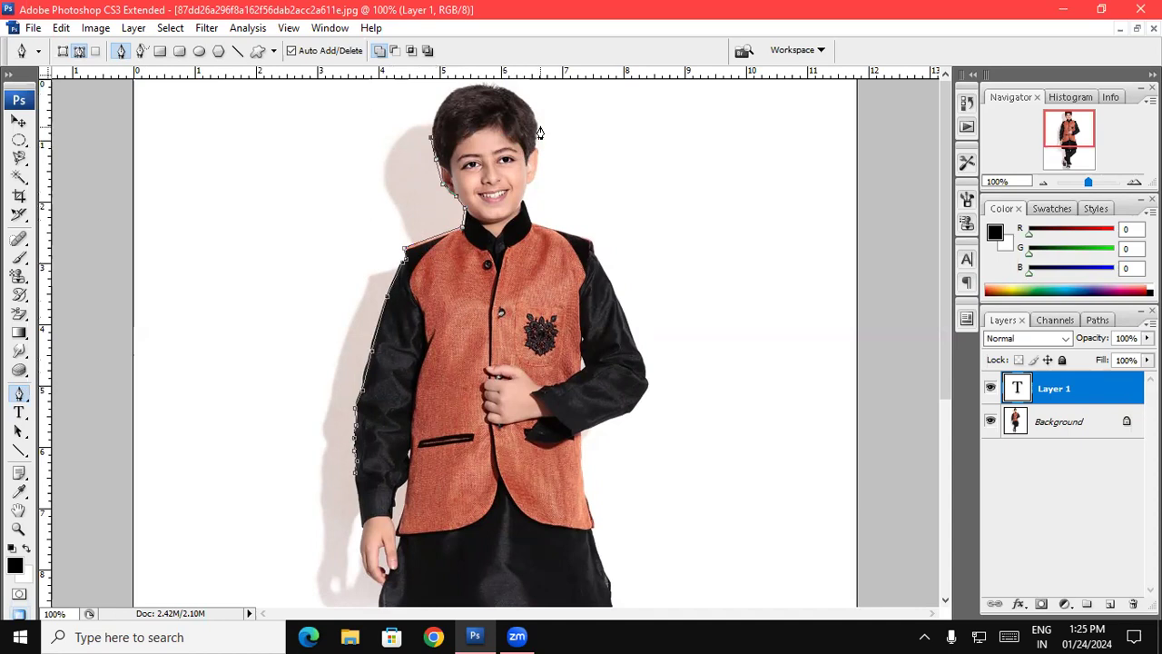
{"action": "mouse_move", "coordinate": [537, 121]}
{"action": "left_mouse_down"}
{"action": "mouse_move", "coordinate": [565, 194]}
{"action": "mouse_move", "coordinate": [626, 212]}
{"action": "left_mouse_up"}
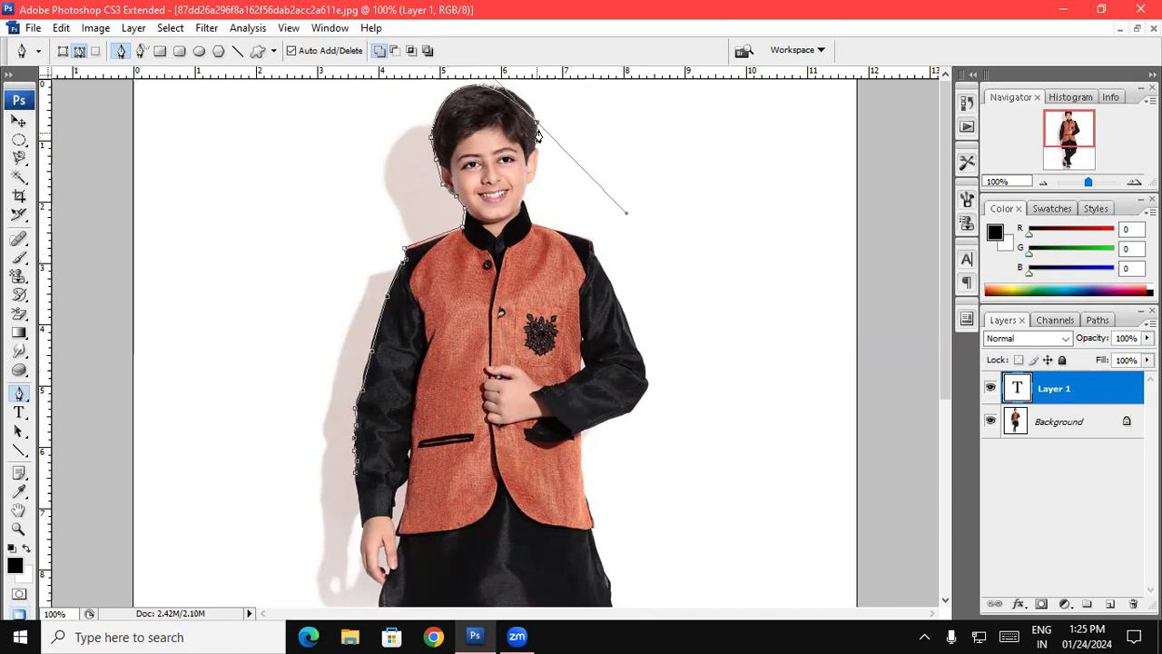
{"action": "left_click_drag", "start_coordinate": [535, 127], "coordinate": [566, 156]}
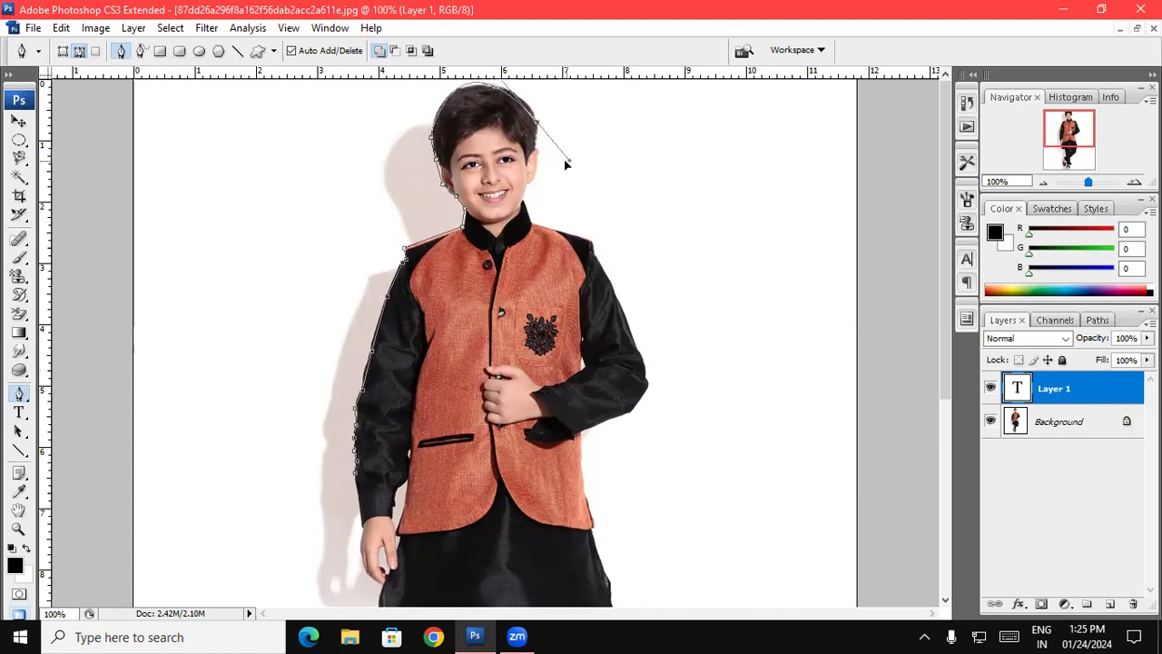
{"action": "left_click_drag", "start_coordinate": [566, 156], "coordinate": [539, 127]}
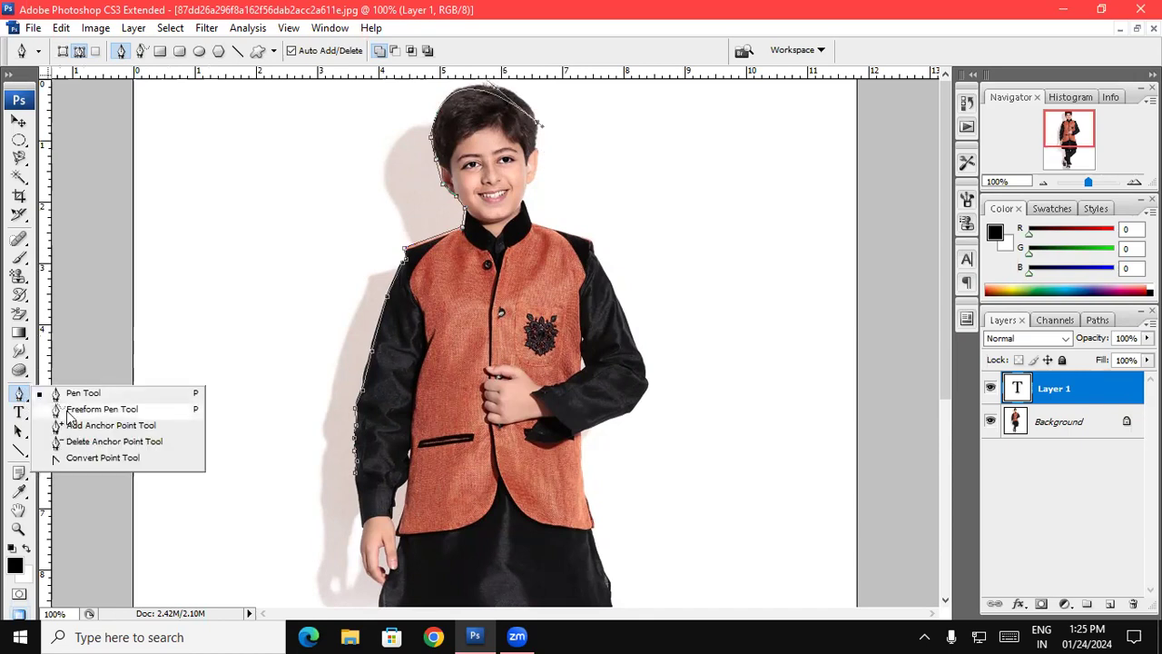
Delete the badly curved anchor over the head and redraw a curved segment across it
{"action": "left_click", "coordinate": [80, 441]}
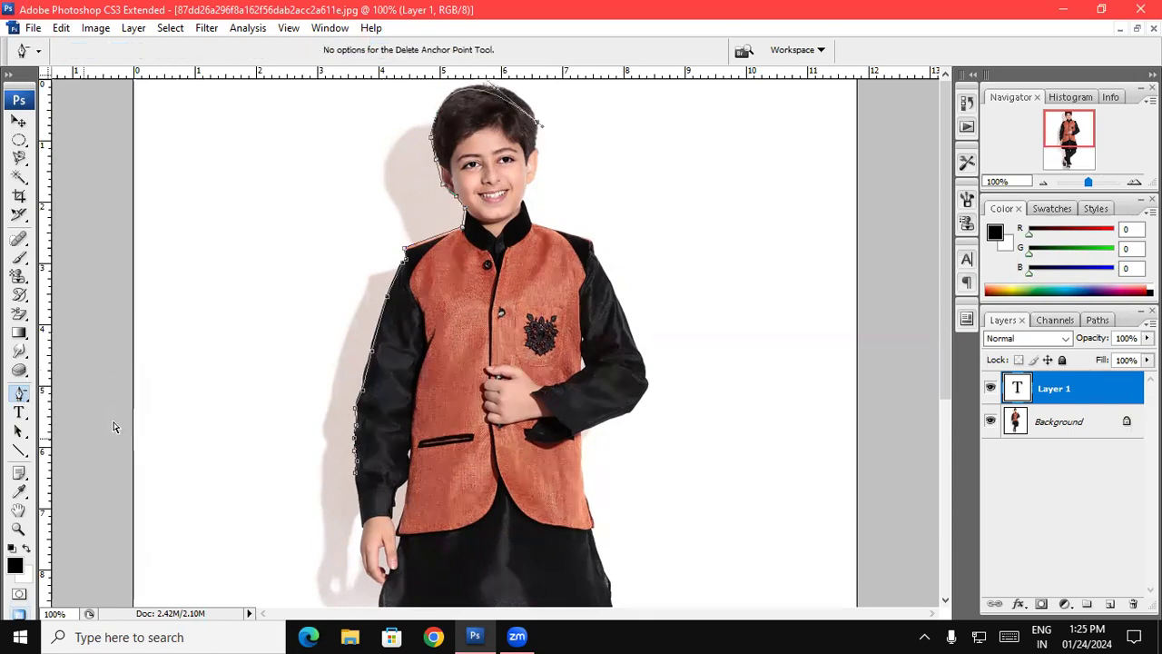
{"action": "left_click", "coordinate": [538, 125]}
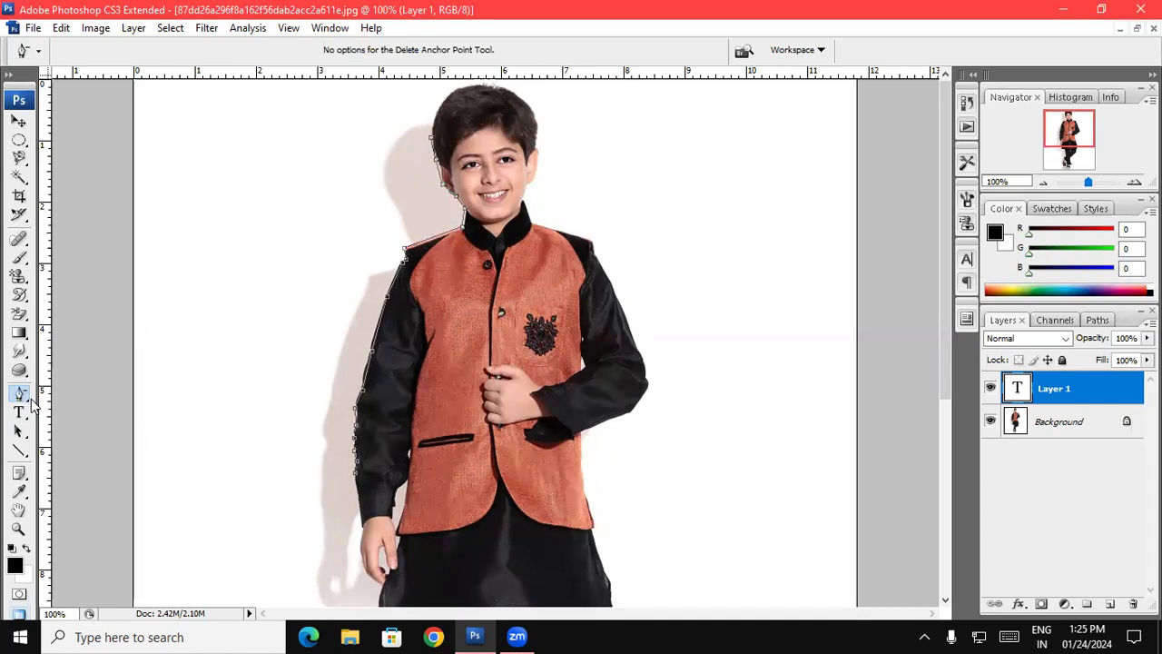
{"action": "right_click", "coordinate": [21, 394]}
{"action": "left_click", "coordinate": [81, 393]}
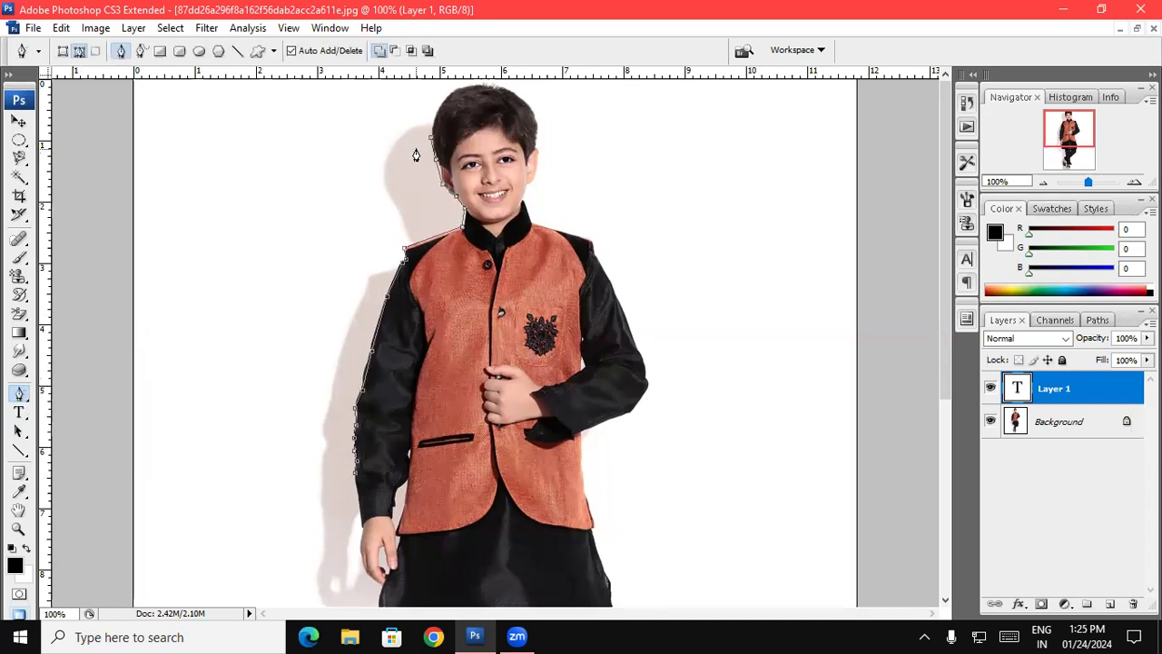
{"action": "mouse_move", "coordinate": [497, 86]}
{"action": "left_mouse_down"}
{"action": "mouse_move", "coordinate": [517, 109]}
{"action": "mouse_move", "coordinate": [563, 108]}
{"action": "left_mouse_up"}
Continue anchors down the right hair edge, across the right shoulder and down the right sleeve
{"action": "left_click", "coordinate": [533, 127]}
{"action": "left_click", "coordinate": [533, 178]}
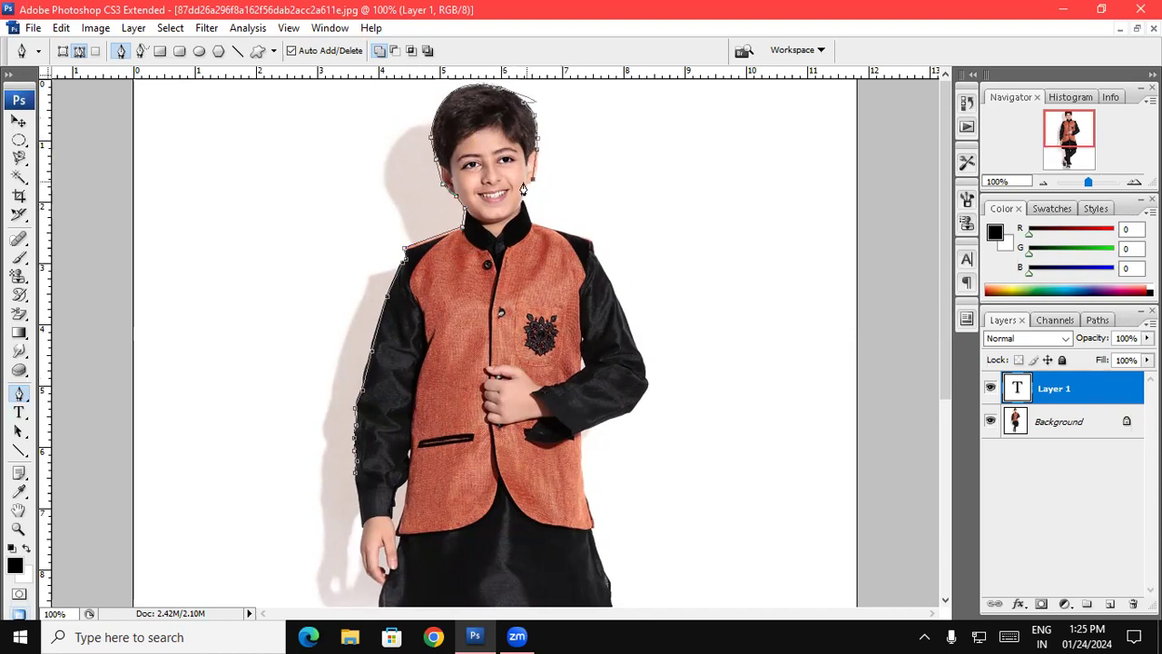
{"action": "left_click", "coordinate": [523, 187]}
{"action": "left_click", "coordinate": [591, 244]}
{"action": "left_click_drag", "start_coordinate": [591, 245], "coordinate": [590, 250]}
{"action": "left_click", "coordinate": [621, 307]}
{"action": "left_click", "coordinate": [637, 349]}
{"action": "left_click", "coordinate": [647, 372]}
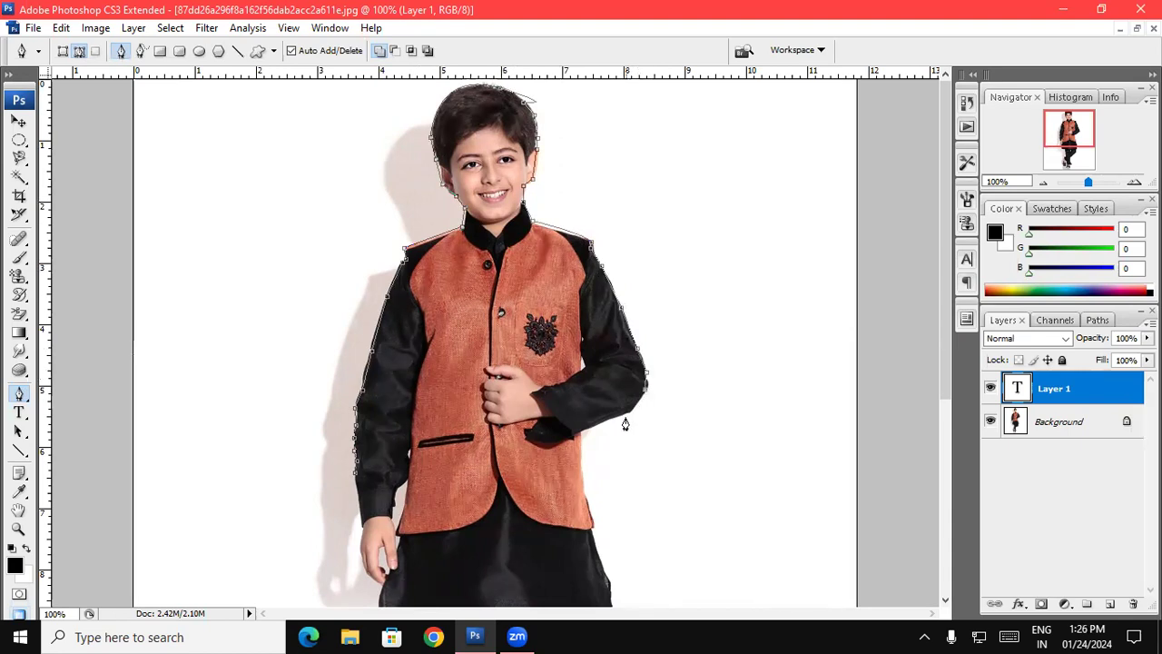
Continue the path from the sleeve bottom down the kurta's right edge and around its hem
{"action": "mouse_move", "coordinate": [582, 432]}
{"action": "left_mouse_down"}
{"action": "mouse_move", "coordinate": [572, 414]}
{"action": "mouse_move", "coordinate": [557, 457]}
{"action": "mouse_move", "coordinate": [522, 449]}
{"action": "left_mouse_up"}
{"action": "left_click", "coordinate": [581, 440]}
{"action": "left_click", "coordinate": [581, 465]}
{"action": "left_click", "coordinate": [590, 514]}
{"action": "left_click_drag", "start_coordinate": [588, 513], "coordinate": [583, 270]}
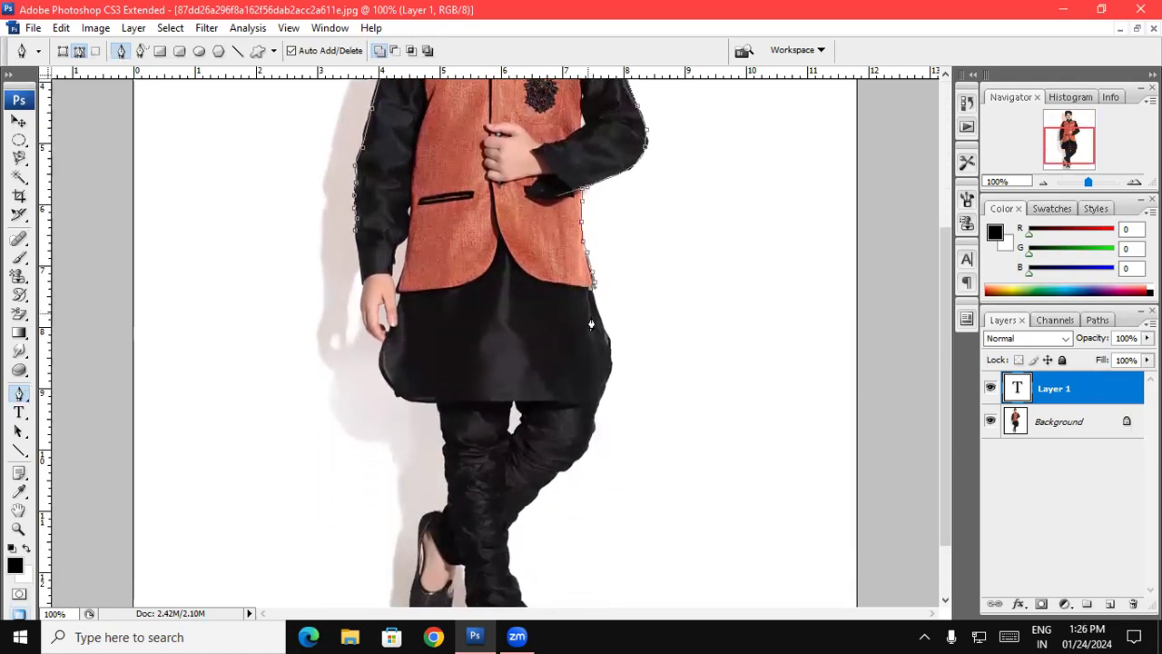
{"action": "left_click", "coordinate": [598, 318]}
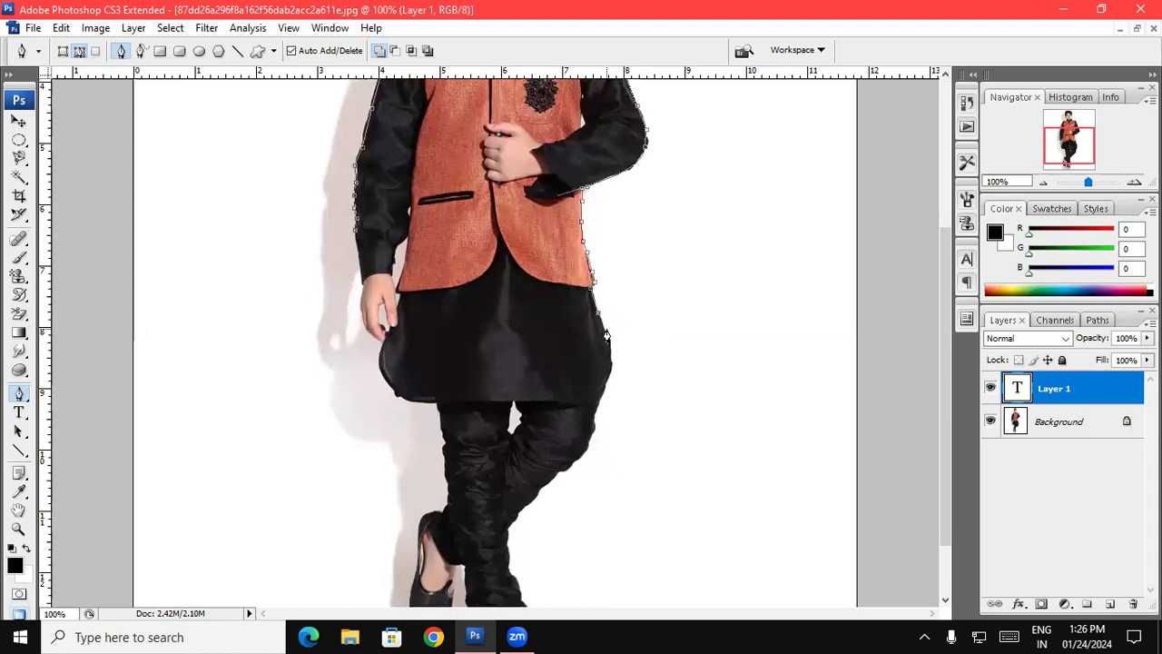
{"action": "left_click", "coordinate": [602, 337]}
{"action": "mouse_move", "coordinate": [596, 409]}
{"action": "left_mouse_down"}
{"action": "mouse_move", "coordinate": [561, 448]}
{"action": "mouse_move", "coordinate": [570, 456]}
{"action": "left_mouse_up"}
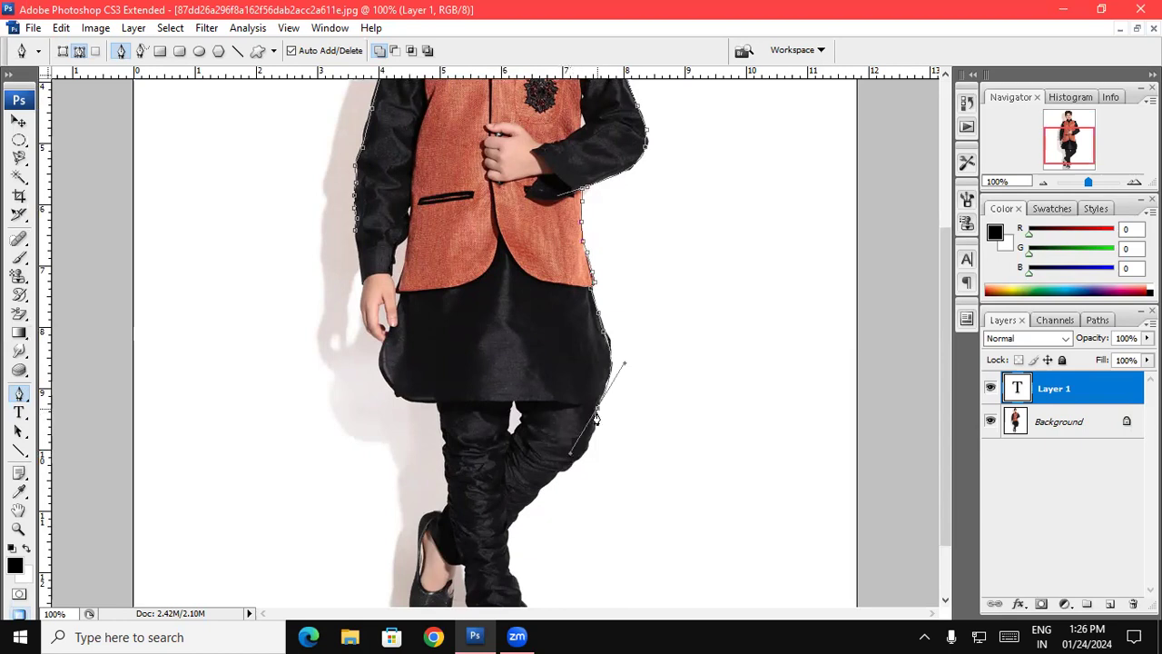
{"action": "left_click", "coordinate": [595, 410], "text": "alt"}
{"action": "left_click", "coordinate": [590, 443]}
Trace anchors down the right leg, around both shoes and up the left leg
{"action": "left_click", "coordinate": [508, 525]}
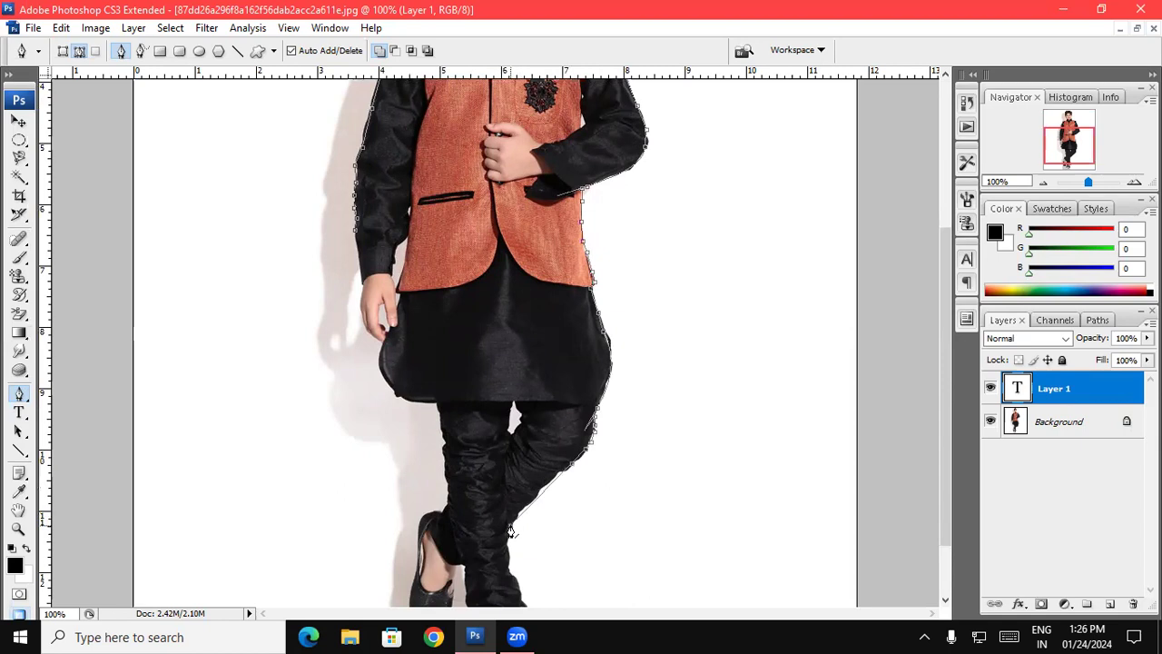
{"action": "scroll", "coordinate": [512, 518], "scroll_direction": "down", "scroll_amount": 3}
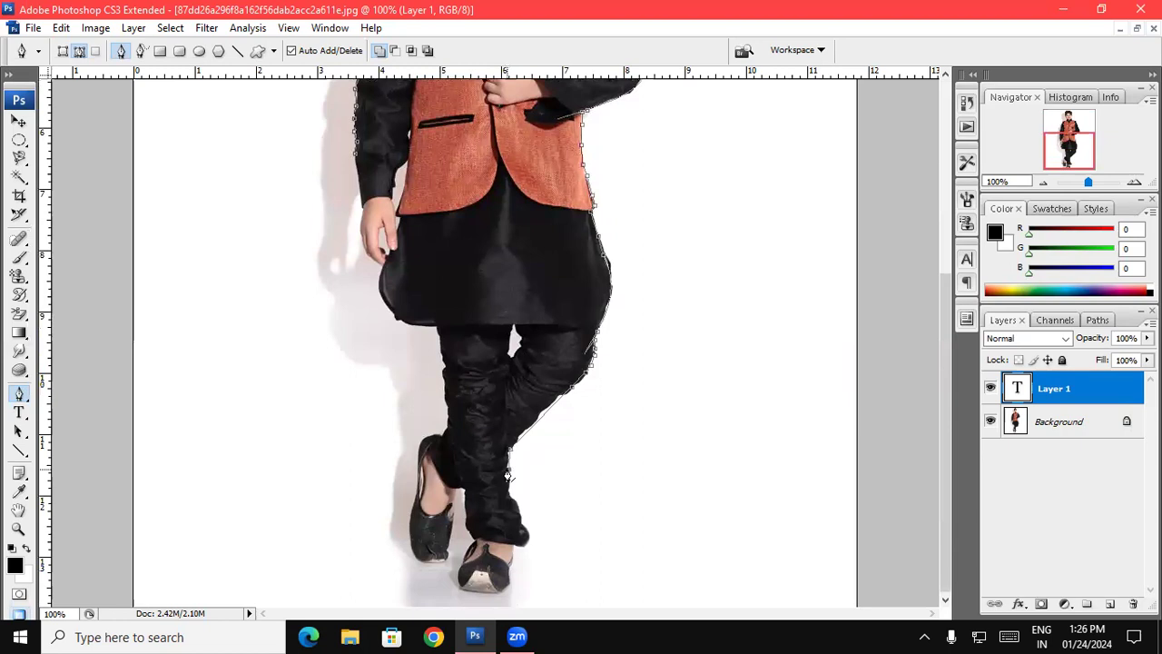
{"action": "left_click", "coordinate": [511, 494]}
{"action": "left_click", "coordinate": [528, 538]}
{"action": "left_click", "coordinate": [508, 582]}
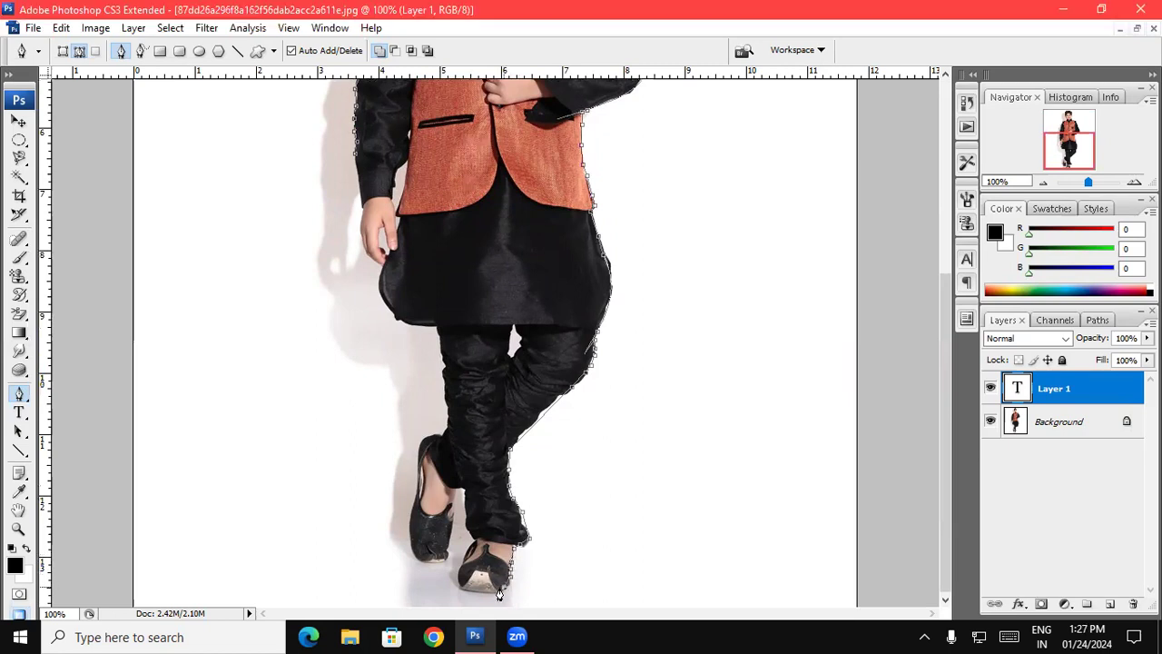
{"action": "left_click", "coordinate": [491, 596]}
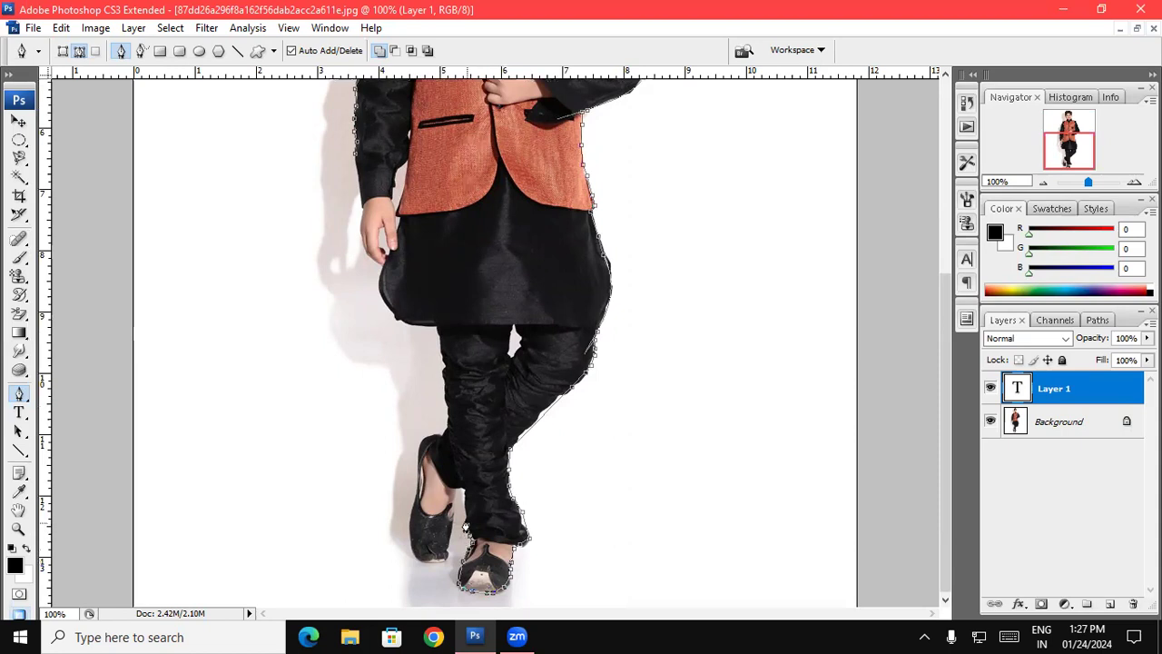
{"action": "left_click", "coordinate": [458, 496]}
{"action": "left_click", "coordinate": [456, 521]}
{"action": "left_click", "coordinate": [449, 555]}
{"action": "left_click", "coordinate": [430, 560]}
{"action": "left_click", "coordinate": [410, 541]}
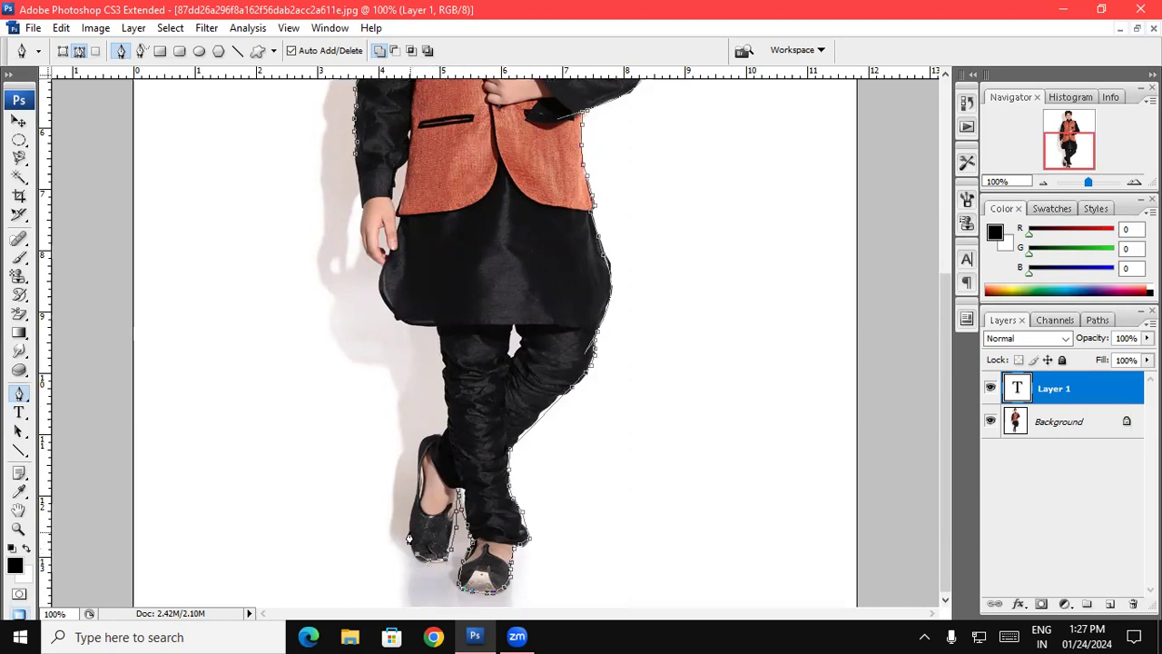
{"action": "left_click", "coordinate": [412, 501]}
{"action": "left_click", "coordinate": [425, 444]}
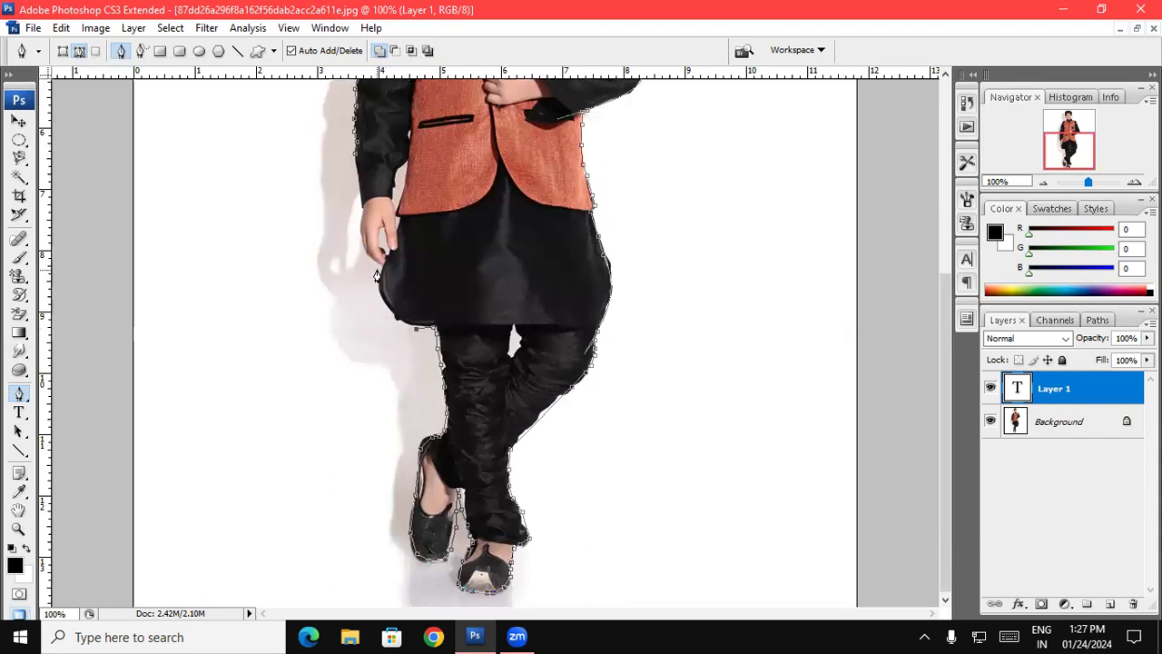
Curve up the kurta's left edge, close the path at its start, and select the whole path
{"action": "mouse_move", "coordinate": [380, 271]}
{"action": "left_mouse_down"}
{"action": "mouse_move", "coordinate": [406, 228]}
{"action": "mouse_move", "coordinate": [390, 224]}
{"action": "left_mouse_up"}
{"action": "left_click", "coordinate": [379, 270], "text": "alt"}
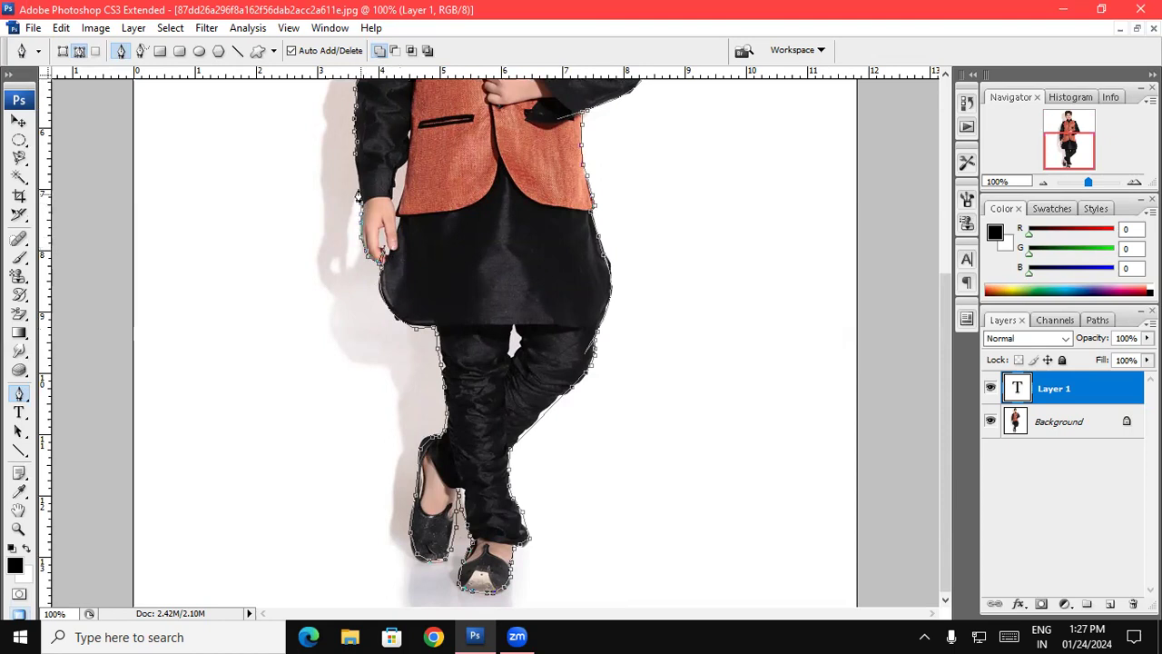
{"action": "left_click", "coordinate": [354, 161]}
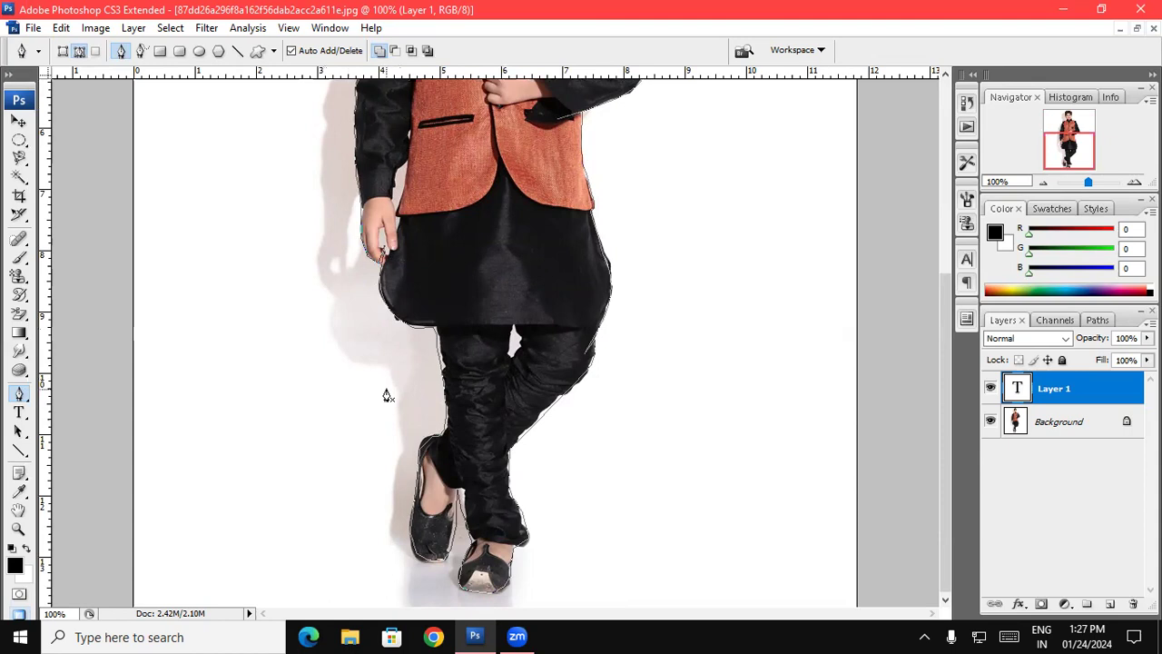
{"action": "left_click_drag", "start_coordinate": [586, 241], "coordinate": [541, 464]}
{"action": "left_click", "coordinate": [498, 216]}
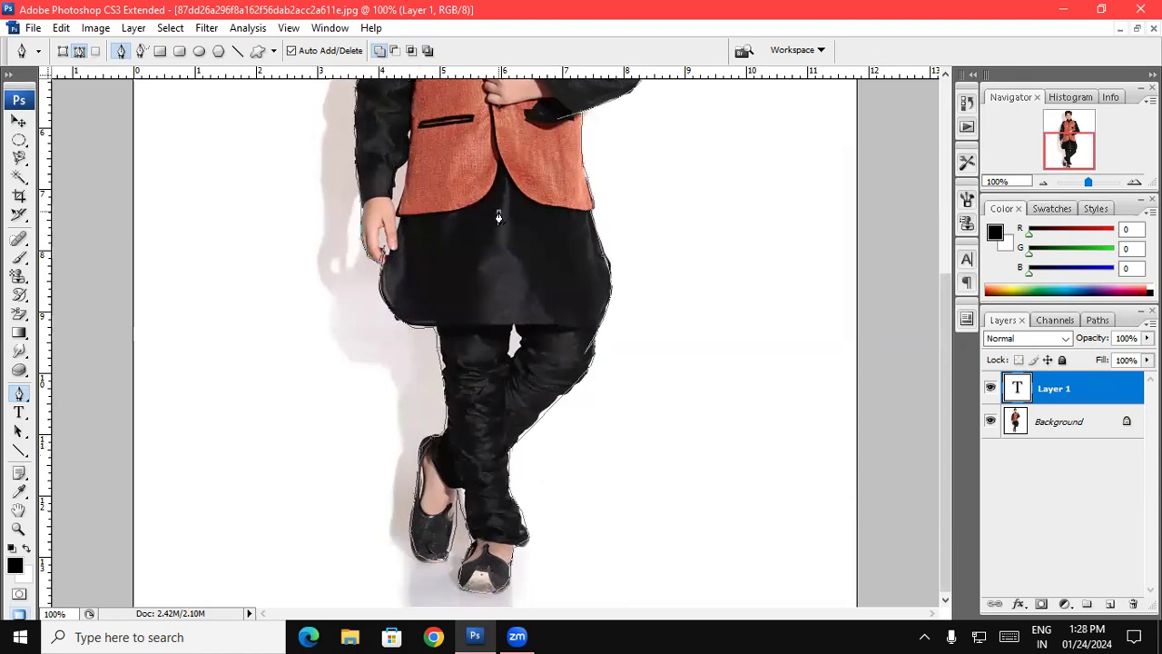
{"action": "left_click", "coordinate": [515, 301], "text": "ctrl"}
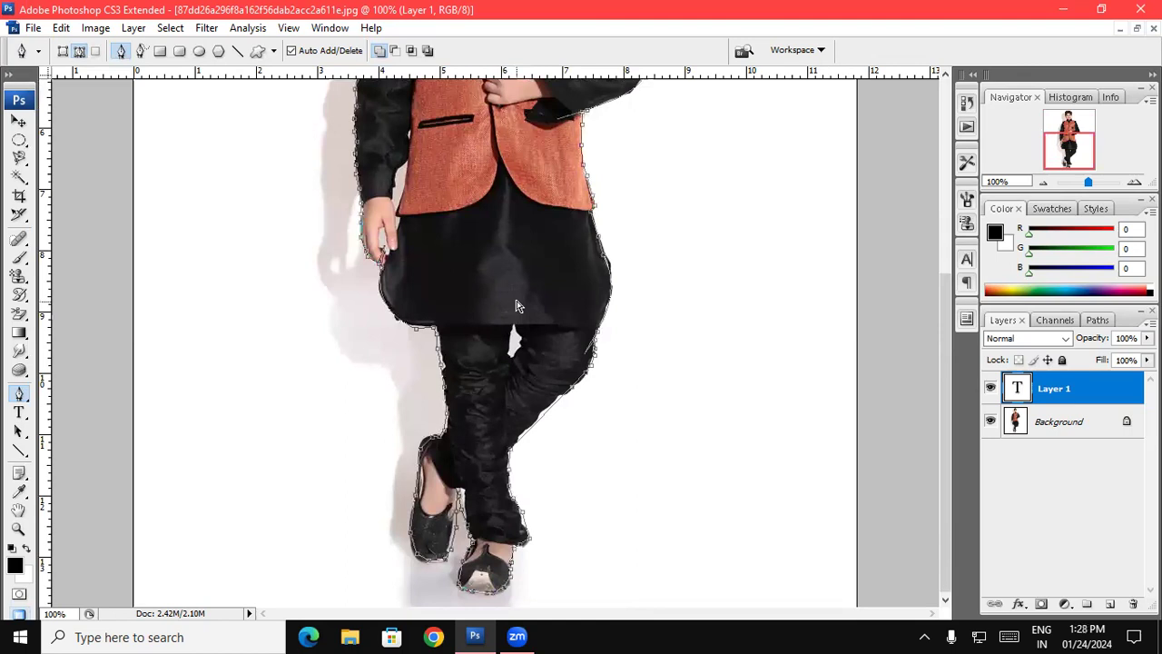
Load the boy's outline as a selection, set background colour red #f60202, and float the window
{"action": "key", "text": "ctrl+Return"}
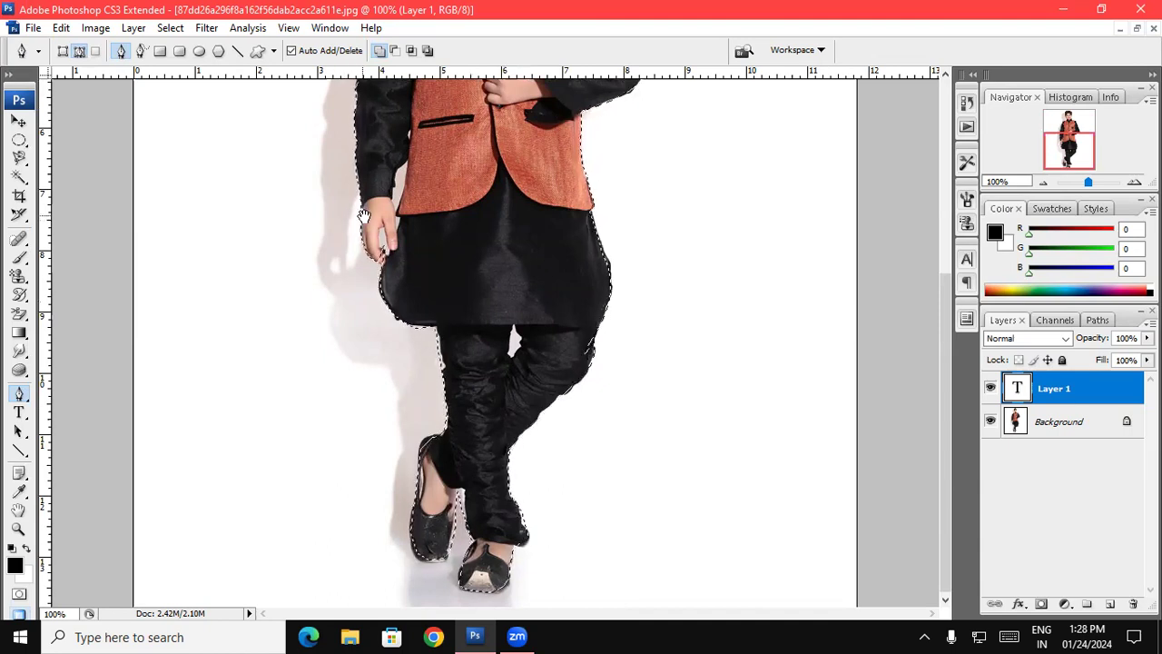
{"action": "scroll", "coordinate": [318, 452], "scroll_direction": "up", "scroll_amount": 5}
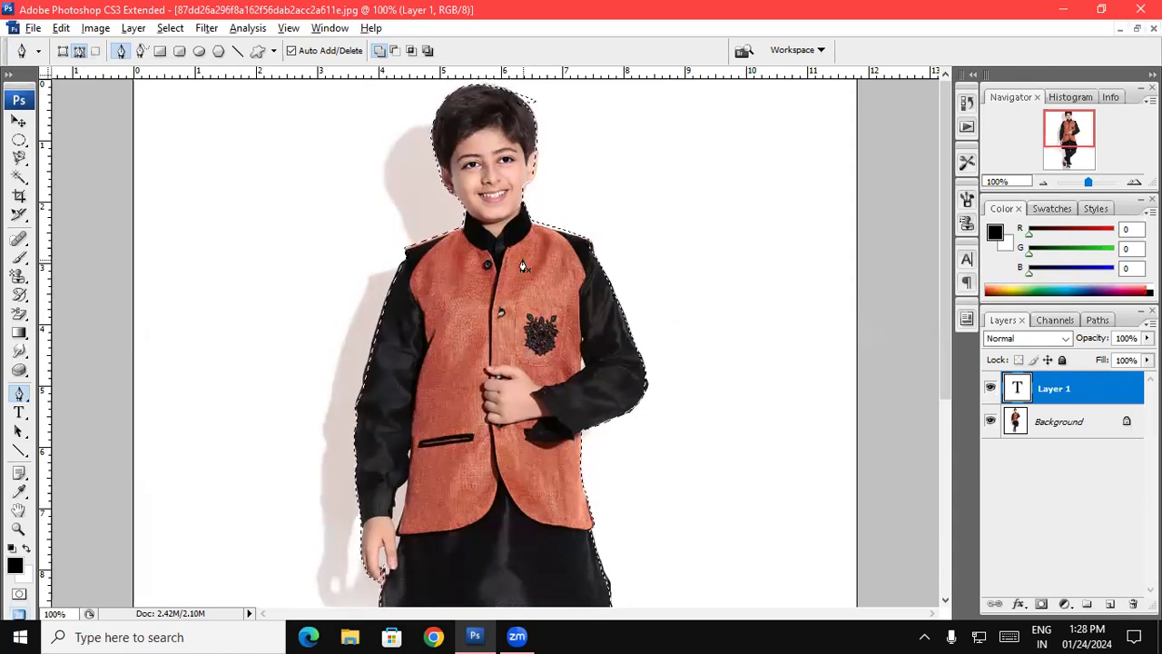
{"action": "left_click", "coordinate": [24, 577]}
{"action": "left_click", "coordinate": [356, 183]}
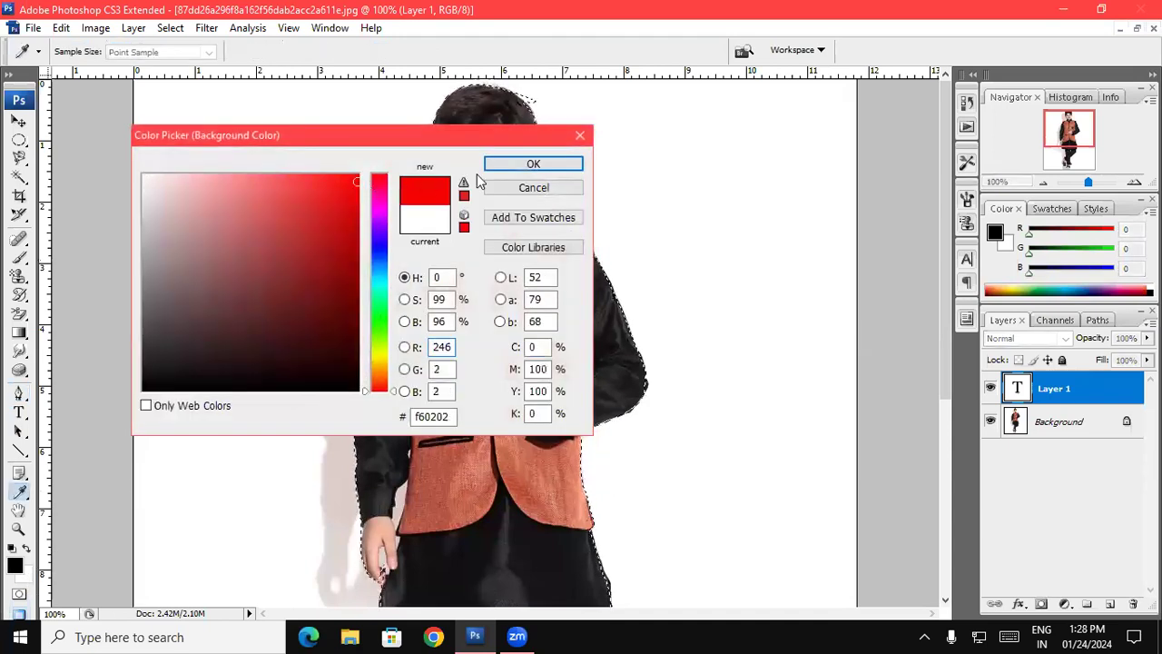
{"action": "left_click", "coordinate": [533, 165]}
{"action": "key", "text": "p"}
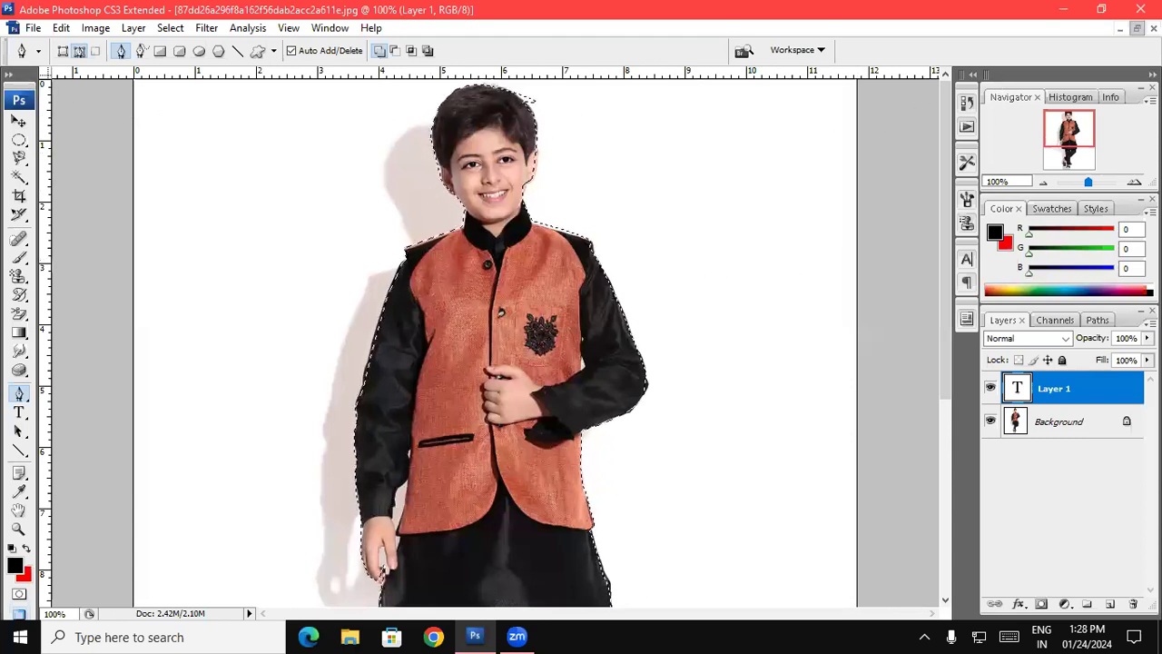
{"action": "left_click", "coordinate": [1136, 28]}
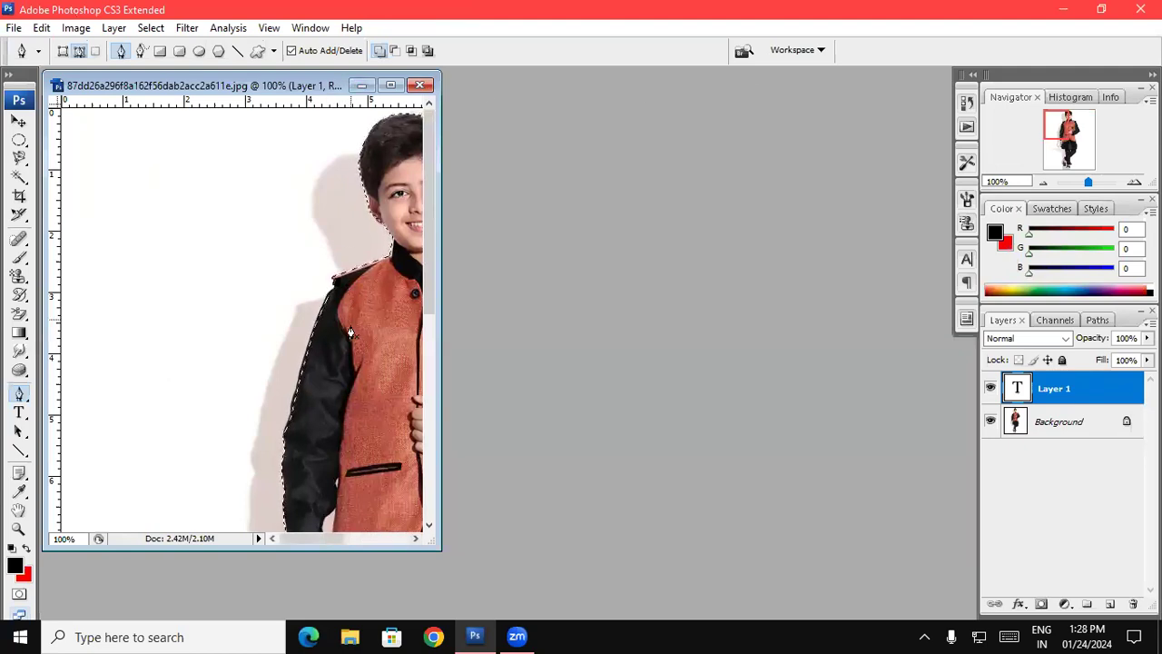
Open the bunny bedroom photo 9ad4ac5c621eca079d28f570b767181c.jpg and place its window right of the boy photo
{"action": "left_click_drag", "start_coordinate": [355, 332], "coordinate": [227, 332]}
{"action": "double_click", "coordinate": [658, 307]}
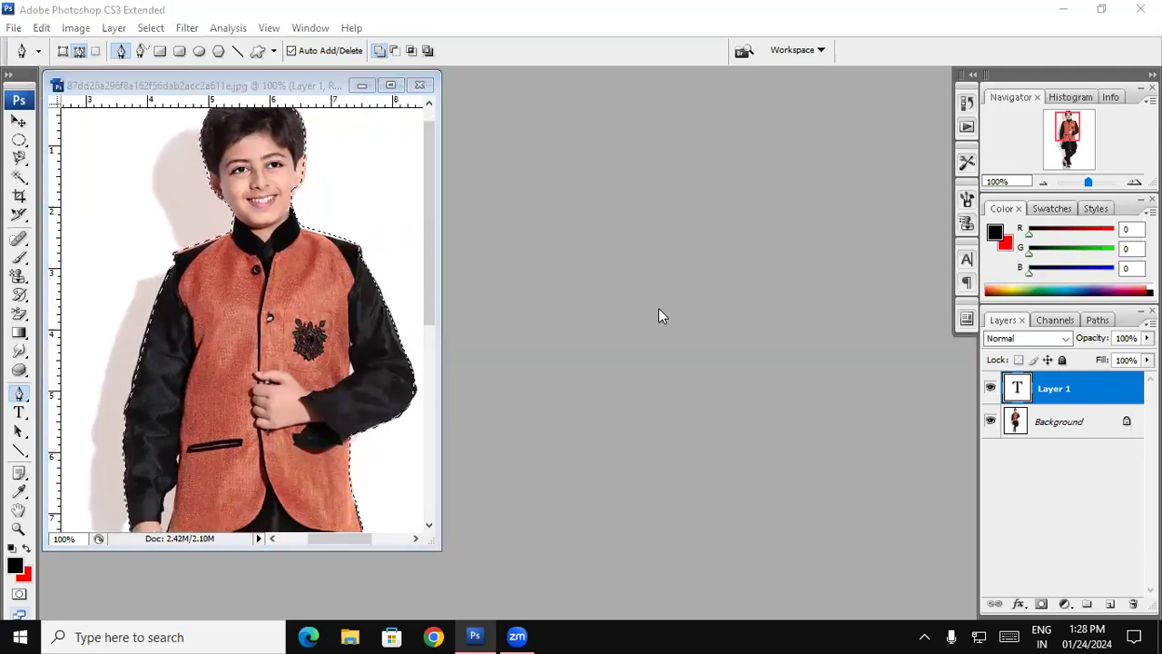
{"action": "left_click_drag", "start_coordinate": [733, 120], "coordinate": [733, 182]}
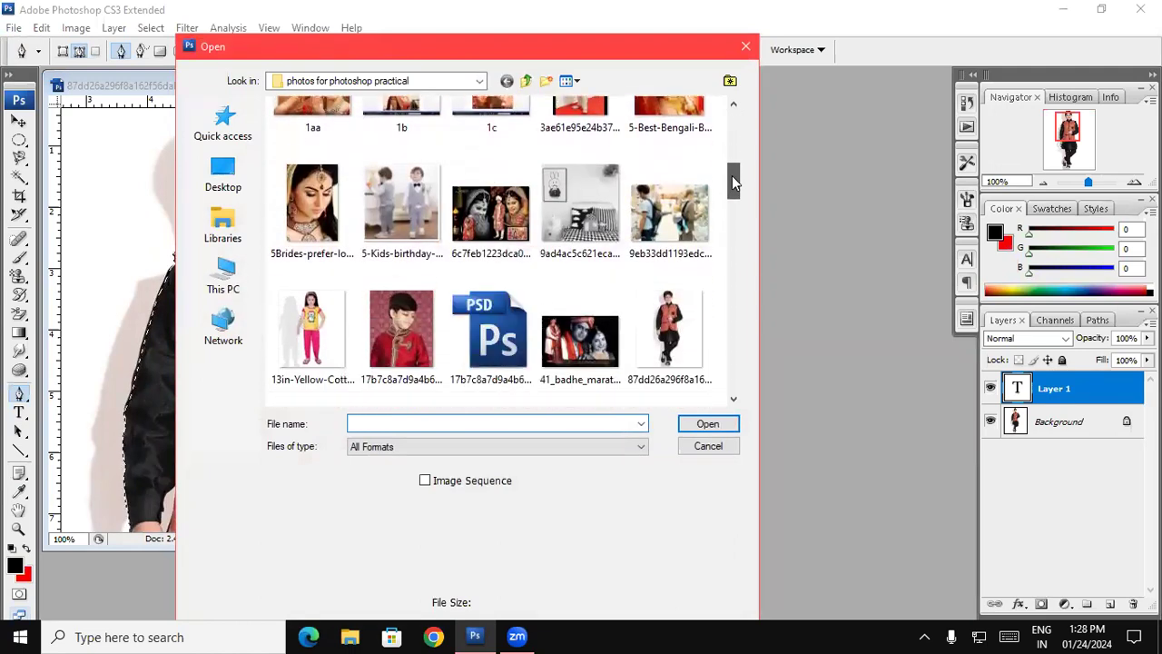
{"action": "double_click", "coordinate": [590, 214]}
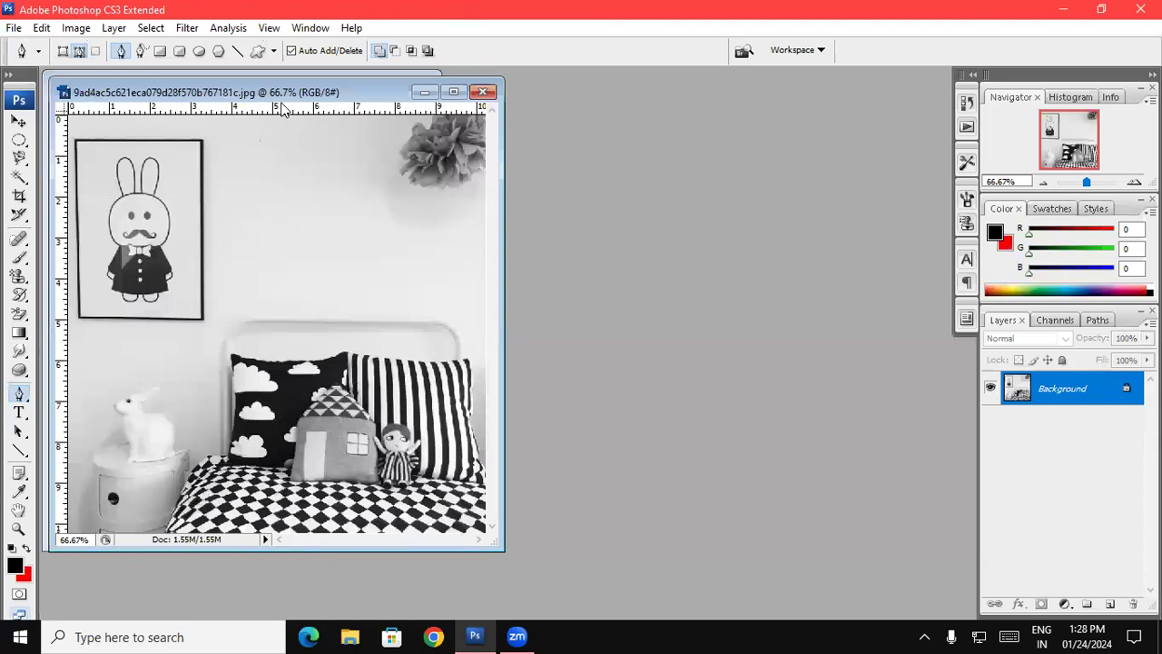
{"action": "left_click_drag", "start_coordinate": [281, 91], "coordinate": [733, 114]}
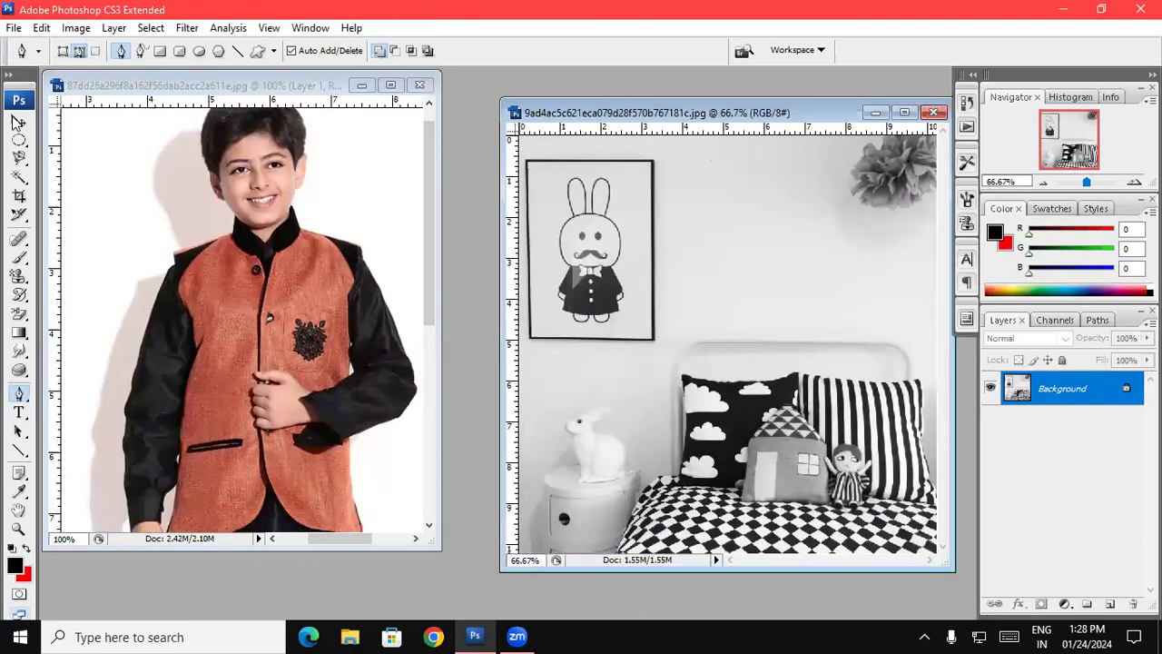
{"action": "left_click", "coordinate": [19, 120]}
Drag the boy photo's layer into the bunny bedroom photo, dismissing the copy error
{"action": "left_click_drag", "start_coordinate": [228, 325], "coordinate": [666, 386]}
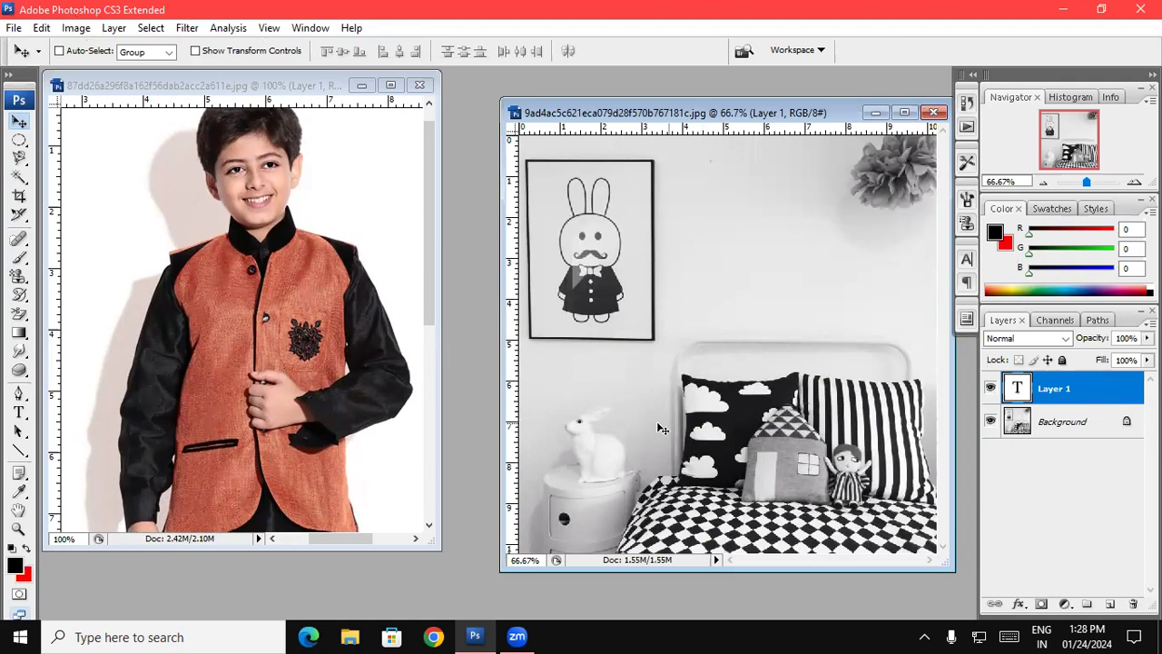
{"action": "left_click", "coordinate": [224, 329]}
{"action": "key", "text": "ctrl+c"}
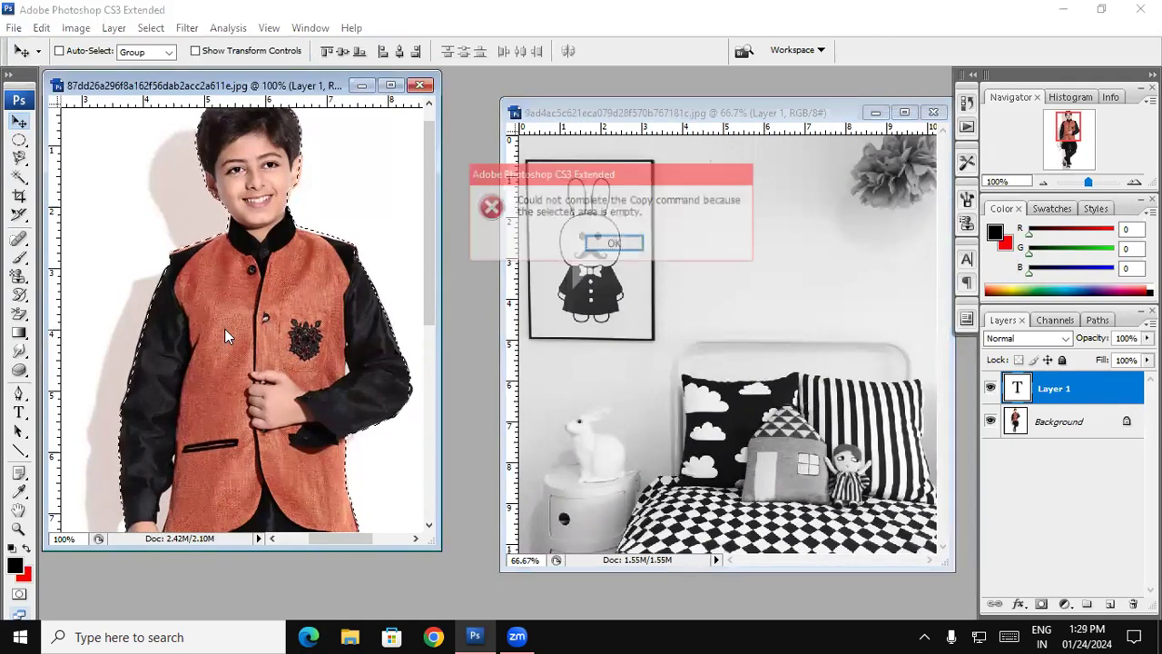
{"action": "left_click", "coordinate": [613, 243]}
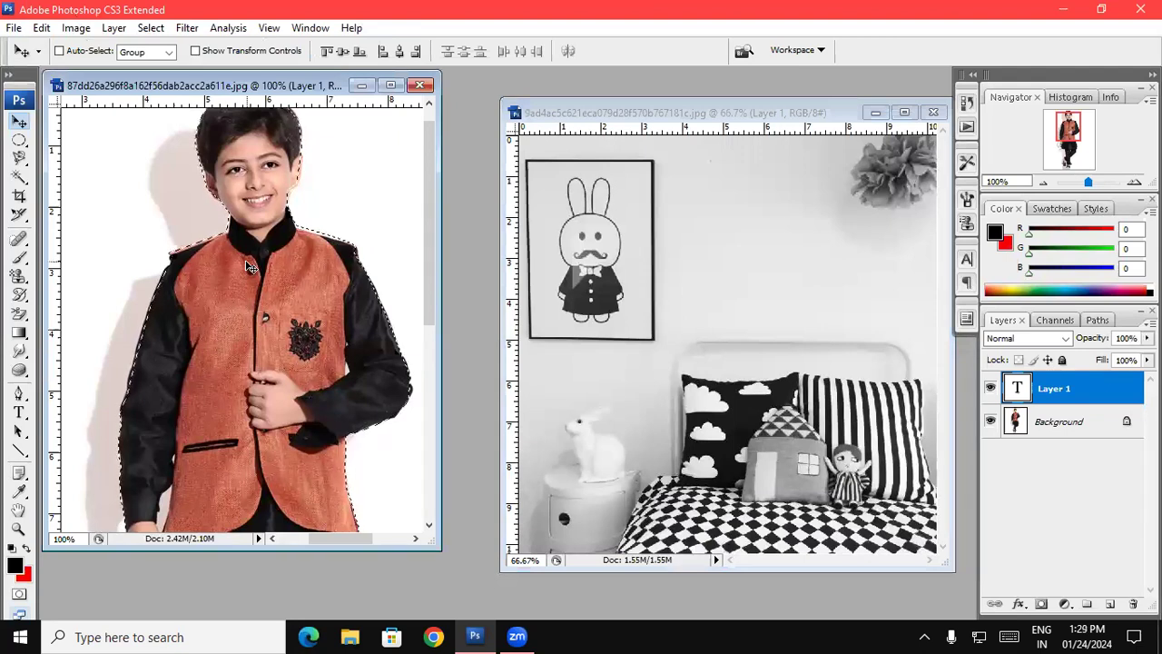
{"action": "mouse_move", "coordinate": [248, 266]}
{"action": "left_mouse_down"}
{"action": "mouse_move", "coordinate": [437, 343]}
{"action": "mouse_move", "coordinate": [594, 341]}
{"action": "mouse_move", "coordinate": [599, 368]}
{"action": "left_mouse_up"}
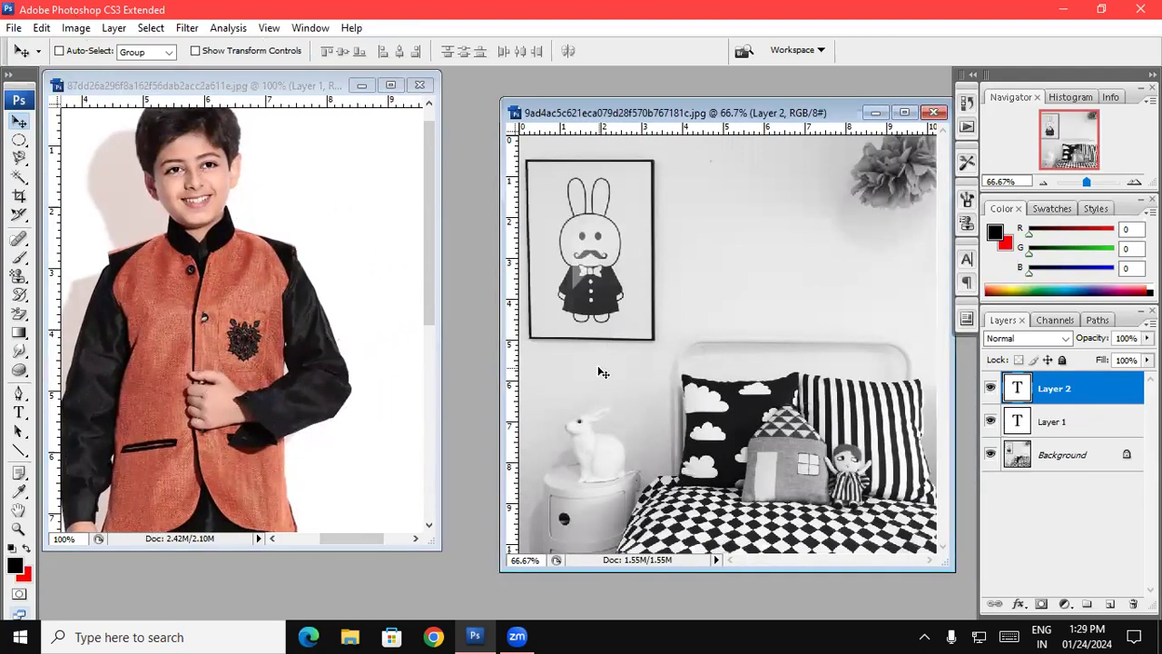
Invert the selection around the boy in the maximized boy photo, then restore its window
{"action": "left_click", "coordinate": [216, 328]}
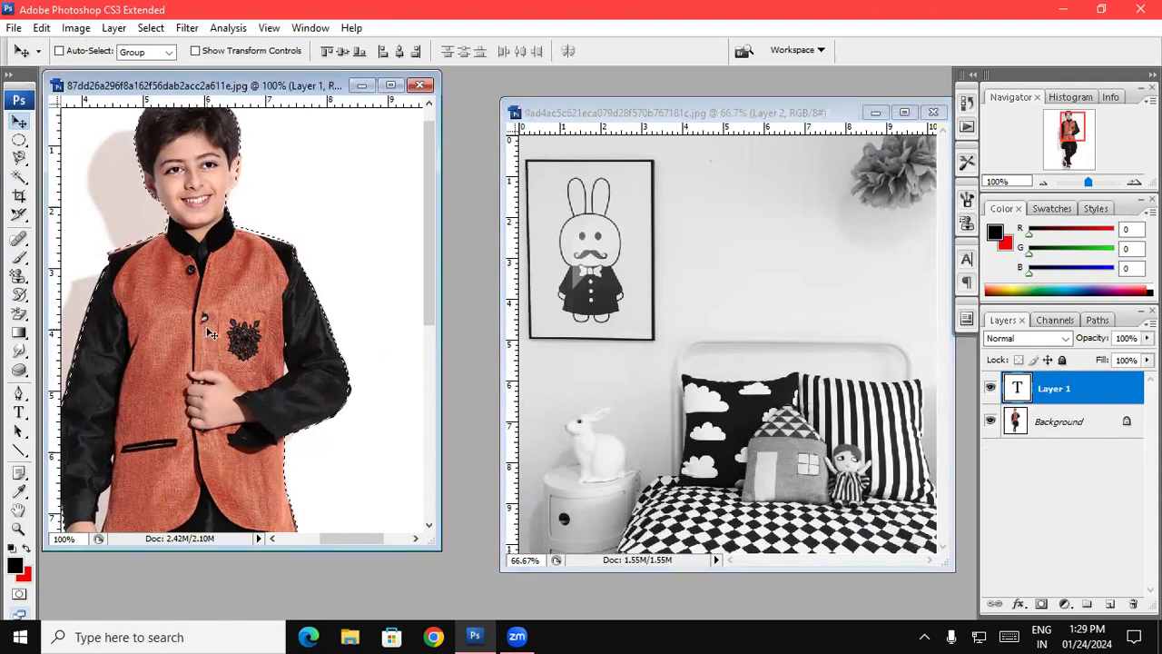
{"action": "left_click", "coordinate": [391, 85]}
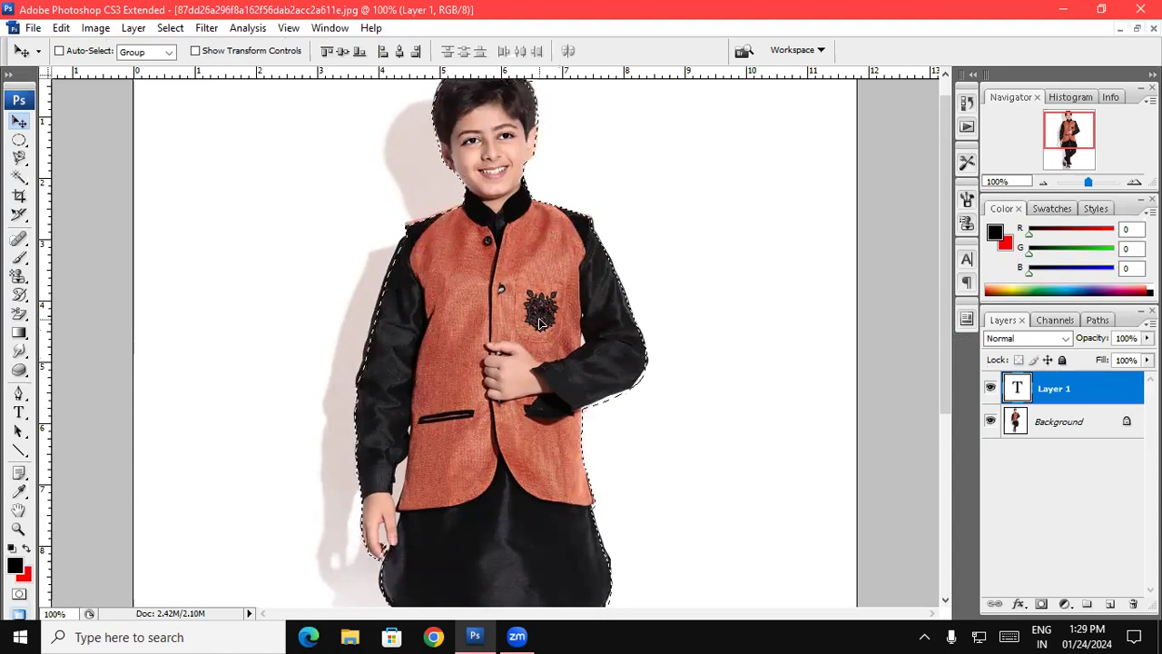
{"action": "key", "text": "ctrl+shift+i"}
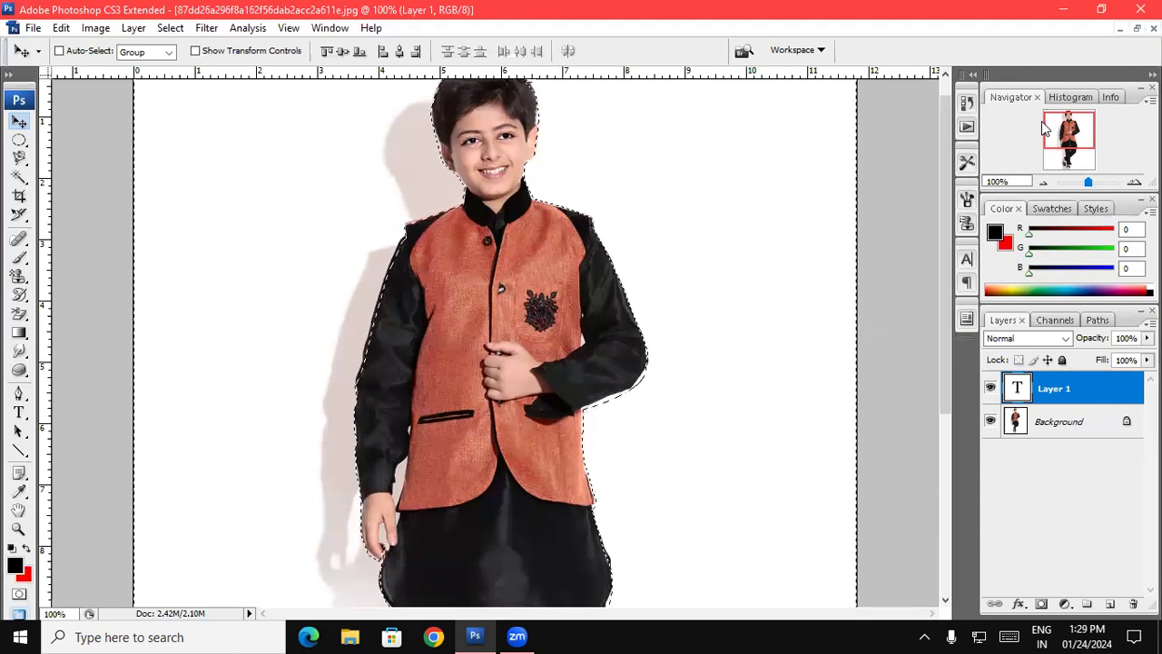
{"action": "left_click", "coordinate": [1137, 28]}
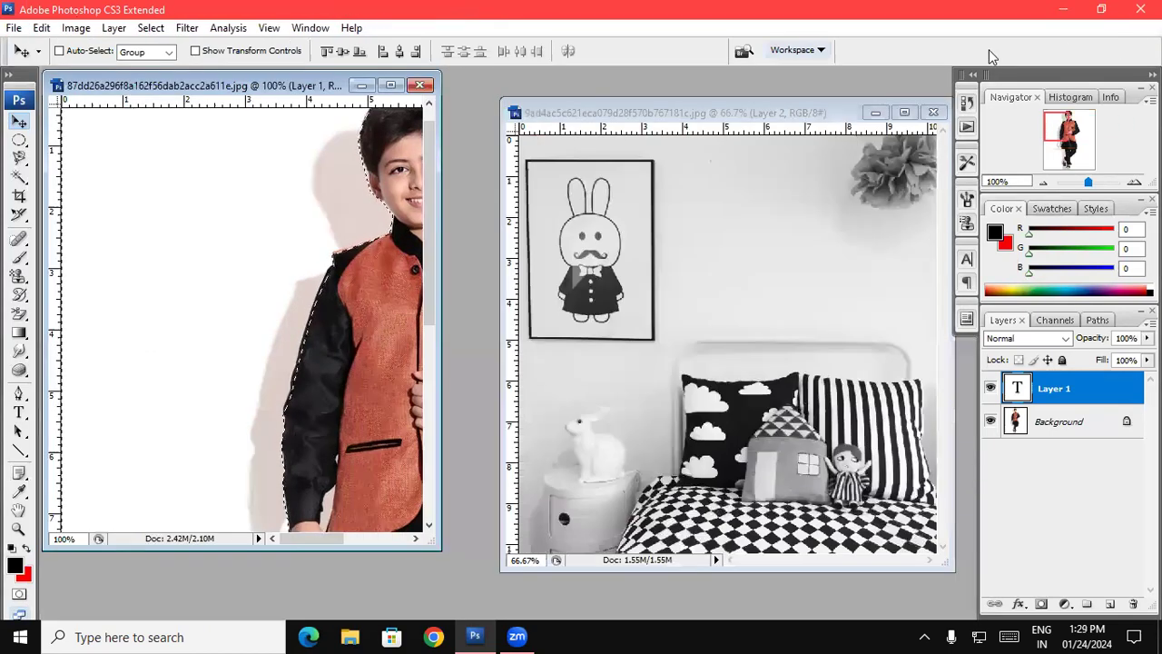
{"action": "scroll", "coordinate": [340, 222], "scroll_direction": "right", "scroll_amount": 5}
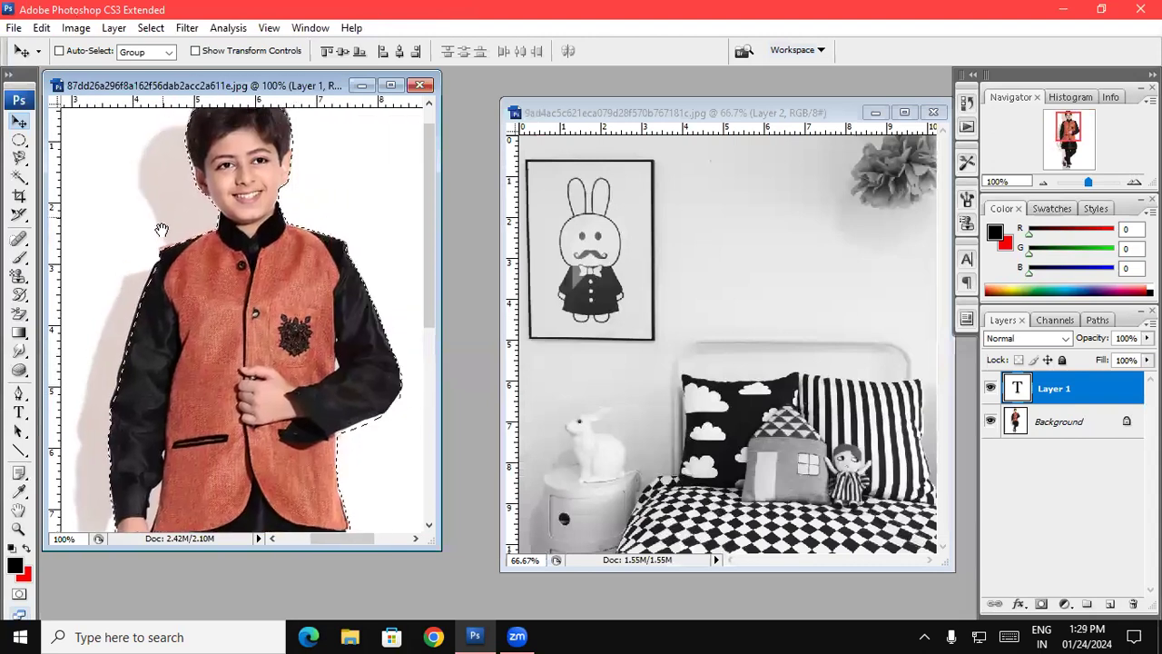
Pick the Background layer, drag the boy cutout into the bedroom photo, then undo the misplaced copy
{"action": "right_click", "coordinate": [263, 296]}
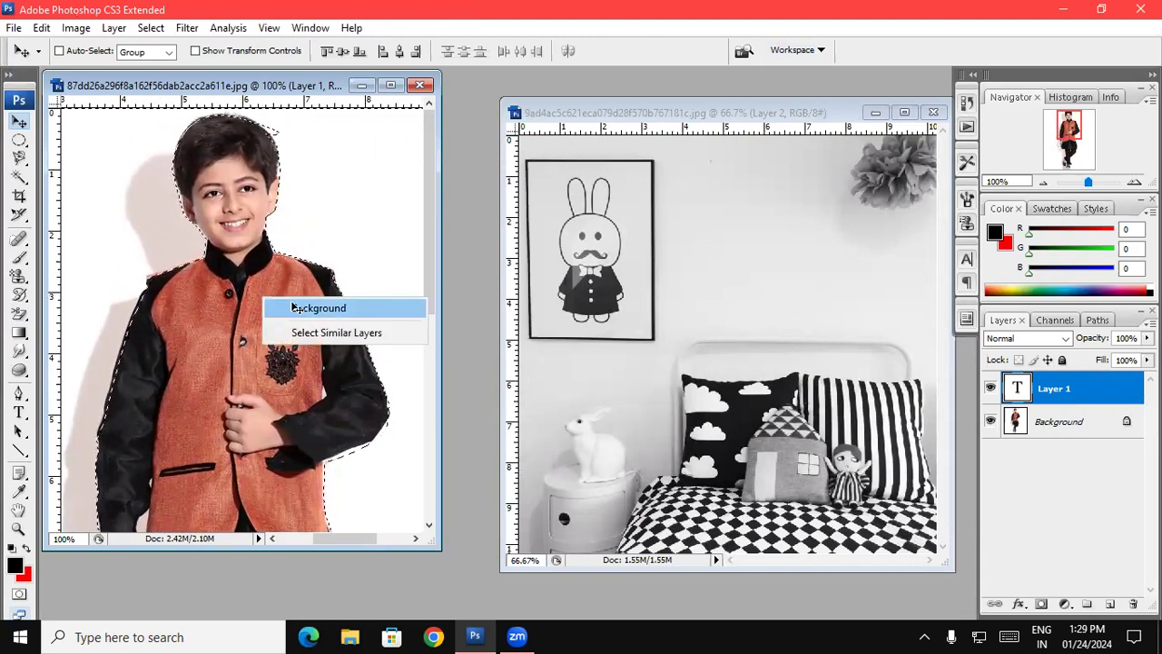
{"action": "left_click", "coordinate": [300, 310]}
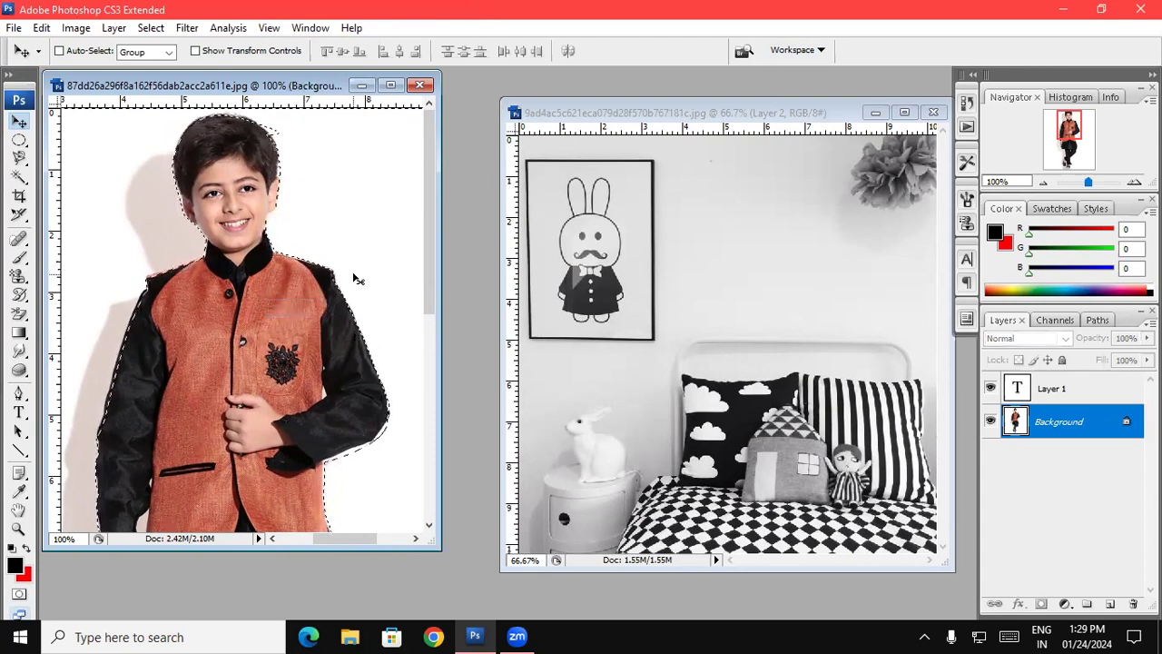
{"action": "left_click_drag", "start_coordinate": [359, 262], "coordinate": [700, 438]}
{"action": "left_click_drag", "start_coordinate": [640, 389], "coordinate": [785, 229]}
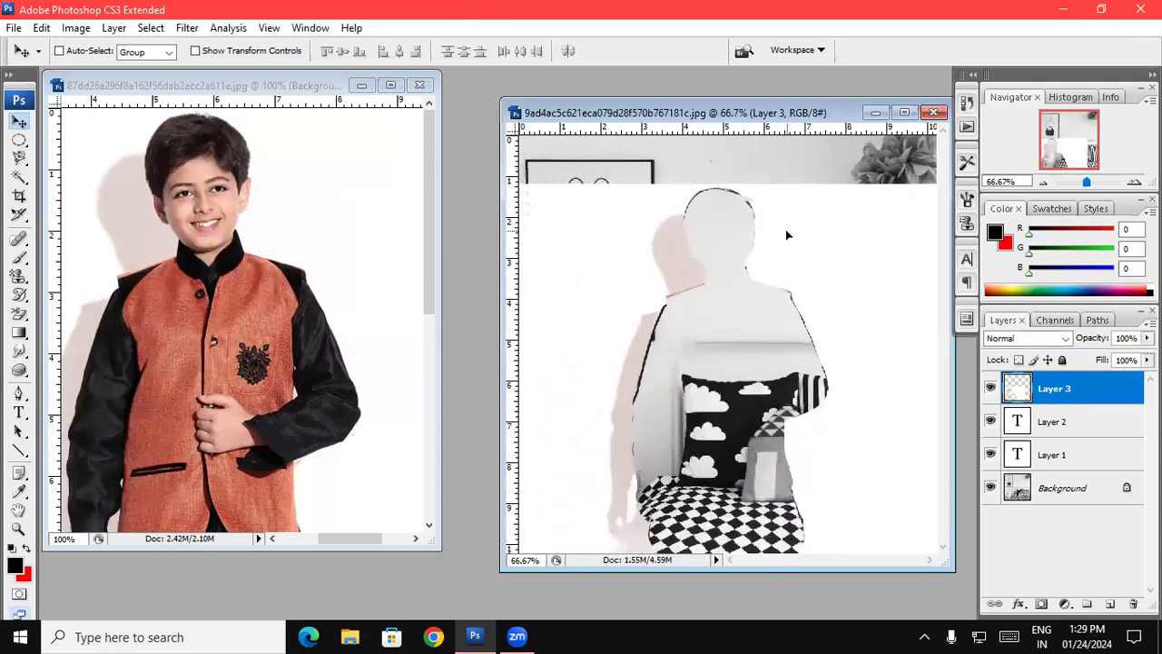
{"action": "key", "text": "ctrl+z"}
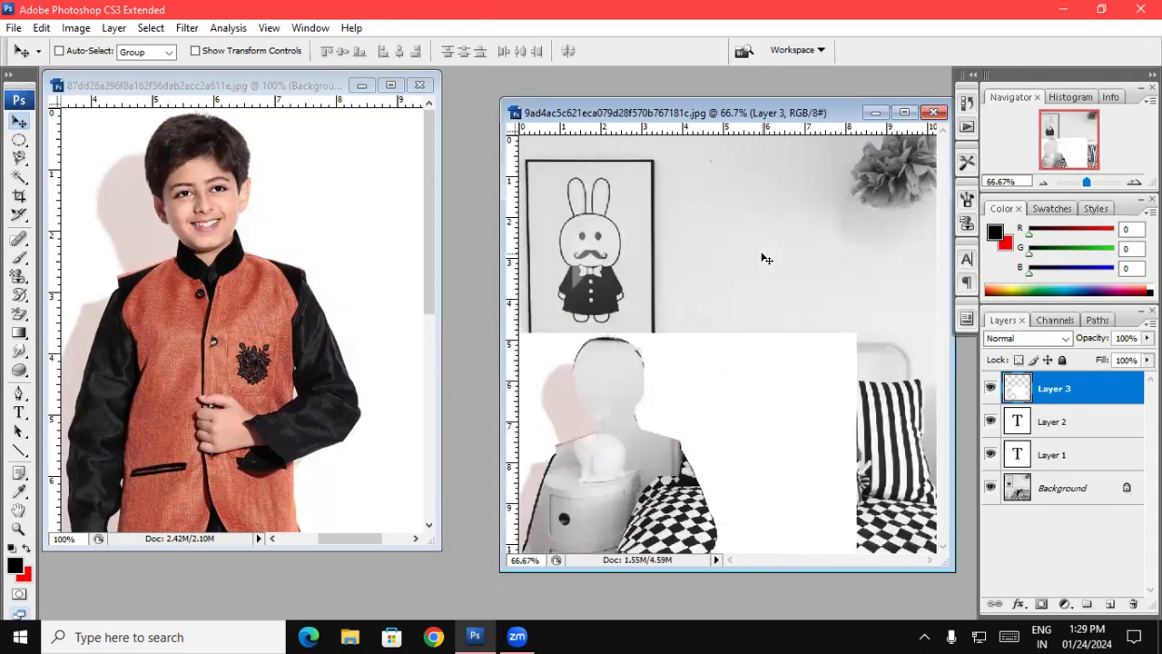
{"action": "key", "text": "ctrl+z"}
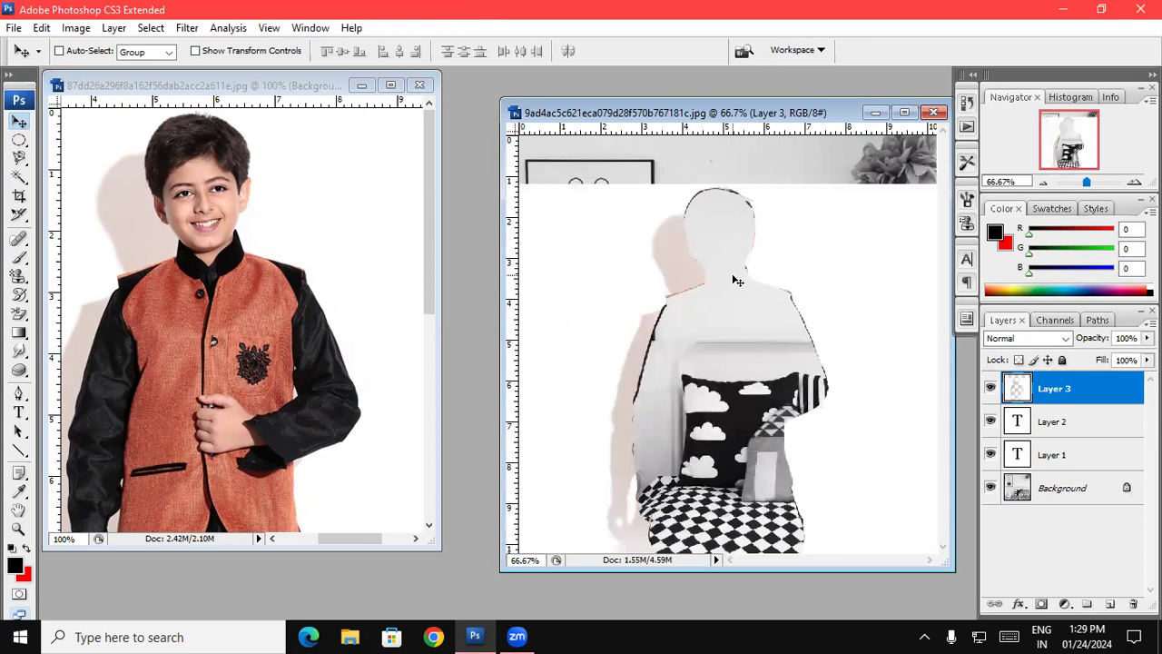
{"action": "key", "text": "ctrl+alt+z"}
{"action": "key", "text": "ctrl+alt+z"}
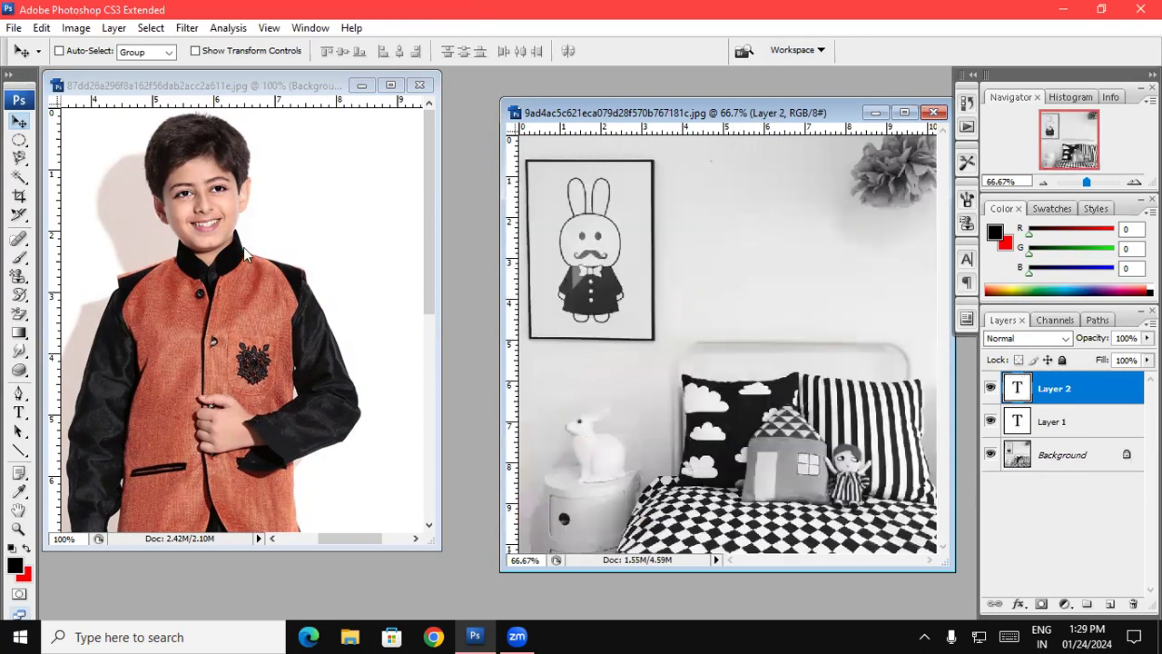
Drag the selected boy onto the bunny bedroom photo again as Layer 3
{"action": "left_click", "coordinate": [243, 247]}
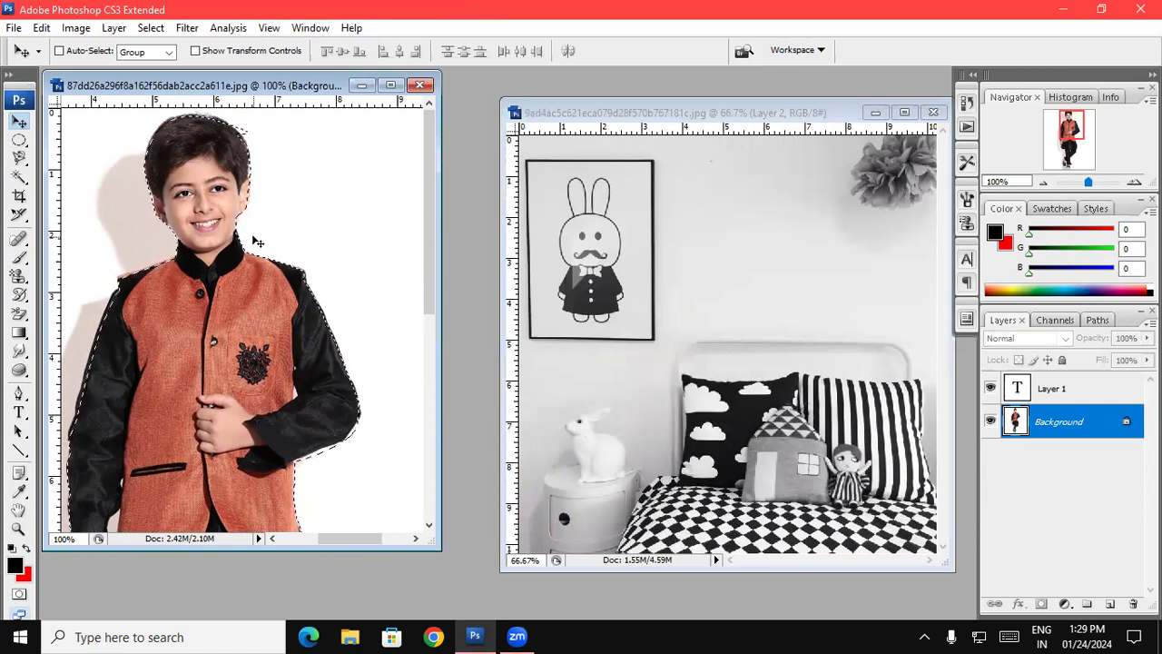
{"action": "mouse_move", "coordinate": [294, 382]}
{"action": "left_mouse_down"}
{"action": "mouse_move", "coordinate": [710, 404]}
{"action": "mouse_move", "coordinate": [713, 265]}
{"action": "mouse_move", "coordinate": [657, 278]}
{"action": "left_mouse_up"}
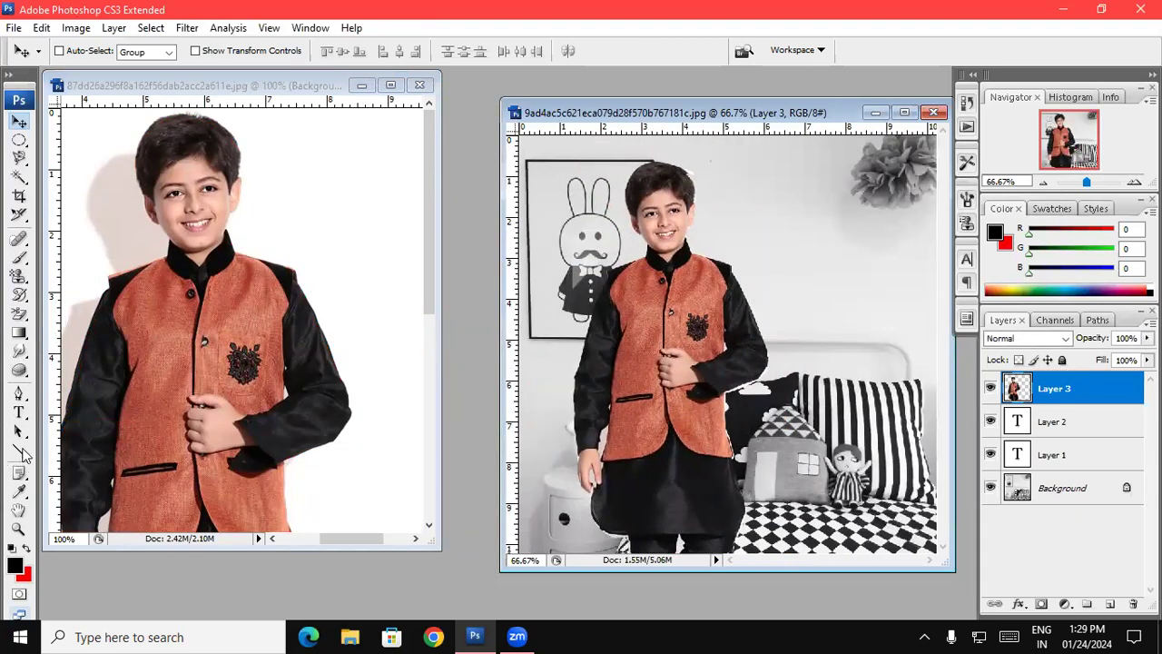
{"action": "left_click", "coordinate": [18, 393]}
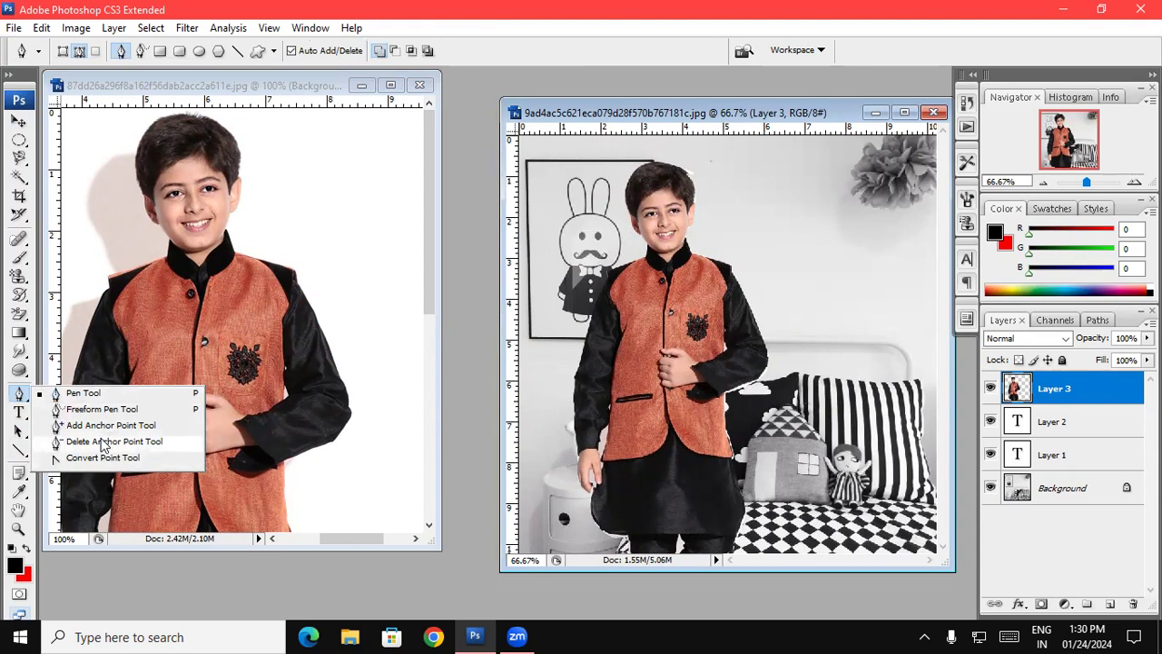
Add an anchor to the practice path beside the boy's head, then delete its bottom anchor
{"action": "left_click", "coordinate": [82, 393]}
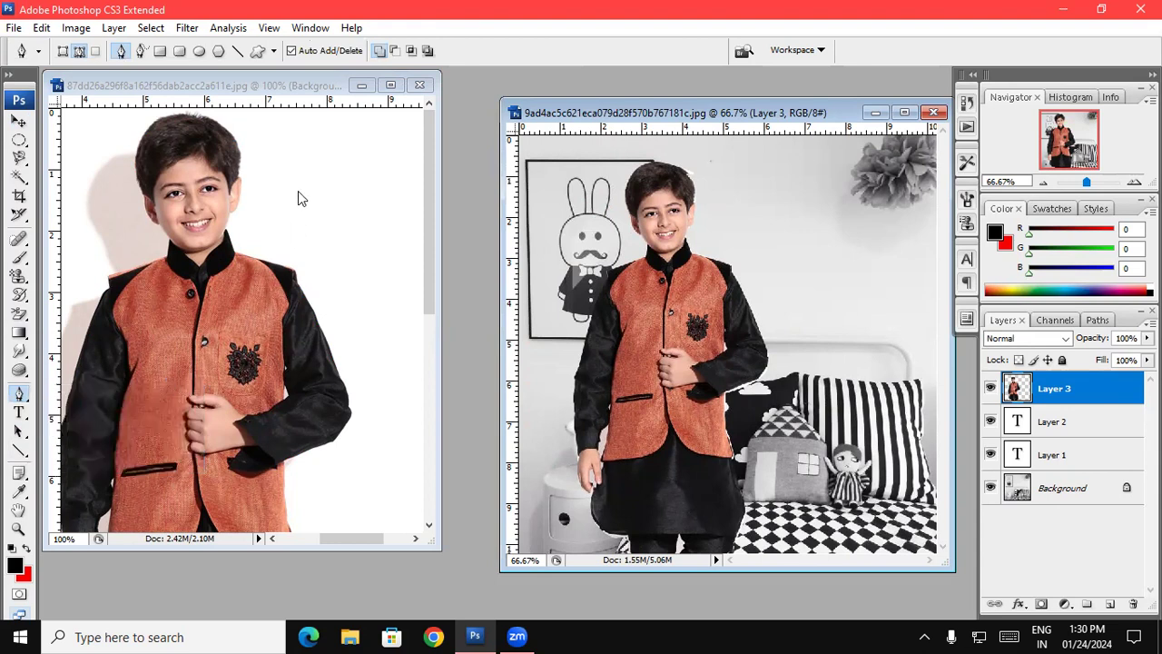
{"action": "left_click", "coordinate": [298, 192]}
{"action": "left_click", "coordinate": [376, 220]}
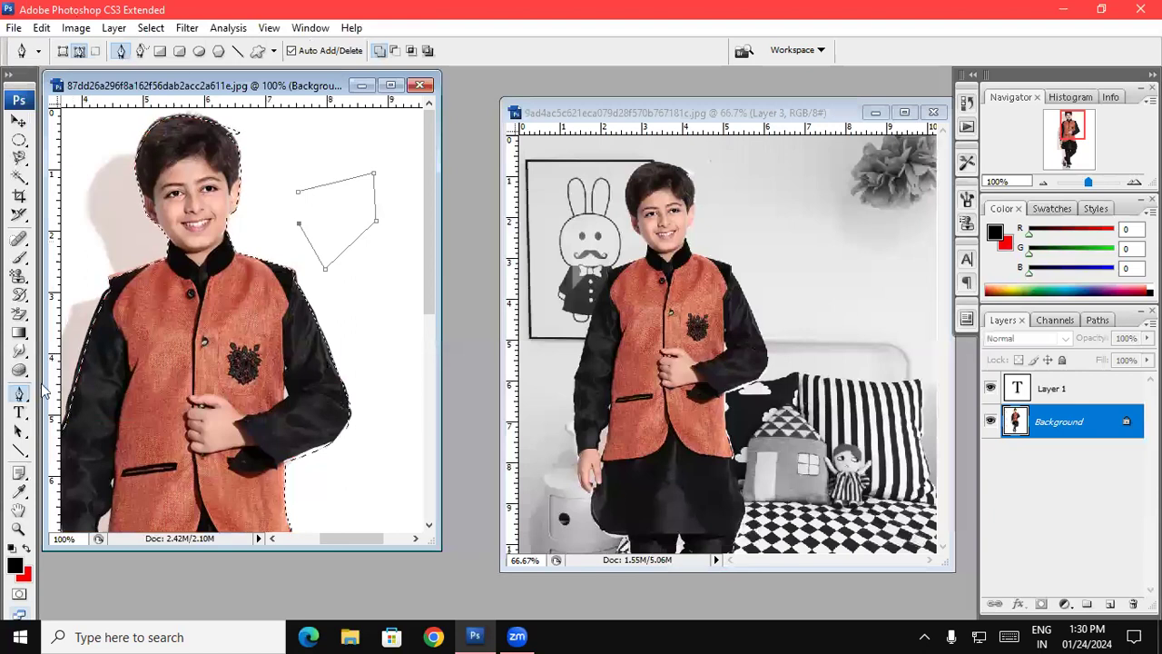
{"action": "right_click", "coordinate": [20, 393]}
{"action": "right_click", "coordinate": [20, 394]}
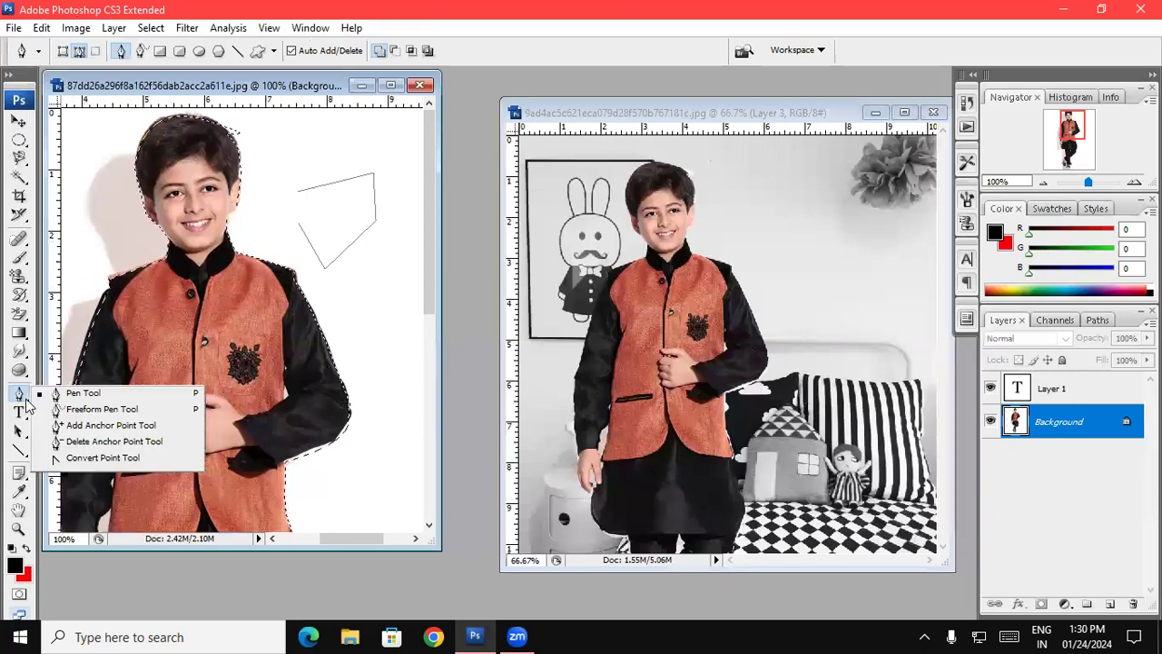
{"action": "left_click", "coordinate": [108, 441]}
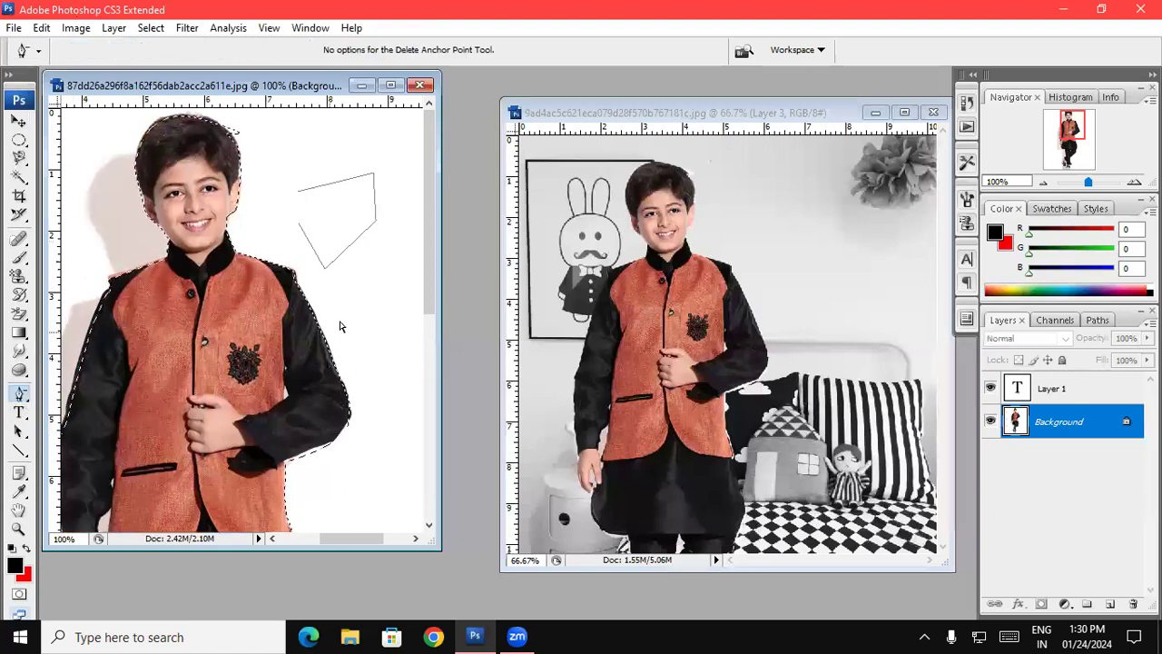
{"action": "left_click", "coordinate": [325, 269]}
Add an anchor on the path's bottom segment with the Freeform Pen and reload the boy selection
{"action": "right_click", "coordinate": [20, 396]}
{"action": "left_click", "coordinate": [65, 409]}
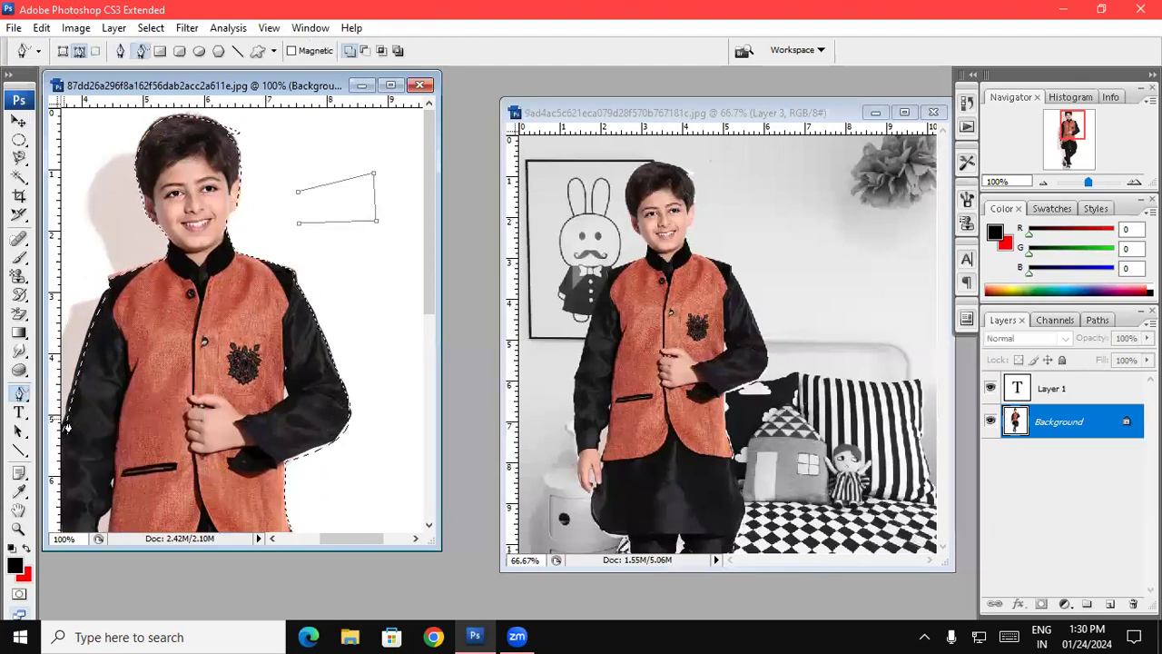
{"action": "left_click", "coordinate": [338, 223]}
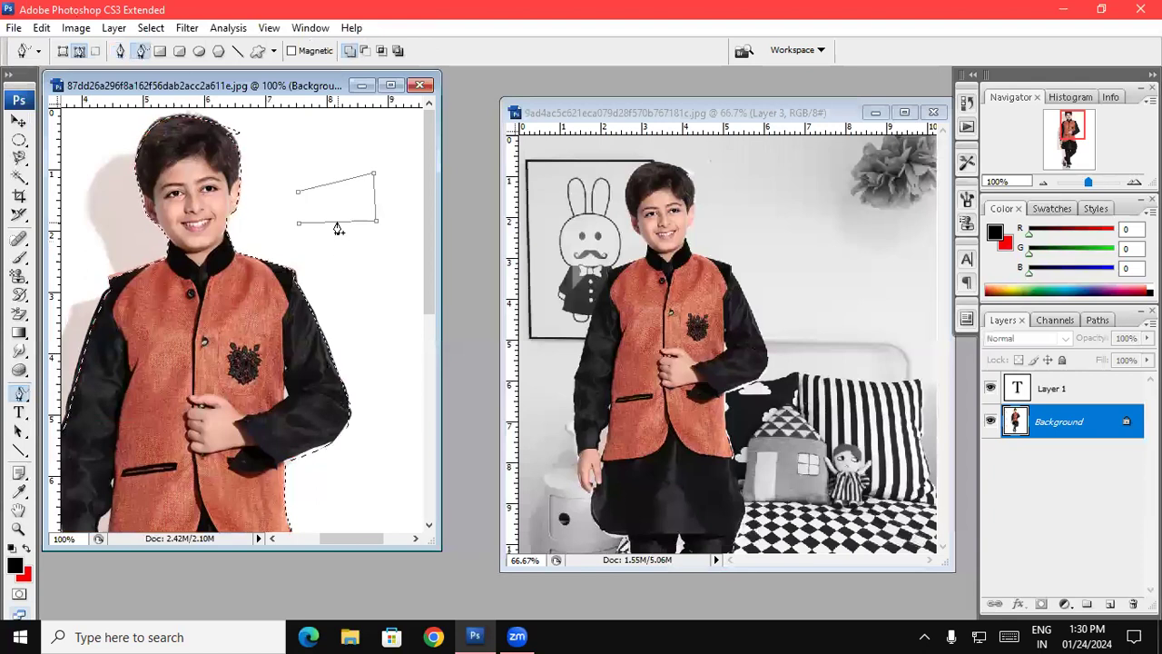
{"action": "key", "text": "ctrl+d"}
{"action": "left_click", "coordinate": [345, 234], "text": "ctrl"}
{"action": "key", "text": "ctrl+Return"}
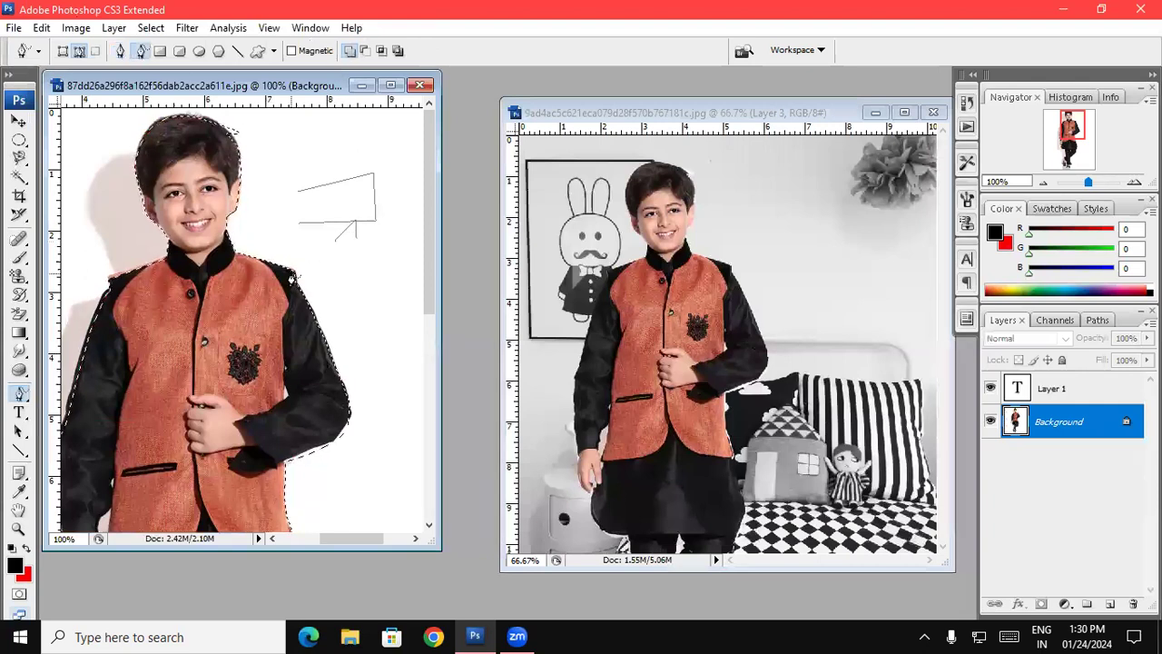
Pull direction handles from the path anchors with the Convert Point Tool to curve its right side
{"action": "right_click", "coordinate": [20, 392]}
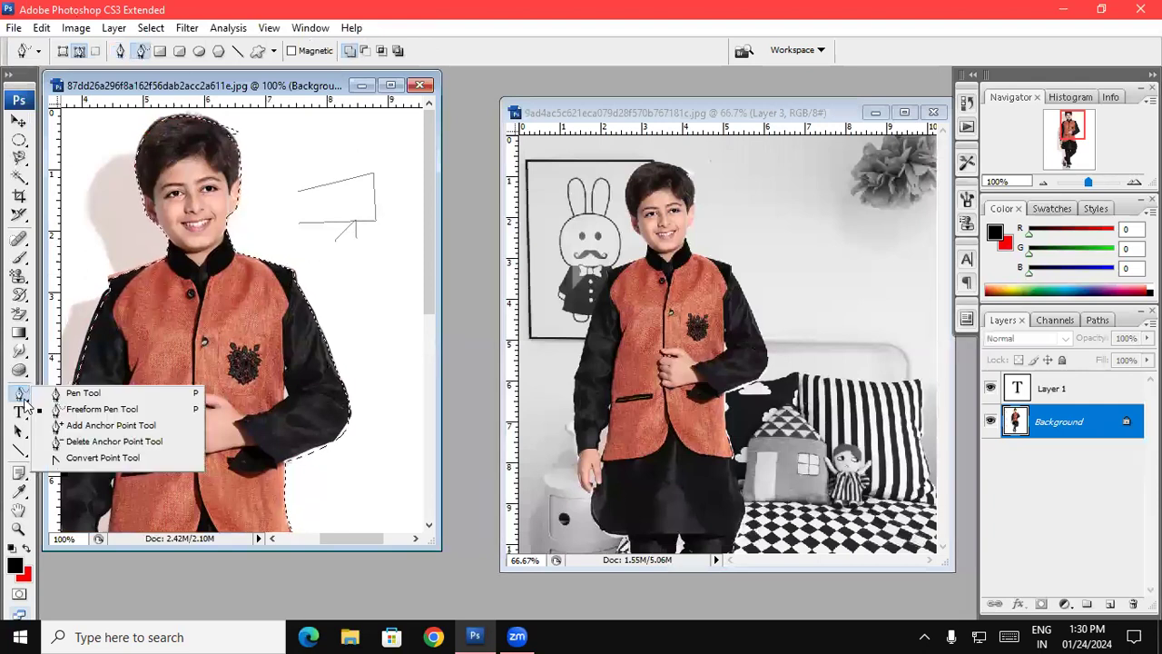
{"action": "left_click", "coordinate": [80, 458]}
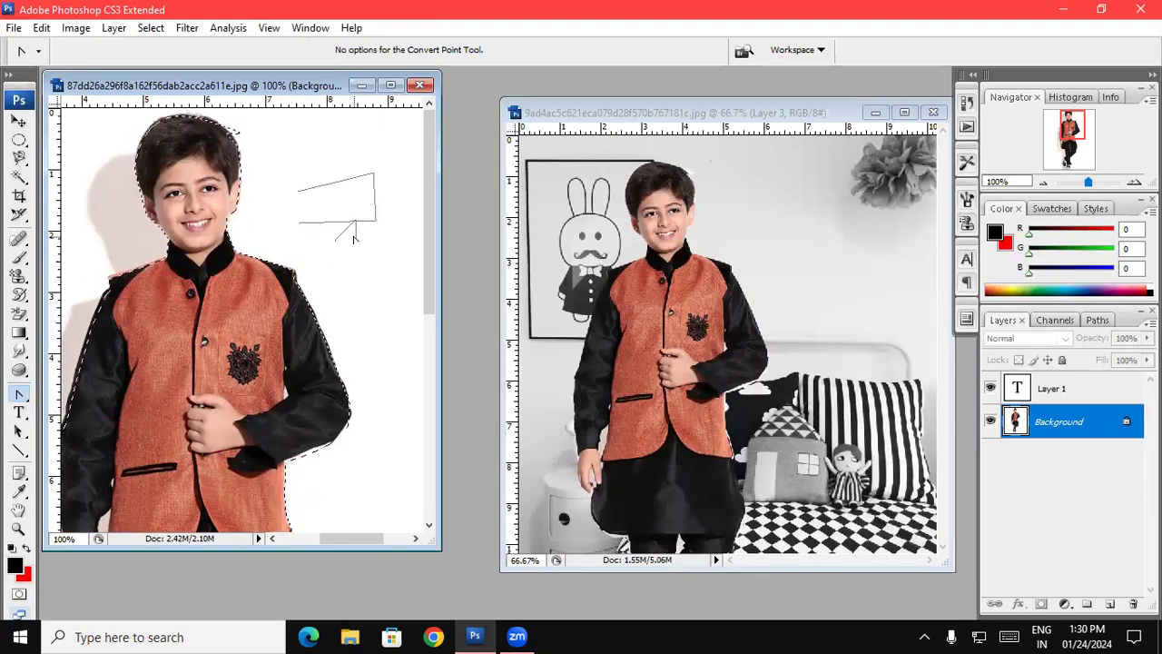
{"action": "left_click_drag", "start_coordinate": [356, 222], "coordinate": [356, 244]}
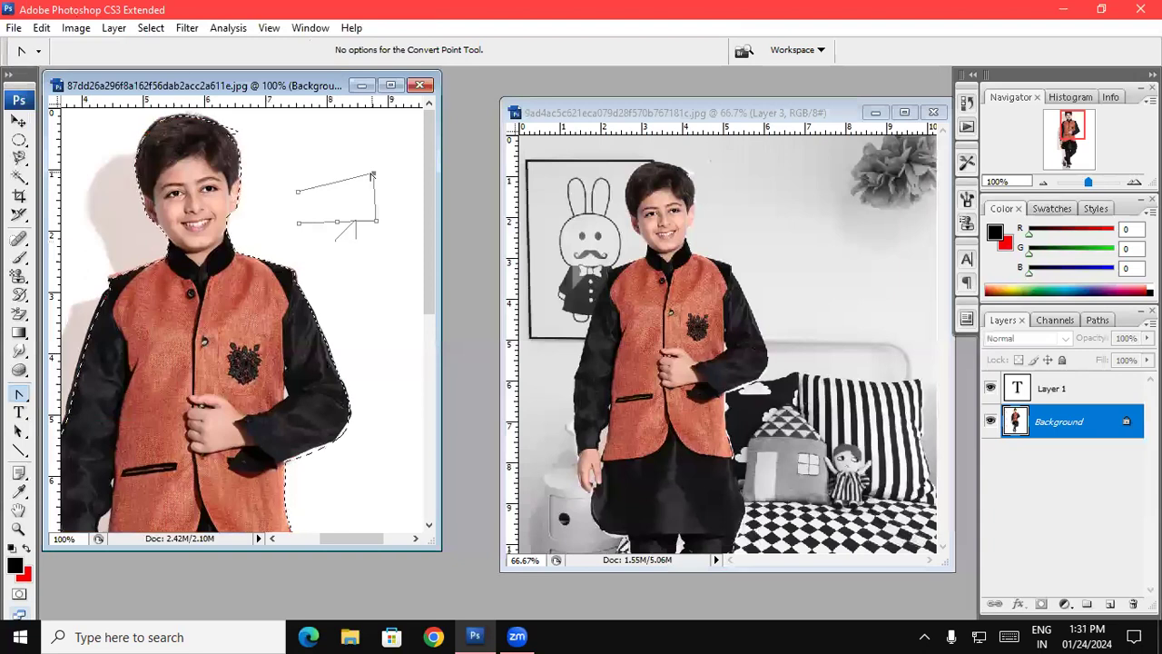
{"action": "left_click", "coordinate": [374, 173]}
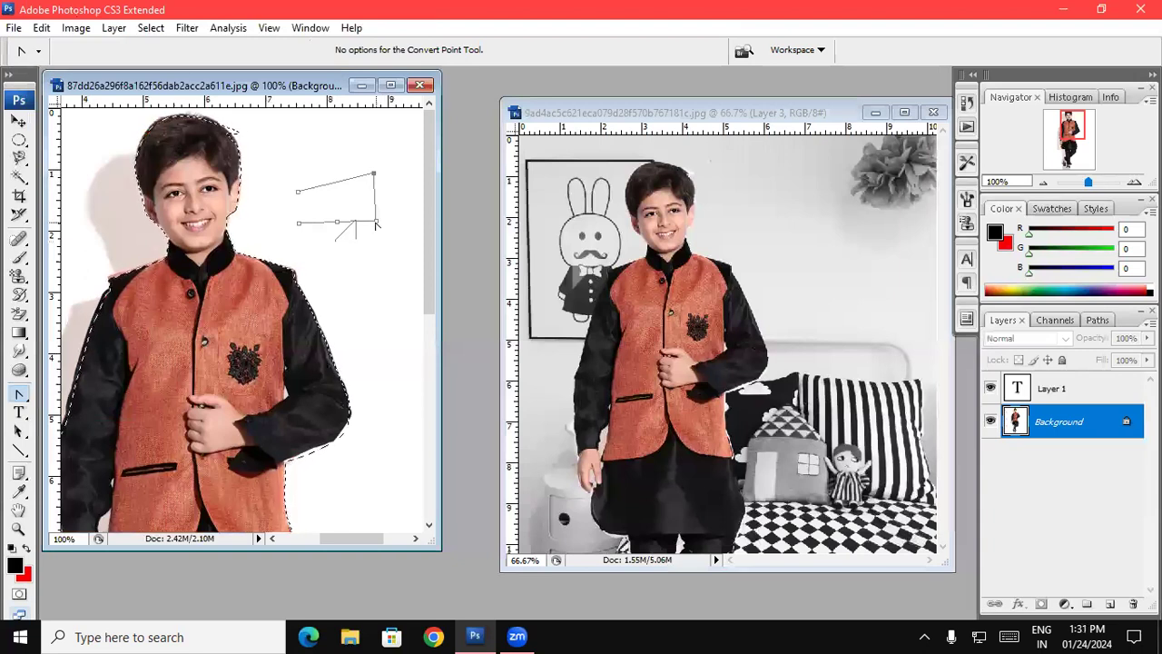
{"action": "mouse_move", "coordinate": [375, 224]}
{"action": "left_mouse_down"}
{"action": "mouse_move", "coordinate": [310, 239]}
{"action": "mouse_move", "coordinate": [376, 226]}
{"action": "mouse_move", "coordinate": [367, 245]}
{"action": "left_mouse_up"}
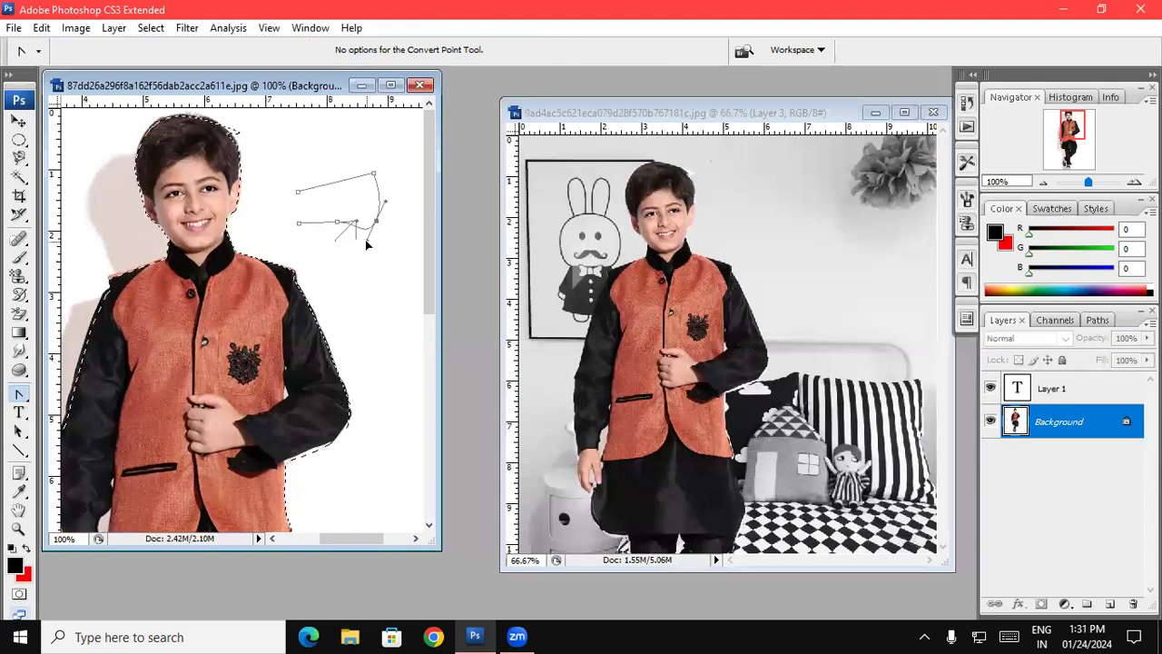
Curve and fine-tune the segments around the path's top-right anchor into a smooth loop
{"action": "right_click", "coordinate": [20, 394]}
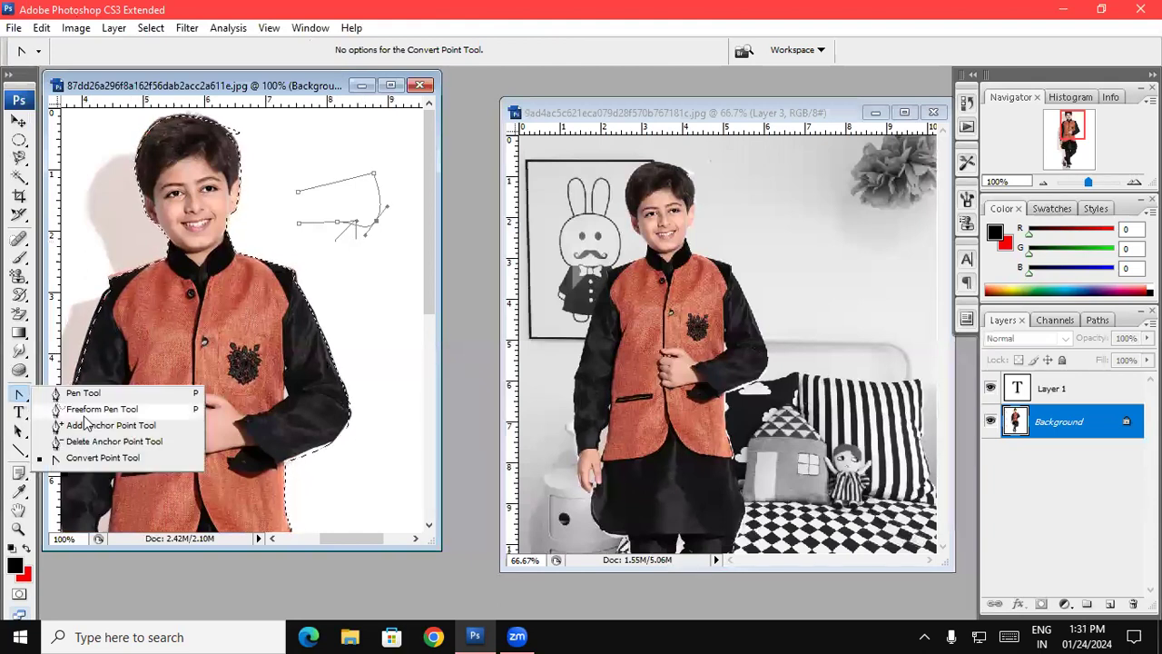
{"action": "left_click", "coordinate": [99, 460]}
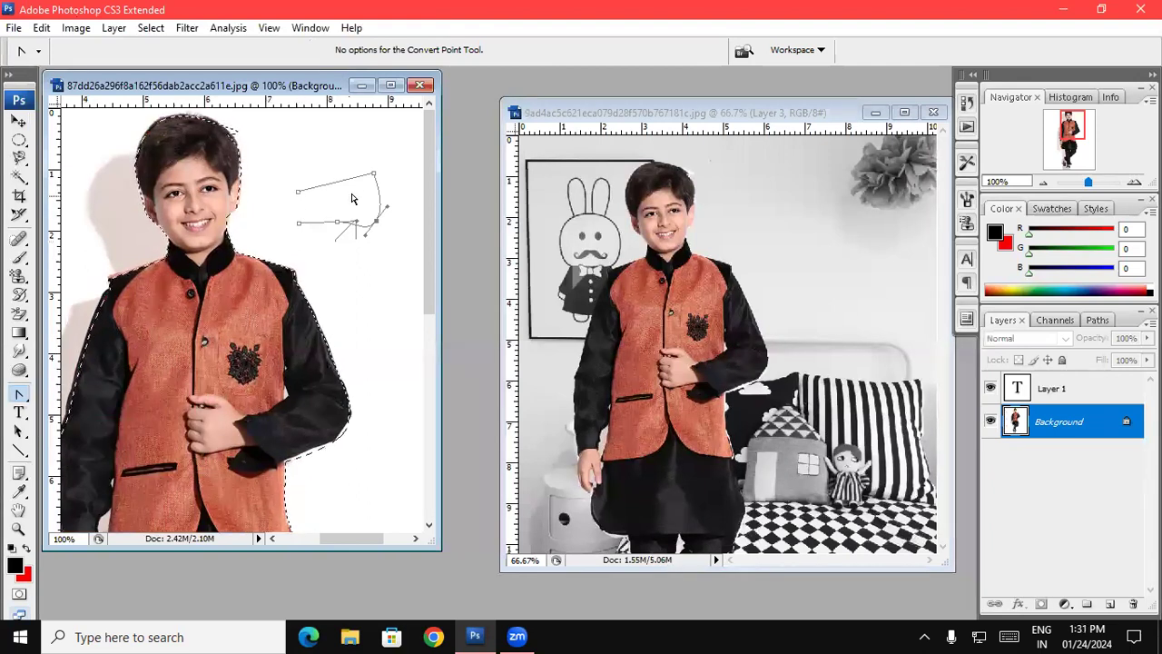
{"action": "left_click_drag", "start_coordinate": [374, 174], "coordinate": [320, 147]}
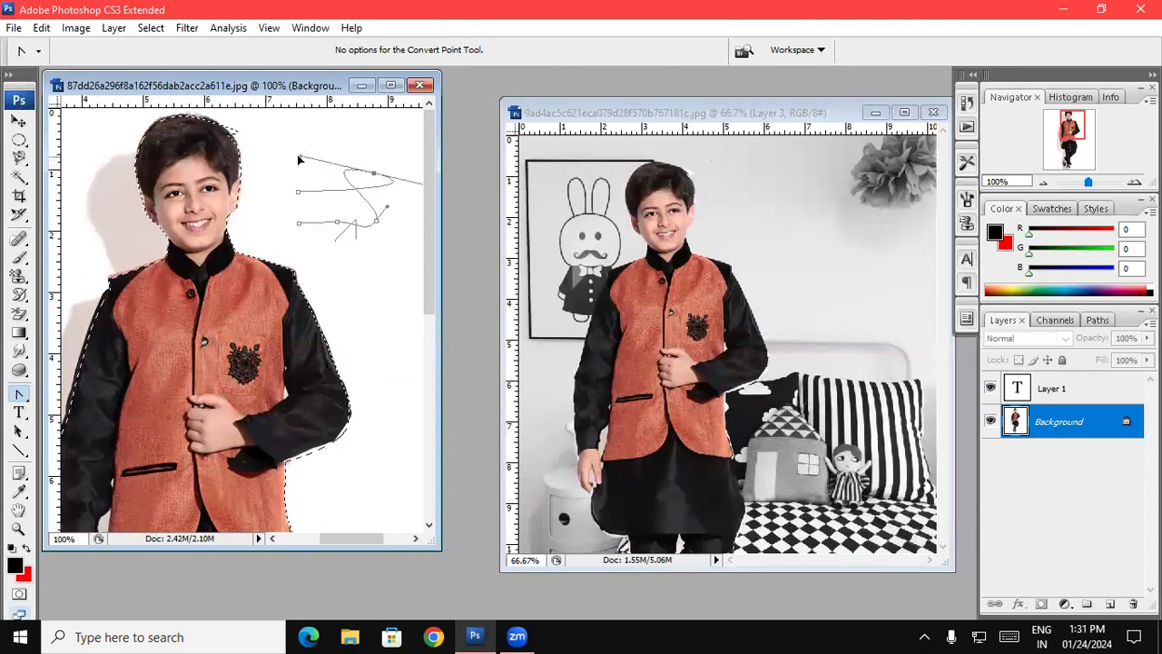
{"action": "mouse_move", "coordinate": [320, 147]}
{"action": "left_mouse_down"}
{"action": "mouse_move", "coordinate": [413, 193]}
{"action": "mouse_move", "coordinate": [408, 172]}
{"action": "mouse_move", "coordinate": [389, 208]}
{"action": "mouse_move", "coordinate": [383, 190]}
{"action": "left_mouse_up"}
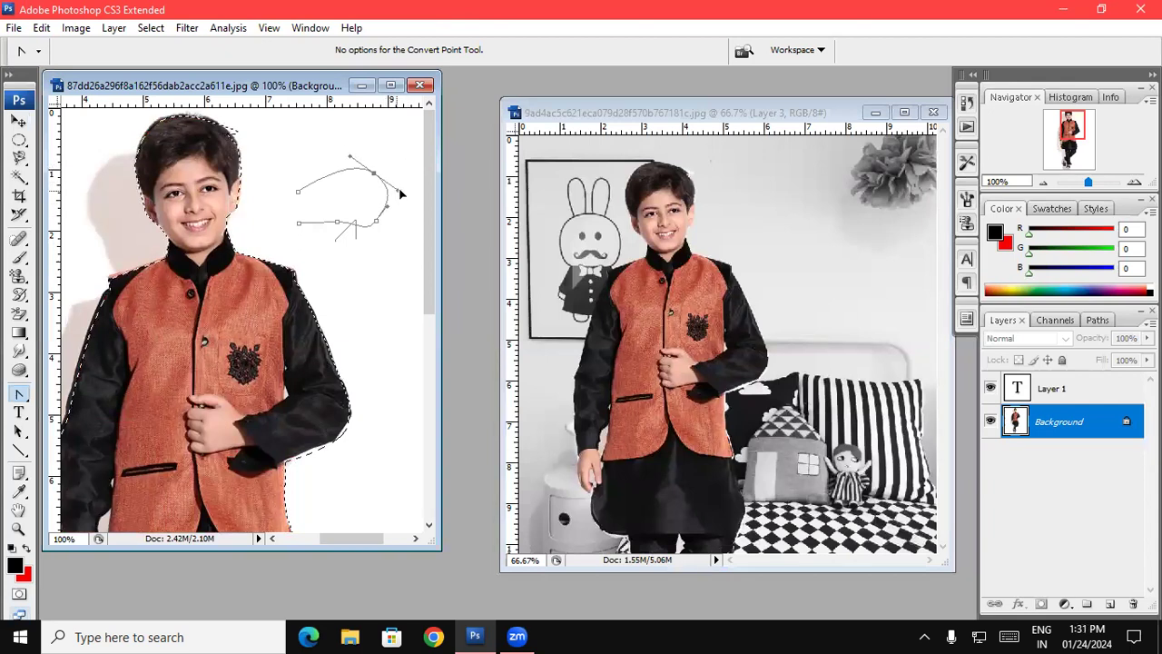
{"action": "left_click_drag", "start_coordinate": [401, 194], "coordinate": [396, 198]}
{"action": "left_click", "coordinate": [383, 309]}
{"action": "right_click", "coordinate": [20, 396]}
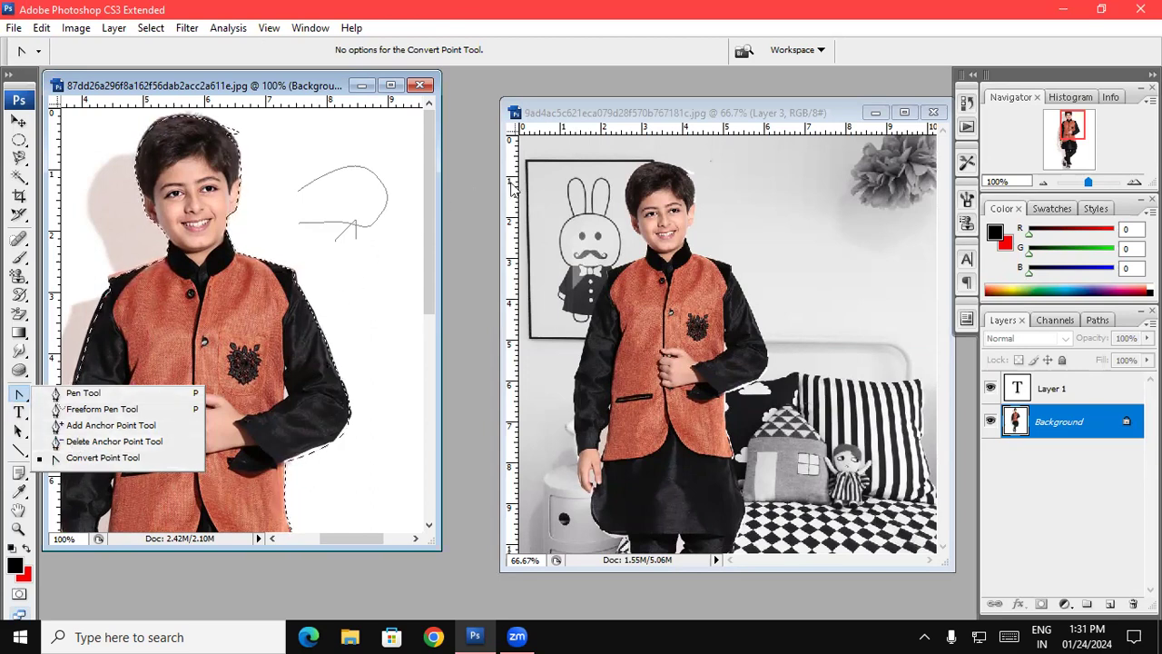
Delete Layer 3 from the bedroom image
{"action": "left_click", "coordinate": [649, 287]}
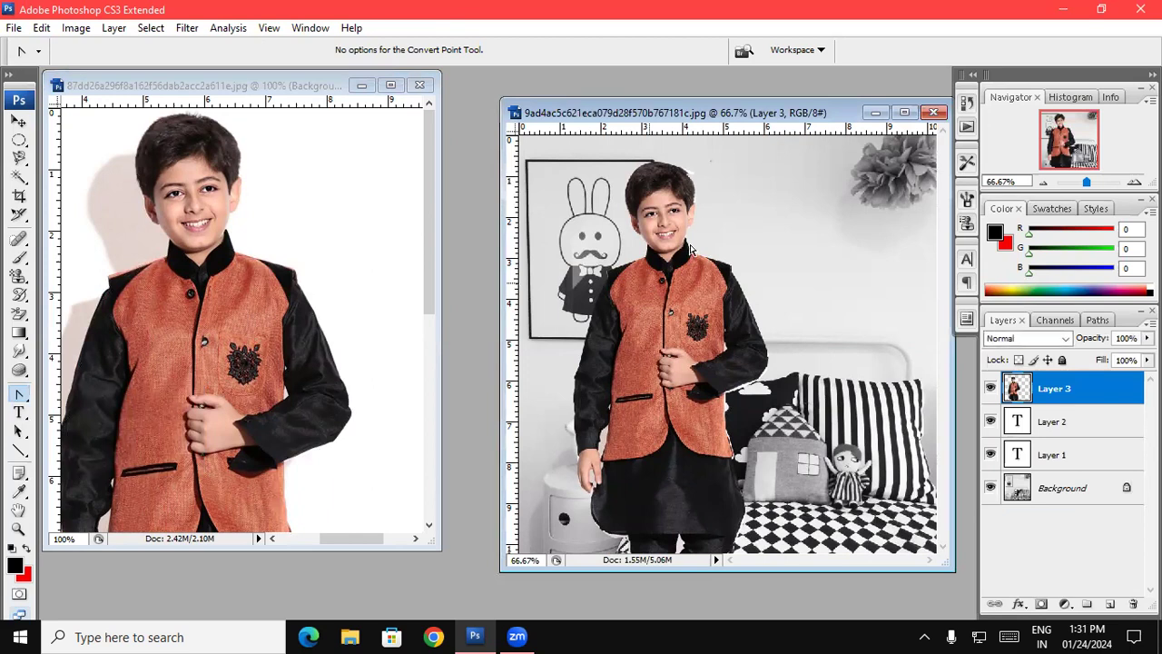
{"action": "right_click", "coordinate": [1067, 390]}
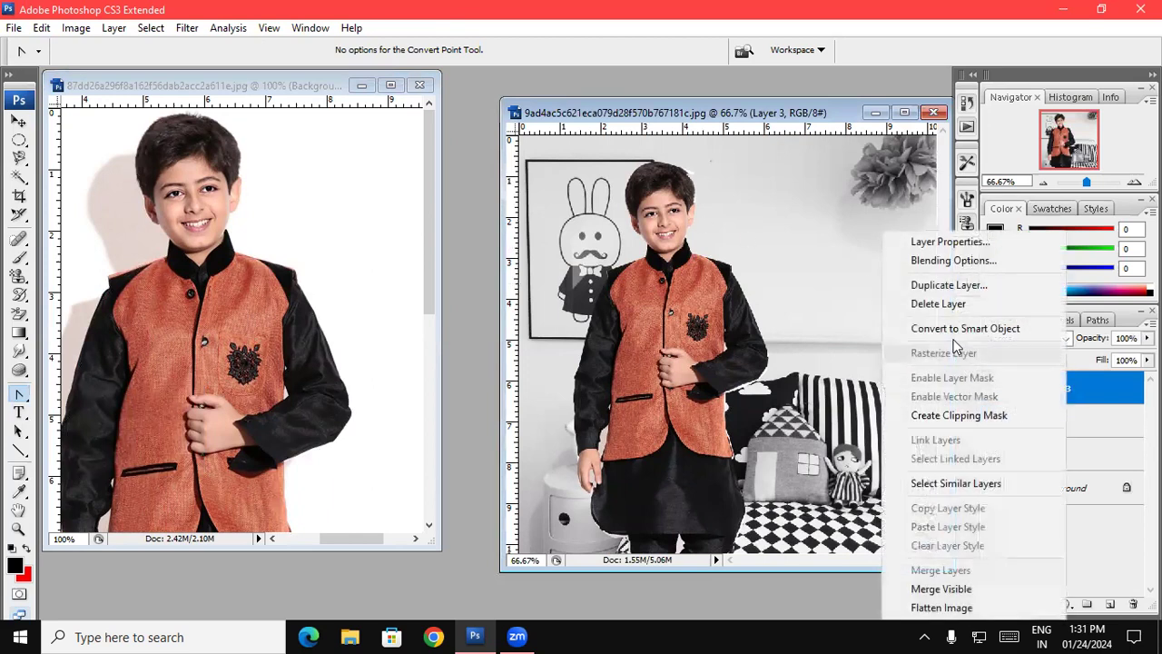
{"action": "left_click", "coordinate": [944, 299]}
{"action": "left_click", "coordinate": [549, 243]}
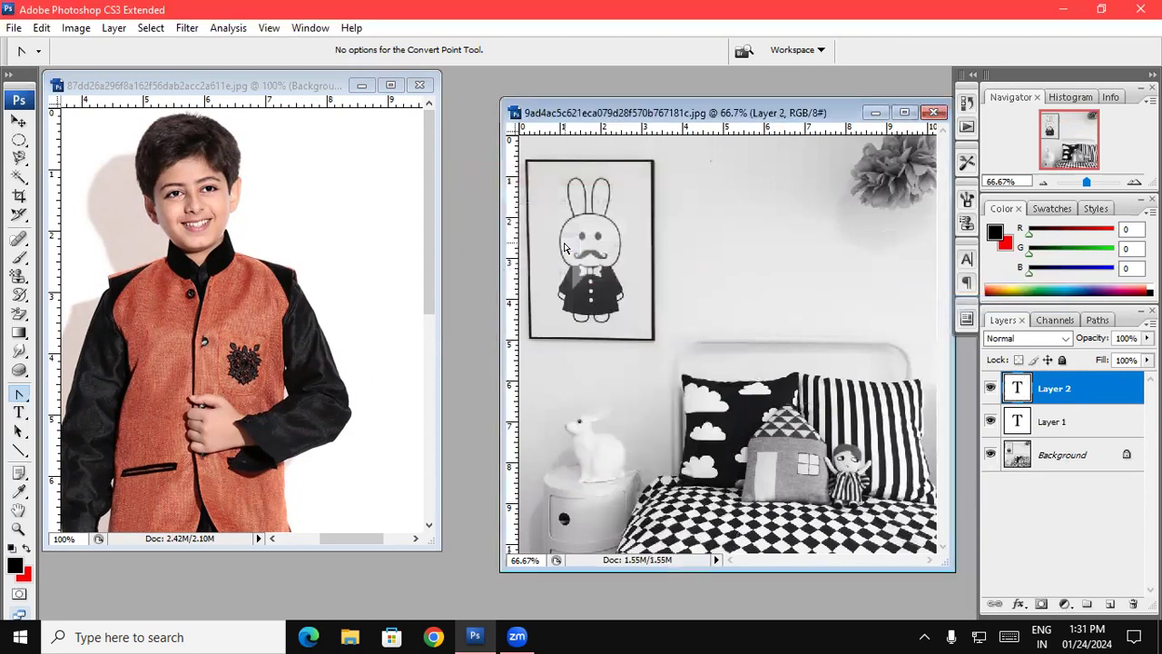
Delete Layer 1, select Layer 2, then switch to the boy photo and hide its Background layer
{"action": "left_click", "coordinate": [1030, 421]}
{"action": "right_click", "coordinate": [1048, 421]}
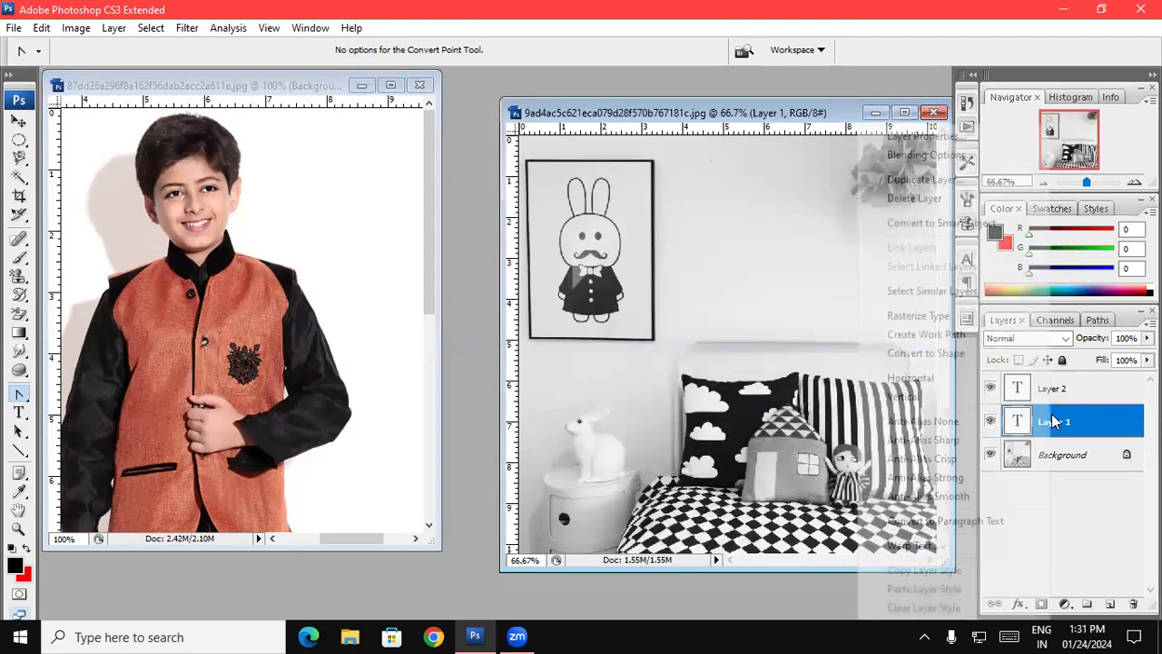
{"action": "left_click", "coordinate": [935, 198]}
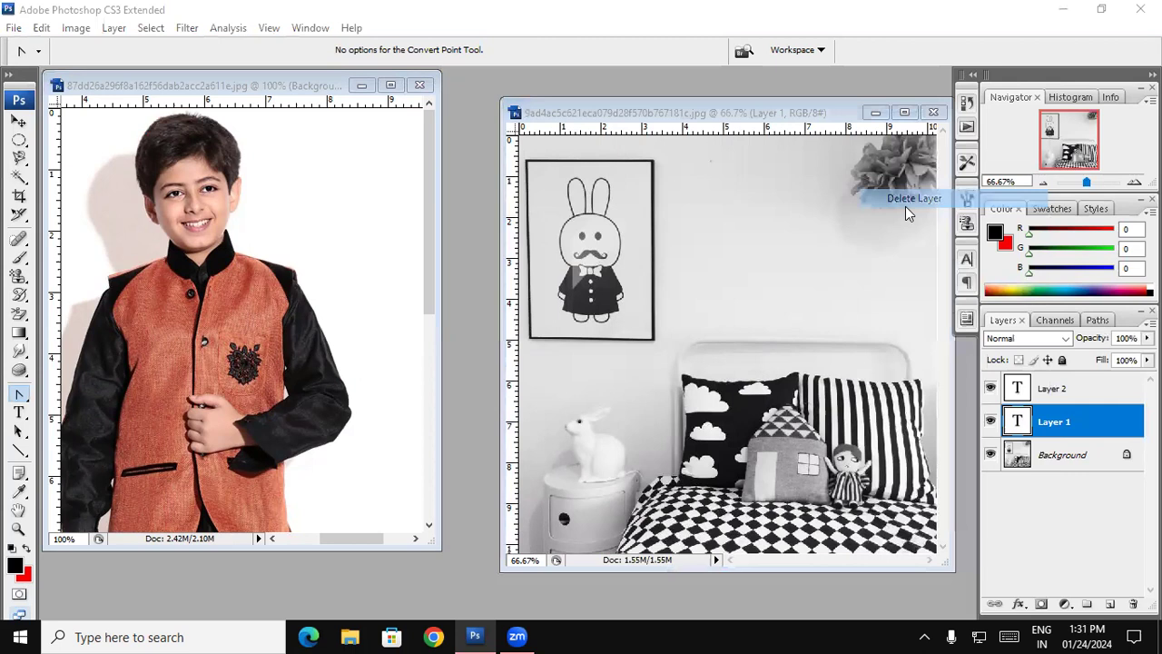
{"action": "left_click", "coordinate": [547, 244]}
{"action": "left_click", "coordinate": [990, 421]}
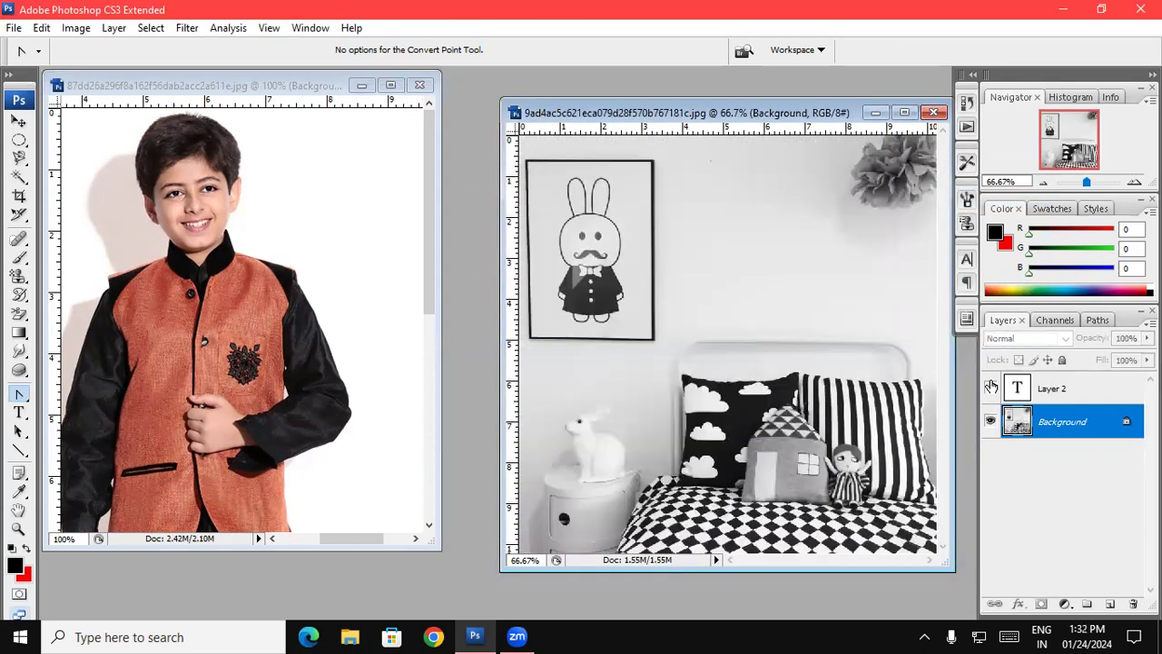
{"action": "left_click", "coordinate": [1068, 388]}
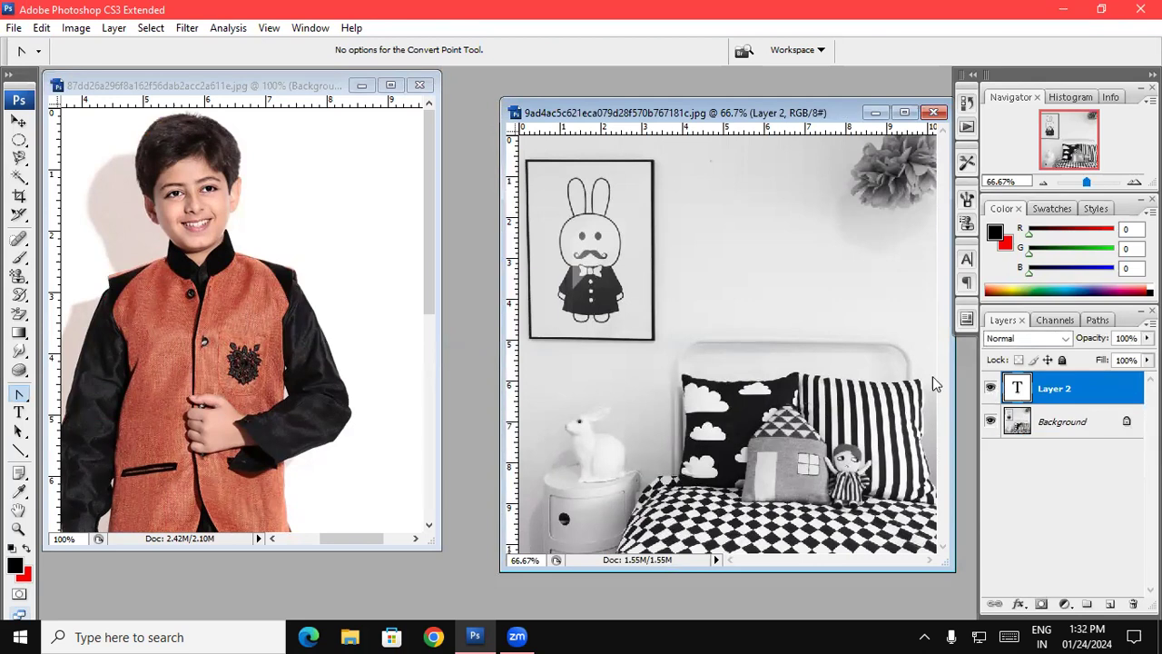
{"action": "left_click", "coordinate": [271, 212]}
{"action": "left_click", "coordinate": [989, 421]}
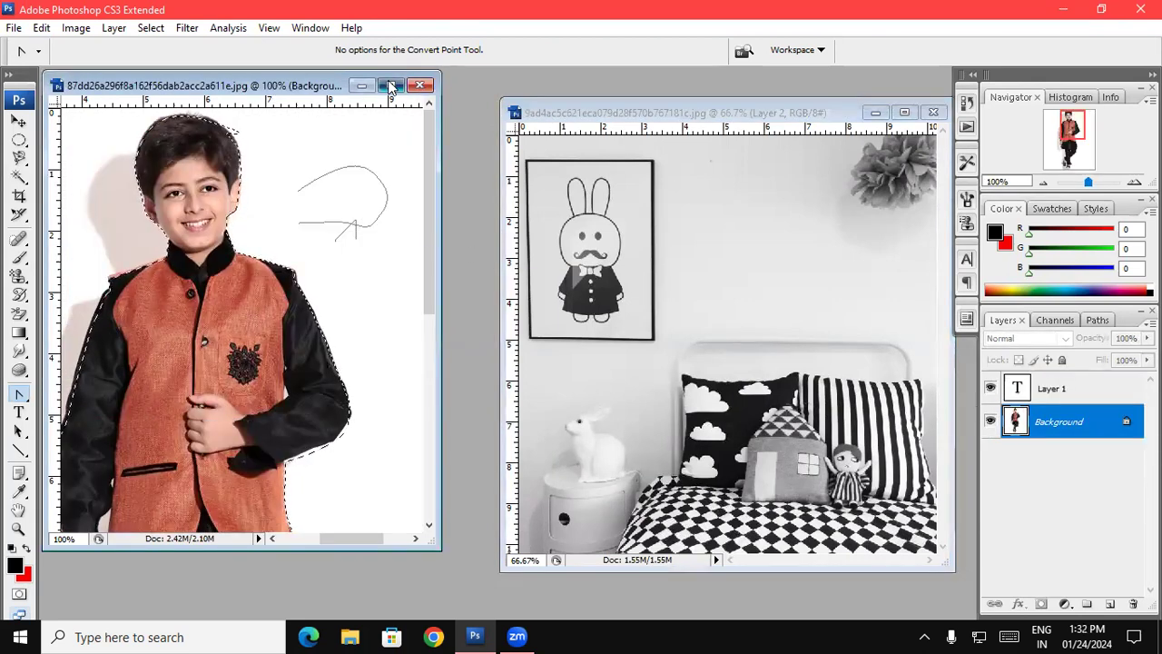
Maximize the boy photo, deselect, and type GAYATRI left of the boy with the Horizontal Type Tool
{"action": "left_click", "coordinate": [390, 84]}
{"action": "key", "text": "ctrl+d"}
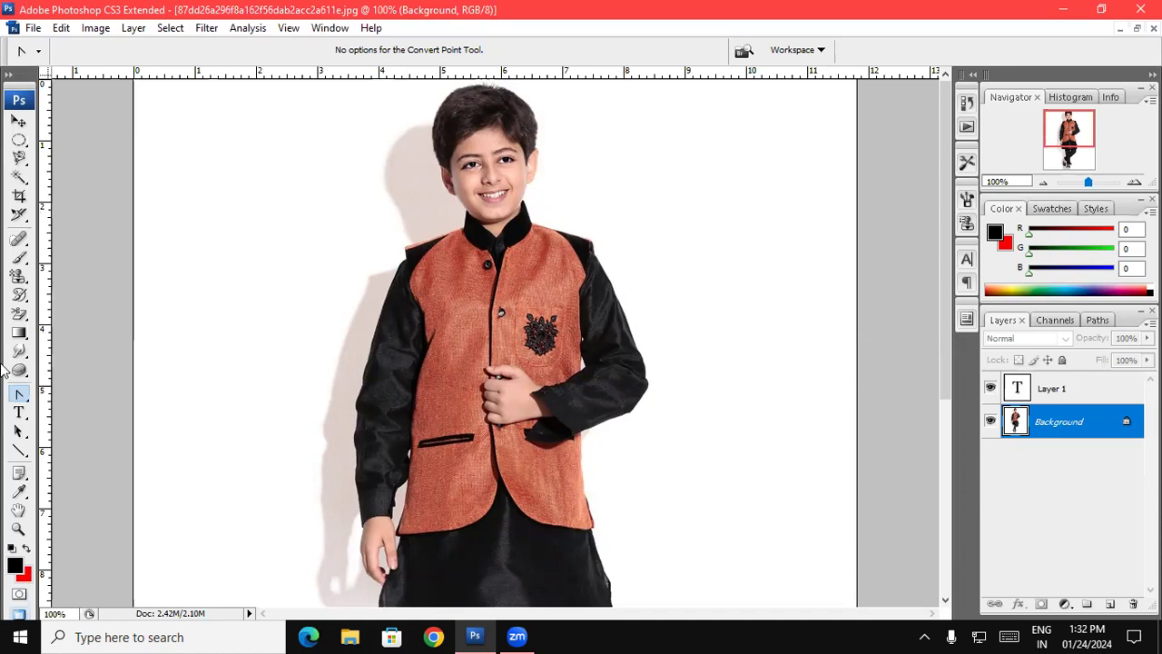
{"action": "left_click", "coordinate": [30, 416]}
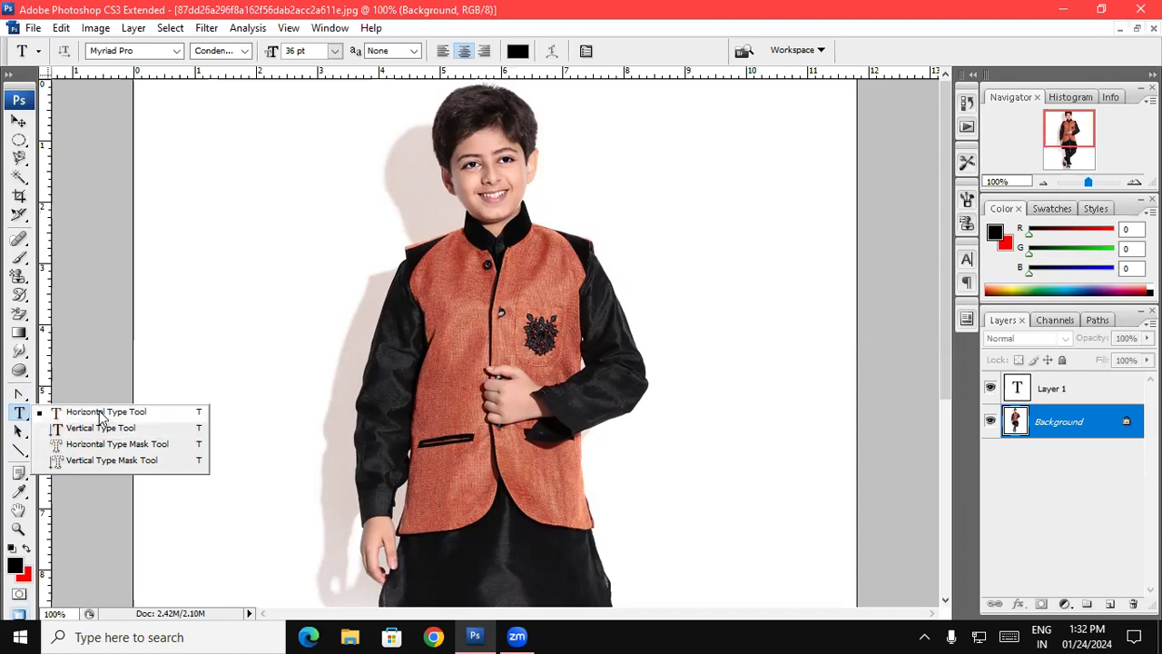
{"action": "left_click", "coordinate": [100, 413]}
{"action": "left_click", "coordinate": [238, 282]}
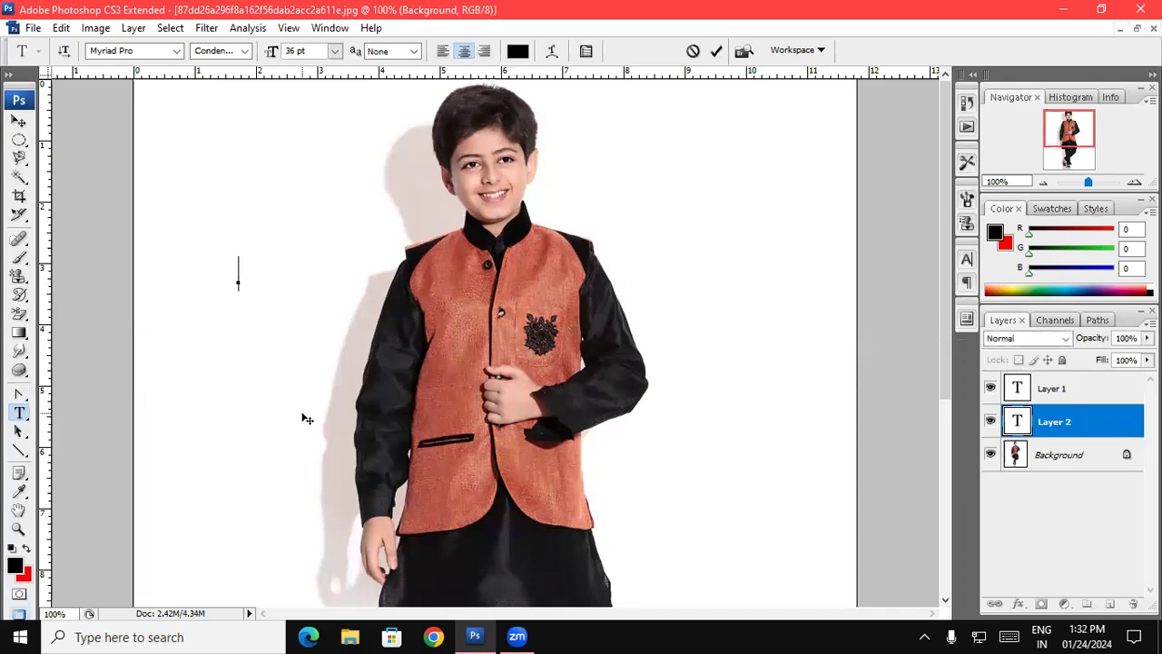
{"action": "type", "text": "GAYATRI"}
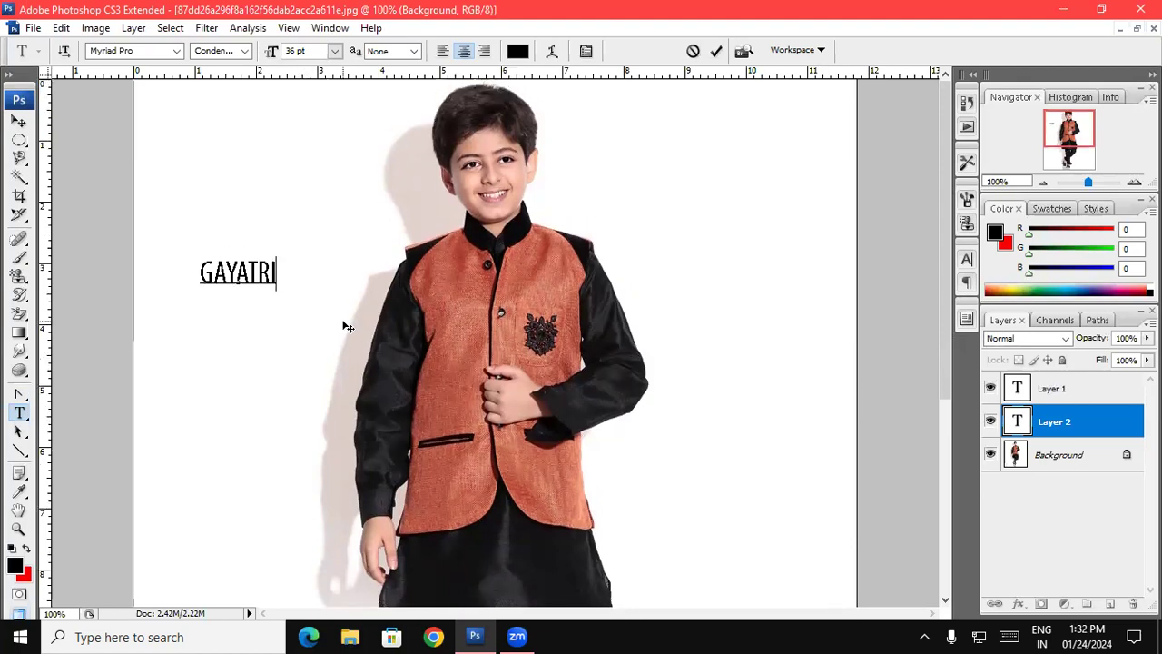
{"action": "left_click", "coordinate": [19, 121]}
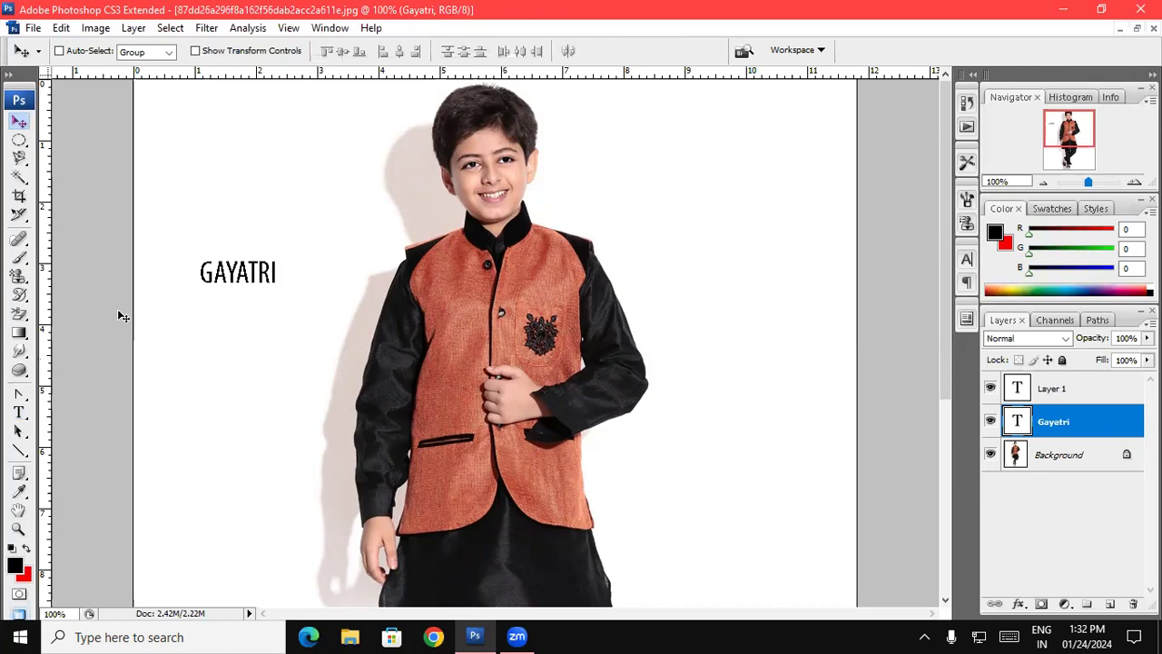
Scale up the GAYATRI text and move it to the upper left over the boy's head
{"action": "mouse_move", "coordinate": [262, 275]}
{"action": "left_mouse_down"}
{"action": "mouse_move", "coordinate": [229, 265]}
{"action": "mouse_move", "coordinate": [248, 300]}
{"action": "mouse_move", "coordinate": [394, 389]}
{"action": "mouse_move", "coordinate": [470, 408]}
{"action": "mouse_move", "coordinate": [514, 403]}
{"action": "left_mouse_up"}
{"action": "key", "text": "ctrl+t"}
{"action": "mouse_move", "coordinate": [434, 331]}
{"action": "left_mouse_down"}
{"action": "mouse_move", "coordinate": [427, 259]}
{"action": "mouse_move", "coordinate": [397, 198]}
{"action": "left_mouse_up"}
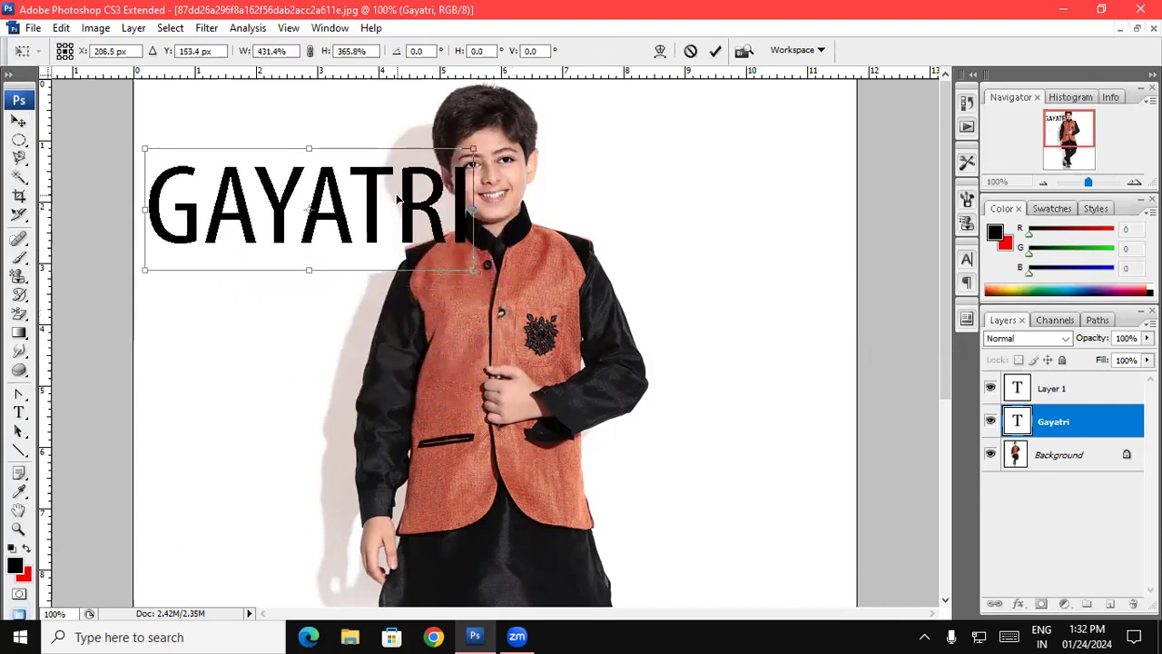
{"action": "key", "text": "Return"}
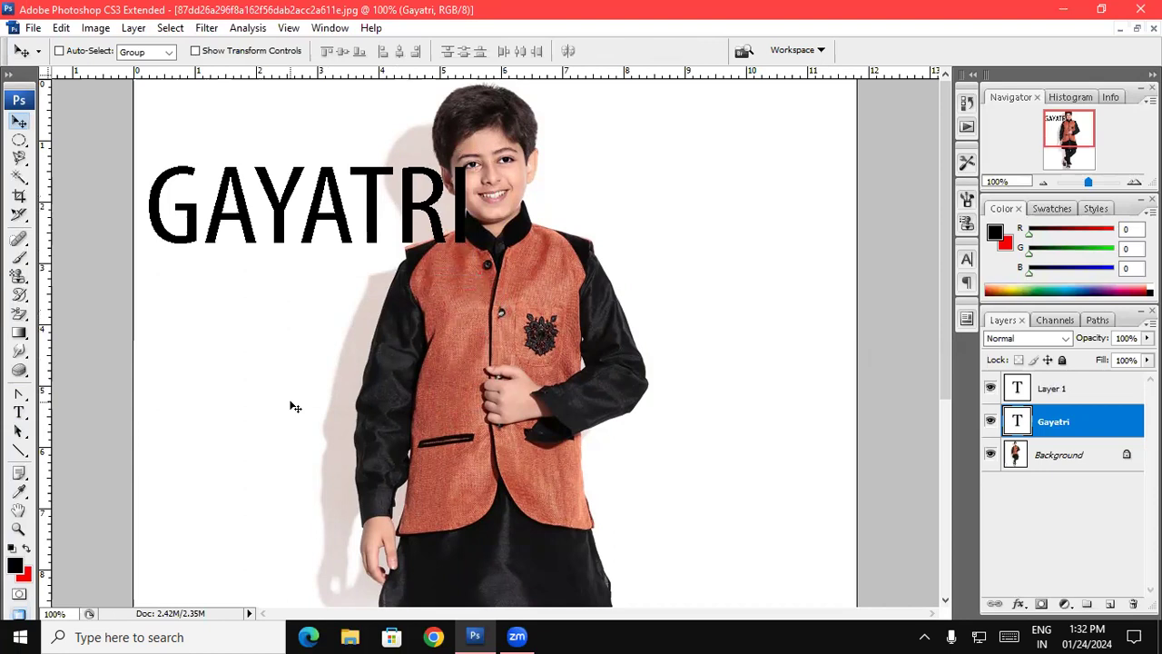
Type GAYATRI as vertical text below the large GAYATRI heading
{"action": "left_click_drag", "start_coordinate": [20, 413], "coordinate": [80, 426]}
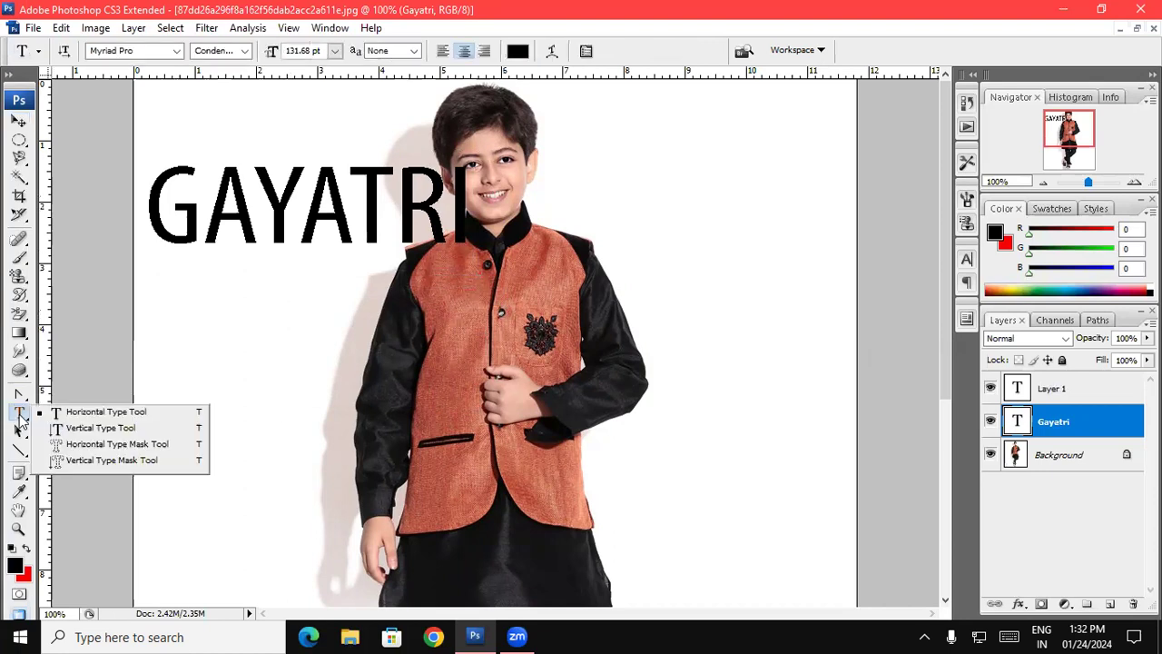
{"action": "left_click", "coordinate": [80, 426]}
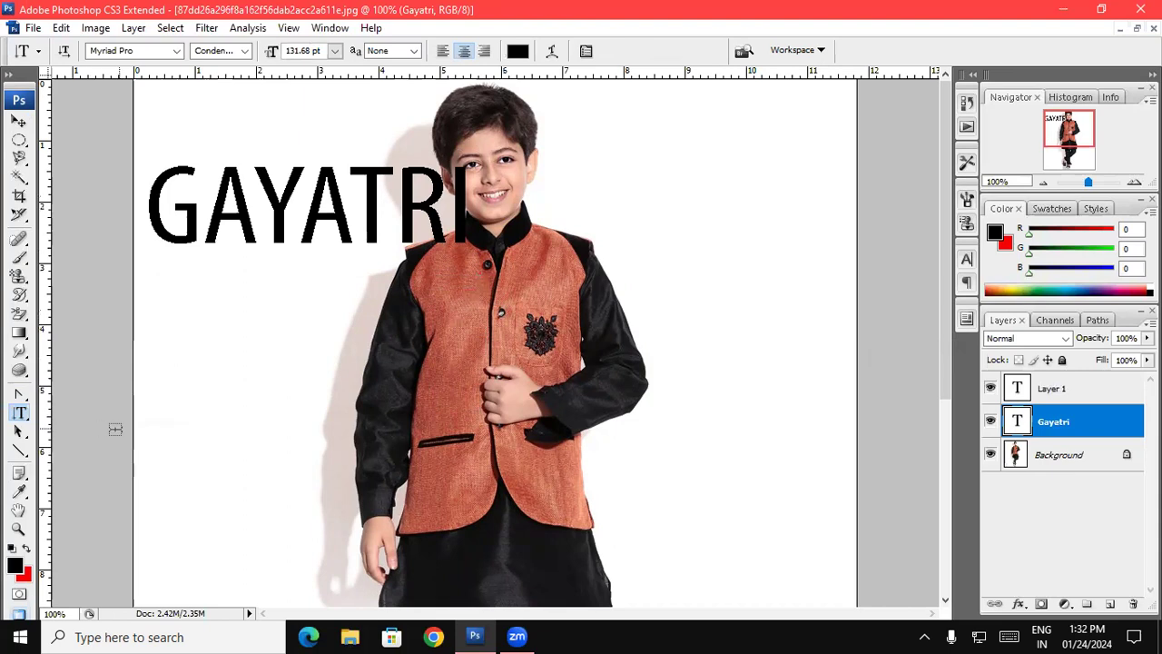
{"action": "left_click", "coordinate": [229, 327]}
{"action": "type", "text": "GAYATRI"}
{"action": "left_click", "coordinate": [19, 120]}
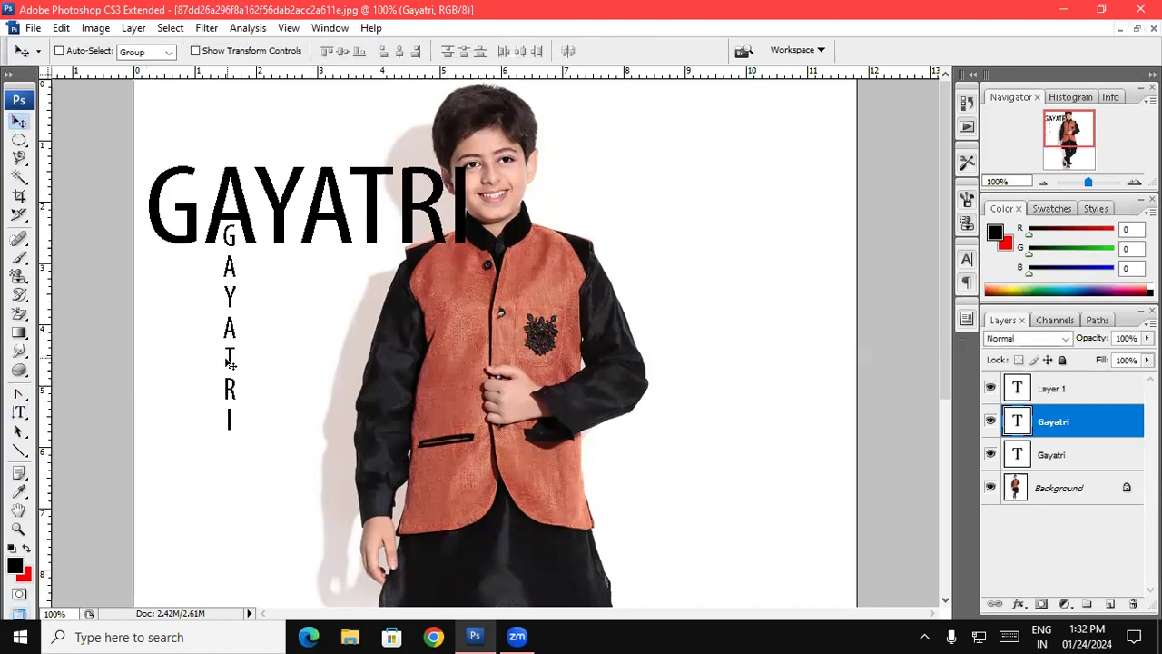
Free-transform the vertical GAYATRI text, then choose Don't Apply to keep its original size
{"action": "key", "text": "ctrl+t"}
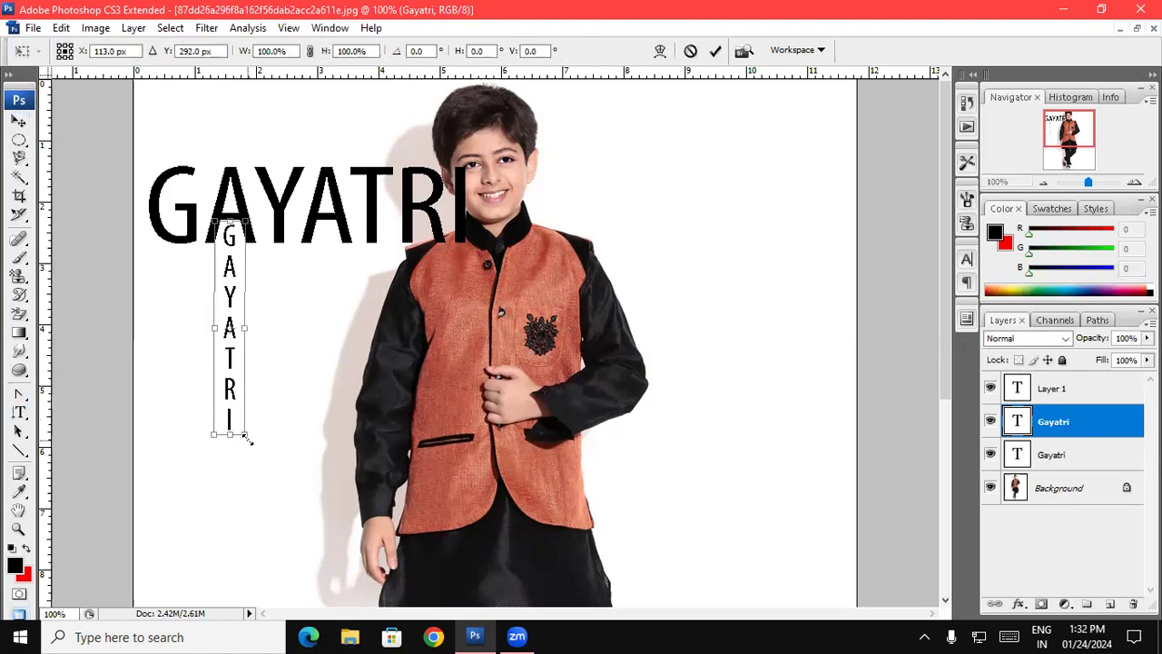
{"action": "left_click_drag", "start_coordinate": [246, 438], "coordinate": [309, 501]}
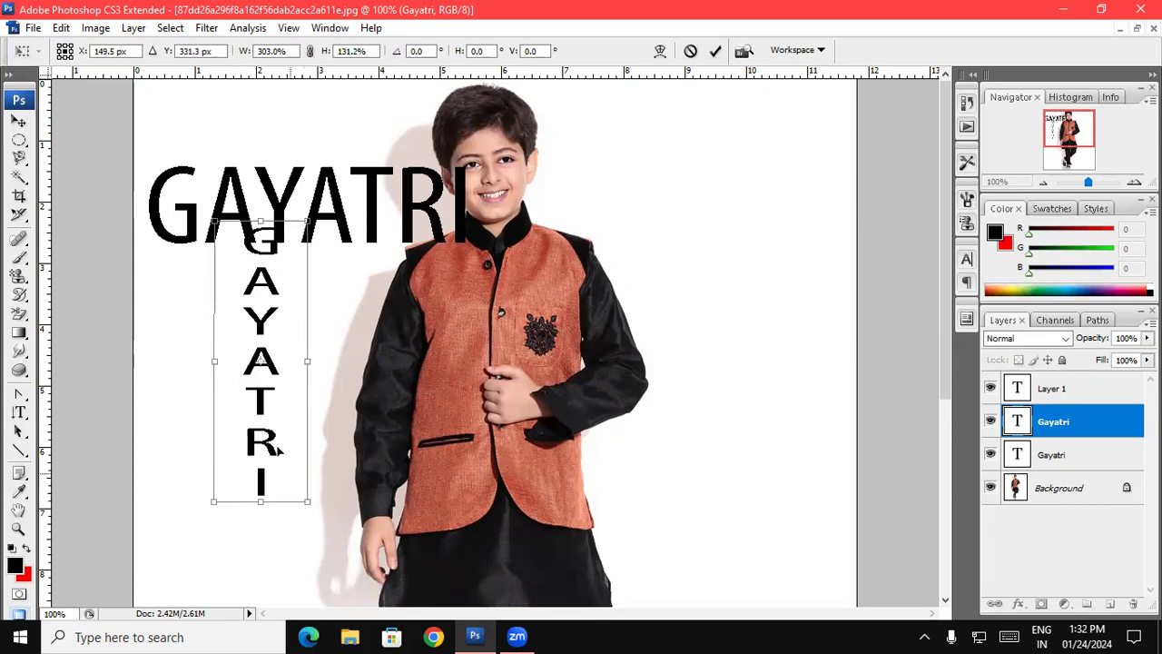
{"action": "left_click_drag", "start_coordinate": [279, 448], "coordinate": [231, 491]}
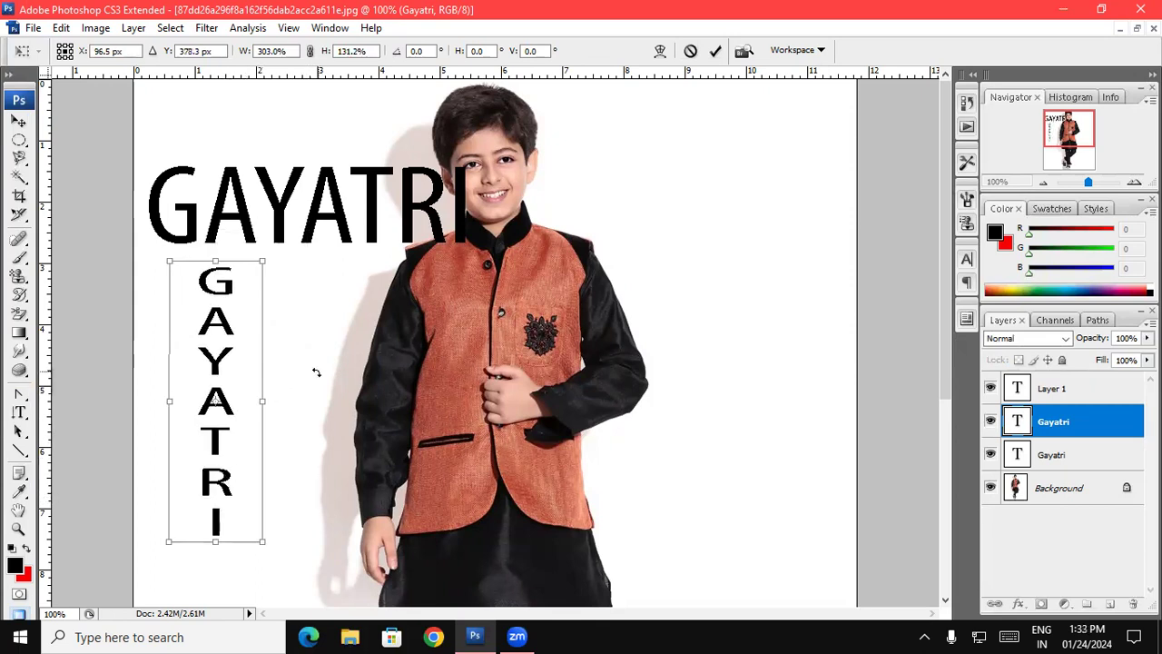
{"action": "left_click_drag", "start_coordinate": [211, 239], "coordinate": [216, 234]}
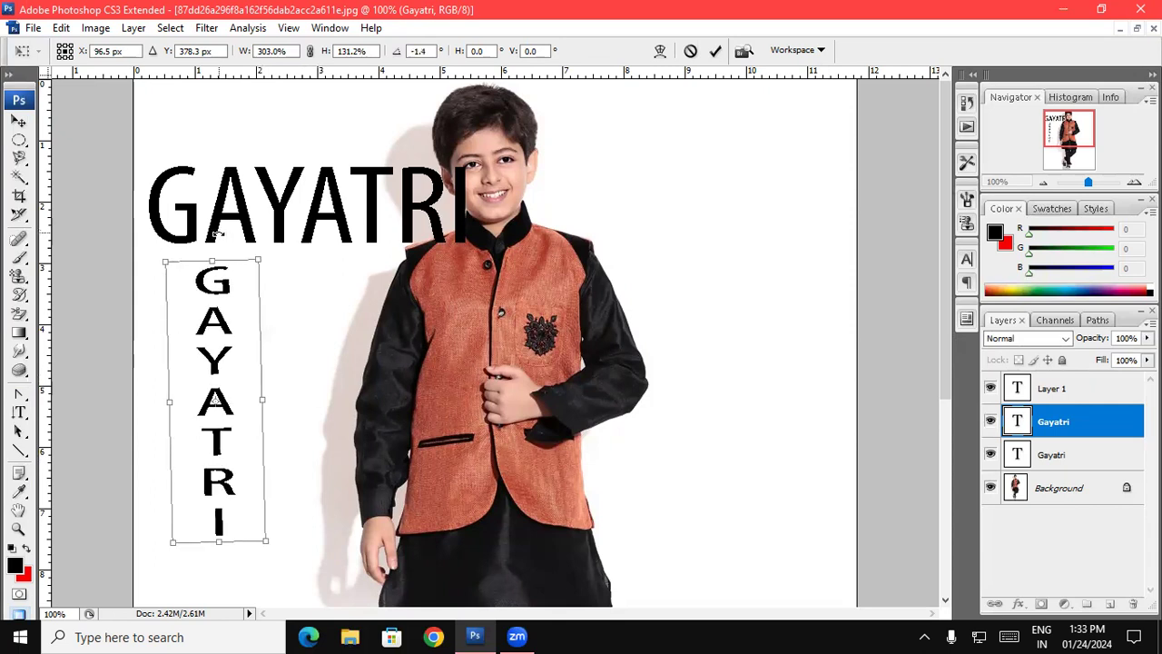
{"action": "left_click", "coordinate": [19, 124]}
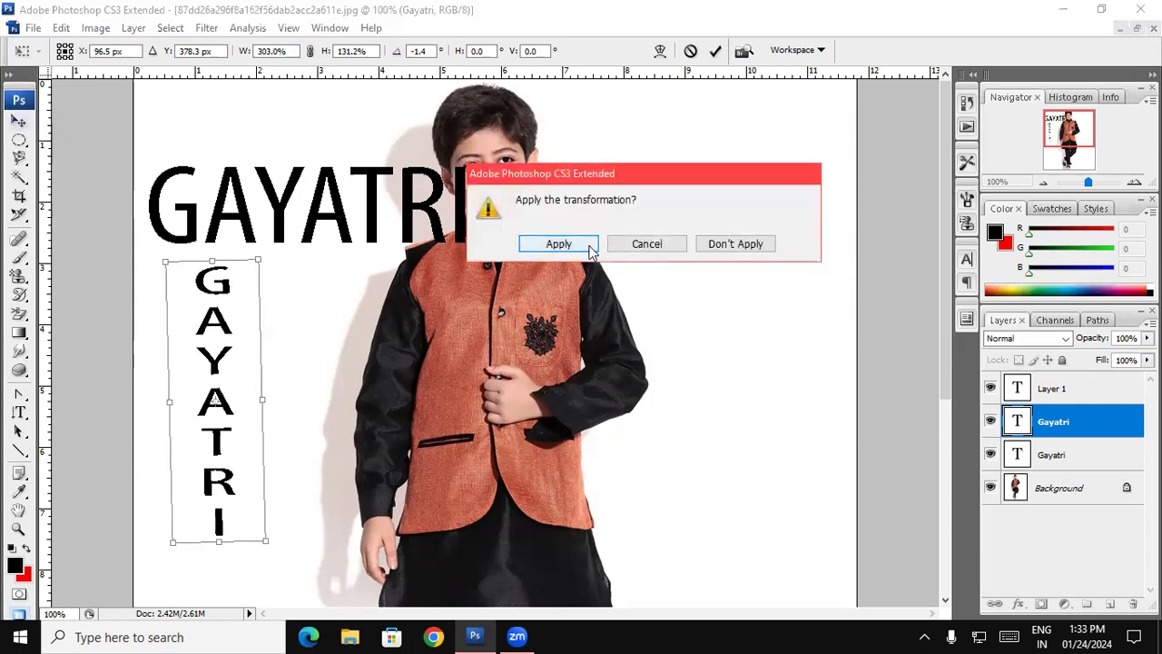
{"action": "left_click", "coordinate": [629, 247]}
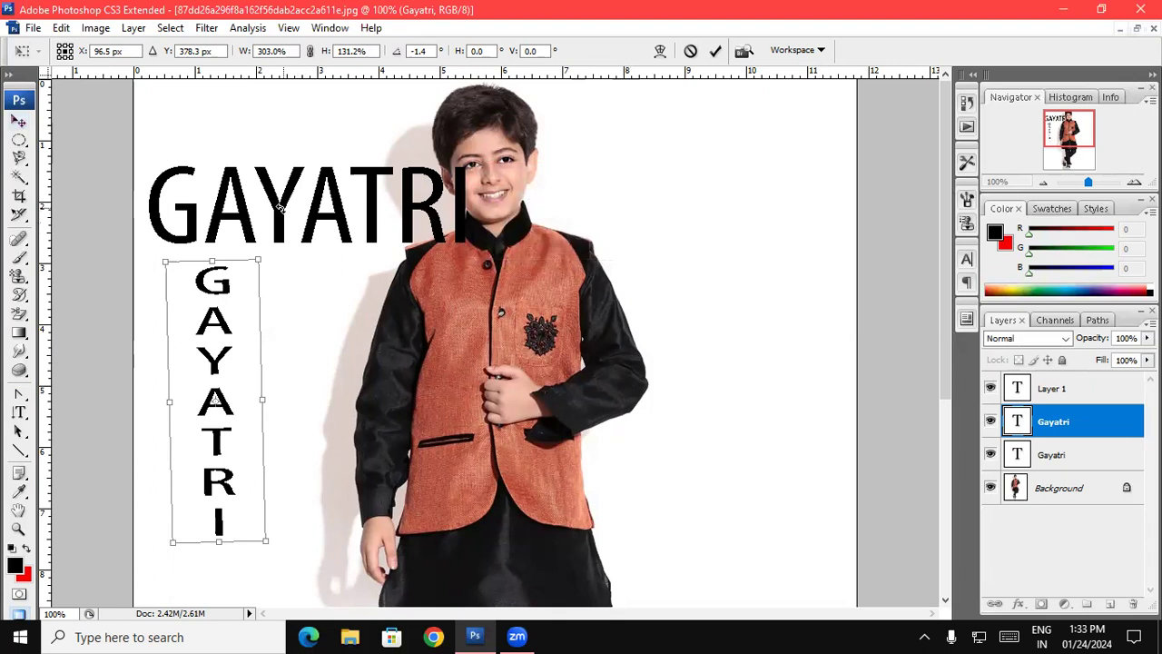
{"action": "left_click", "coordinate": [19, 125]}
{"action": "left_click", "coordinate": [742, 244]}
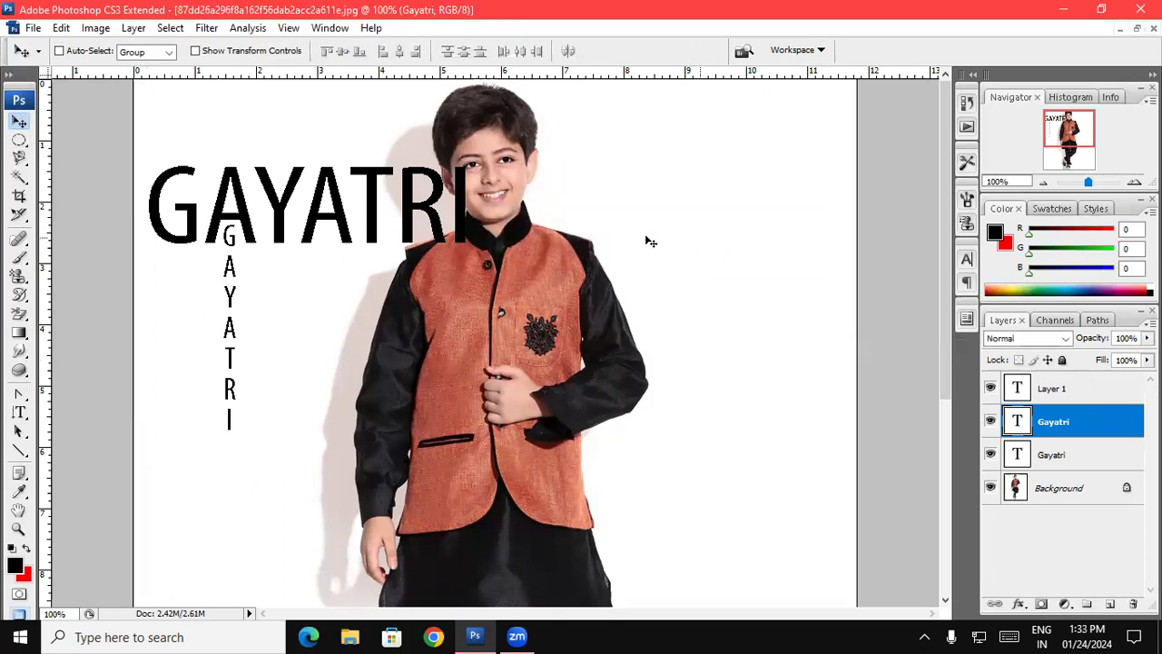
Move the vertical GAYATRI text lower so it sits beneath the large heading
{"action": "left_click_drag", "start_coordinate": [227, 258], "coordinate": [217, 328]}
{"action": "left_click_drag", "start_coordinate": [264, 226], "coordinate": [266, 256]}
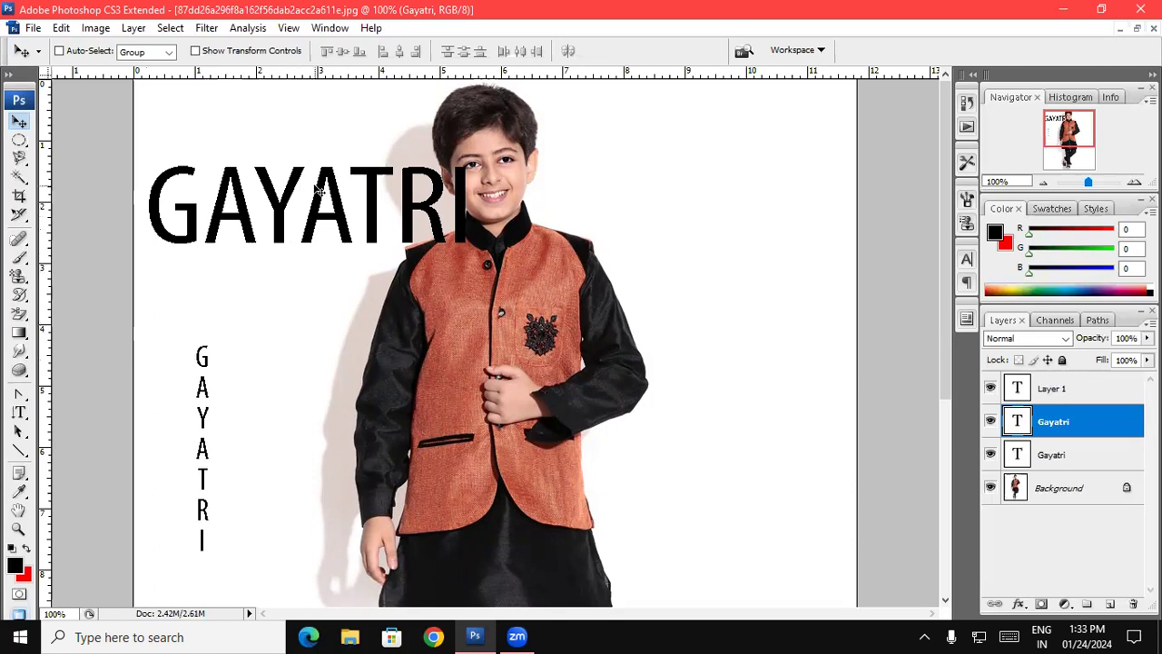
{"action": "left_click_drag", "start_coordinate": [209, 410], "coordinate": [201, 348]}
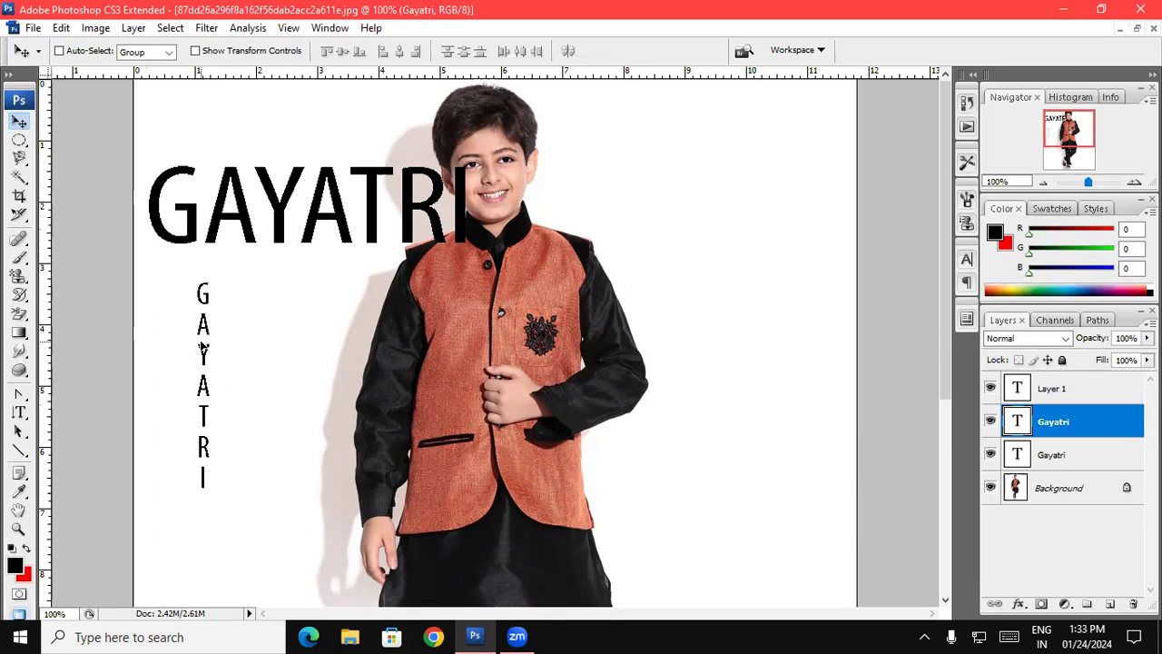
{"action": "left_click", "coordinate": [18, 413]}
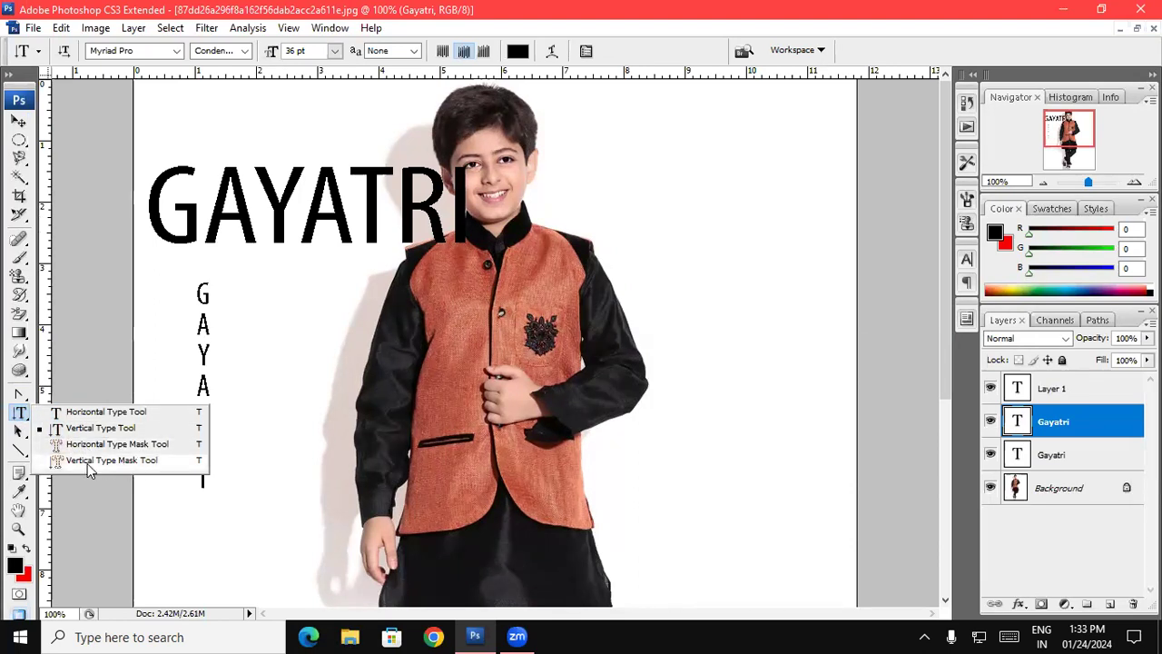
Create a vertical GAYATRI type-mask selection at the photo's upper right, shift it, then deselect
{"action": "left_click", "coordinate": [112, 460]}
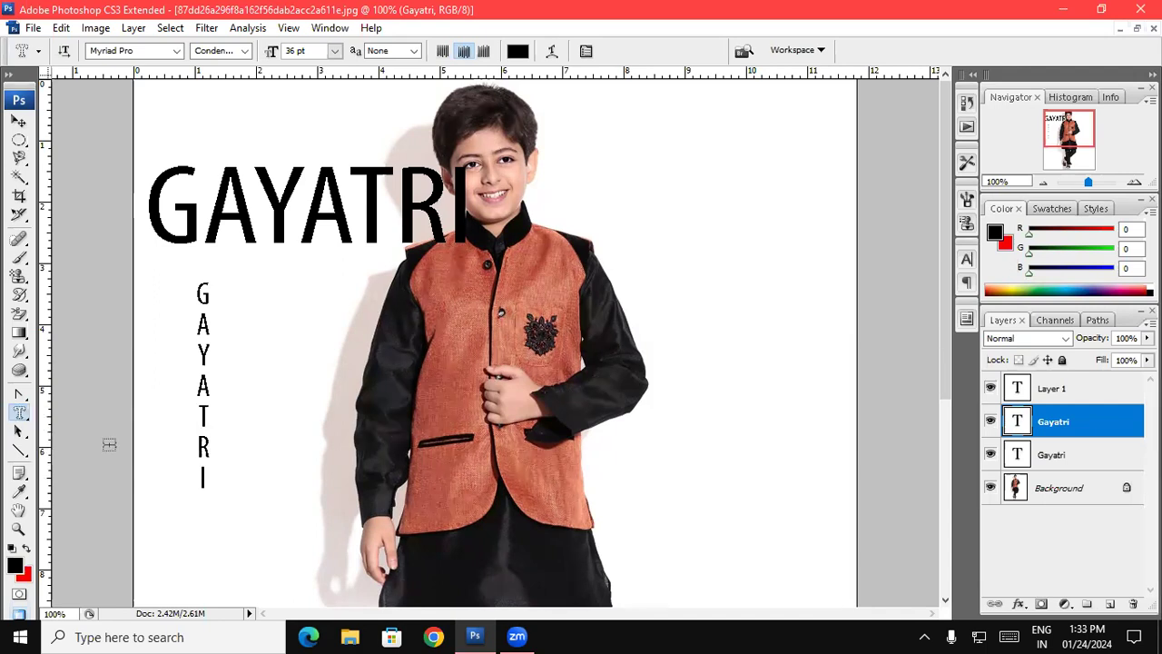
{"action": "left_click", "coordinate": [721, 188]}
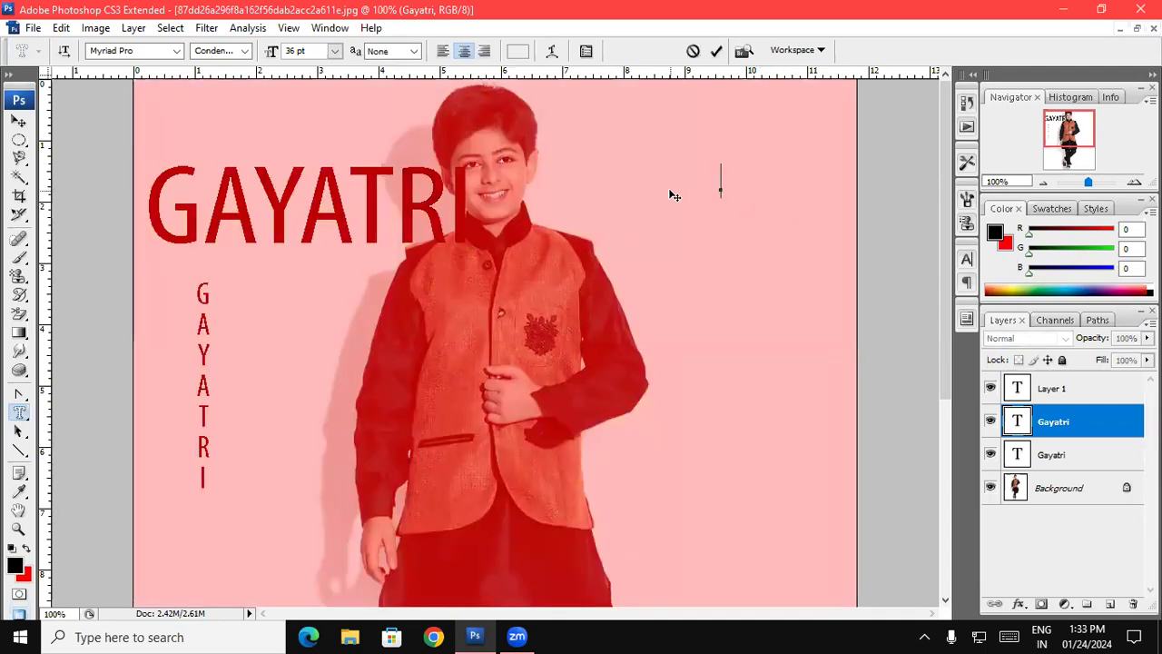
{"action": "type", "text": "GAYATRU"}
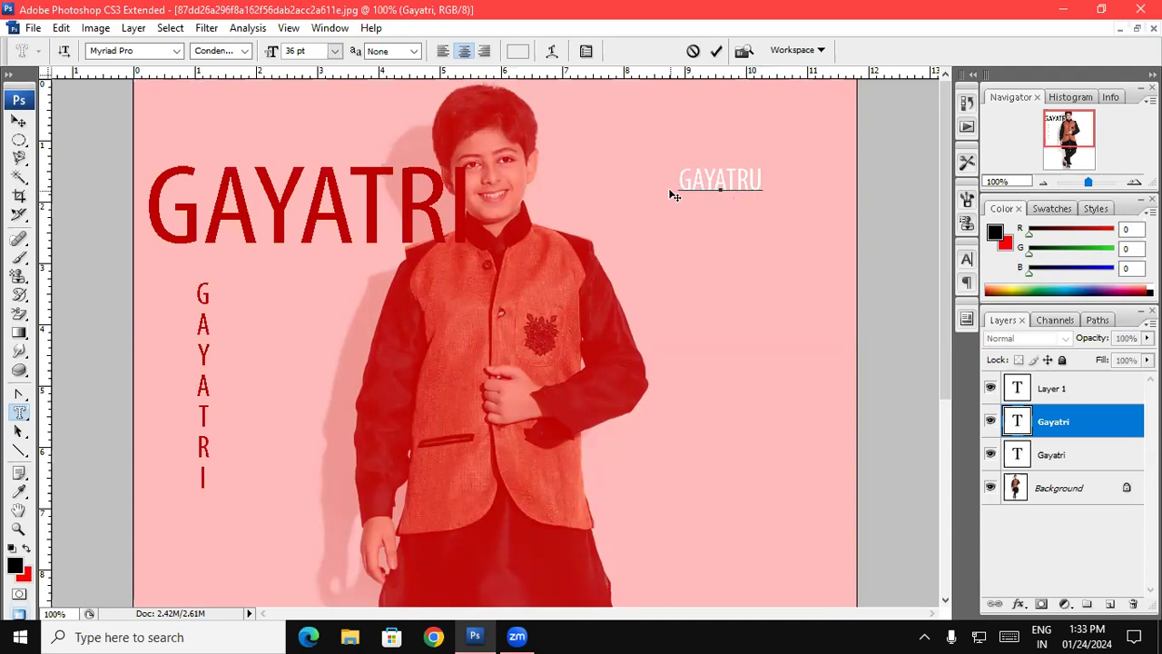
{"action": "key", "text": "BackSpace"}
{"action": "type", "text": "I"}
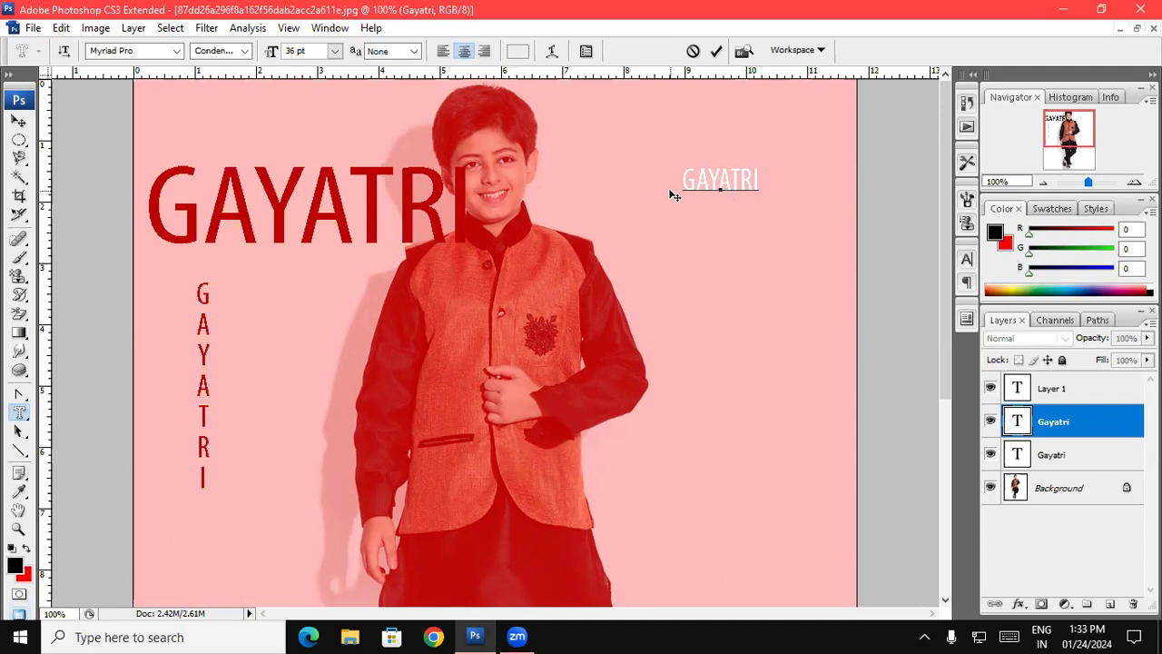
{"action": "left_click", "coordinate": [18, 121]}
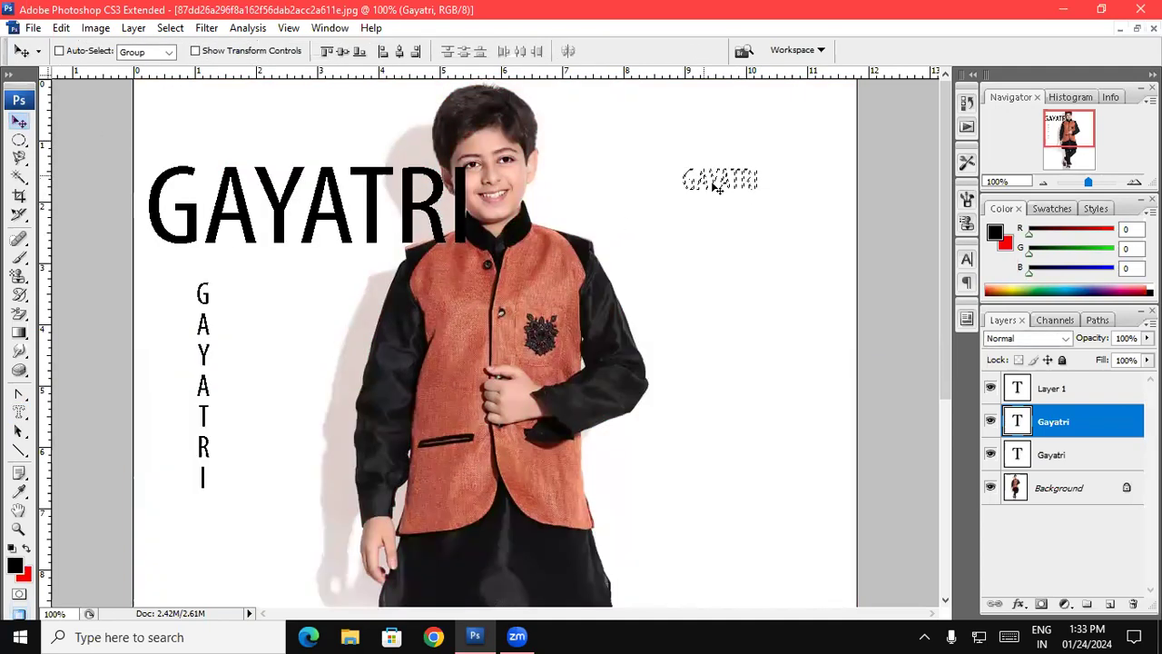
{"action": "left_click_drag", "start_coordinate": [717, 186], "coordinate": [694, 207]}
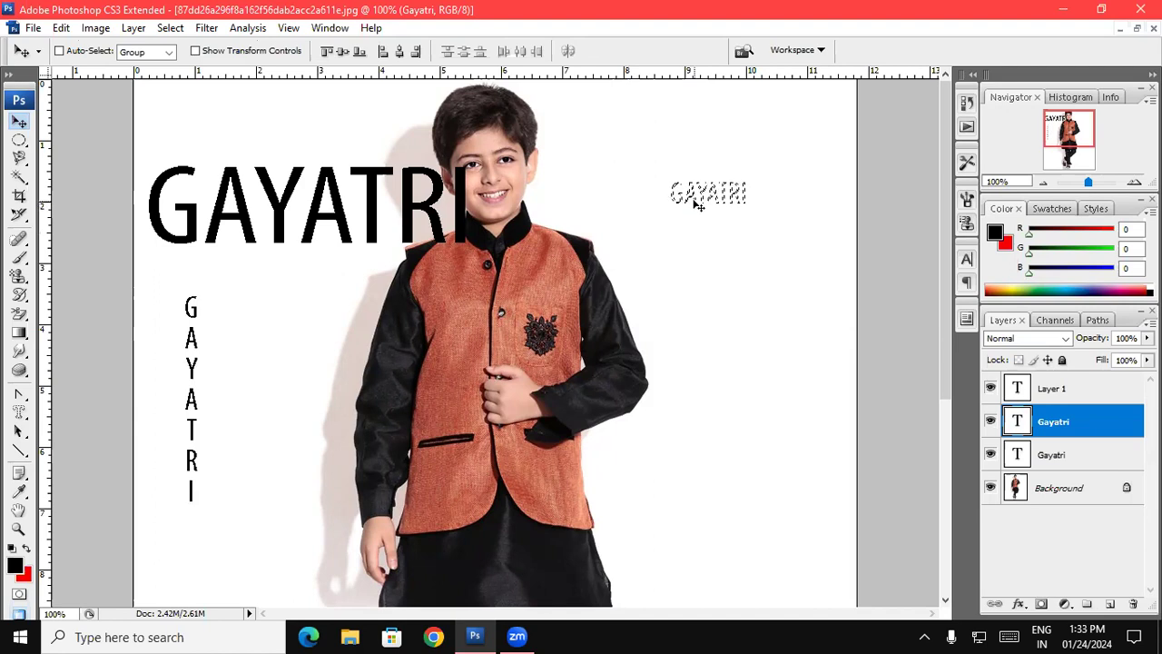
{"action": "key", "text": "ctrl+d"}
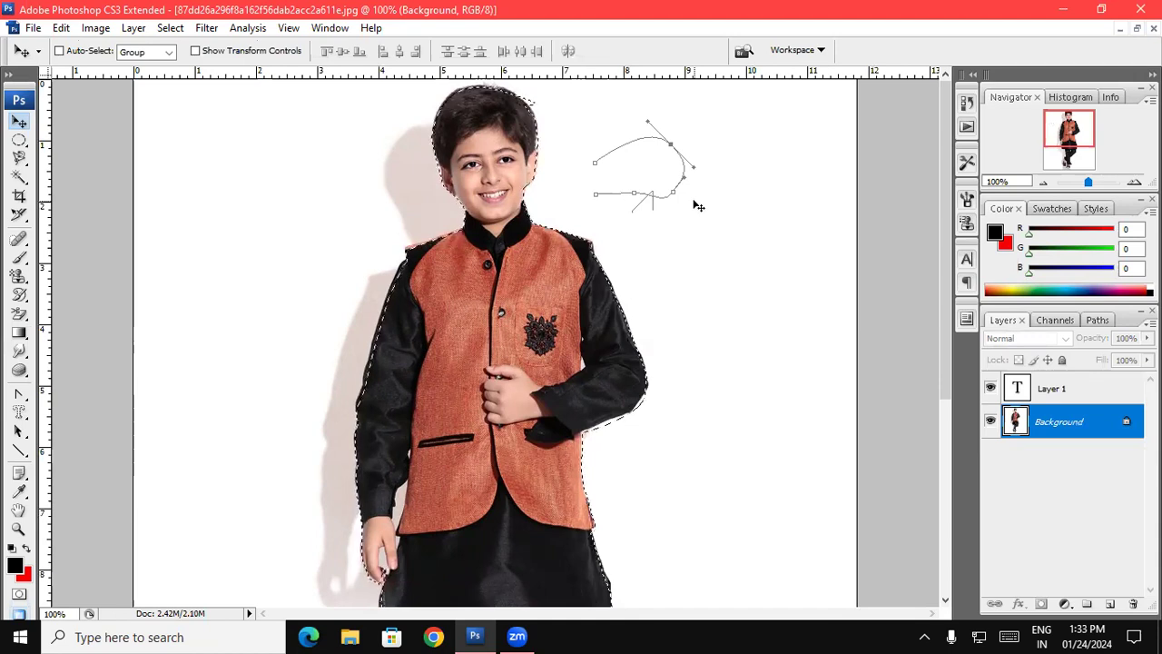
Deselect, dismiss the locked-layer warning, and marquee the curved path with the Delete Anchor Point Tool
{"action": "key", "text": "ctrl+d"}
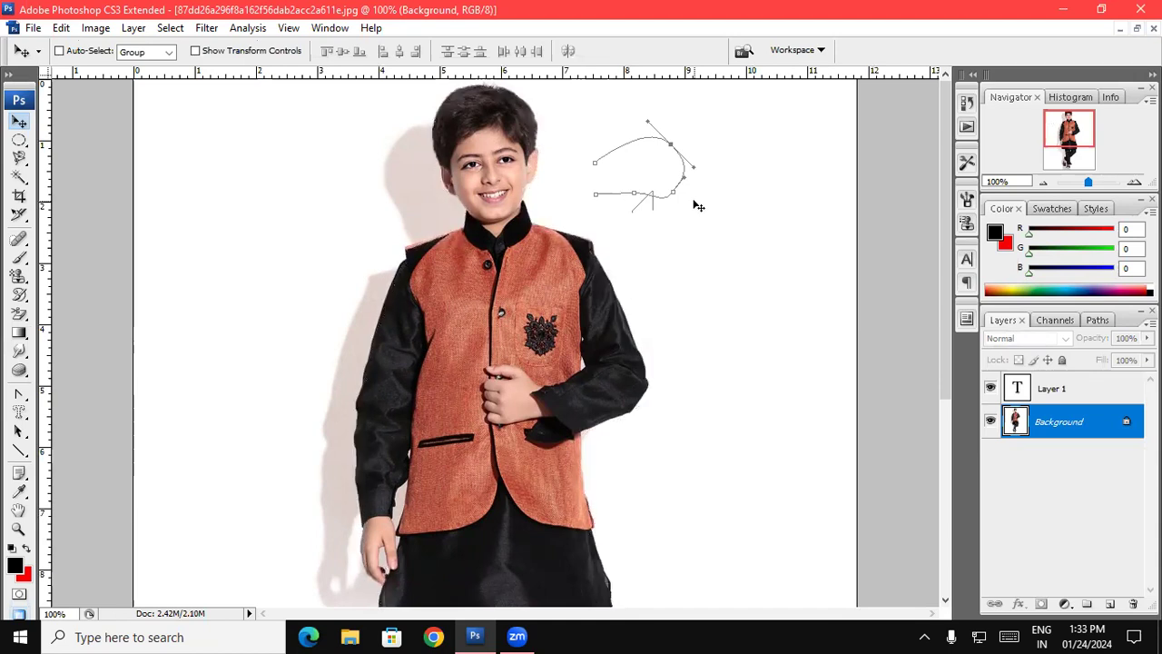
{"action": "left_click_drag", "start_coordinate": [657, 150], "coordinate": [695, 291]}
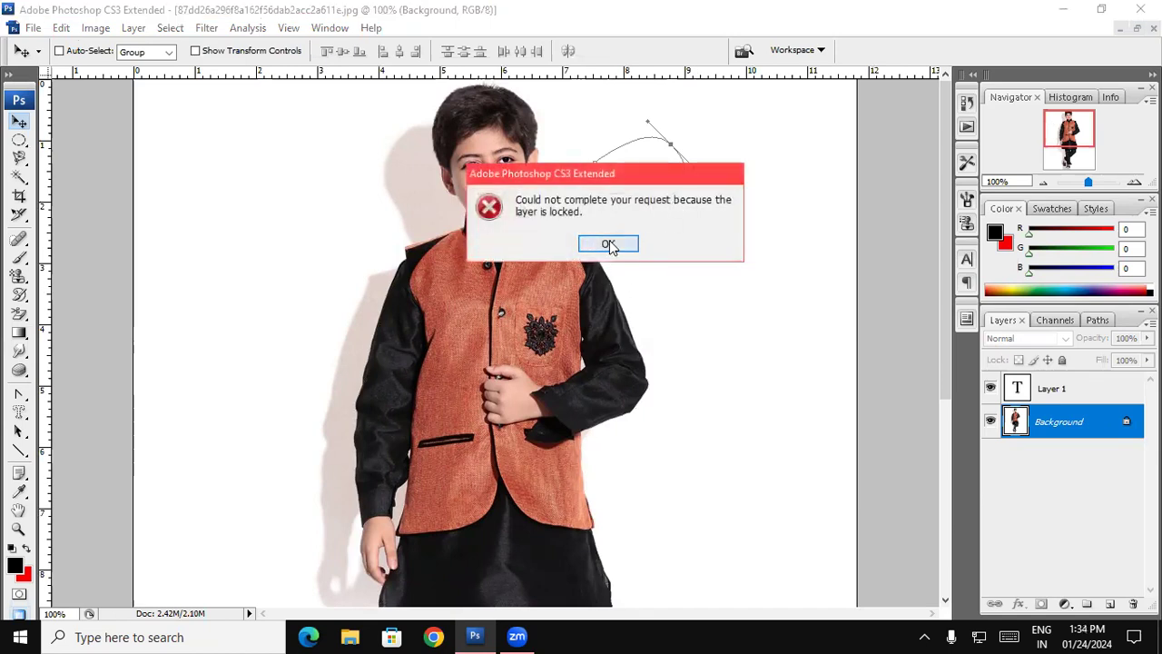
{"action": "left_click", "coordinate": [608, 245]}
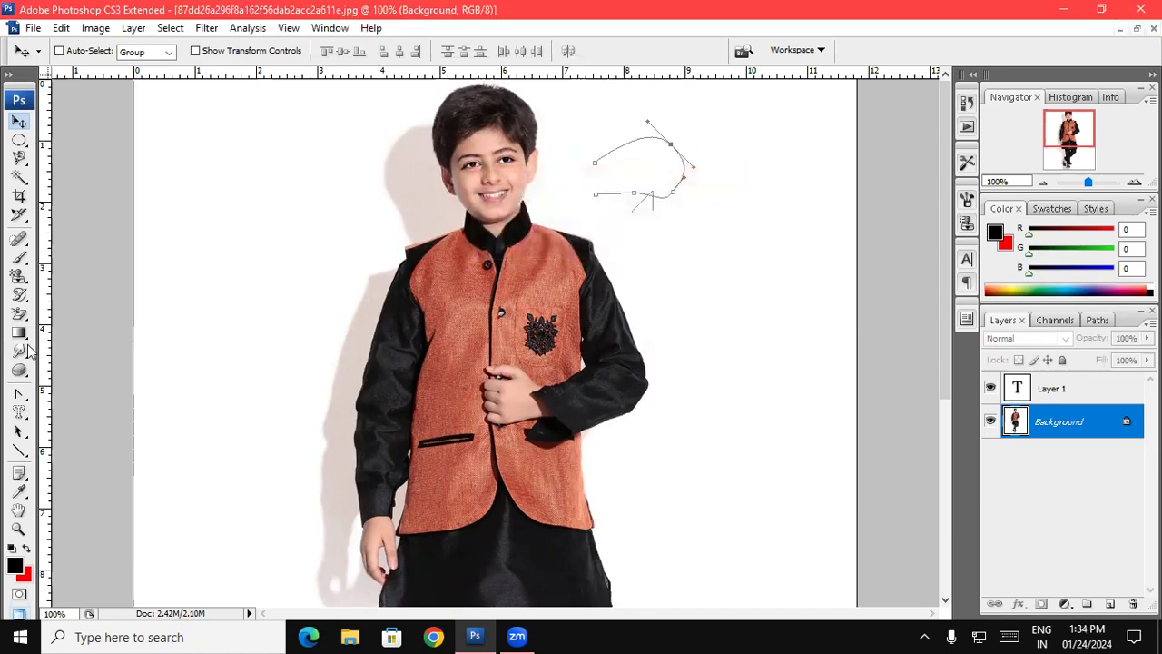
{"action": "left_click", "coordinate": [20, 395]}
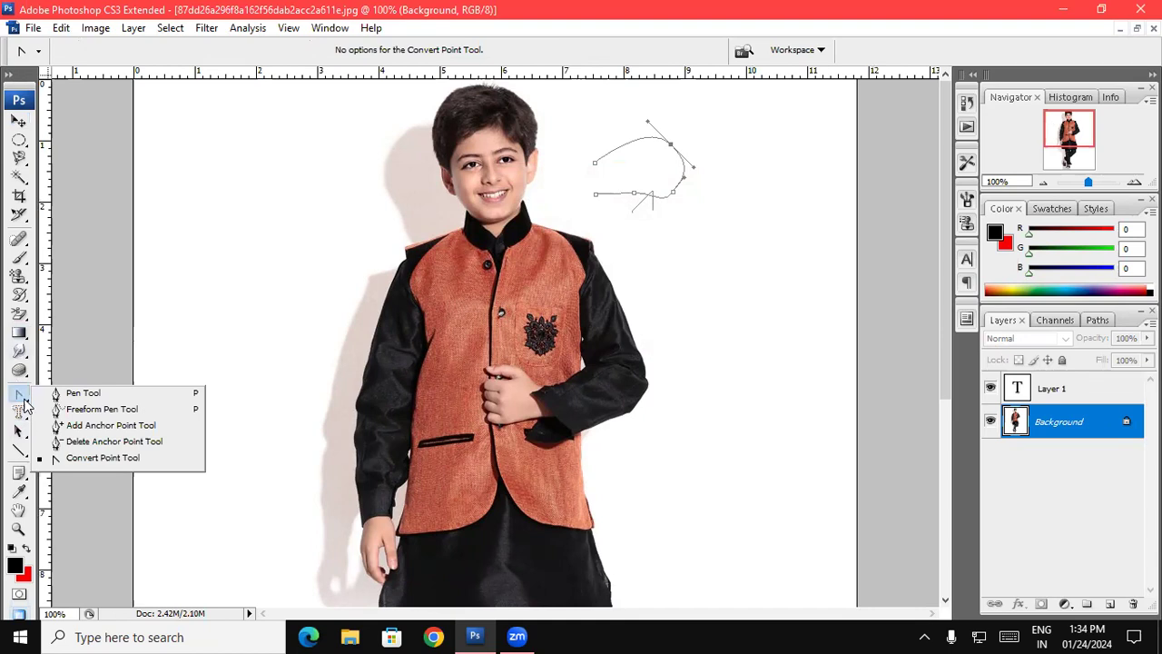
{"action": "left_click", "coordinate": [109, 441]}
{"action": "left_click_drag", "start_coordinate": [645, 115], "coordinate": [731, 254]}
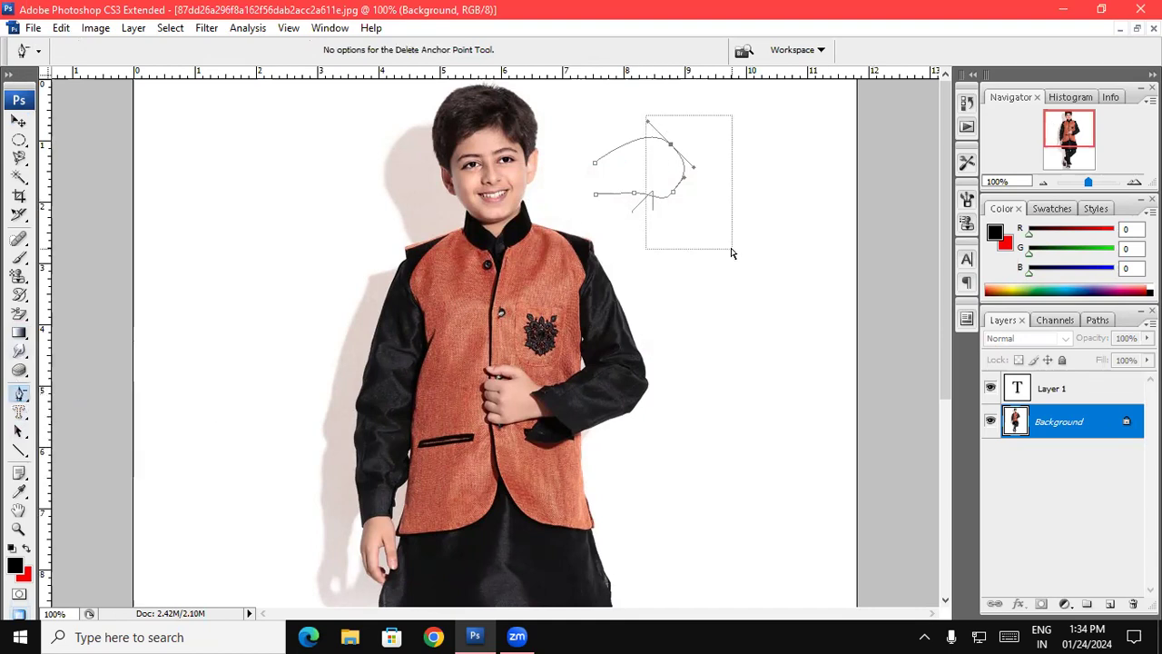
{"action": "left_click_drag", "start_coordinate": [584, 114], "coordinate": [675, 251]}
{"action": "left_click_drag", "start_coordinate": [586, 116], "coordinate": [726, 270]}
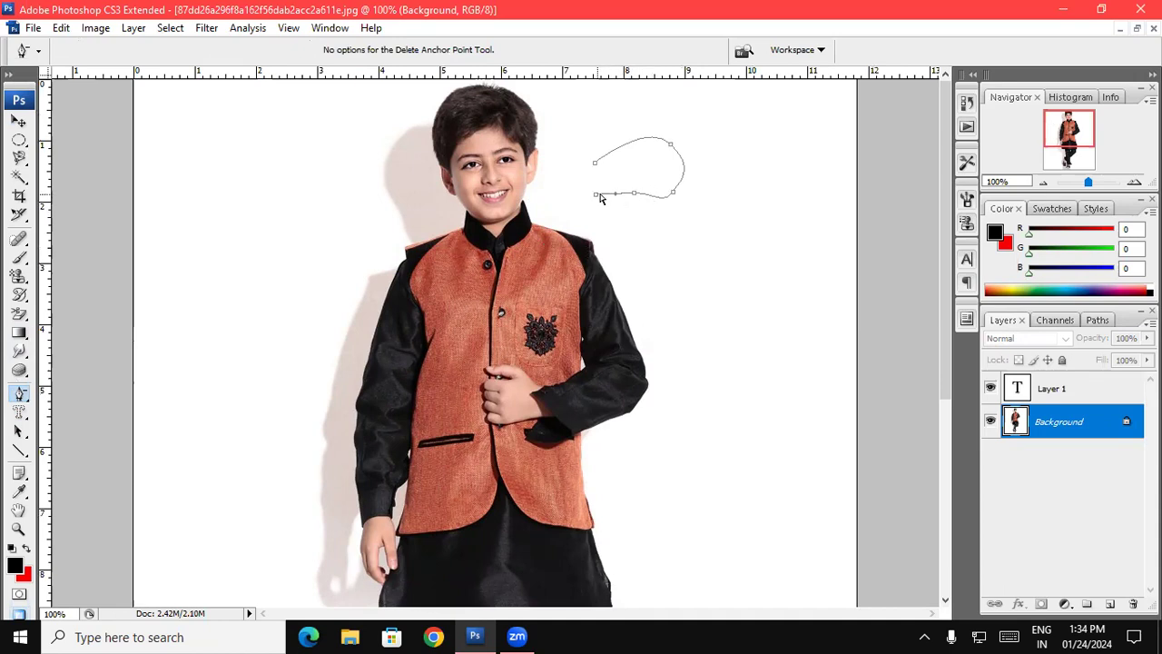
Delete the curved path's anchors one by one until the path is gone
{"action": "left_click", "coordinate": [596, 198]}
{"action": "left_click", "coordinate": [633, 192]}
{"action": "left_click", "coordinate": [674, 195]}
{"action": "left_click", "coordinate": [670, 150]}
{"action": "left_click", "coordinate": [19, 120]}
{"action": "left_click_drag", "start_coordinate": [667, 245], "coordinate": [676, 279]}
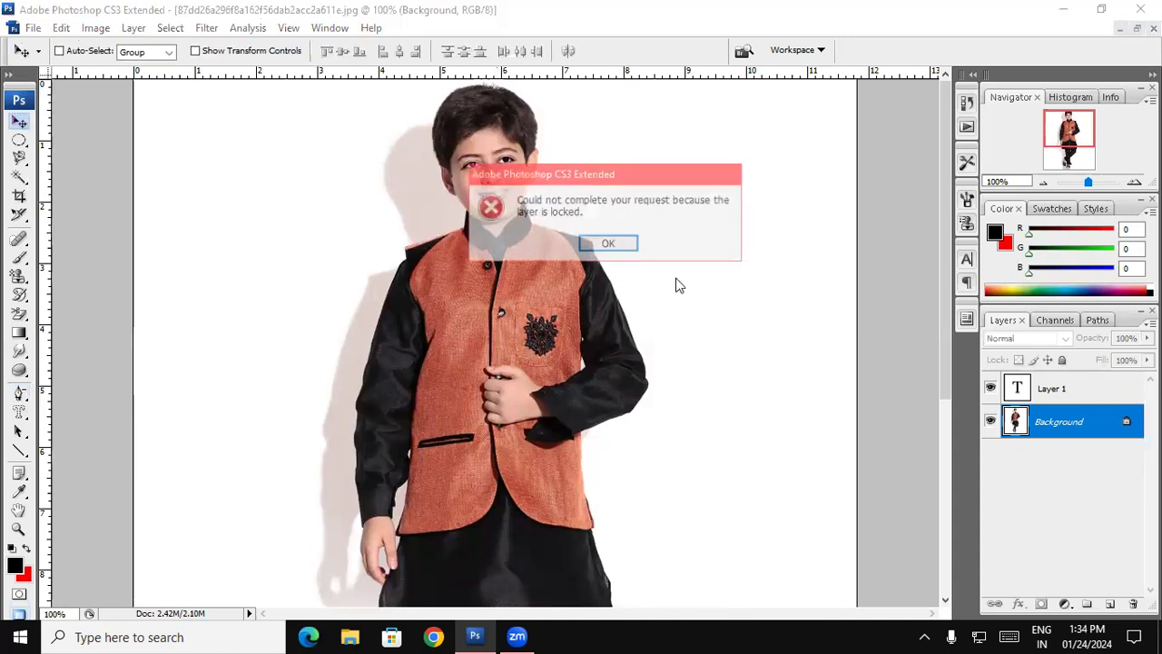
{"action": "left_click", "coordinate": [609, 241]}
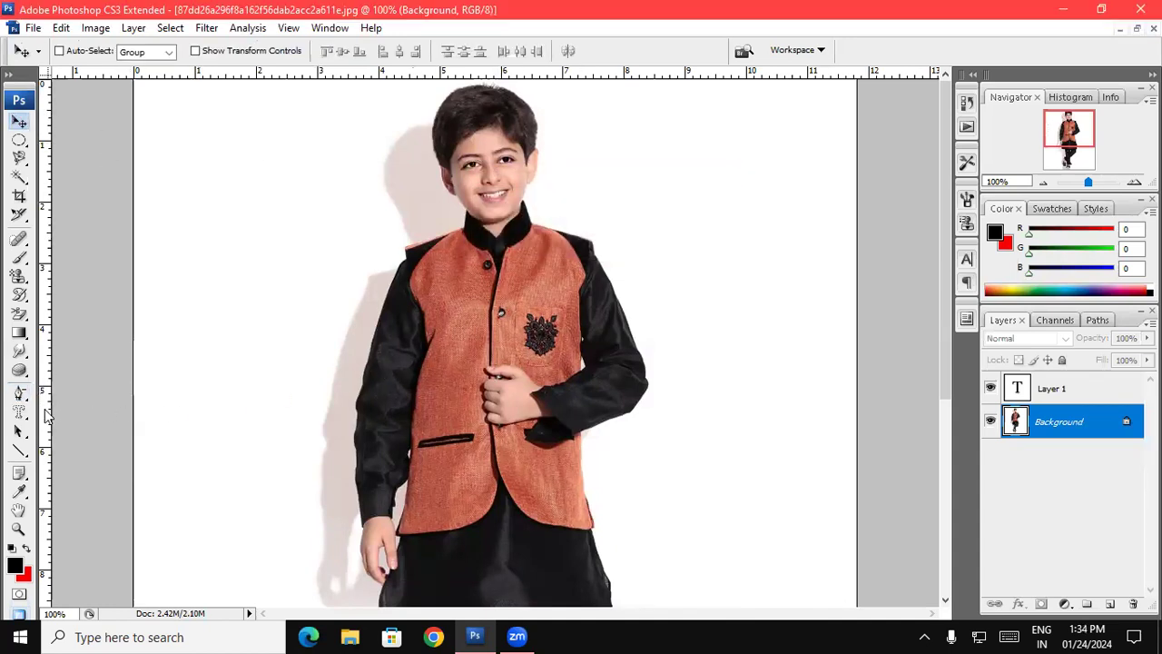
Add 'AY' to the type mask on the vest and commit it as a selection
{"action": "left_click", "coordinate": [20, 412]}
{"action": "left_click", "coordinate": [73, 445]}
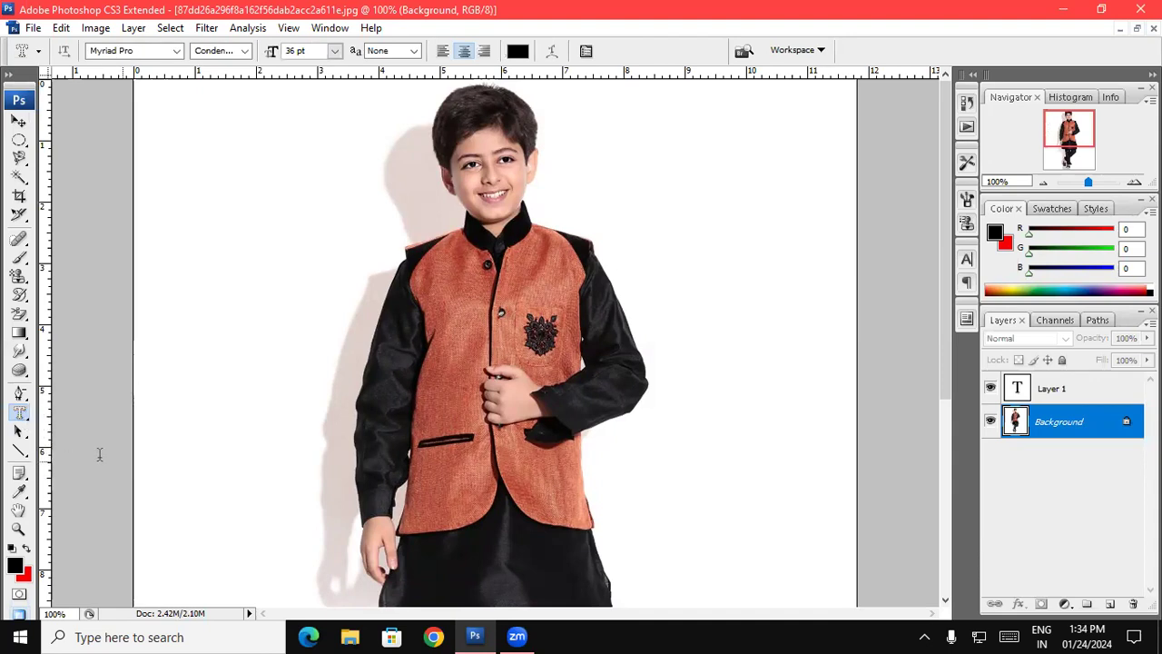
{"action": "left_click", "coordinate": [439, 318]}
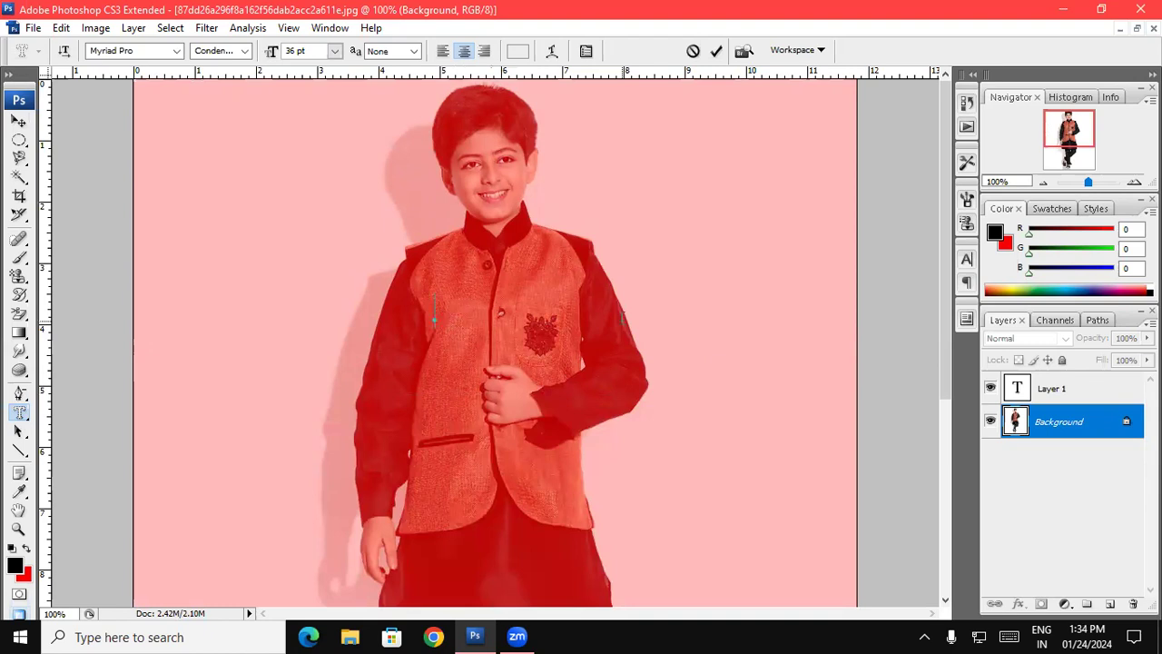
{"action": "type", "text": "GaAY"}
{"action": "left_click", "coordinate": [19, 121]}
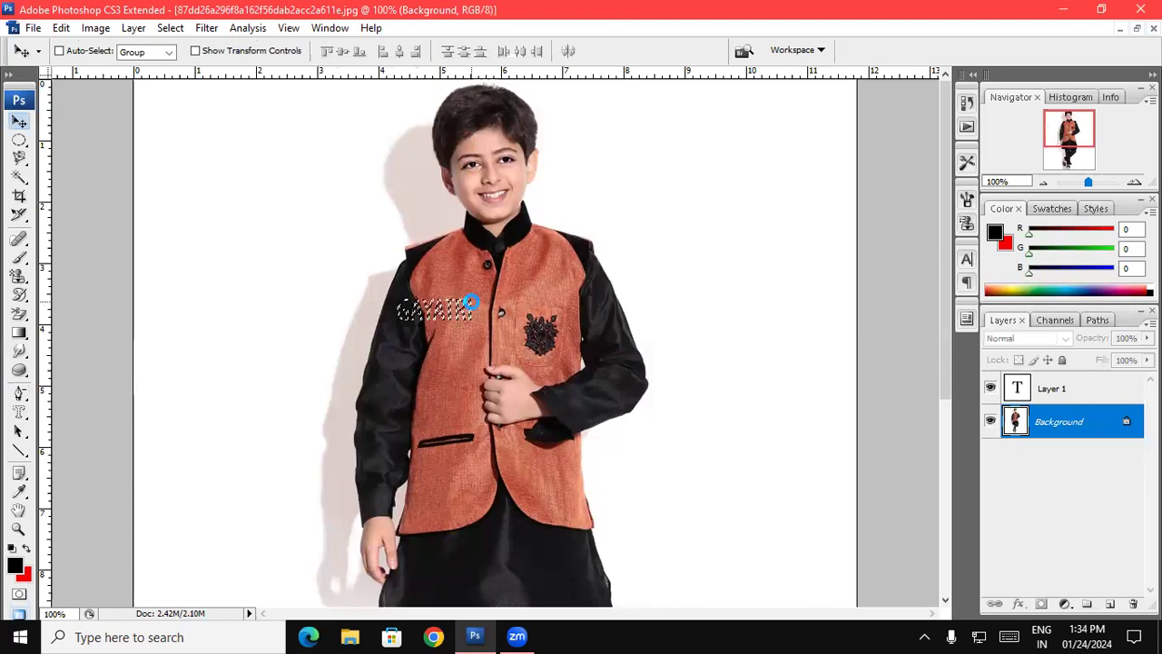
{"action": "left_click", "coordinate": [470, 305]}
{"action": "left_click", "coordinate": [624, 245]}
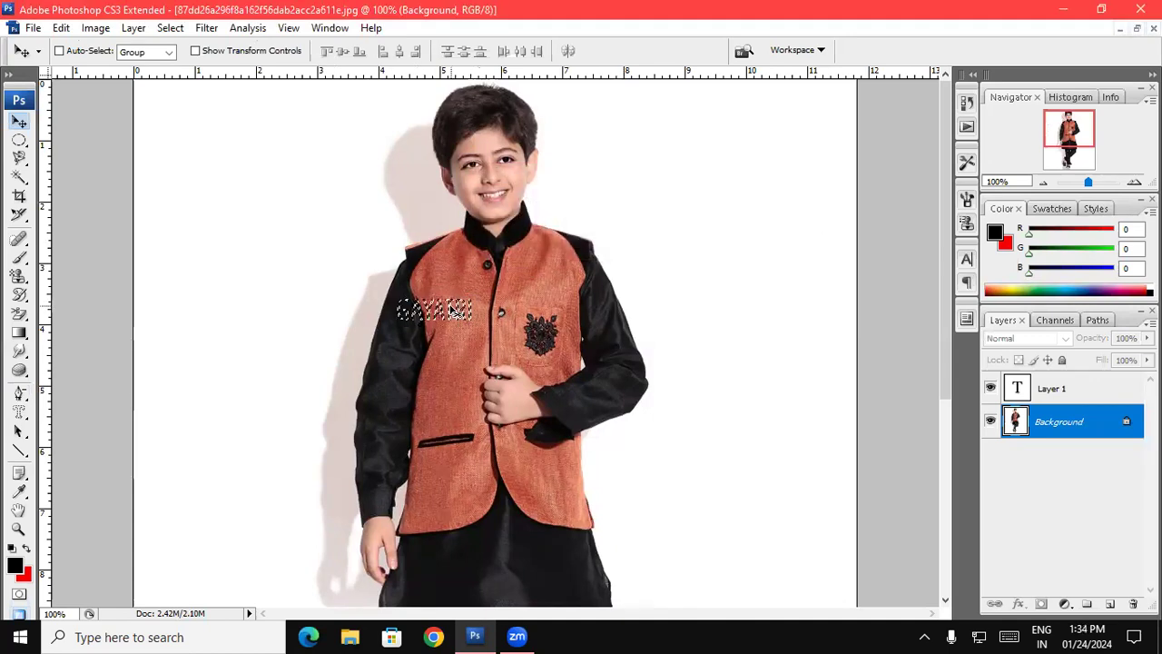
Drag the GAYATRI cutout to the upper-right background, deselect, and dismiss the locked-layer errors
{"action": "left_click_drag", "start_coordinate": [450, 309], "coordinate": [550, 285]}
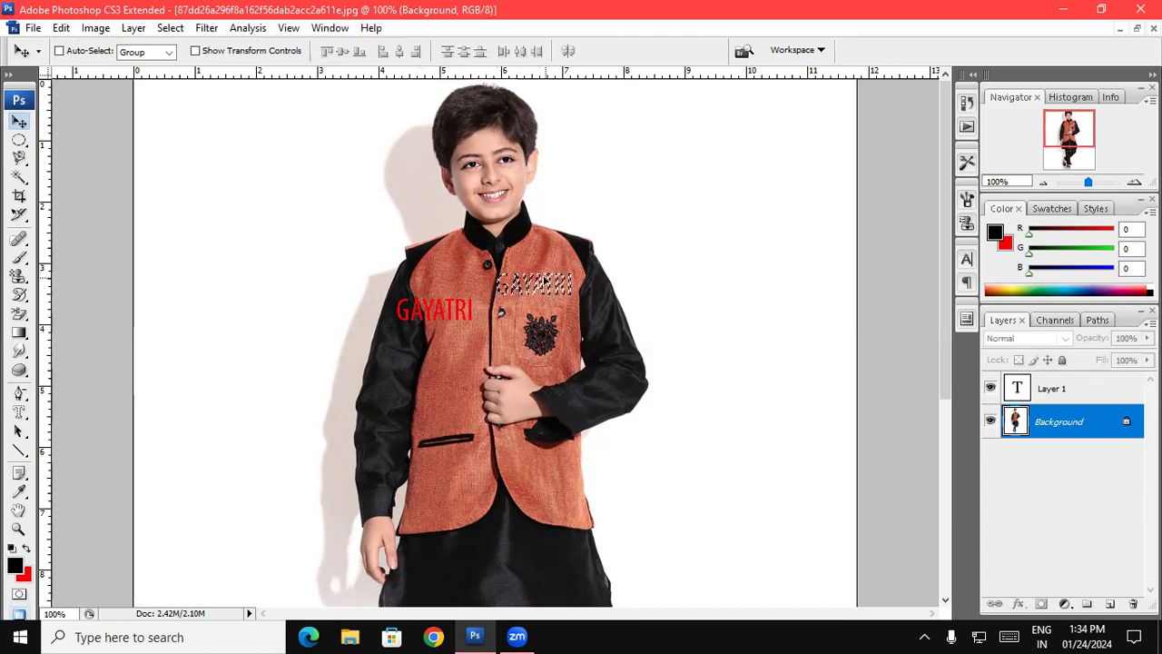
{"action": "left_click_drag", "start_coordinate": [542, 290], "coordinate": [726, 219]}
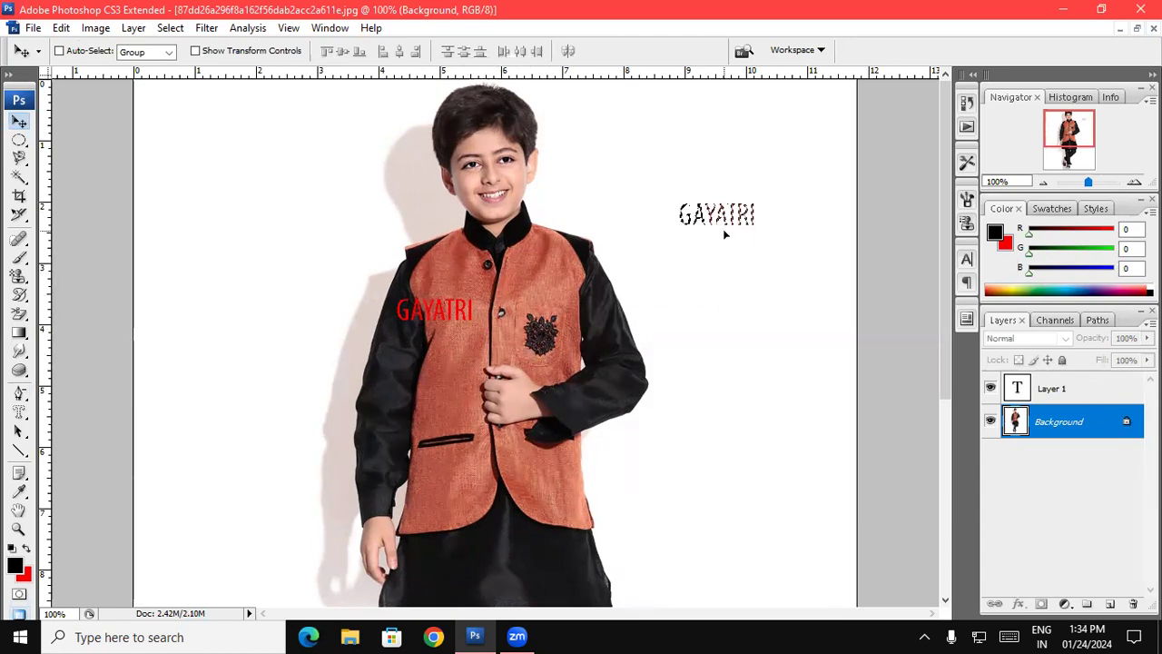
{"action": "key", "text": "ctrl+d"}
{"action": "left_click", "coordinate": [711, 218]}
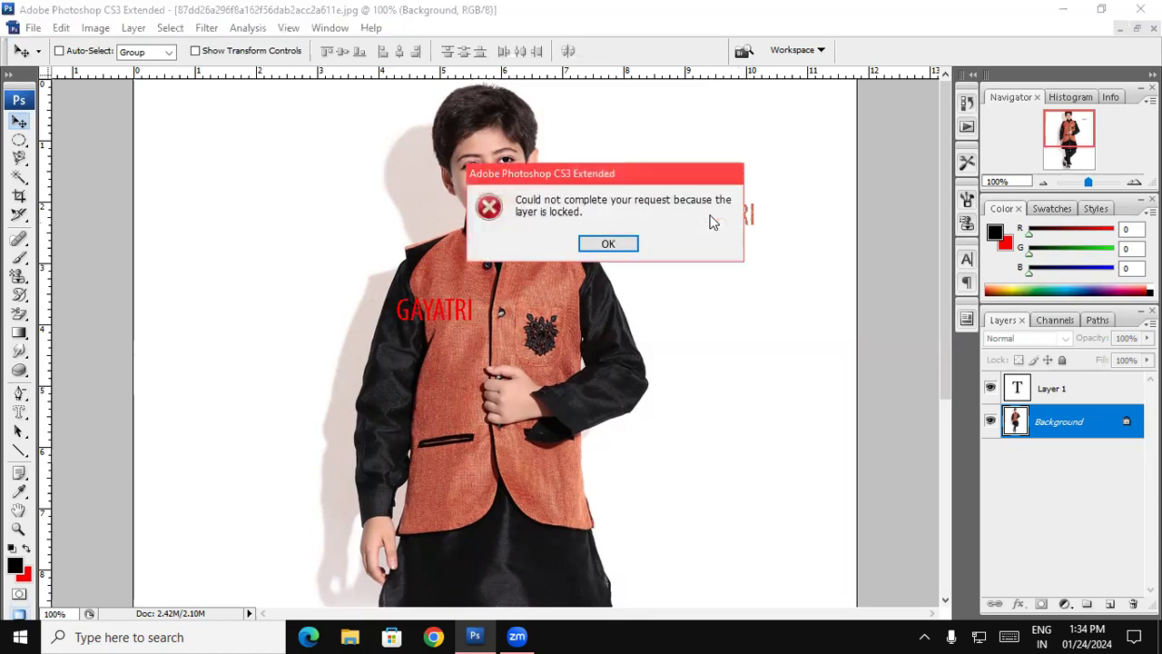
{"action": "left_click", "coordinate": [626, 244]}
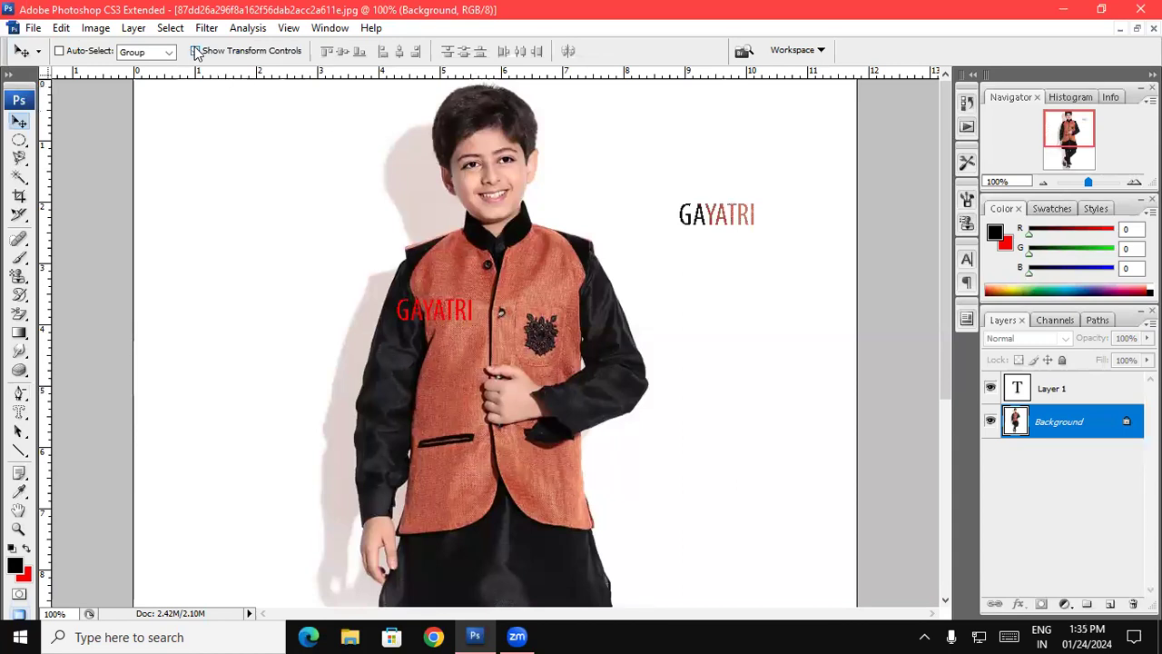
{"action": "left_click", "coordinate": [669, 222]}
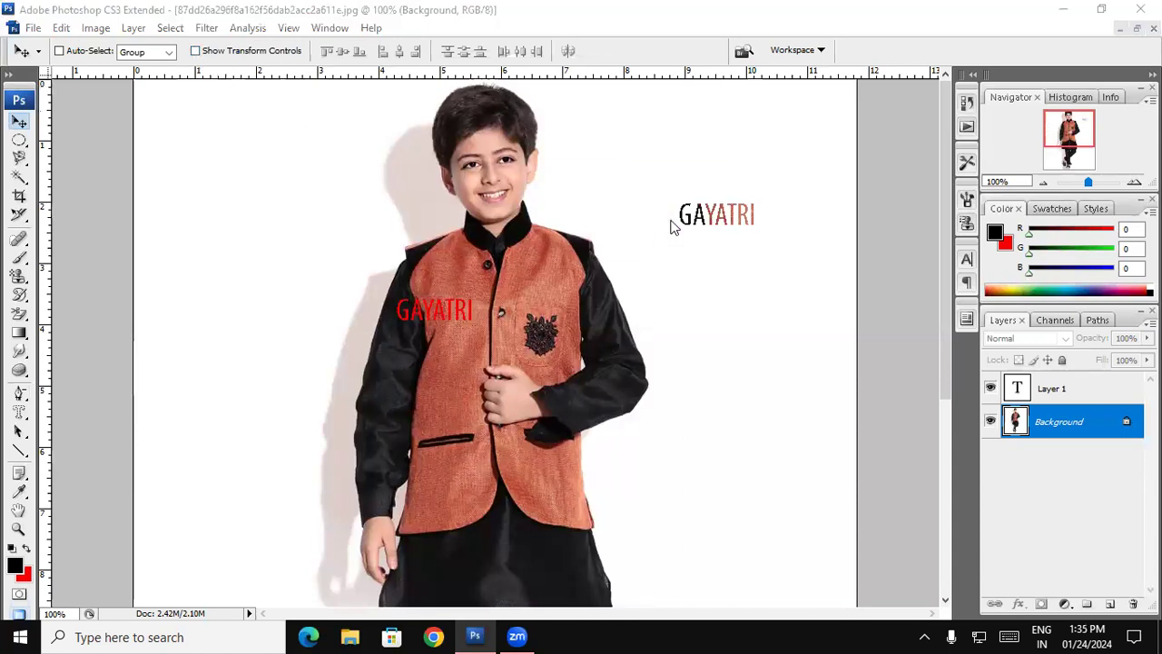
Dismiss the lock error, minimize the bedroom photo, and create a 12×9 inch, 300 ppi document
{"action": "left_click", "coordinate": [592, 245]}
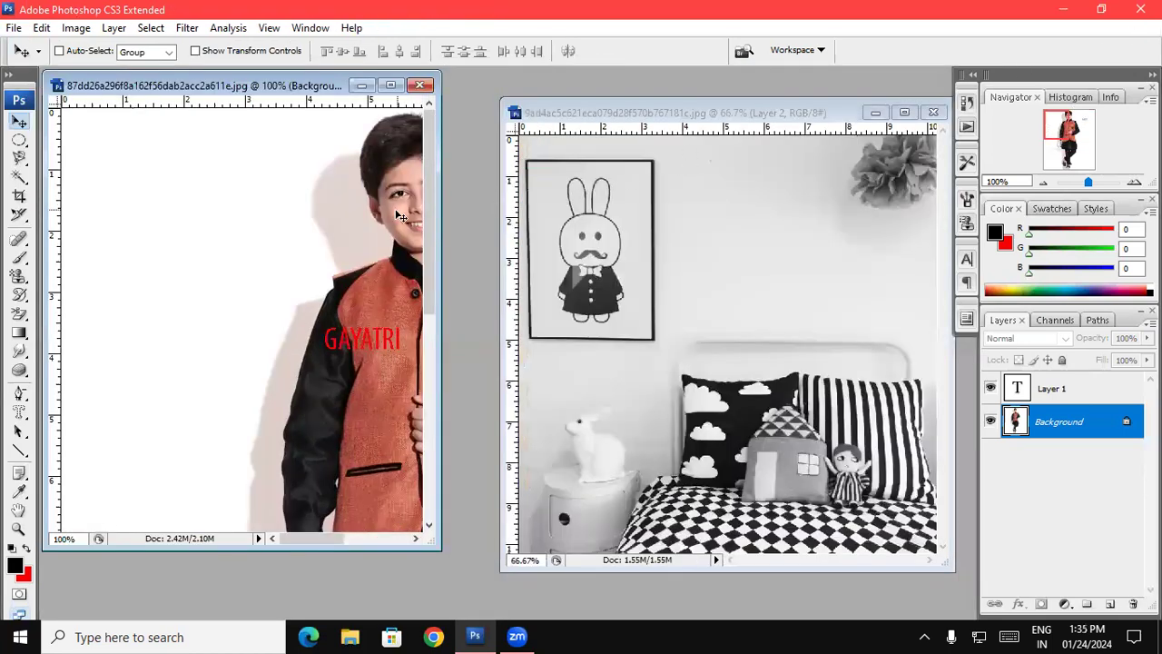
{"action": "left_click_drag", "start_coordinate": [378, 243], "coordinate": [205, 364]}
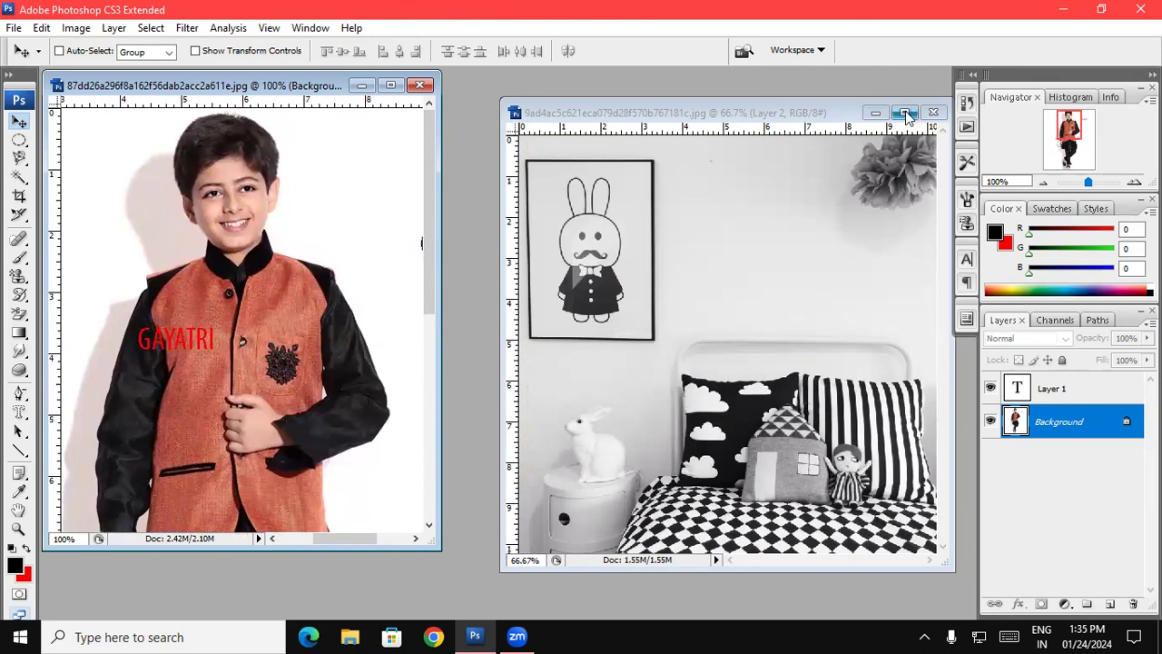
{"action": "left_click", "coordinate": [875, 113]}
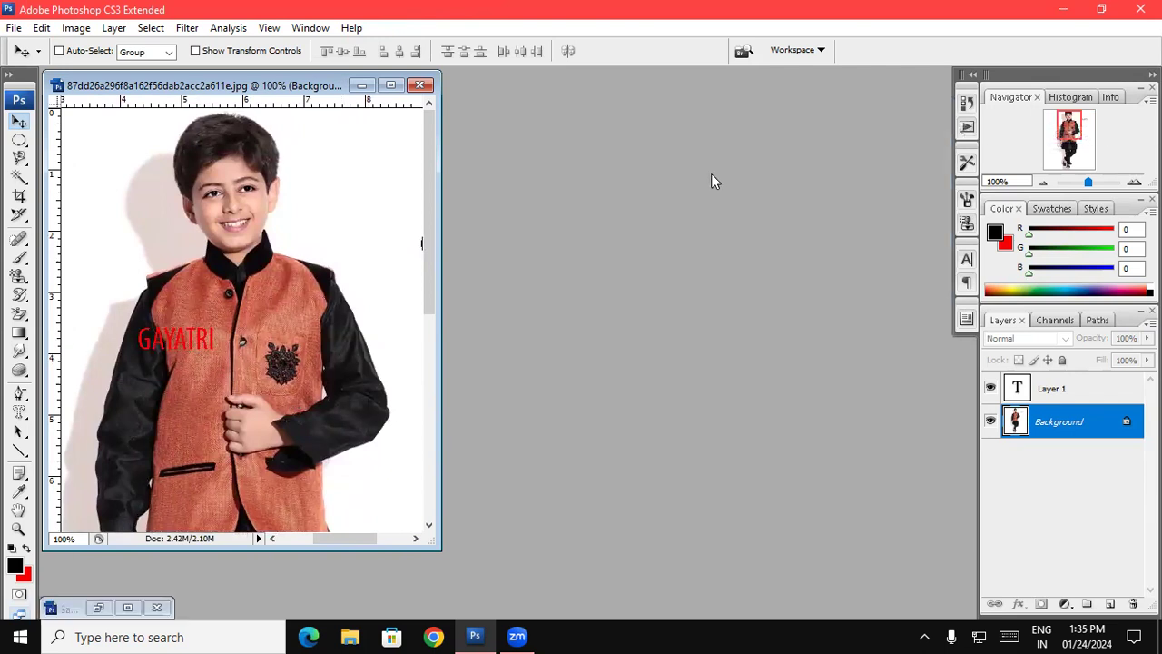
{"action": "key", "text": "ctrl+n"}
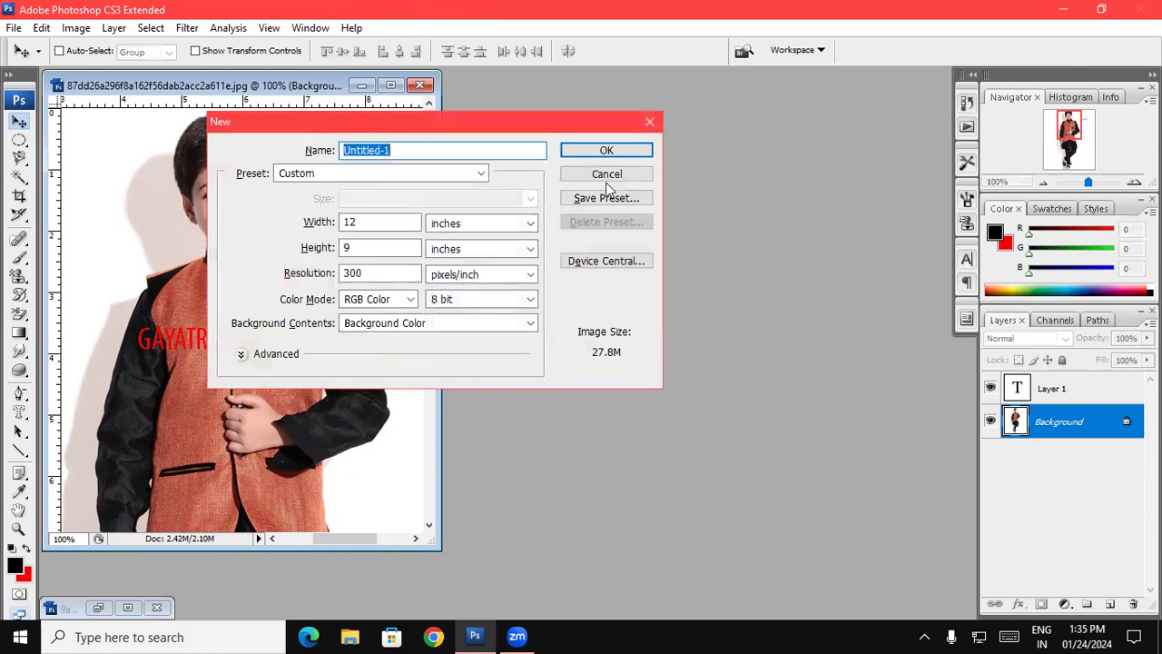
{"action": "left_click", "coordinate": [604, 151]}
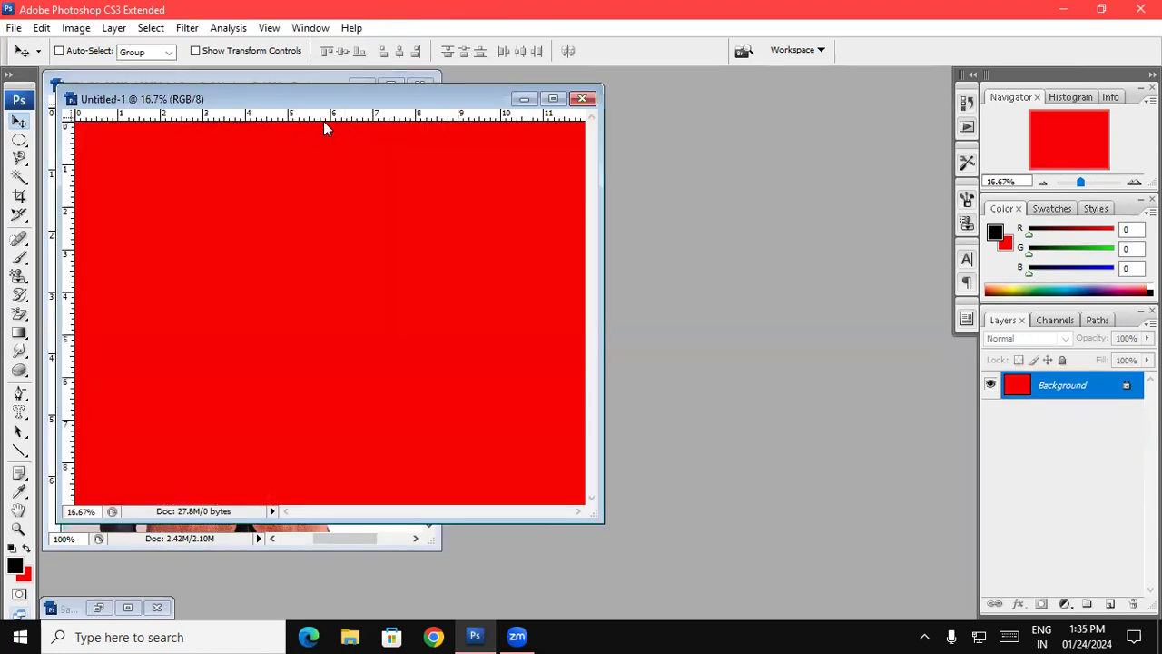
{"action": "left_click_drag", "start_coordinate": [323, 98], "coordinate": [723, 178]}
Fill the new canvas with white and undo the red GAYATRI text on the vest
{"action": "left_click", "coordinate": [12, 548]}
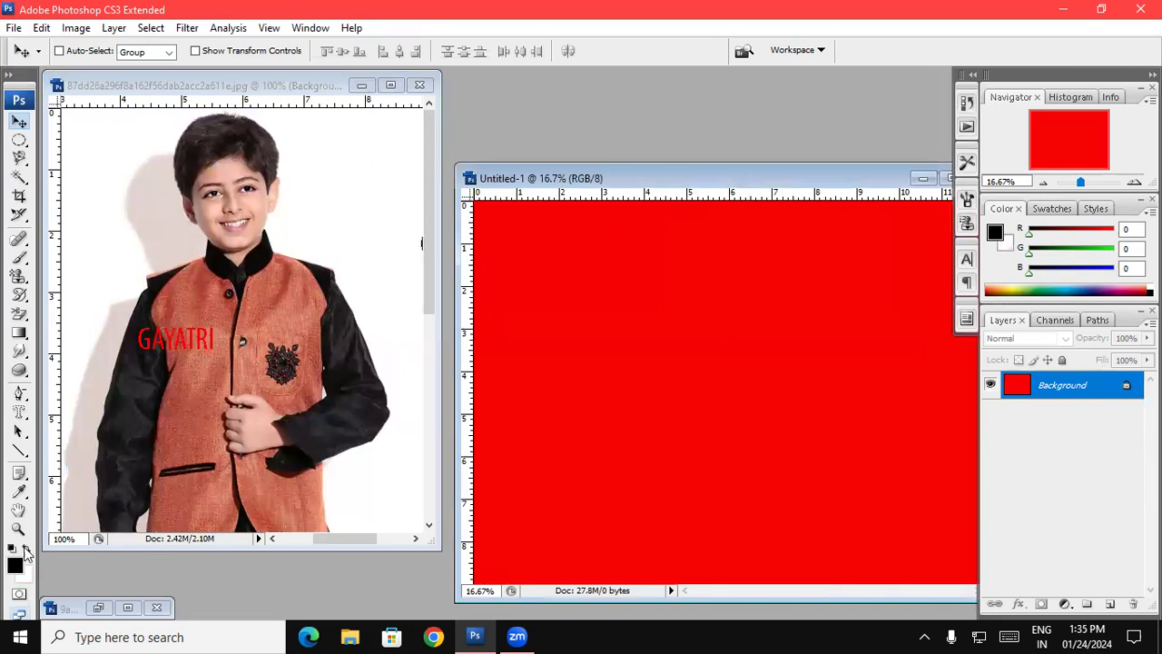
{"action": "key", "text": "ctrl+BackSpace"}
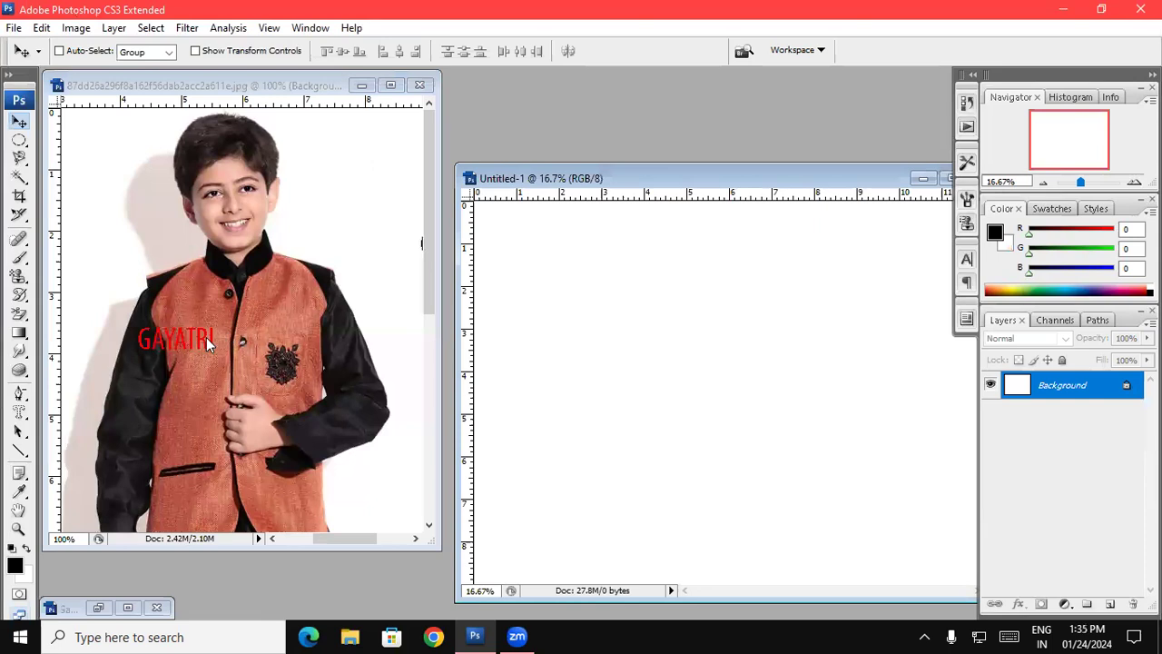
{"action": "left_click", "coordinate": [179, 350]}
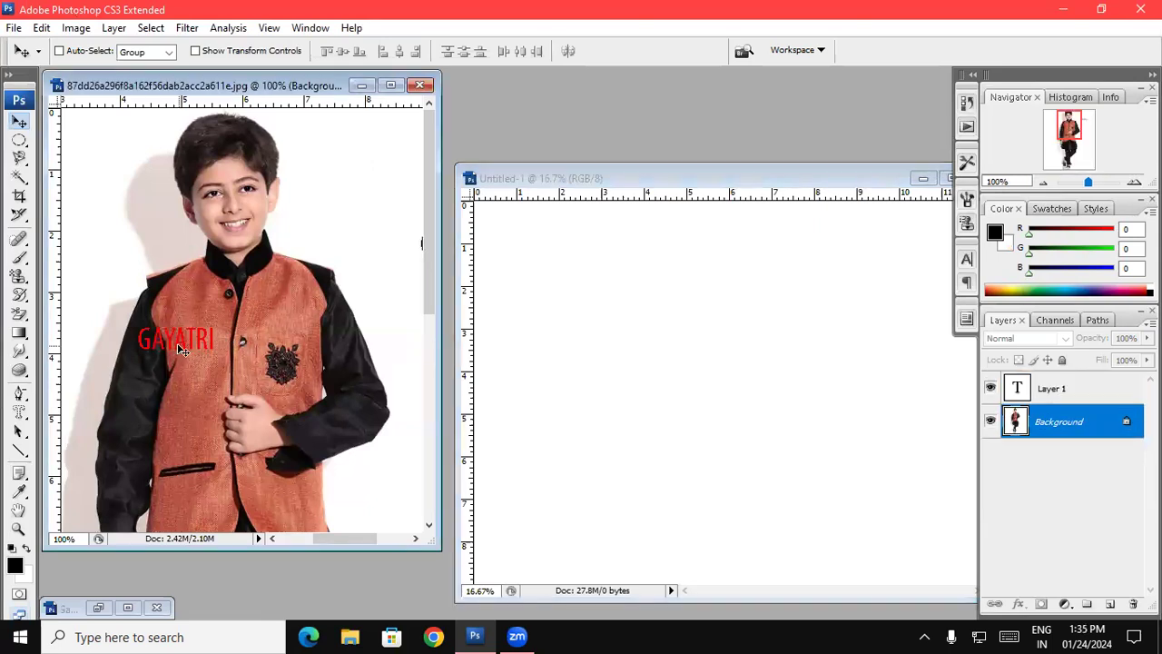
{"action": "key", "text": "ctrl+z"}
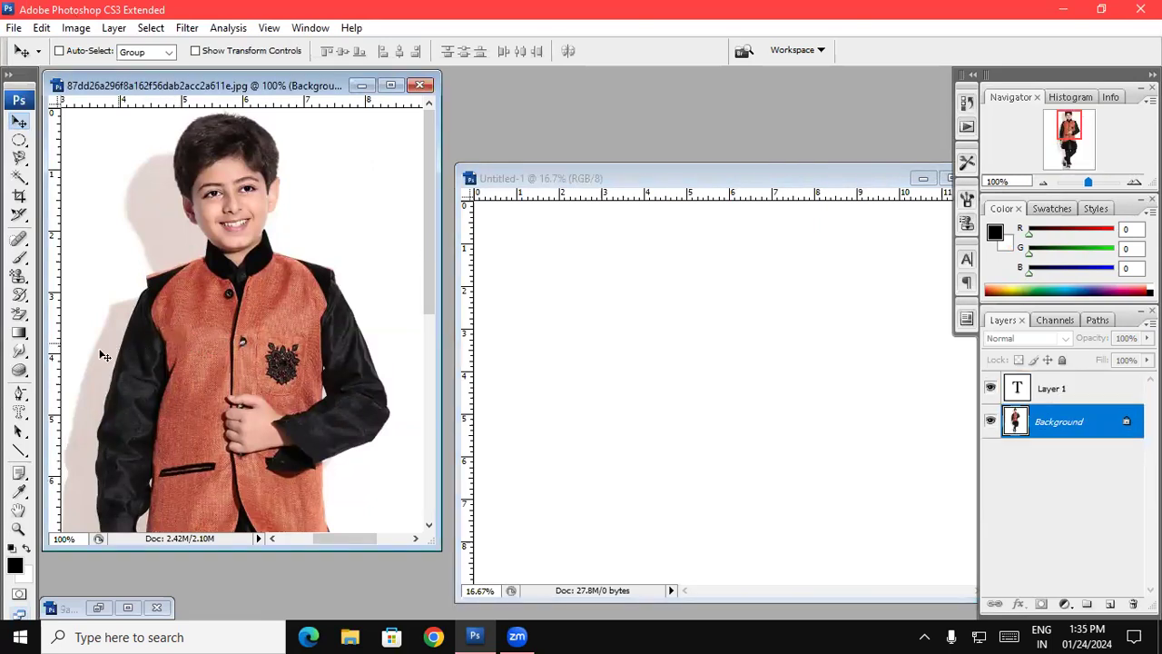
Make a 60 pt GAYATRI type-mask selection on the vest and drag the cutout toward Untitled-1
{"action": "left_click", "coordinate": [20, 411]}
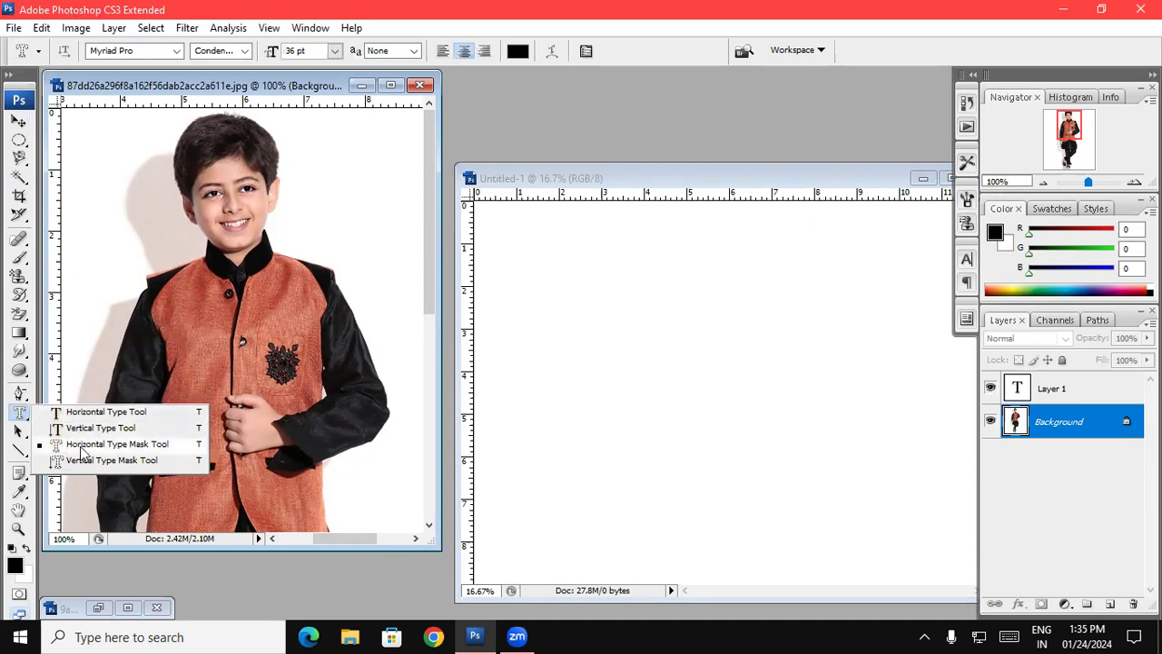
{"action": "left_click", "coordinate": [116, 444]}
{"action": "left_click", "coordinate": [178, 316]}
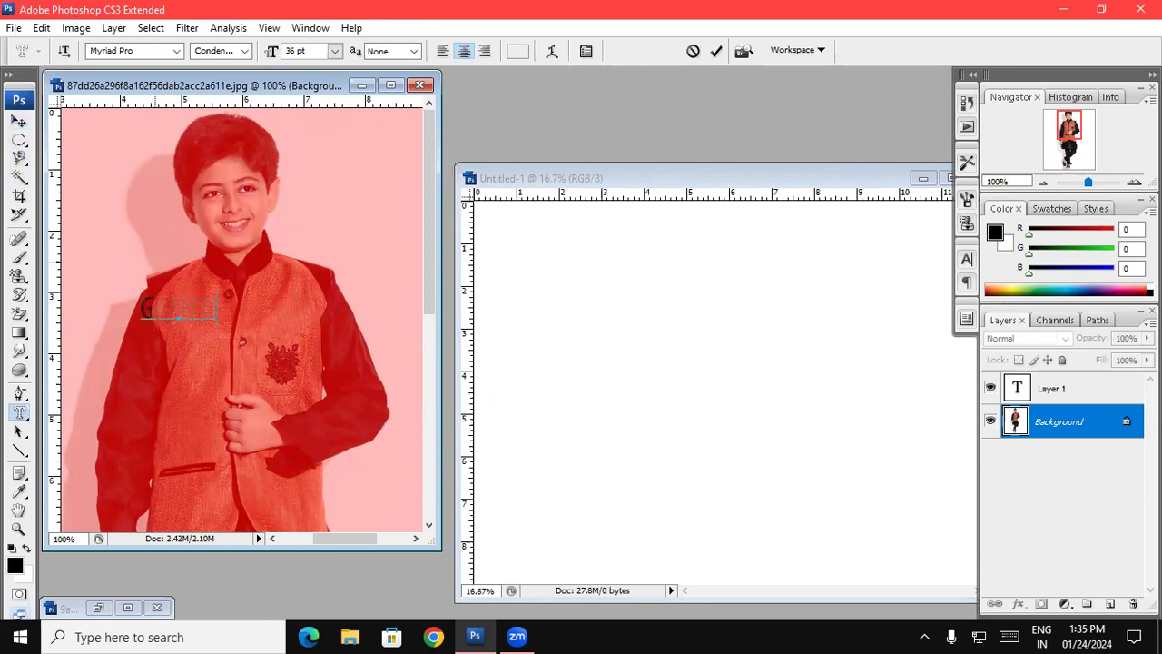
{"action": "left_click_drag", "start_coordinate": [220, 311], "coordinate": [103, 312]}
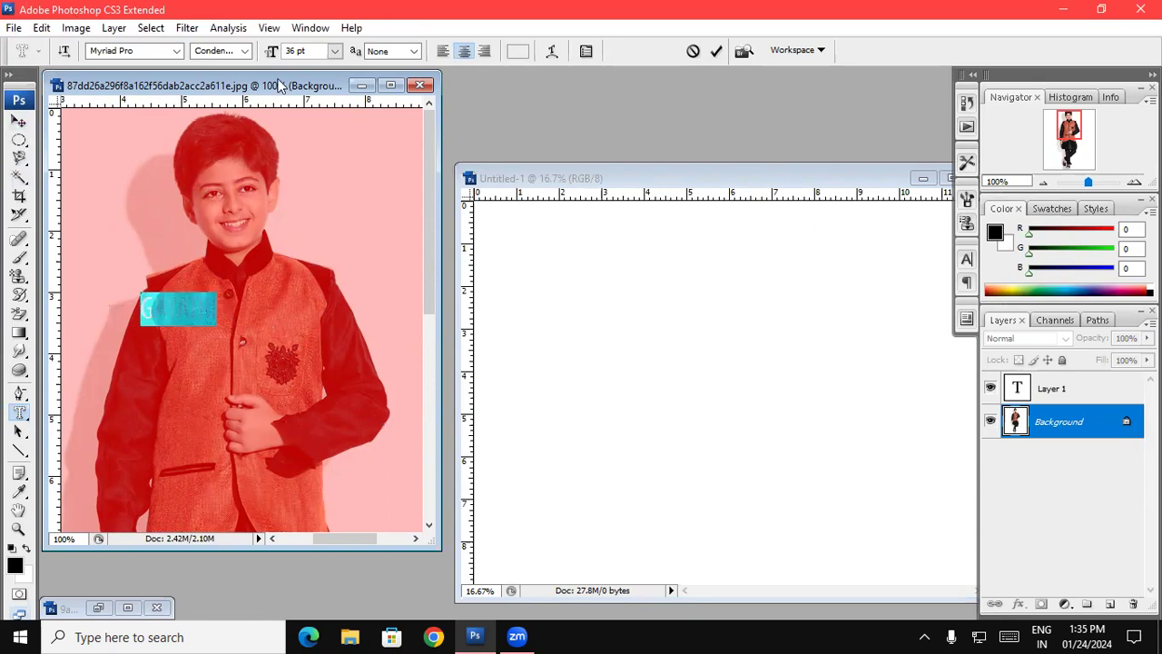
{"action": "left_click", "coordinate": [335, 51]}
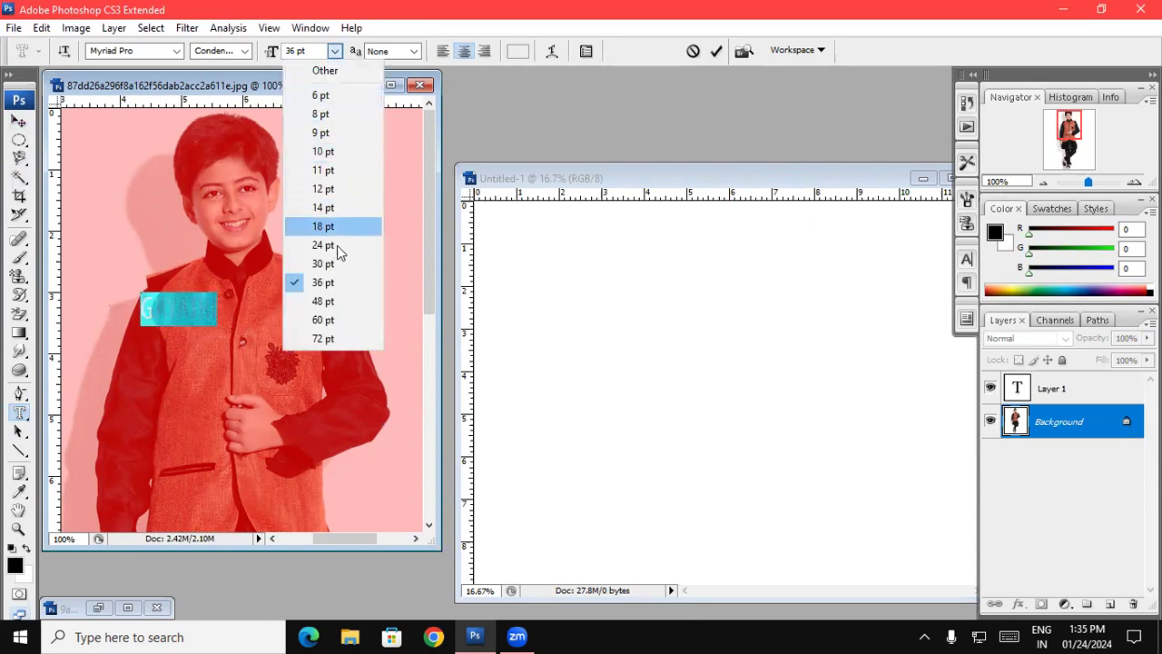
{"action": "left_click", "coordinate": [326, 320]}
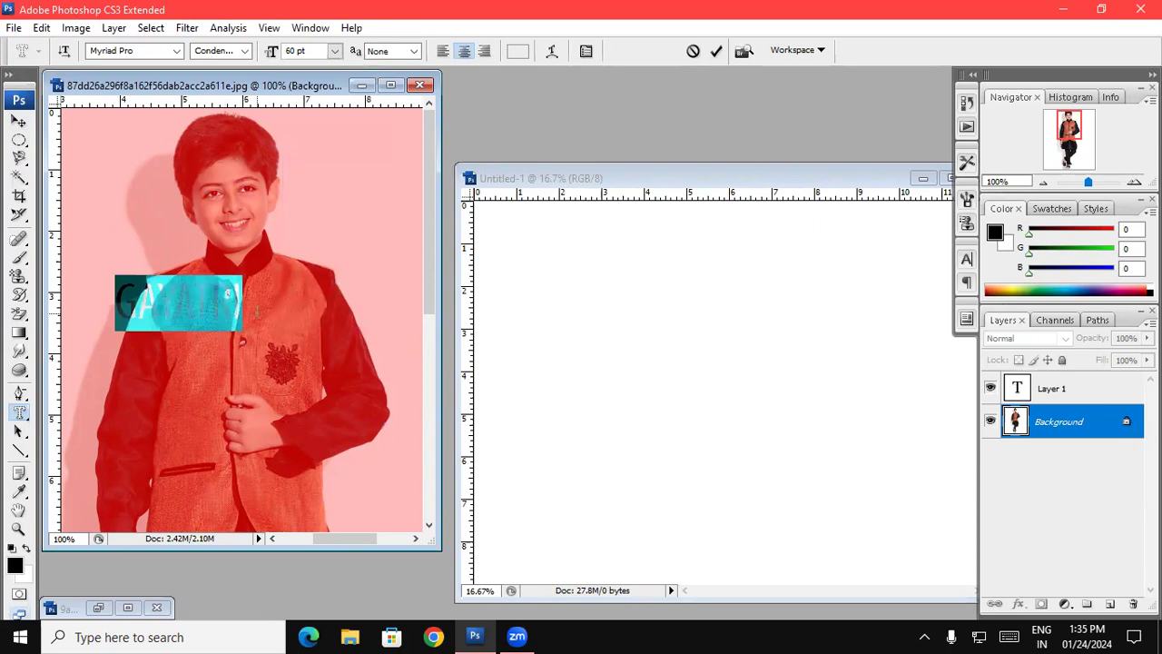
{"action": "left_click", "coordinate": [243, 304]}
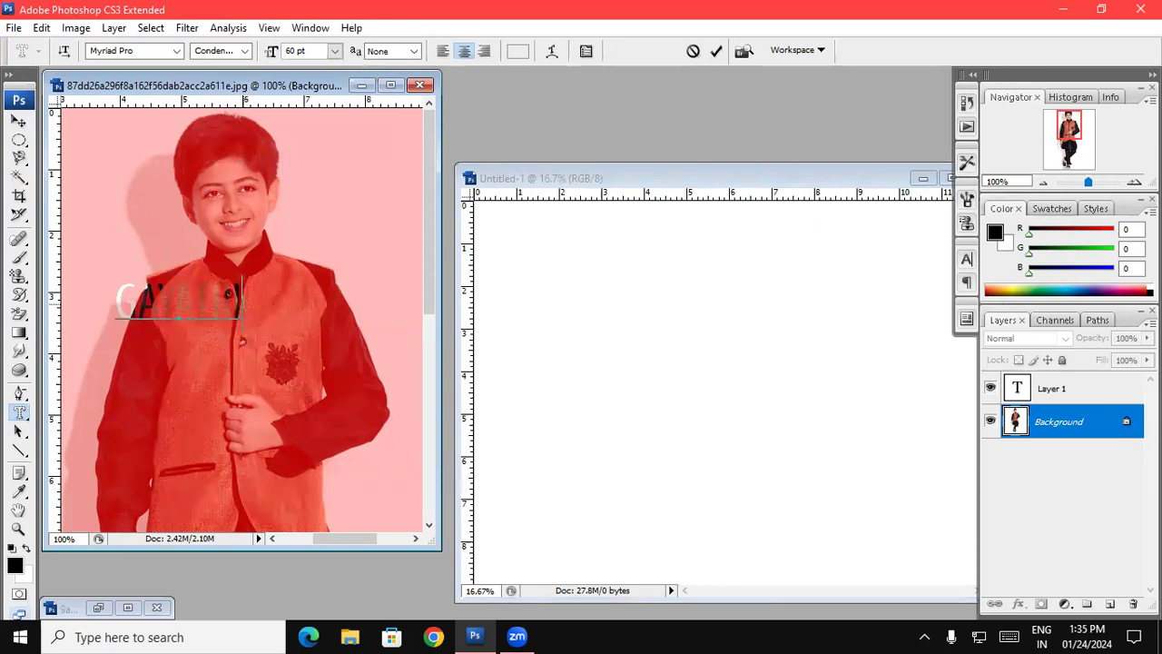
{"action": "left_click", "coordinate": [18, 121]}
{"action": "mouse_move", "coordinate": [186, 290]}
{"action": "left_mouse_down"}
{"action": "mouse_move", "coordinate": [220, 313]}
{"action": "mouse_move", "coordinate": [707, 418]}
{"action": "left_mouse_up"}
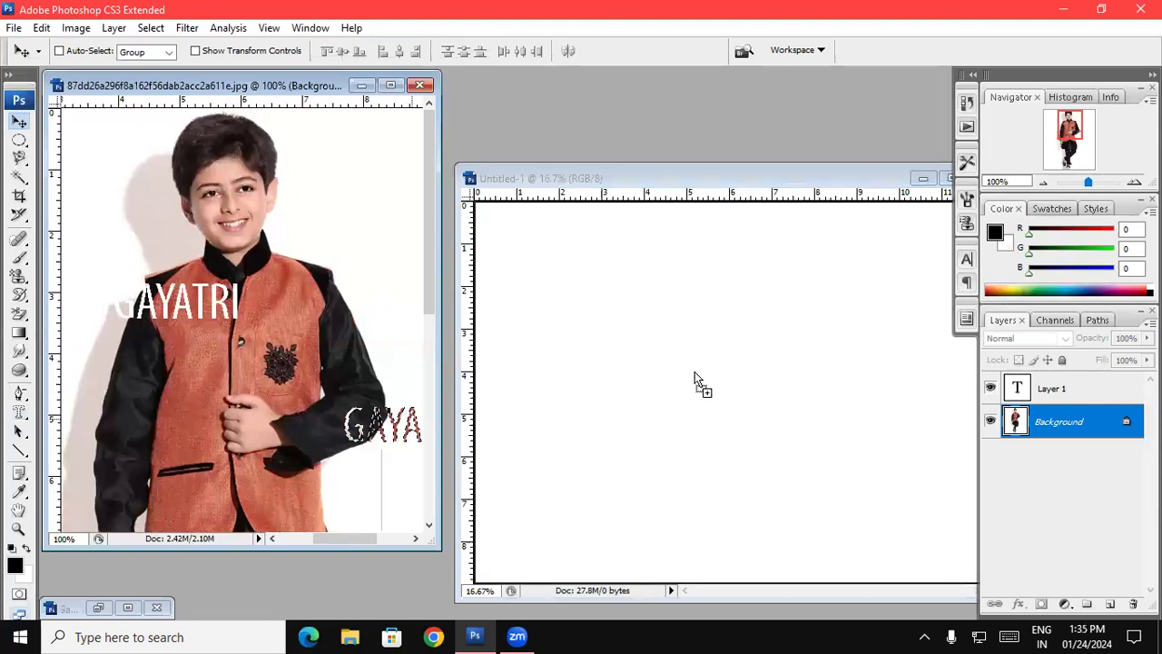
Drop the GAYATRI cutout onto Untitled-1 as Layer 1, then scale it up and reposition it
{"action": "left_click_drag", "start_coordinate": [694, 371], "coordinate": [695, 372]}
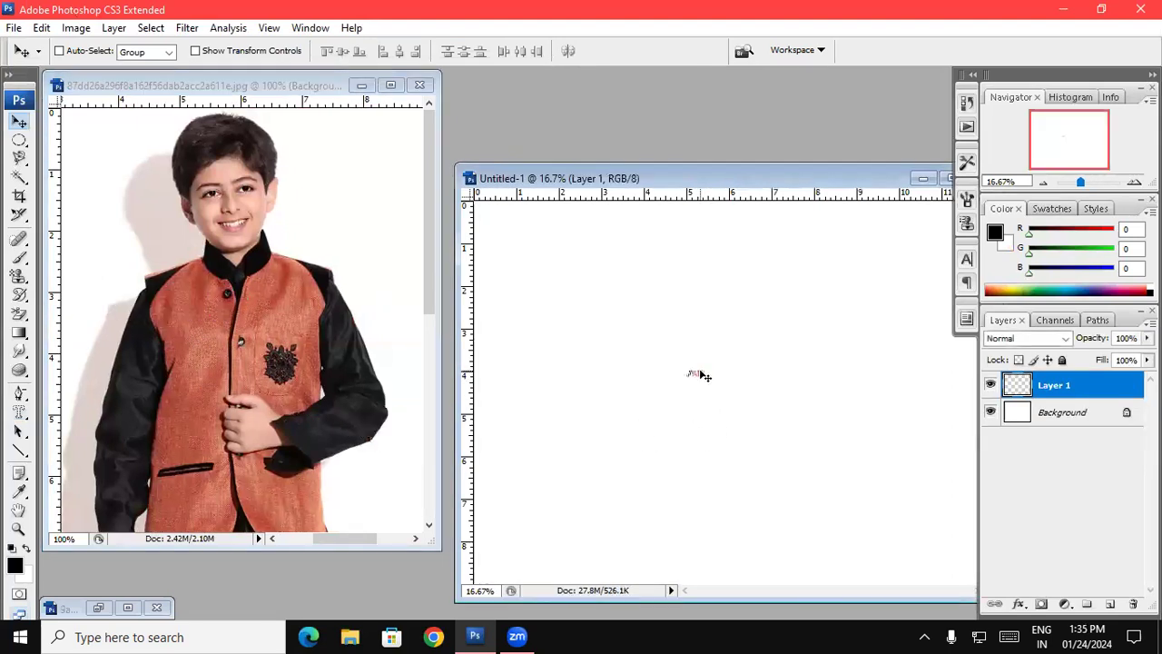
{"action": "key", "text": "ctrl+t"}
{"action": "left_click_drag", "start_coordinate": [707, 380], "coordinate": [953, 497]}
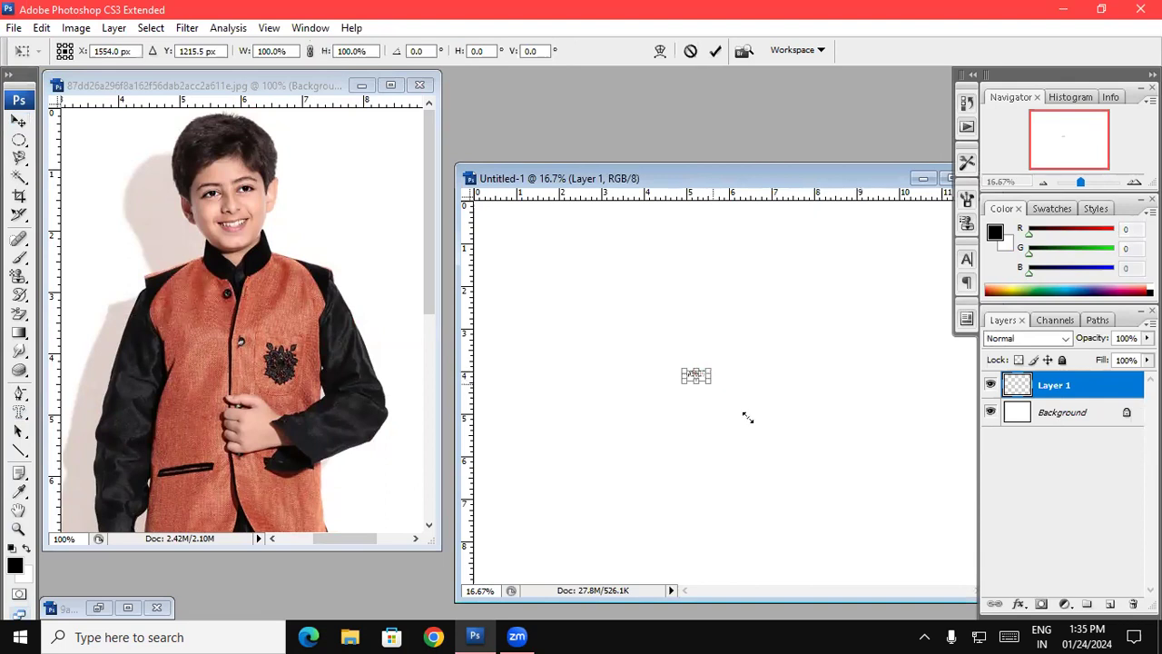
{"action": "mouse_move", "coordinate": [855, 429]}
{"action": "left_mouse_down"}
{"action": "mouse_move", "coordinate": [814, 414]}
{"action": "mouse_move", "coordinate": [900, 454]}
{"action": "left_mouse_up"}
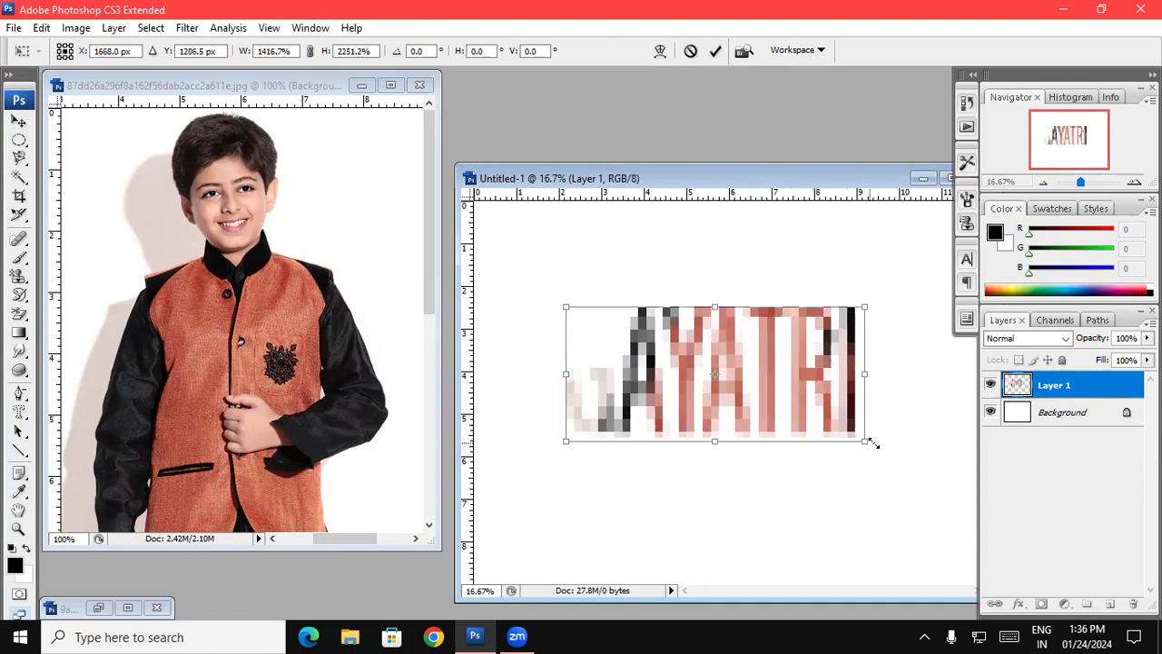
{"action": "key", "text": "Return"}
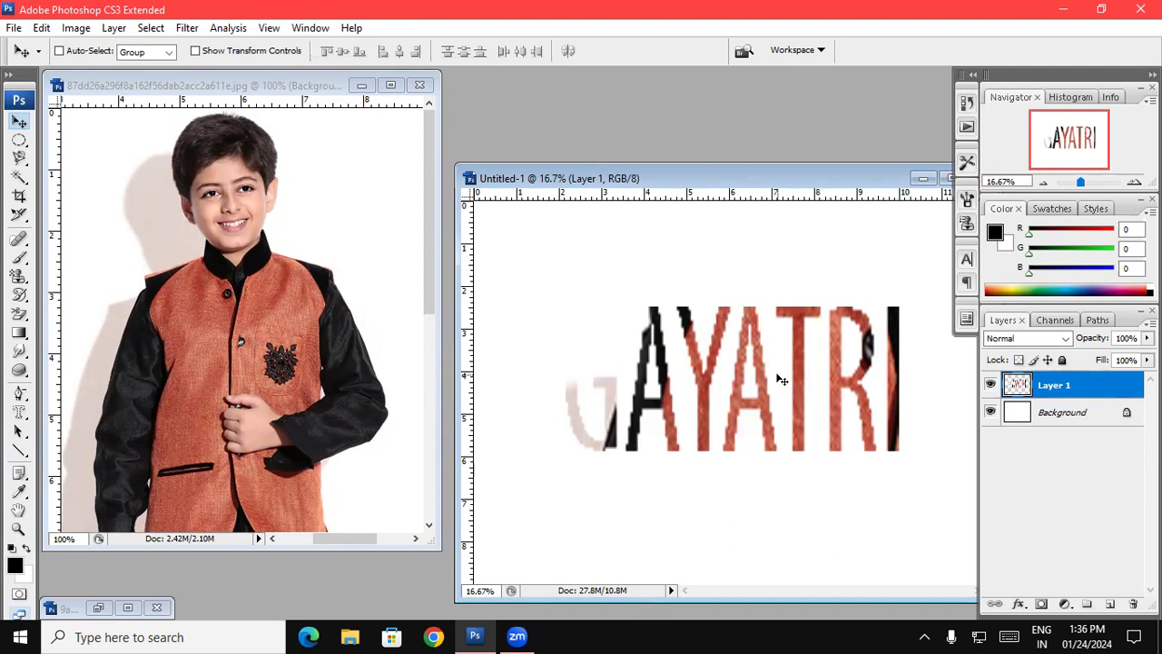
Nudge the GAYATRI lettering into place, minimize the boy photo, and move Untitled-1 aside
{"action": "left_click_drag", "start_coordinate": [781, 379], "coordinate": [712, 329]}
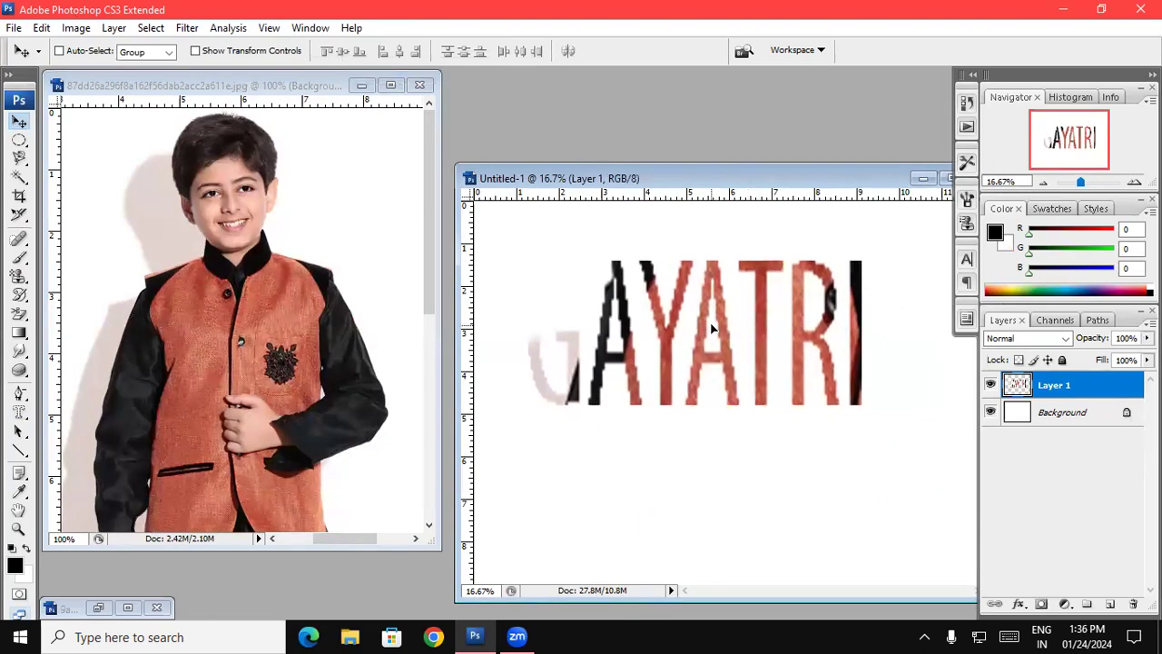
{"action": "left_click_drag", "start_coordinate": [711, 329], "coordinate": [717, 352]}
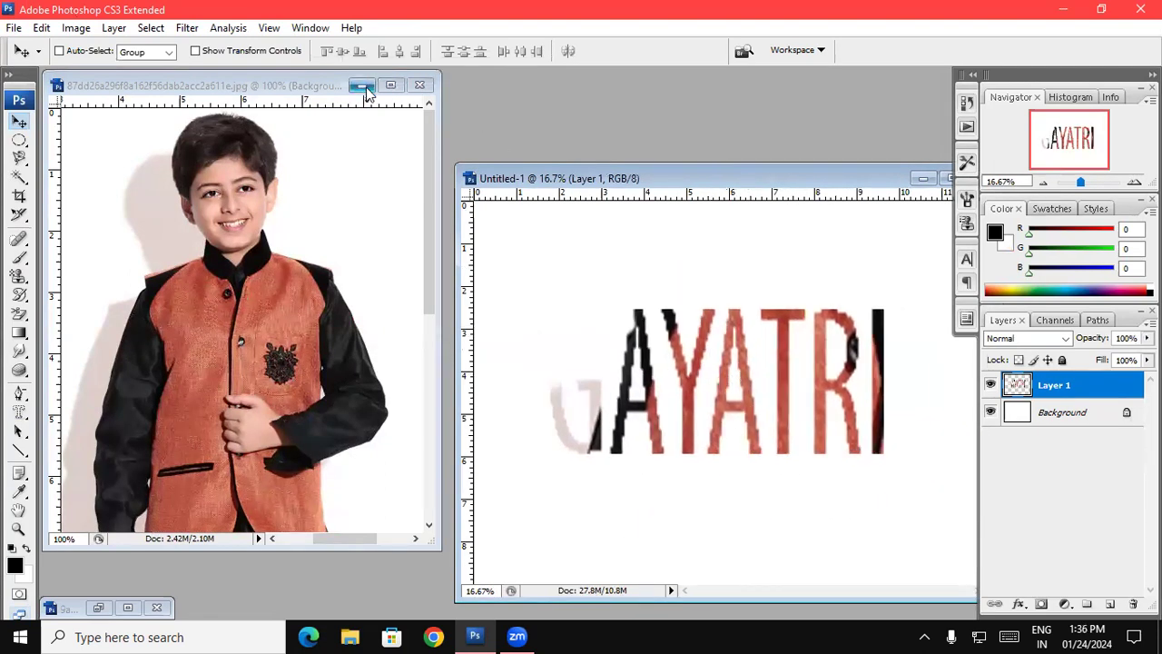
{"action": "left_click", "coordinate": [361, 85]}
{"action": "left_click_drag", "start_coordinate": [568, 181], "coordinate": [432, 239]}
Open forest road photo 04 from the backgrounds folder, accepting the damaged-file warning
{"action": "left_click", "coordinate": [786, 236]}
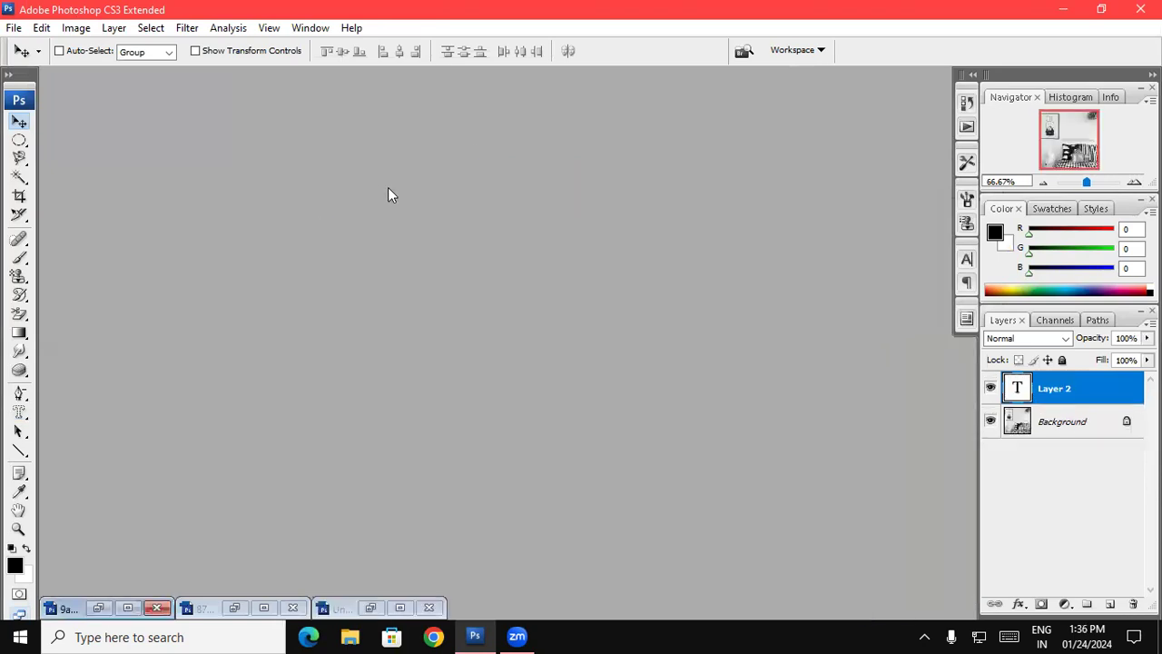
{"action": "double_click", "coordinate": [381, 185]}
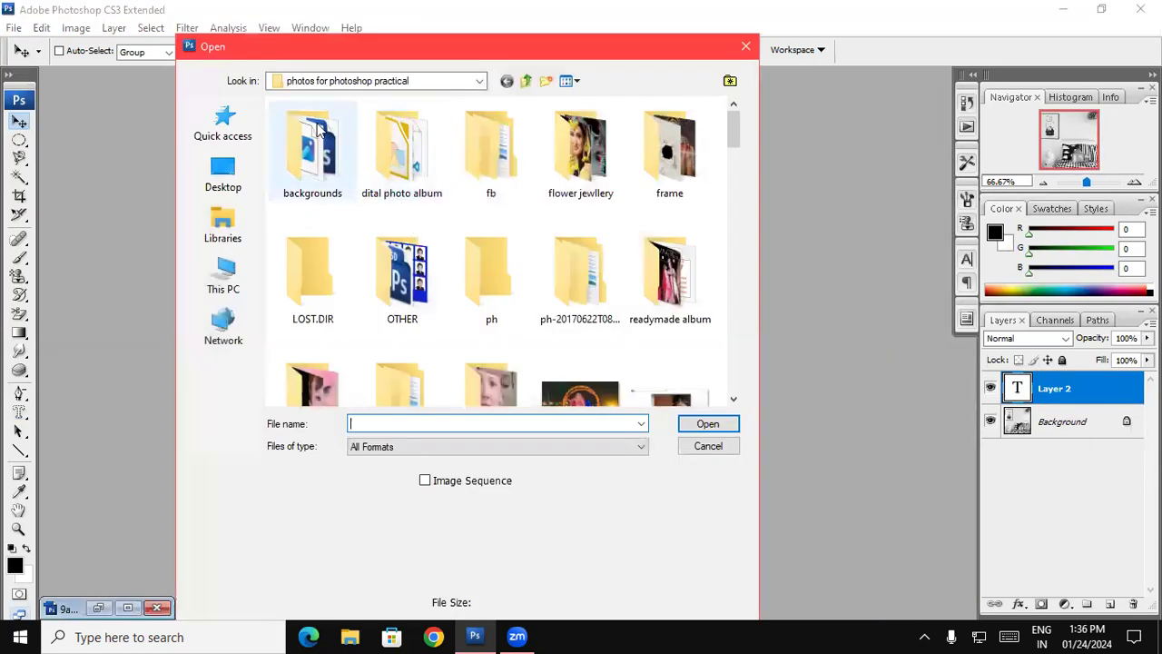
{"action": "double_click", "coordinate": [318, 137]}
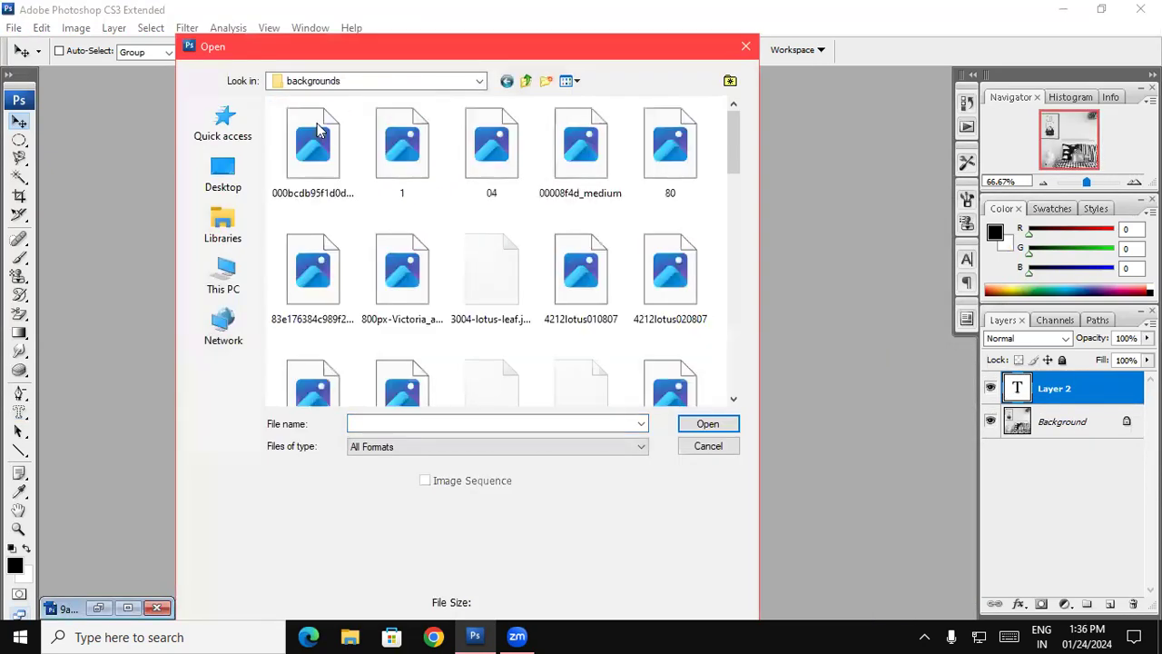
{"action": "double_click", "coordinate": [508, 159]}
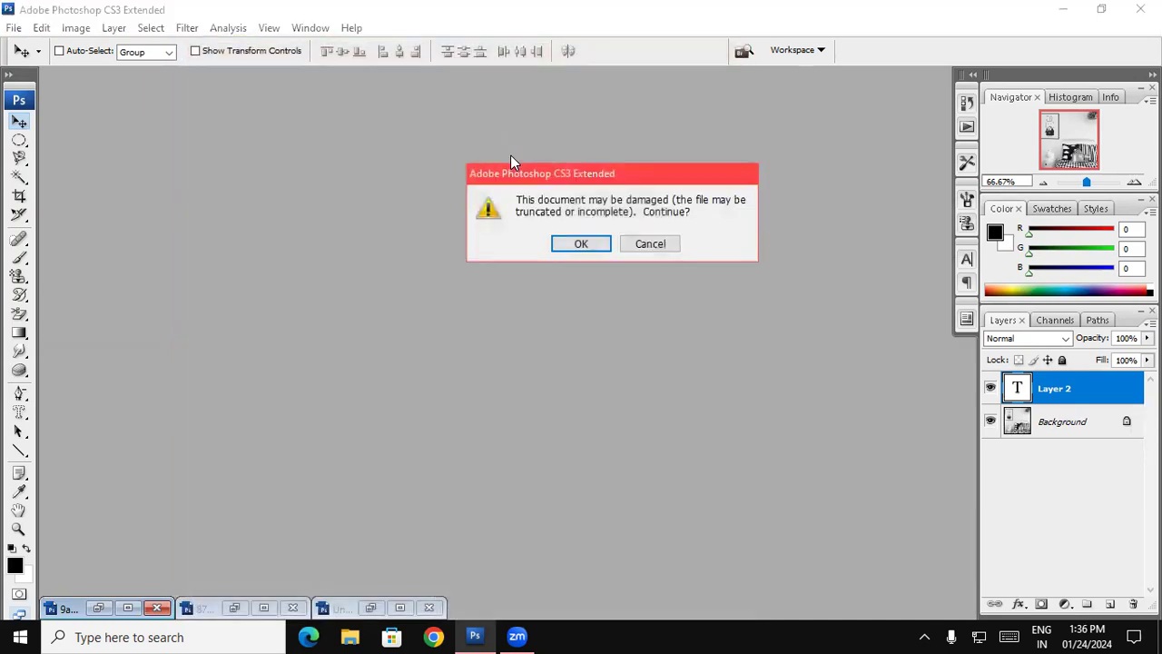
{"action": "left_click", "coordinate": [582, 243]}
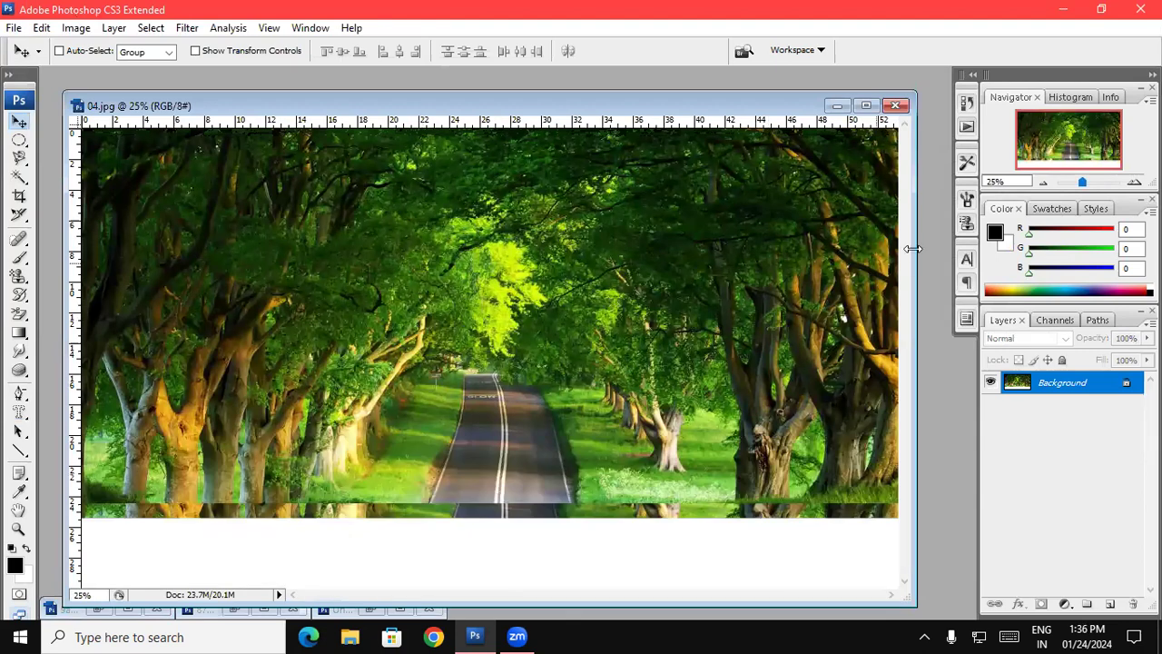
Create a new blank document with default settings and bring 04.jpg to the front
{"action": "key", "text": "ctrl+n"}
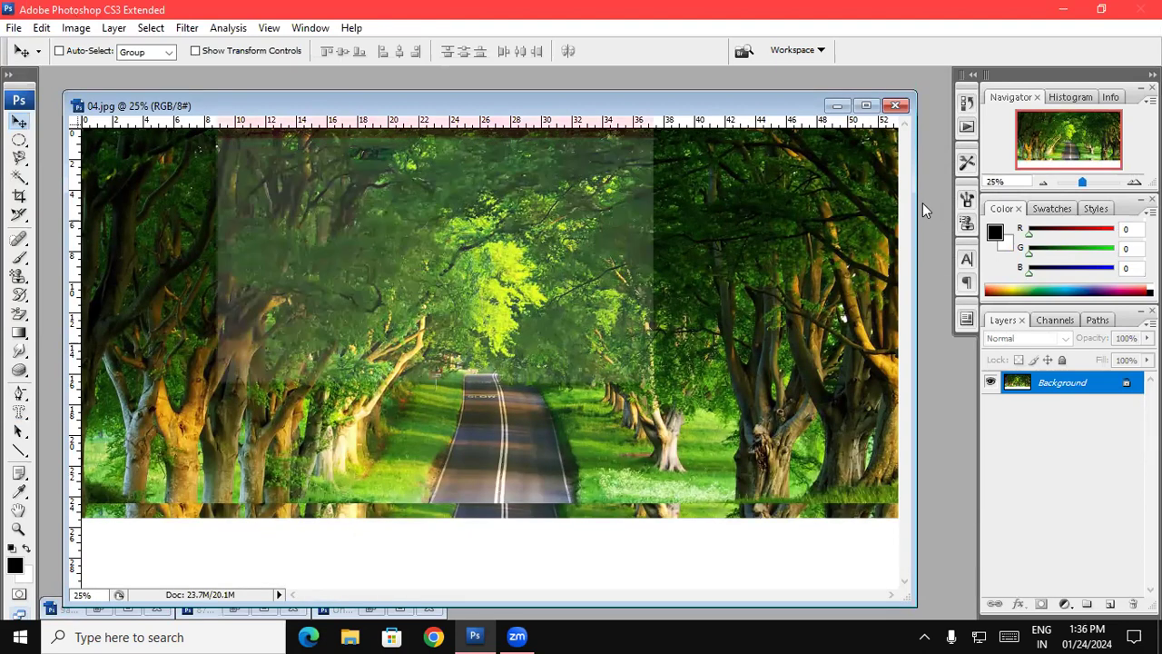
{"action": "left_click", "coordinate": [608, 146]}
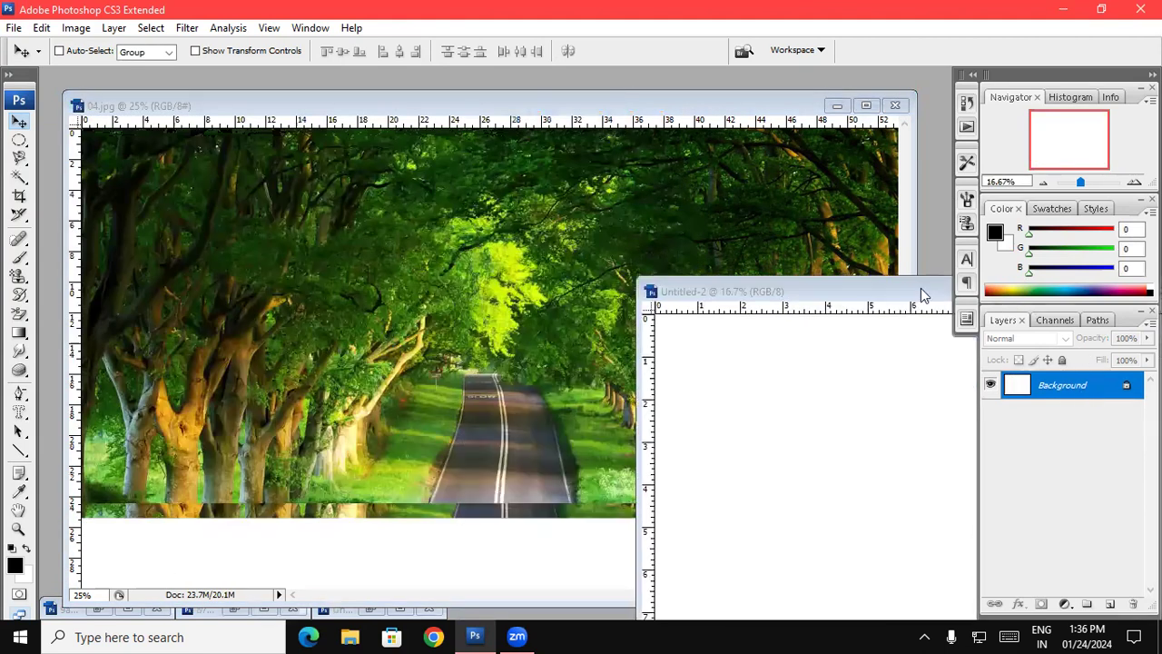
{"action": "left_click", "coordinate": [368, 245]}
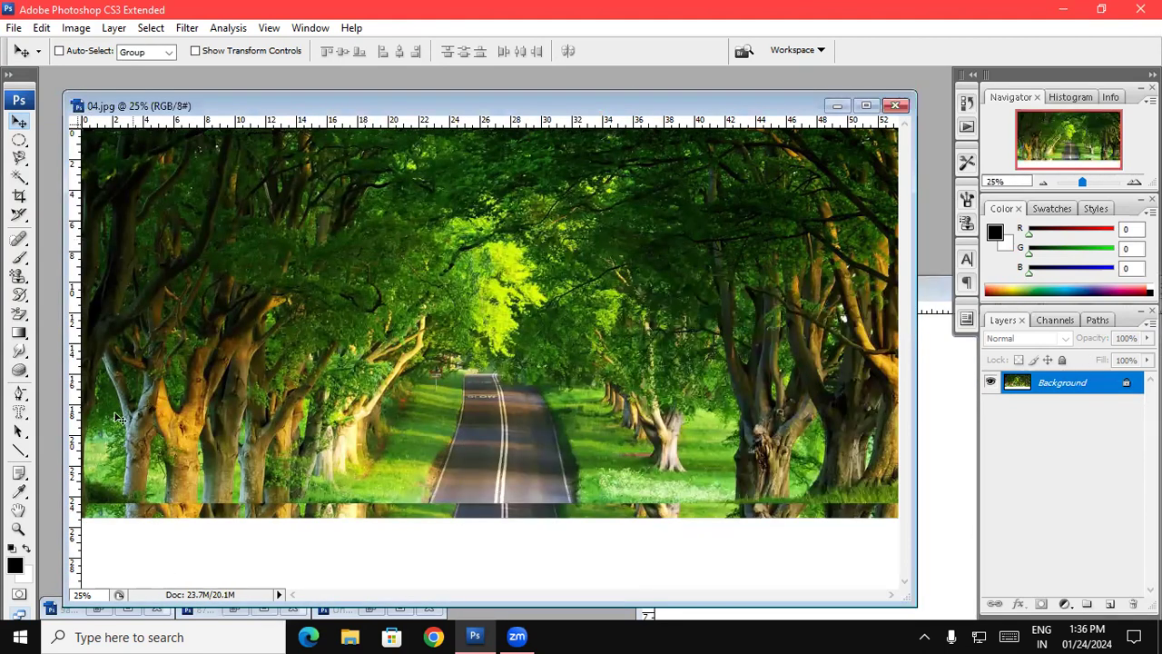
{"action": "left_click", "coordinate": [19, 412]}
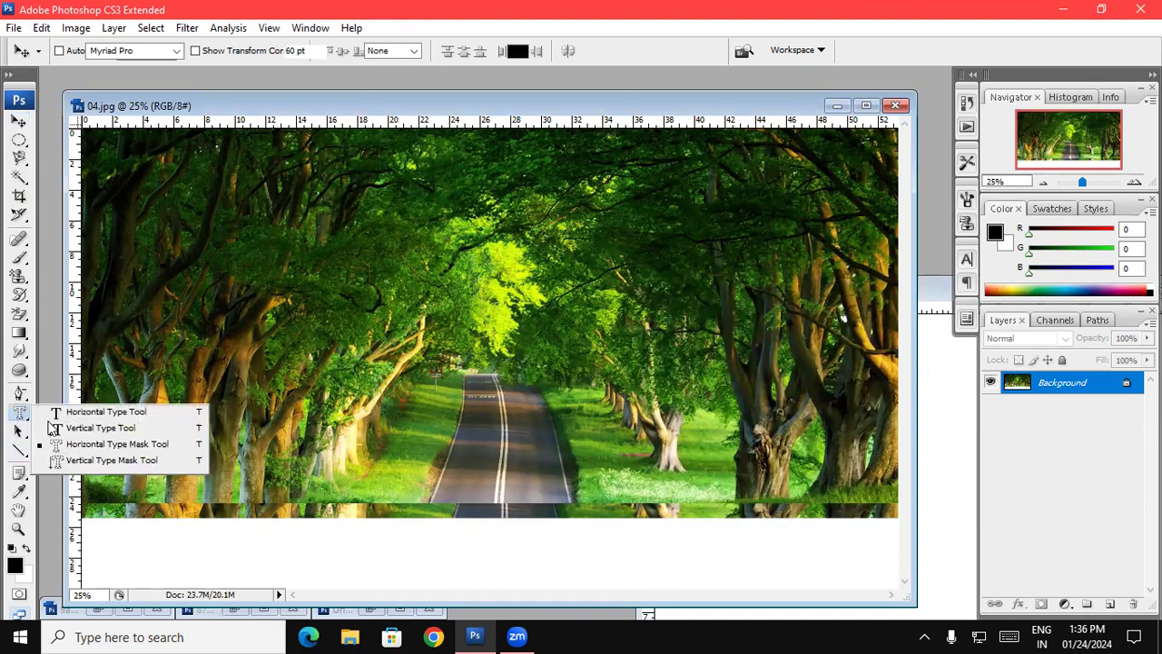
Type 'H' as a 72 pt Horizontal Type Mask near the photo's upper-left and commit it
{"action": "left_click", "coordinate": [80, 457]}
{"action": "left_click", "coordinate": [275, 218]}
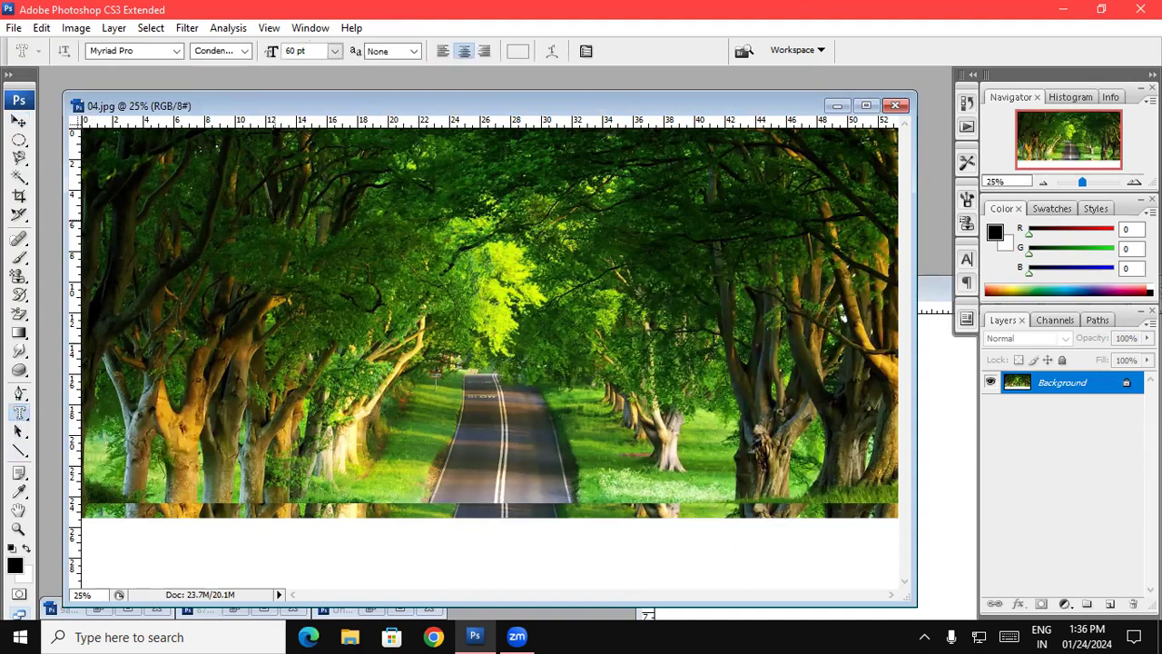
{"action": "type", "text": "H"}
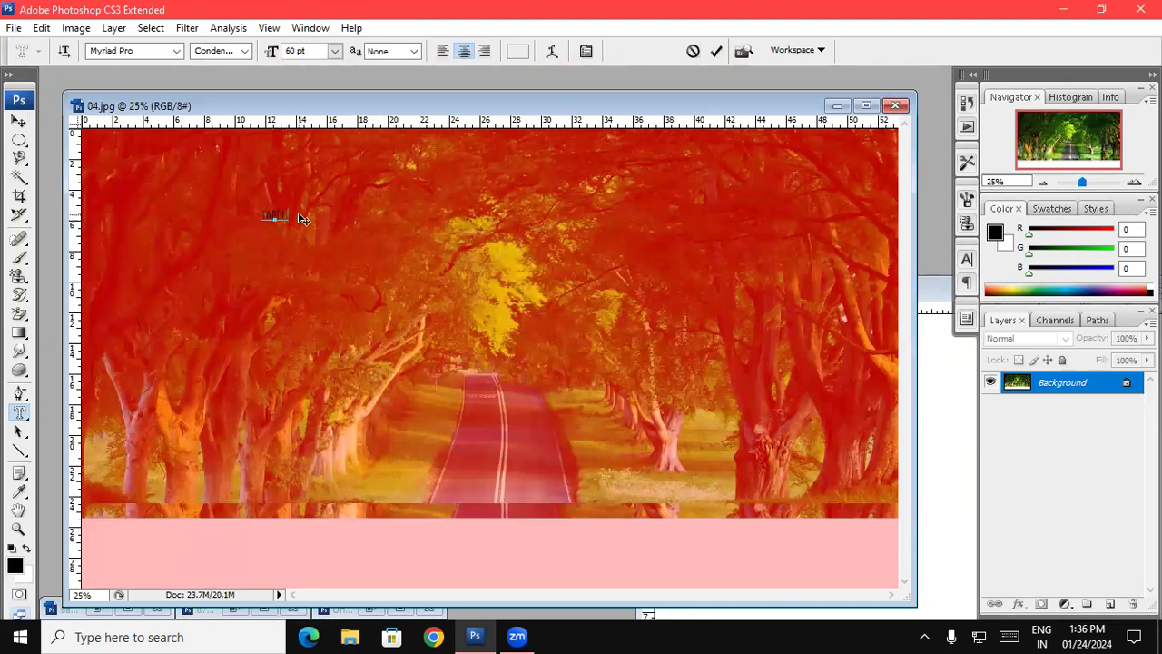
{"action": "double_click", "coordinate": [274, 216]}
{"action": "left_click", "coordinate": [335, 51]}
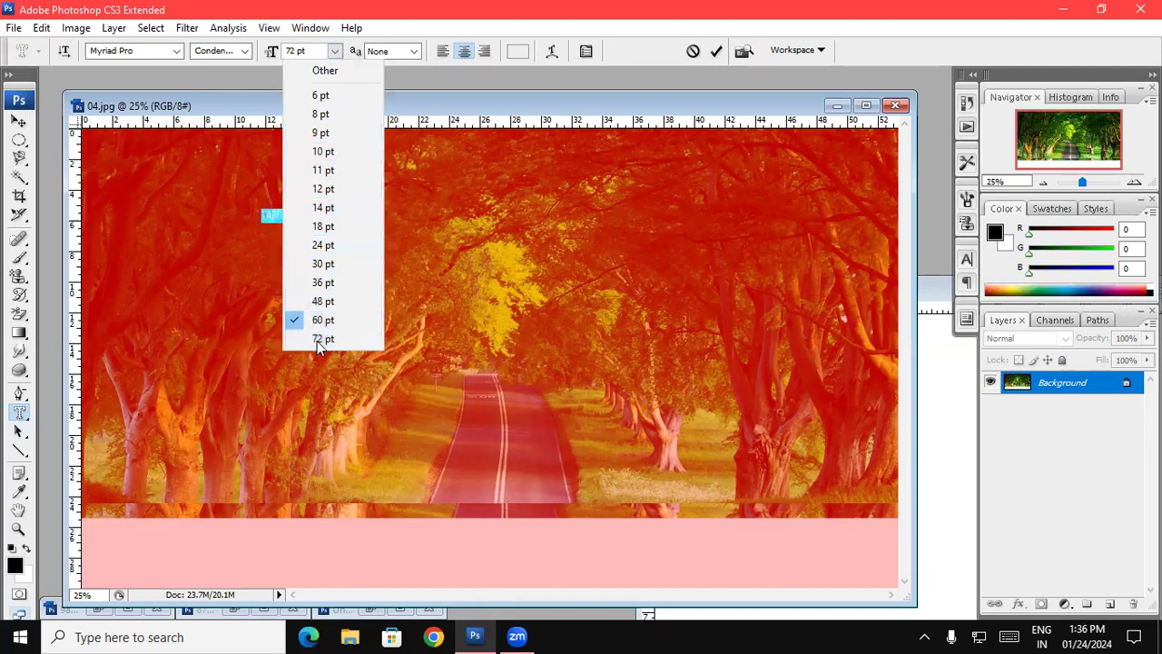
{"action": "left_click", "coordinate": [316, 339]}
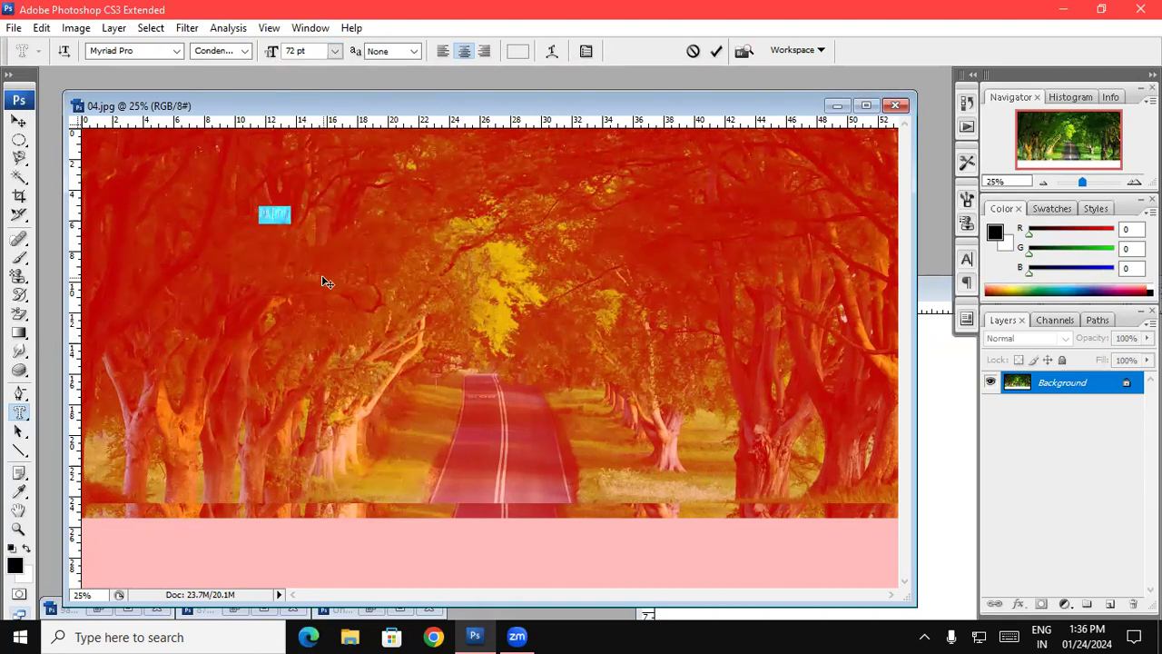
{"action": "left_click", "coordinate": [20, 121]}
Drag the forest image into Untitled-2, then undo that new layer
{"action": "left_click_drag", "start_coordinate": [510, 106], "coordinate": [335, 151]}
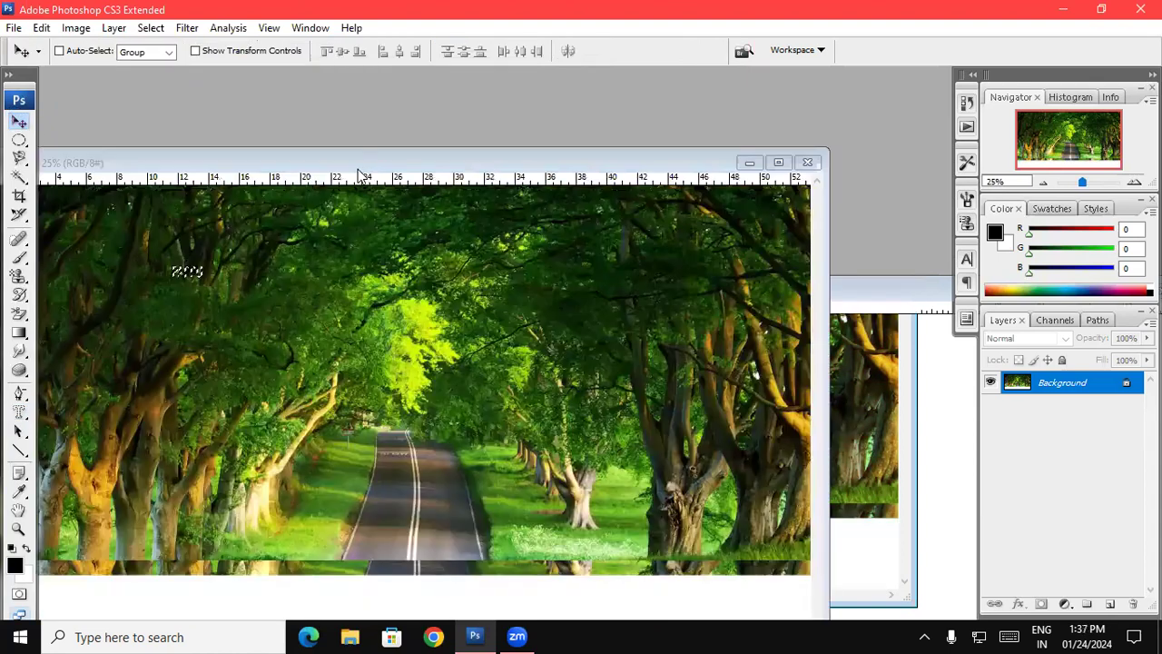
{"action": "left_click", "coordinate": [129, 261]}
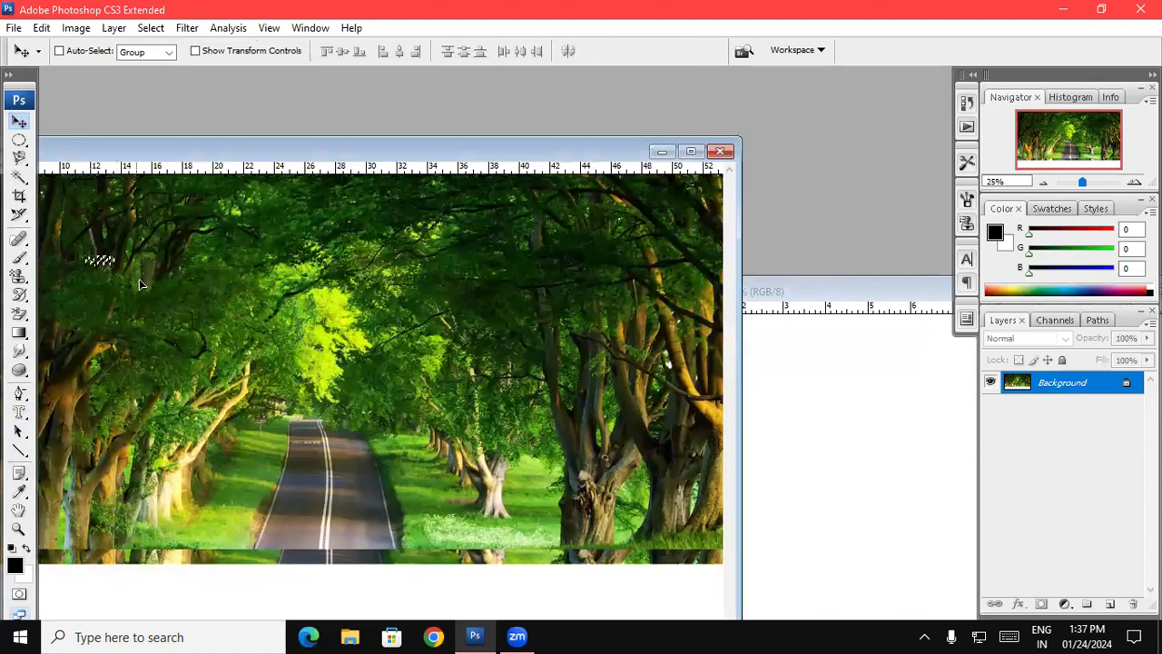
{"action": "left_click_drag", "start_coordinate": [756, 391], "coordinate": [824, 448]}
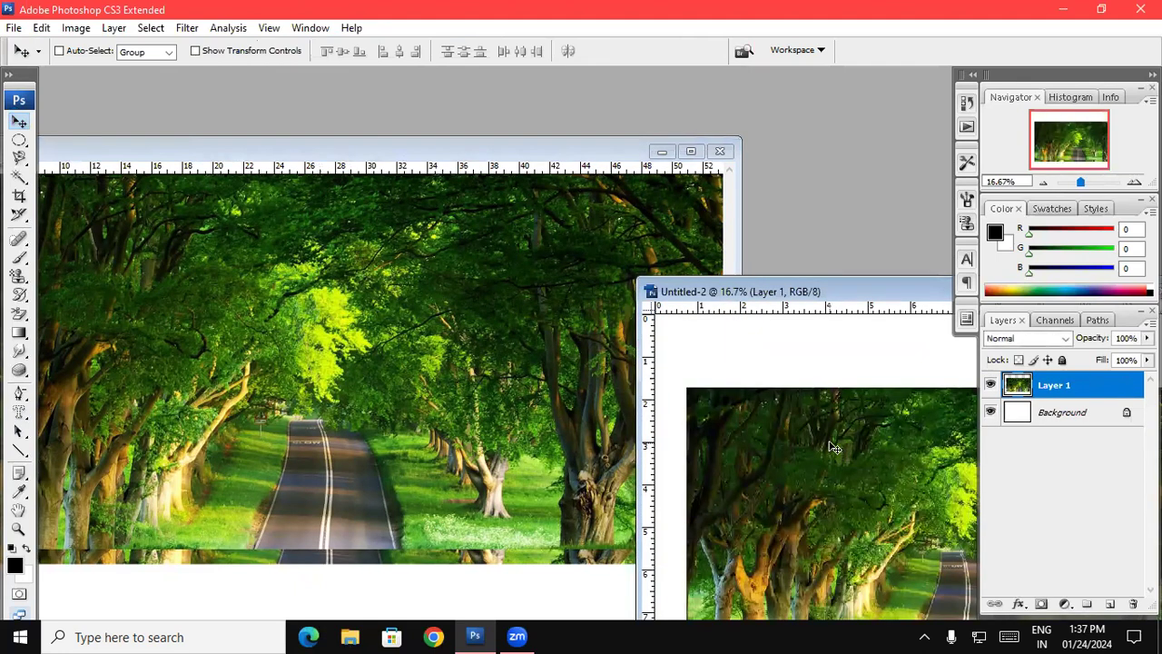
{"action": "key", "text": "ctrl+z"}
Zoom the forest photo to 50% and place the Untitled-2 window over it
{"action": "left_click", "coordinate": [254, 225]}
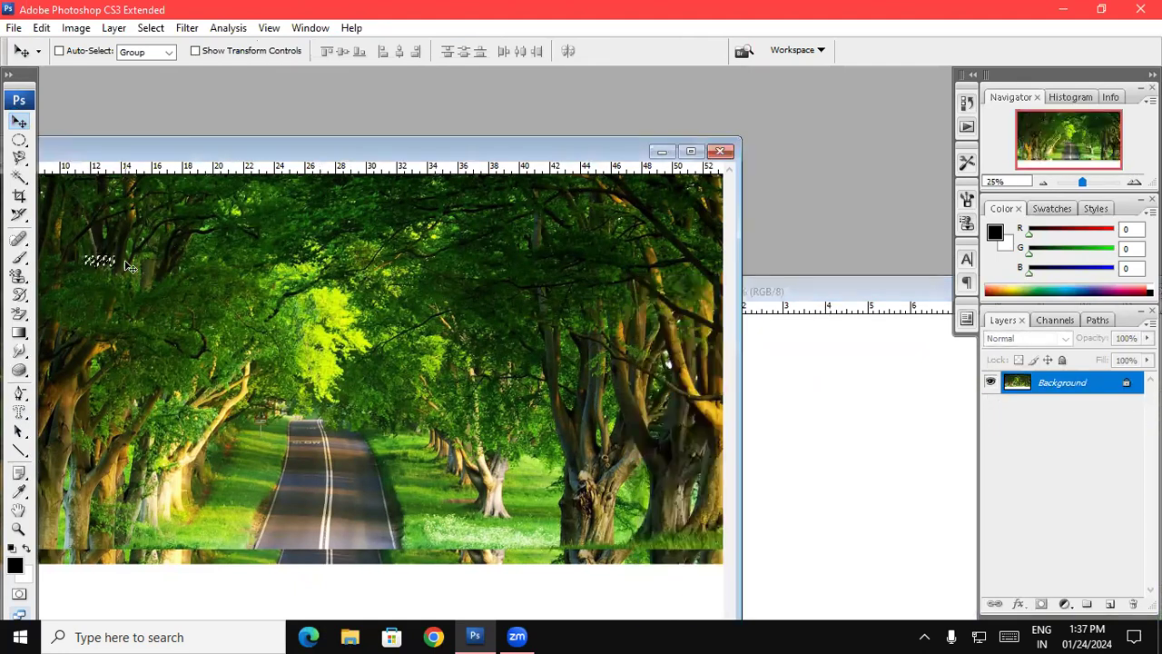
{"action": "key", "text": "ctrl+plus"}
{"action": "key", "text": "ctrl+plus"}
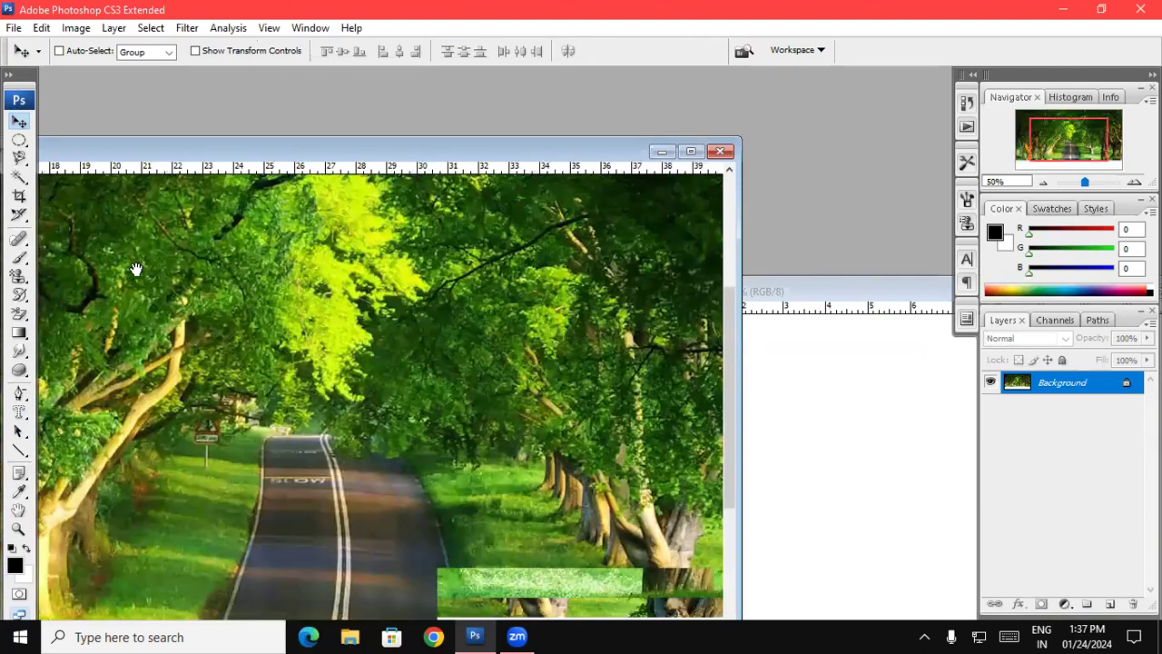
{"action": "left_click_drag", "start_coordinate": [135, 269], "coordinate": [493, 454]}
{"action": "mouse_move", "coordinate": [269, 363]}
{"action": "left_mouse_down"}
{"action": "mouse_move", "coordinate": [246, 311]}
{"action": "mouse_move", "coordinate": [849, 448]}
{"action": "left_mouse_up"}
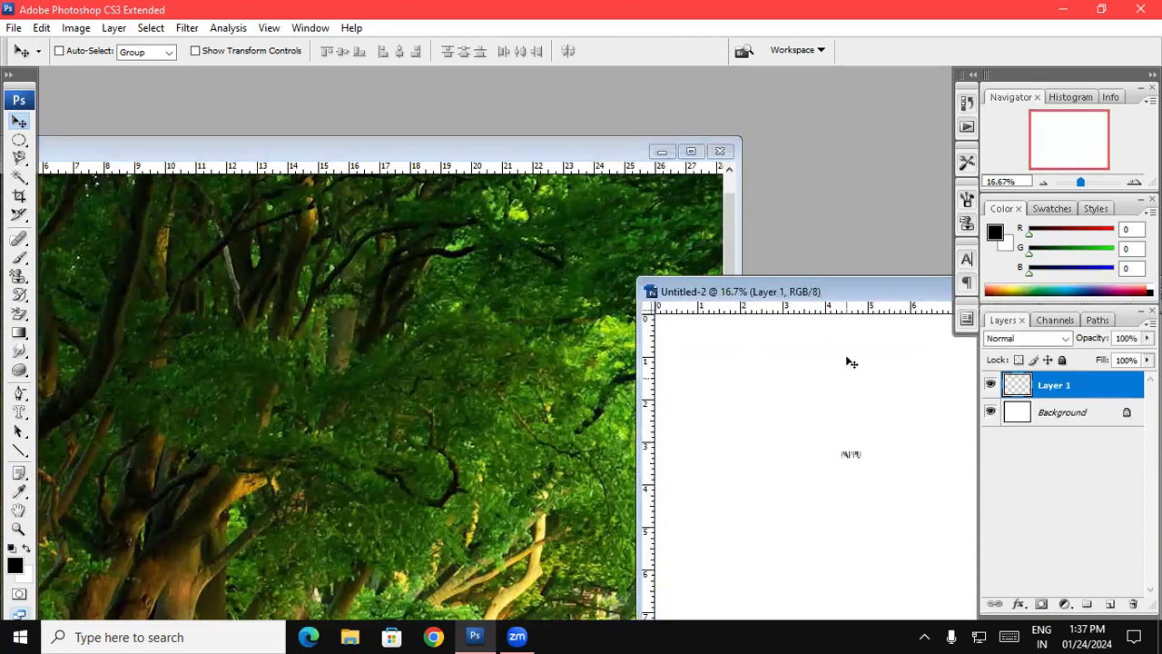
{"action": "left_click_drag", "start_coordinate": [831, 293], "coordinate": [379, 161]}
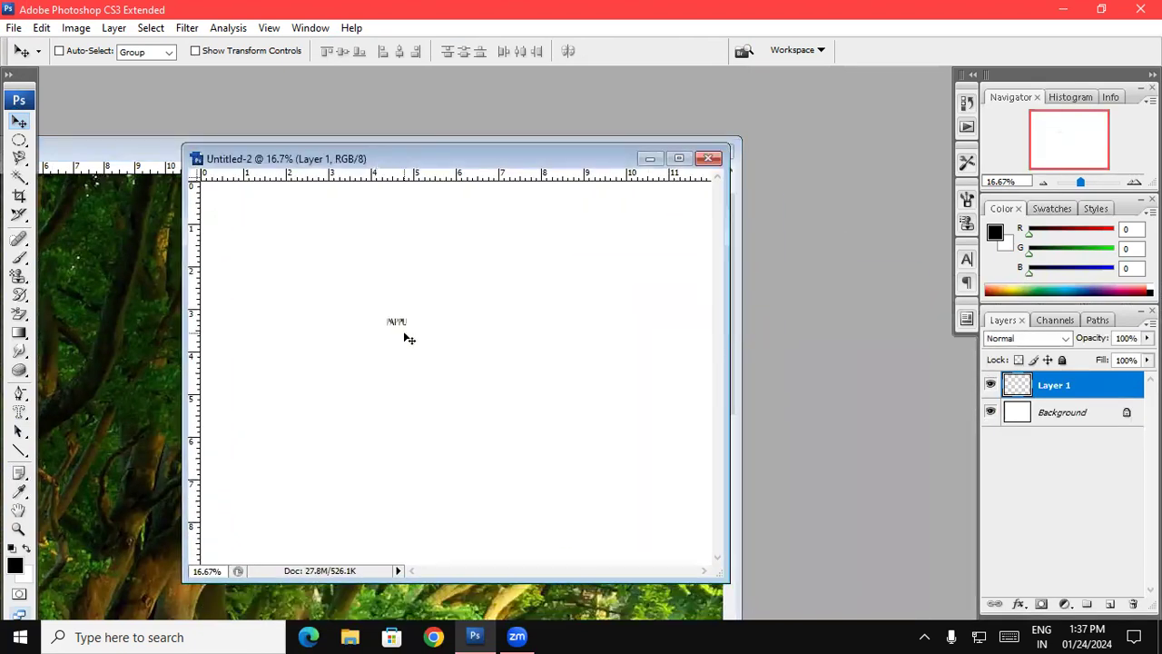
Free-transform PAPPU to fill much of Untitled-2 and shift it up-left
{"action": "key", "text": "ctrl+t"}
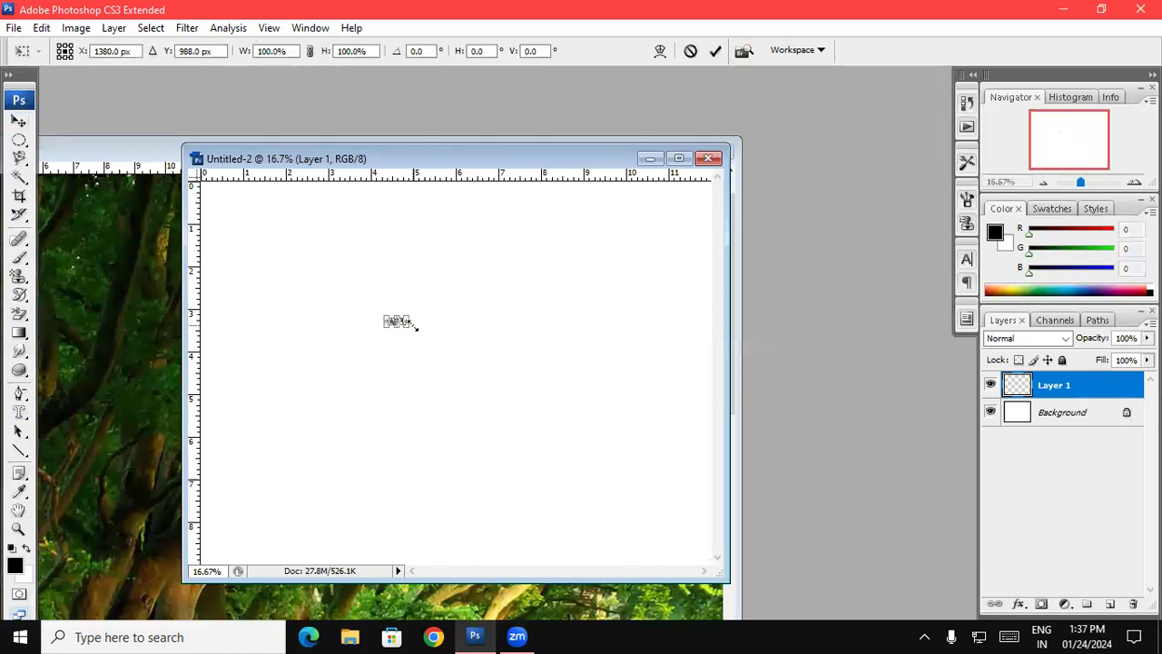
{"action": "left_click_drag", "start_coordinate": [409, 328], "coordinate": [750, 482]}
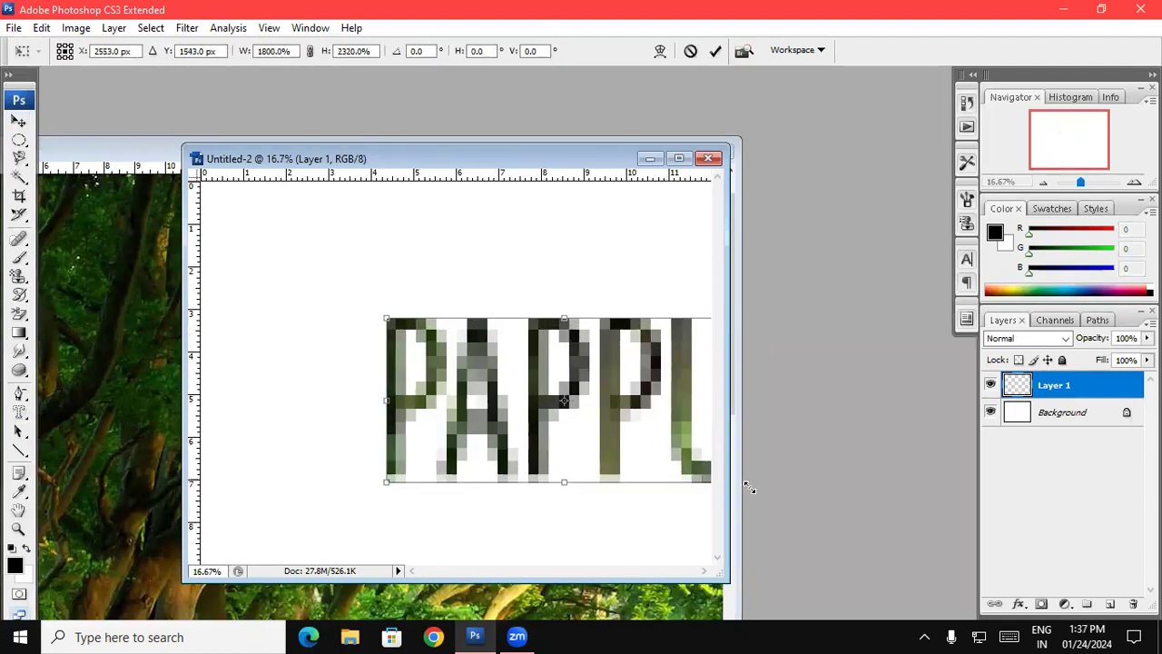
{"action": "left_click_drag", "start_coordinate": [617, 420], "coordinate": [486, 373]}
{"action": "key", "text": "Return"}
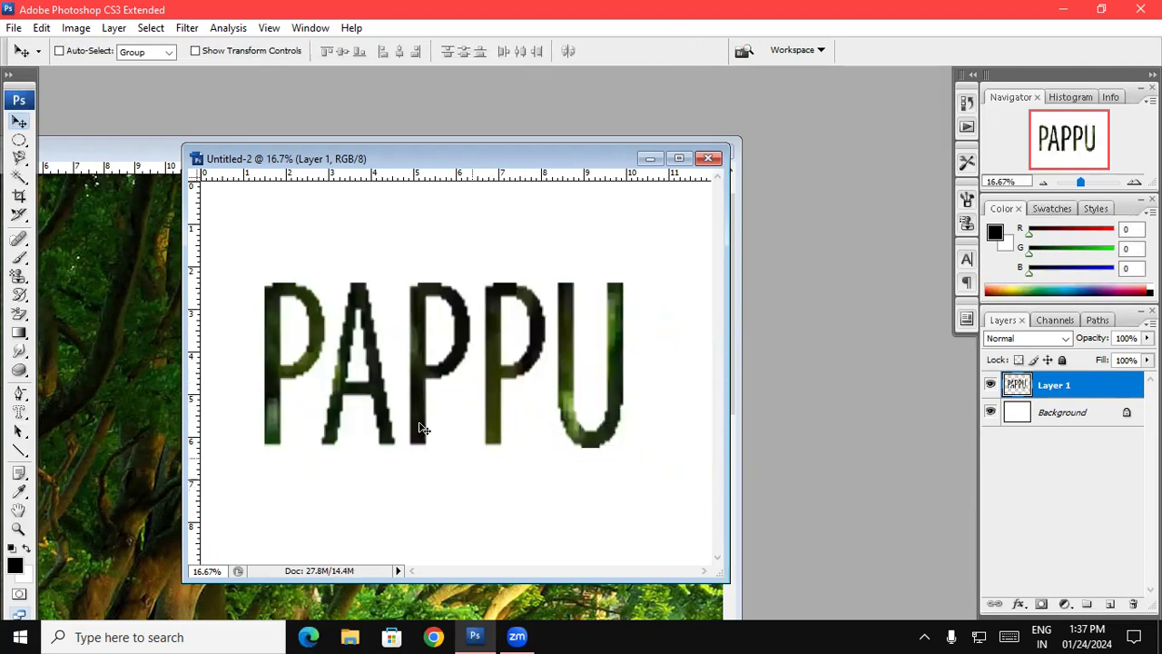
Type PAPPU as a Bold Condensed, centre-aligned type mask on the forest photo
{"action": "left_click", "coordinate": [96, 182]}
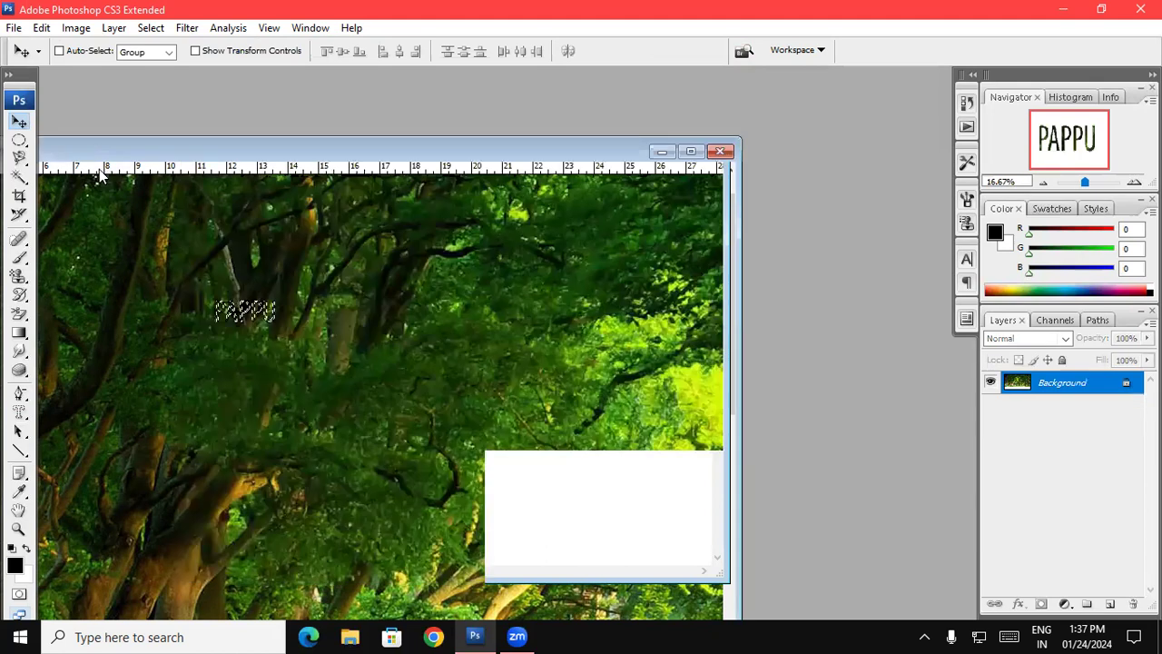
{"action": "left_click", "coordinate": [19, 411]}
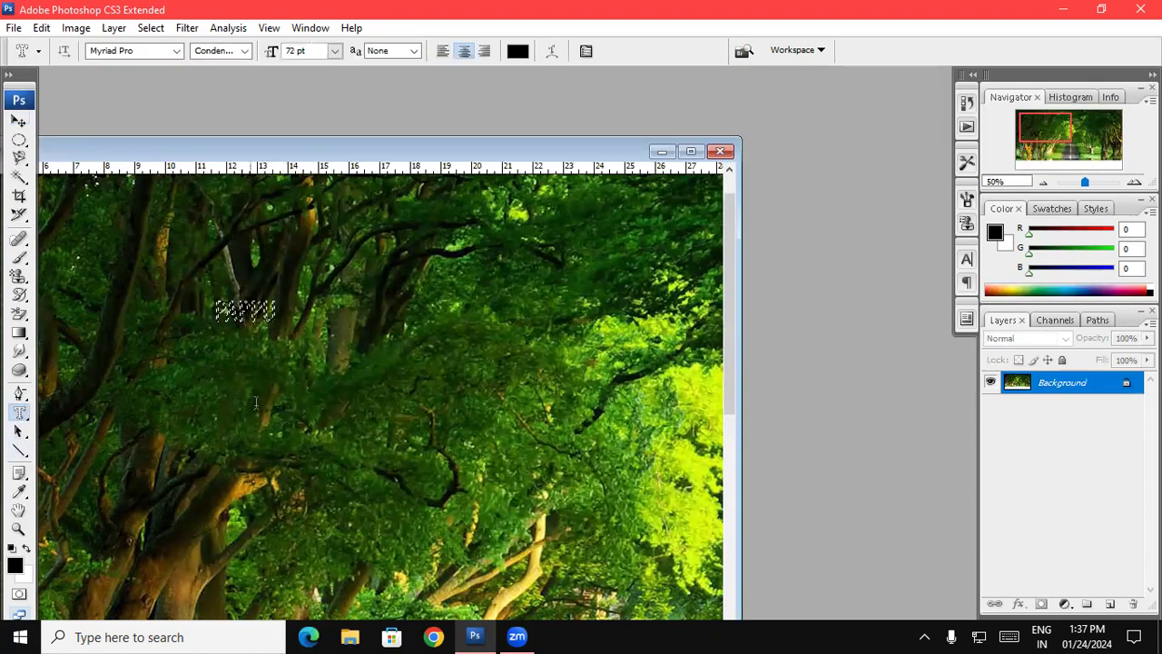
{"action": "left_click", "coordinate": [218, 385]}
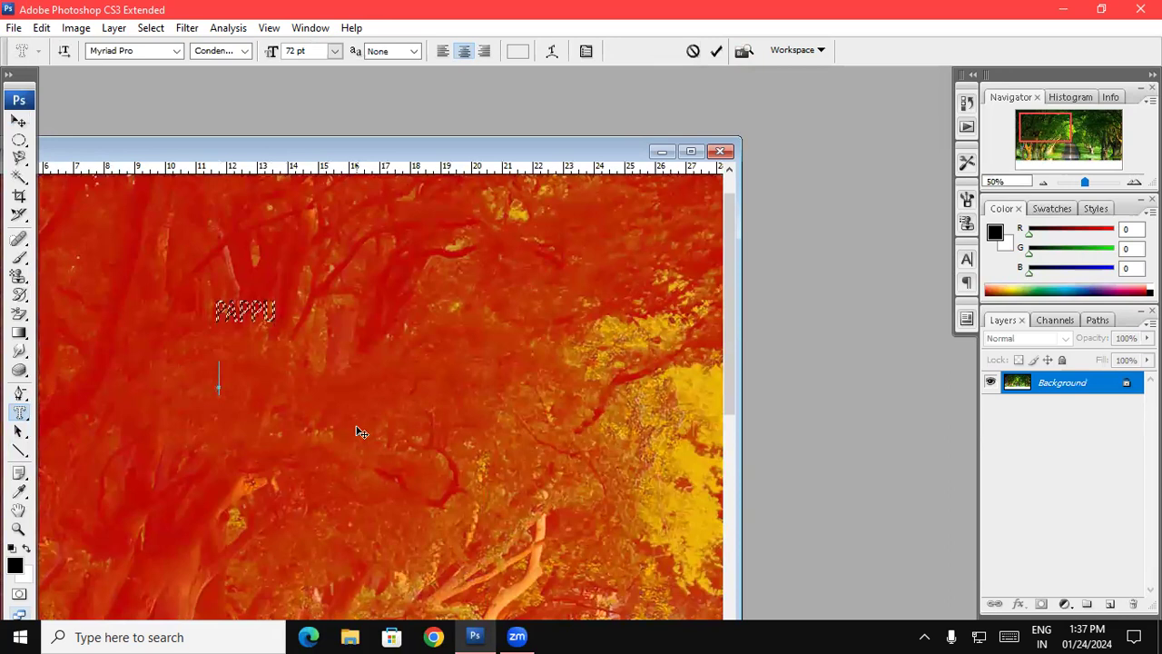
{"action": "left_click", "coordinate": [245, 51]}
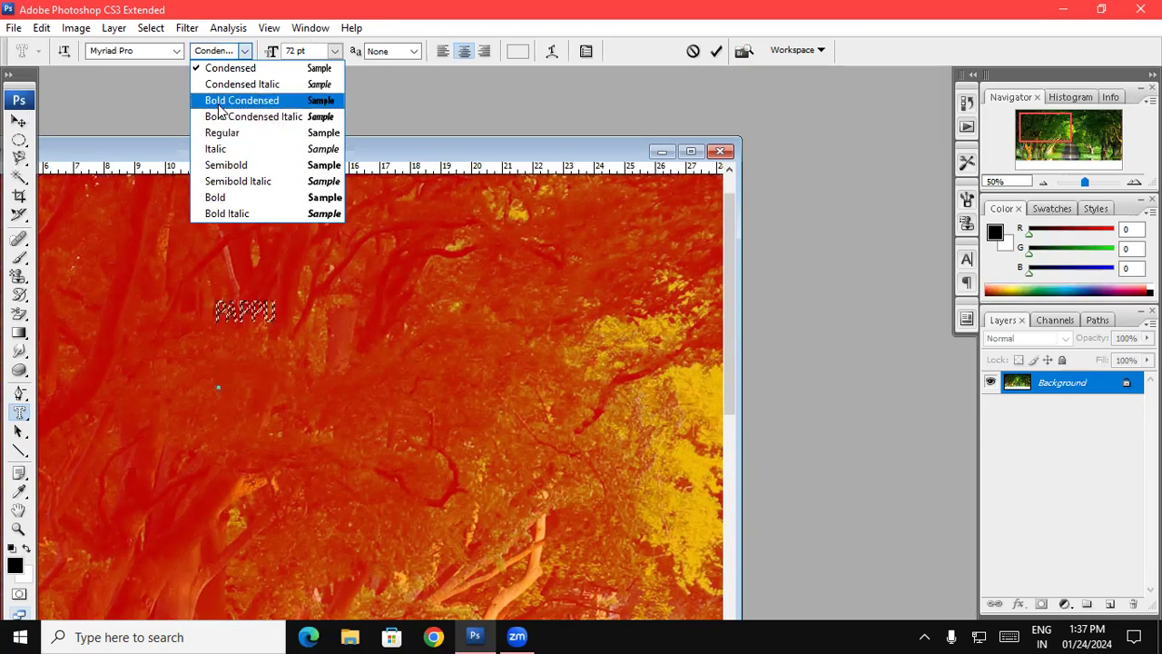
{"action": "left_click", "coordinate": [220, 101]}
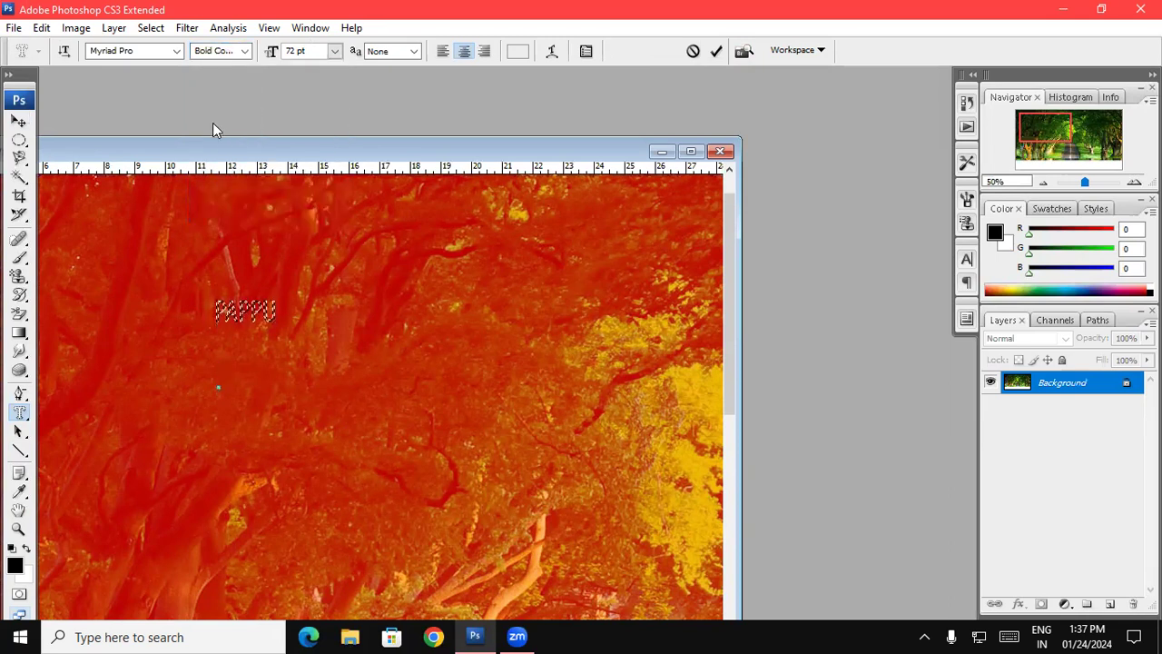
{"action": "type", "text": "PAPPU"}
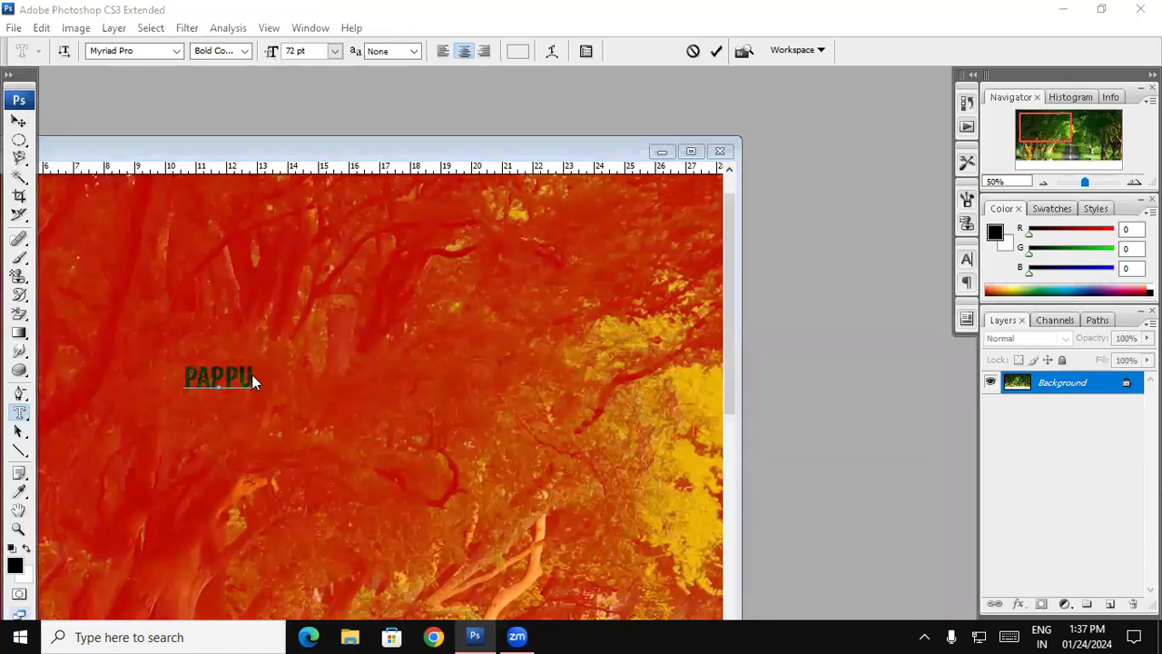
{"action": "left_click", "coordinate": [443, 51]}
{"action": "left_click", "coordinate": [464, 51]}
{"action": "left_click", "coordinate": [463, 51]}
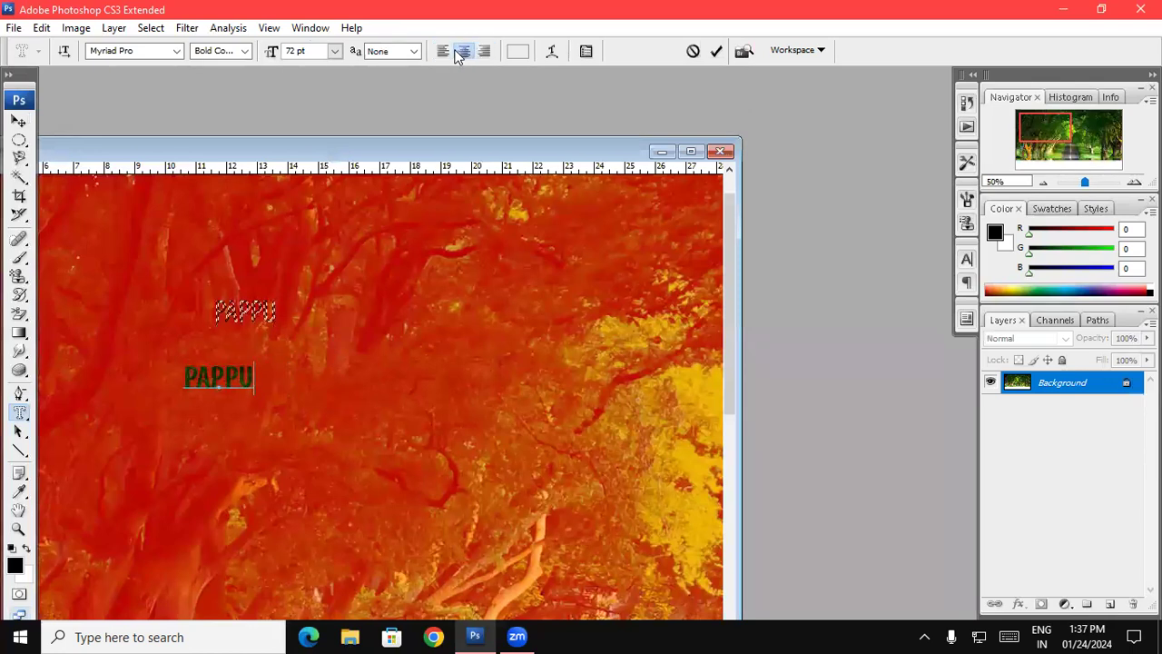
{"action": "left_click", "coordinate": [413, 54]}
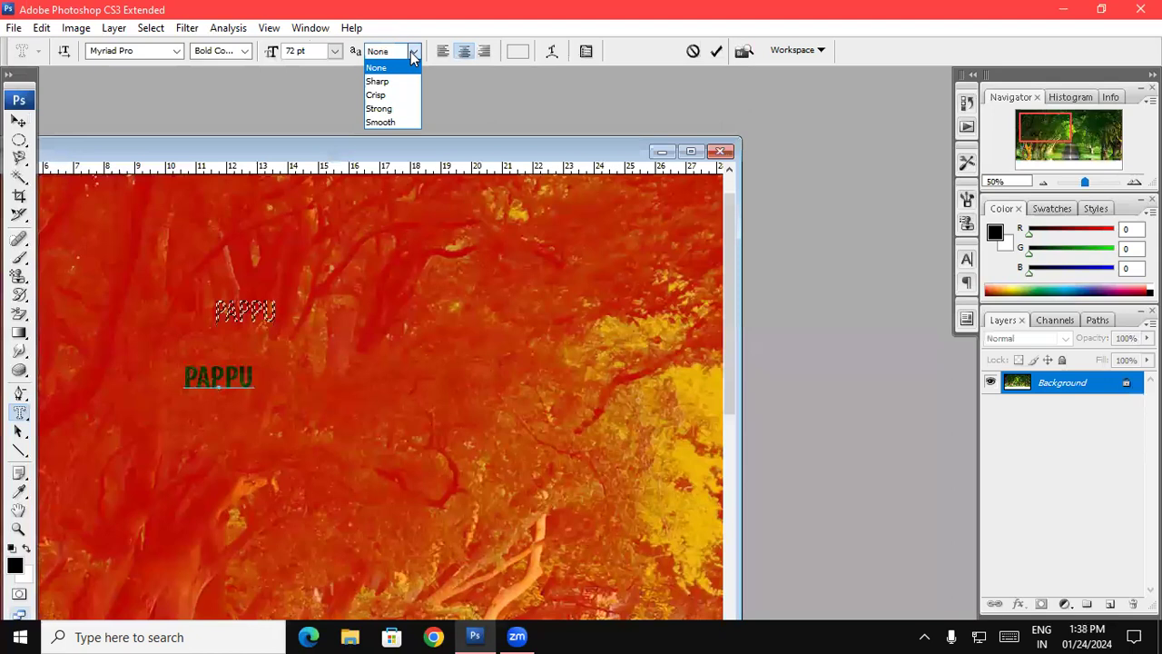
Try Crisp, None and Smooth anti-aliasing, settle on Strong, and commit the PAPPU selection
{"action": "left_click", "coordinate": [390, 95]}
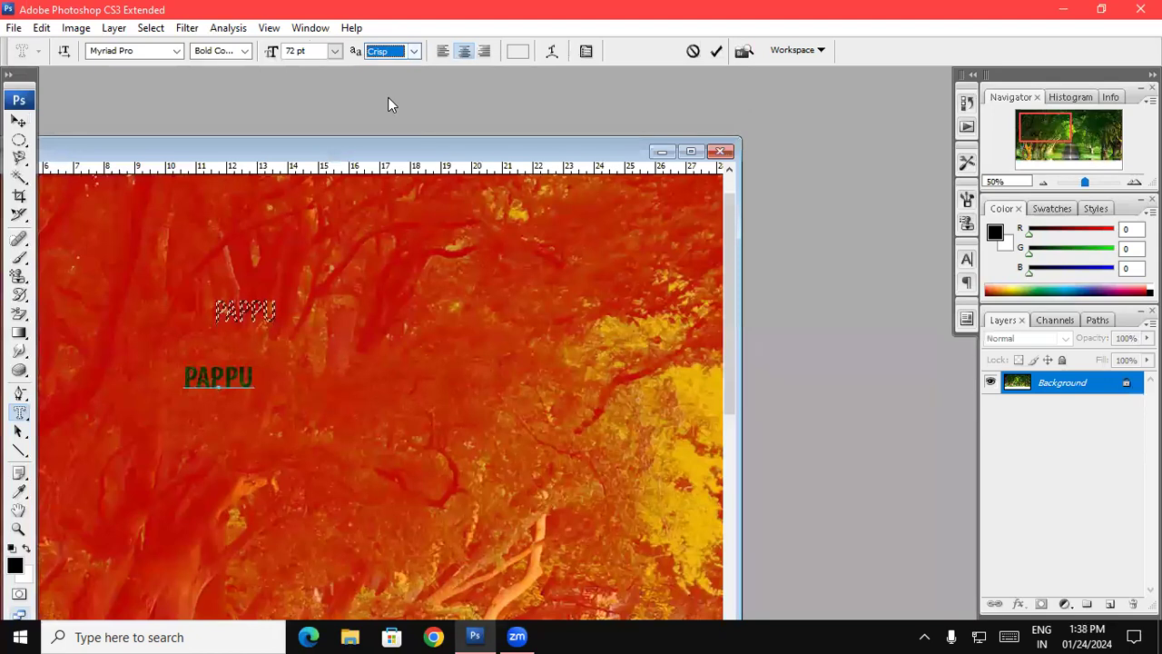
{"action": "left_click", "coordinate": [412, 54]}
{"action": "left_click", "coordinate": [400, 78]}
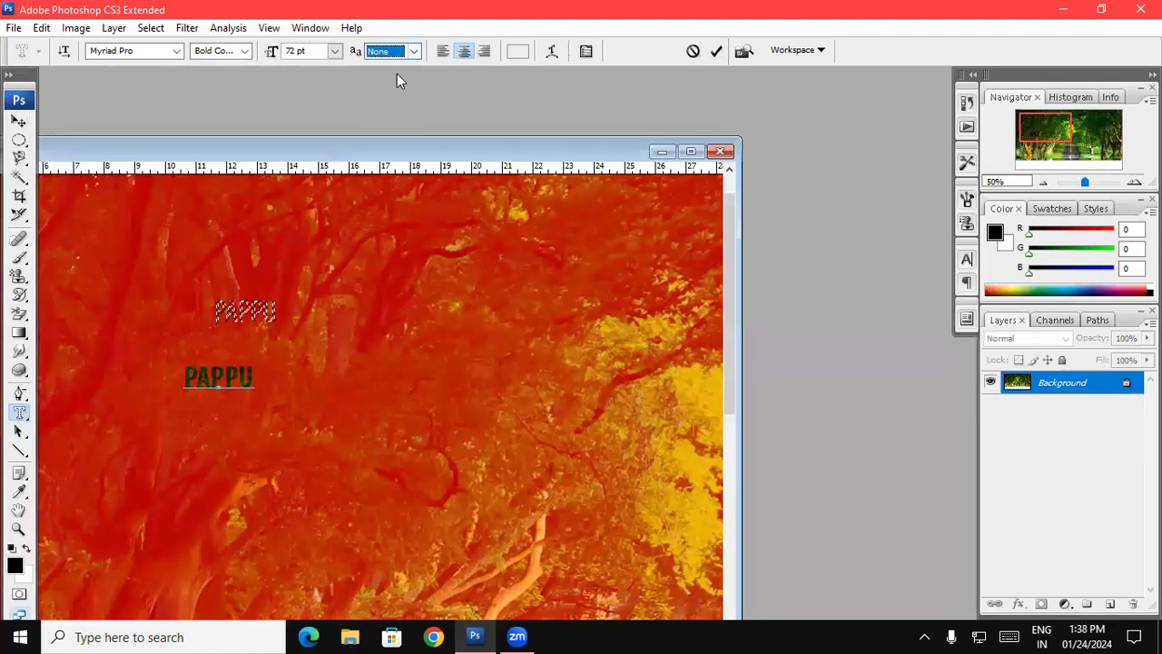
{"action": "left_click", "coordinate": [412, 57]}
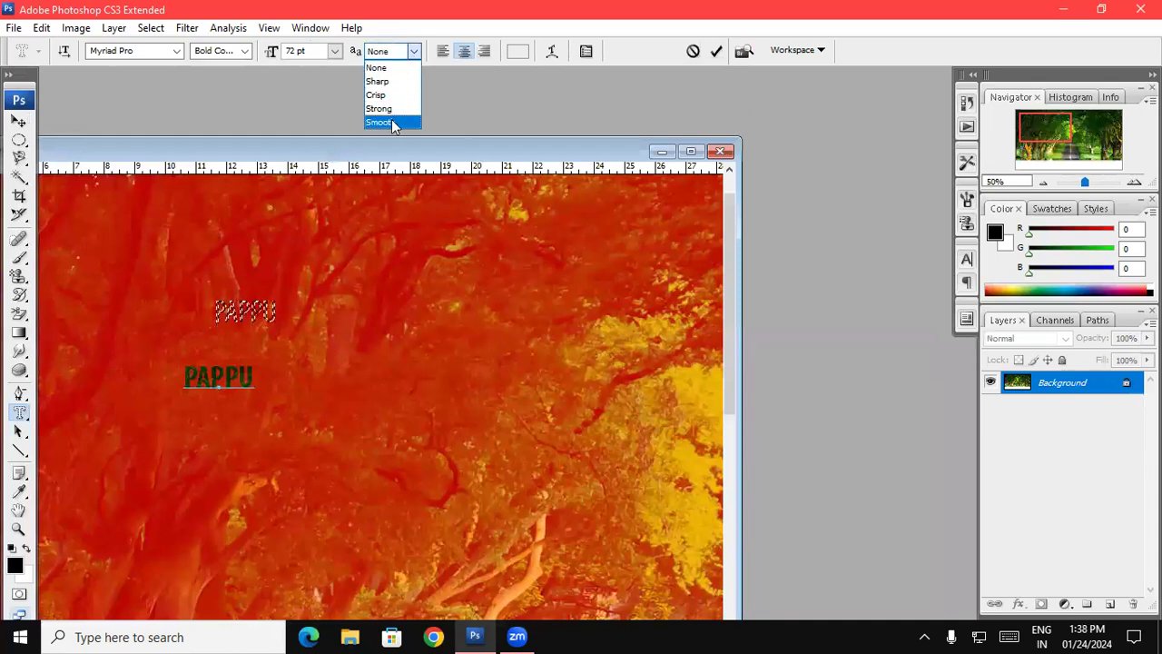
{"action": "left_click", "coordinate": [392, 119]}
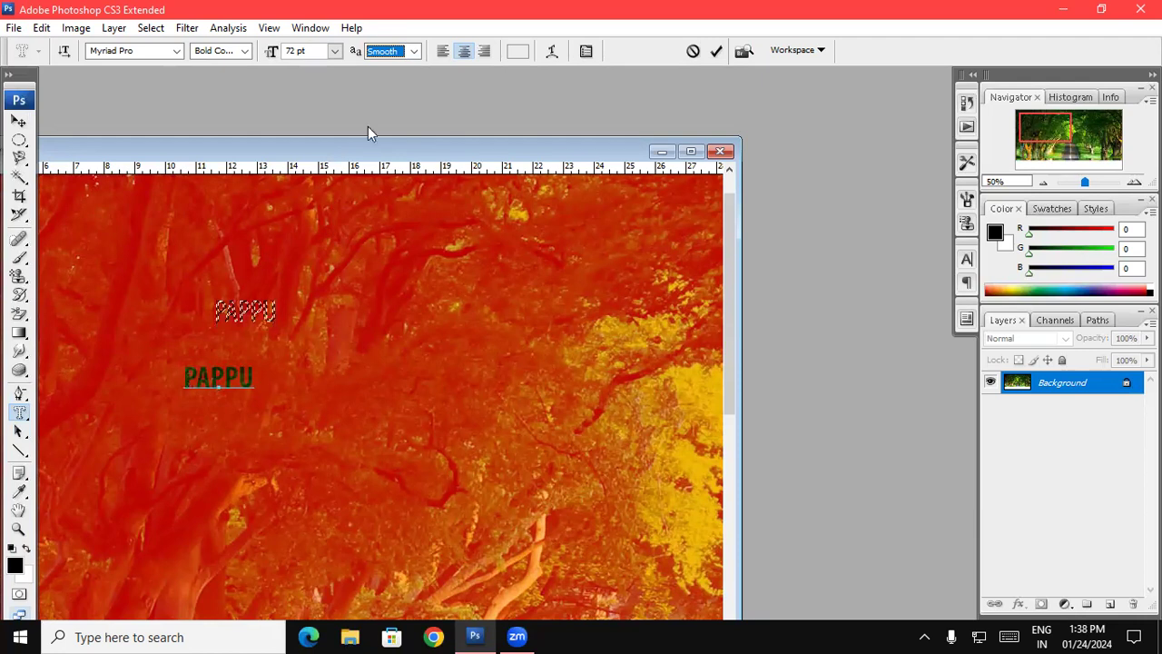
{"action": "left_click", "coordinate": [412, 54]}
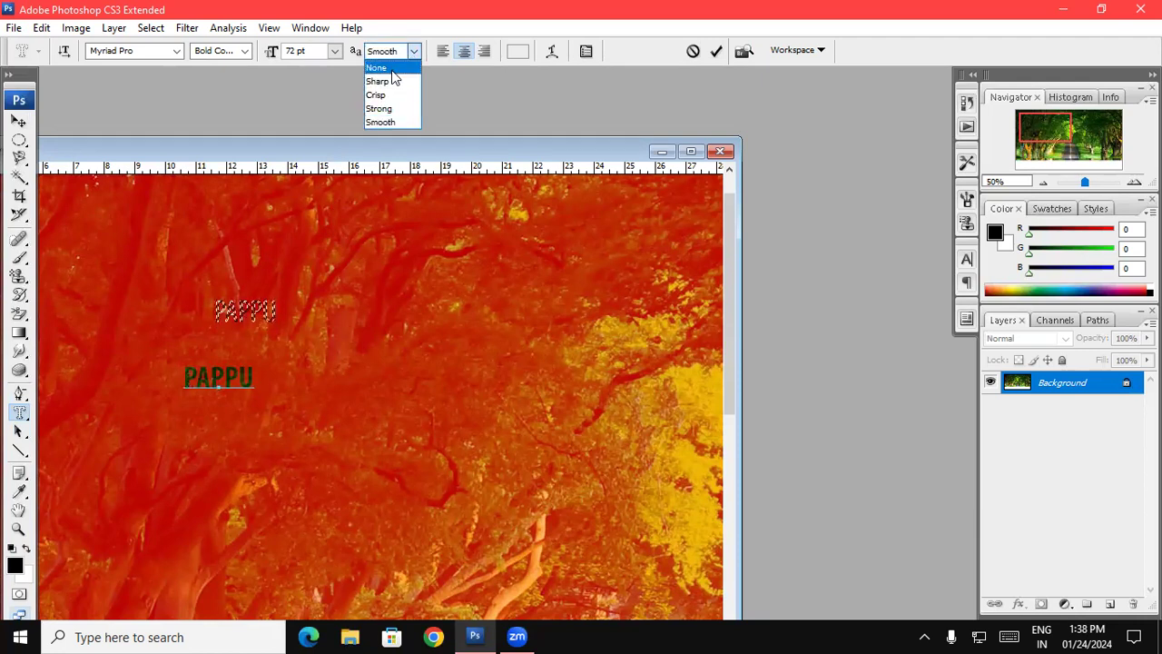
{"action": "left_click", "coordinate": [391, 69]}
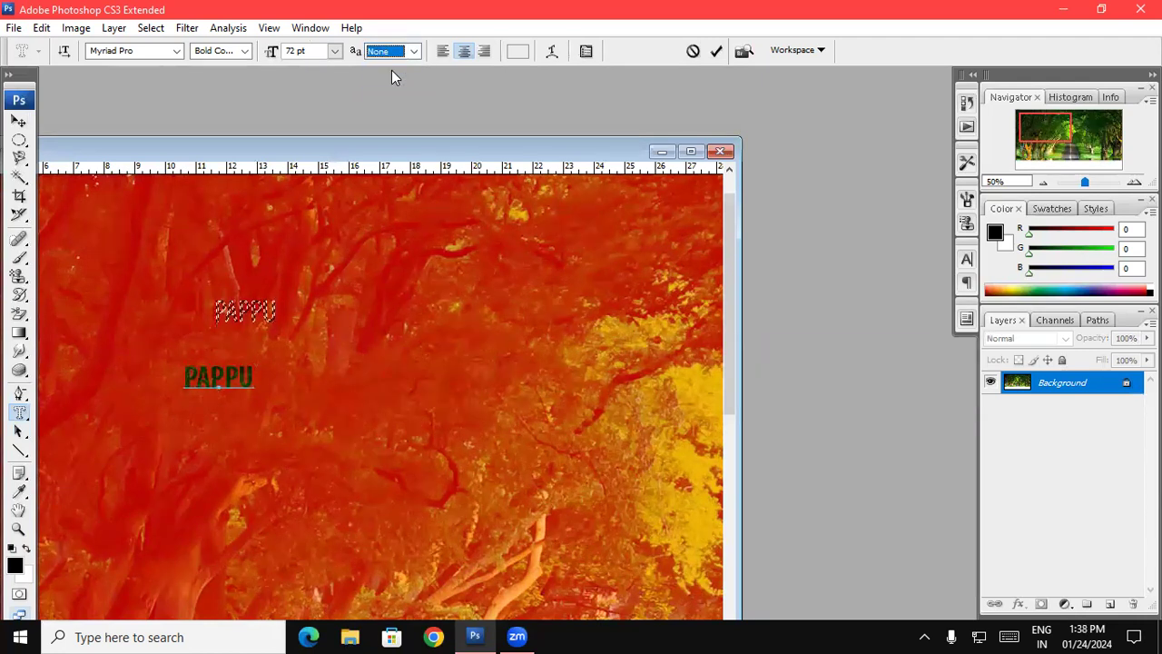
{"action": "left_click", "coordinate": [413, 55]}
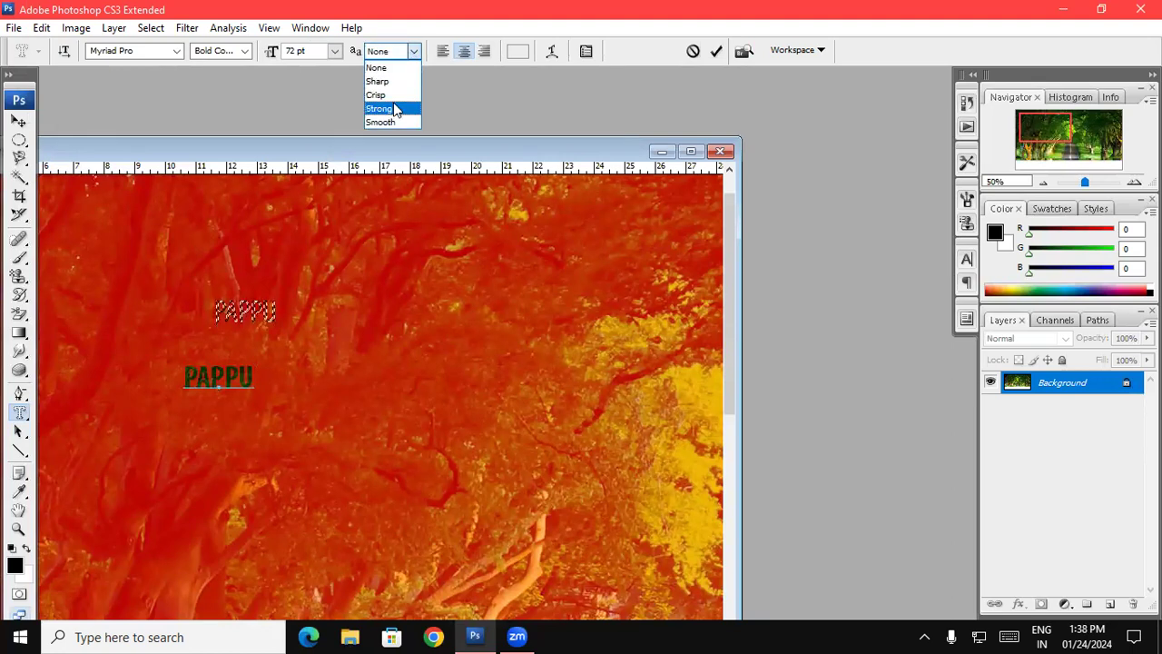
{"action": "left_click", "coordinate": [392, 109]}
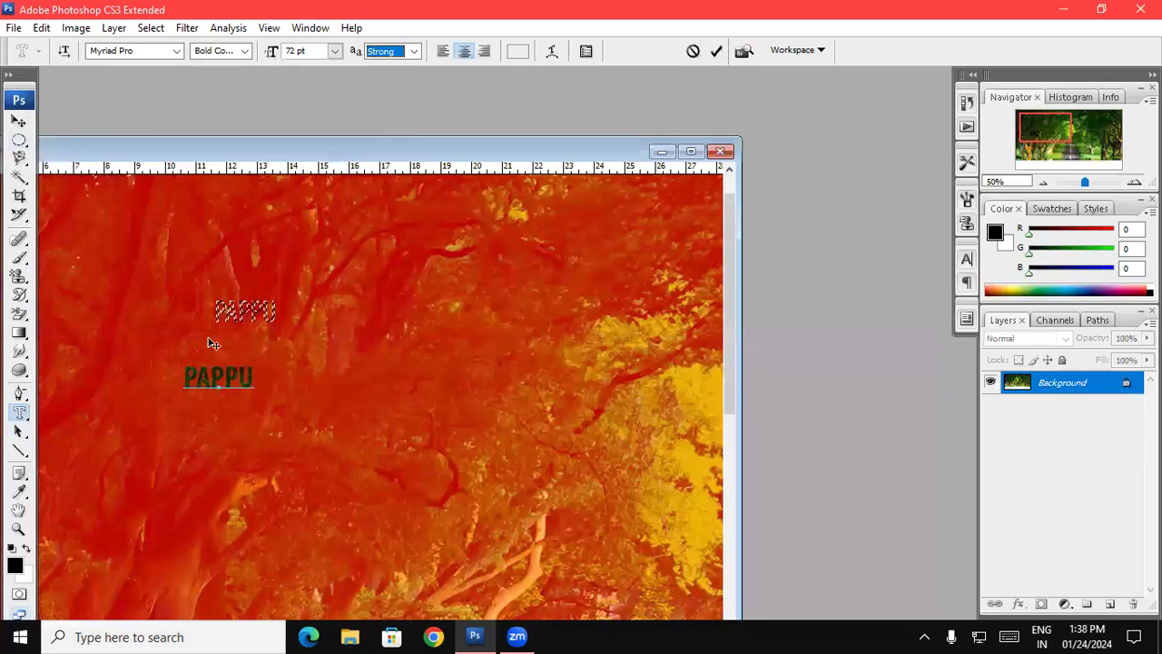
{"action": "left_click", "coordinate": [18, 121]}
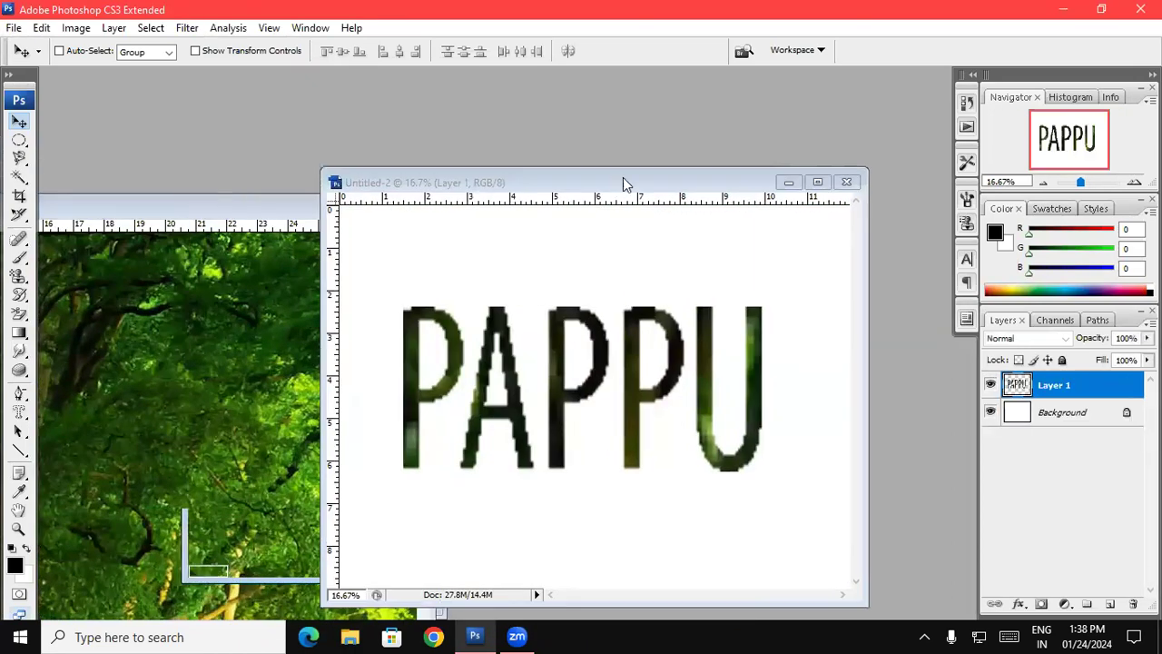
Drag the forest-textured PAPPU selection into Untitled-2 as a new layer
{"action": "left_click", "coordinate": [213, 234]}
{"action": "left_click_drag", "start_coordinate": [234, 201], "coordinate": [408, 151]}
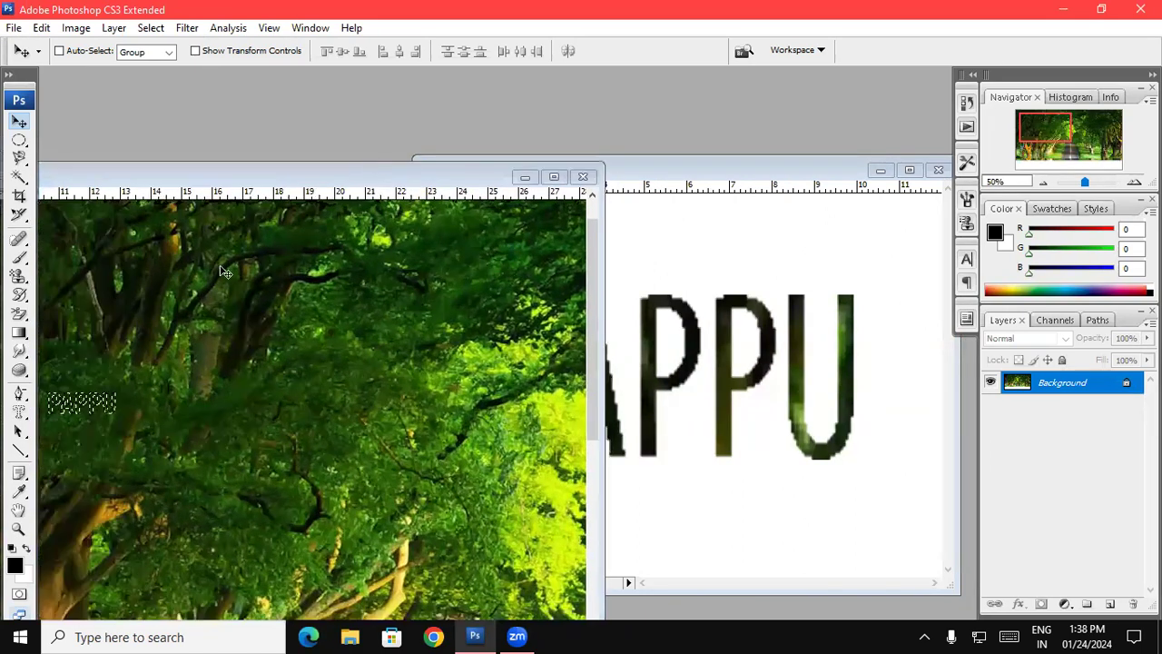
{"action": "left_click_drag", "start_coordinate": [690, 381], "coordinate": [134, 392]}
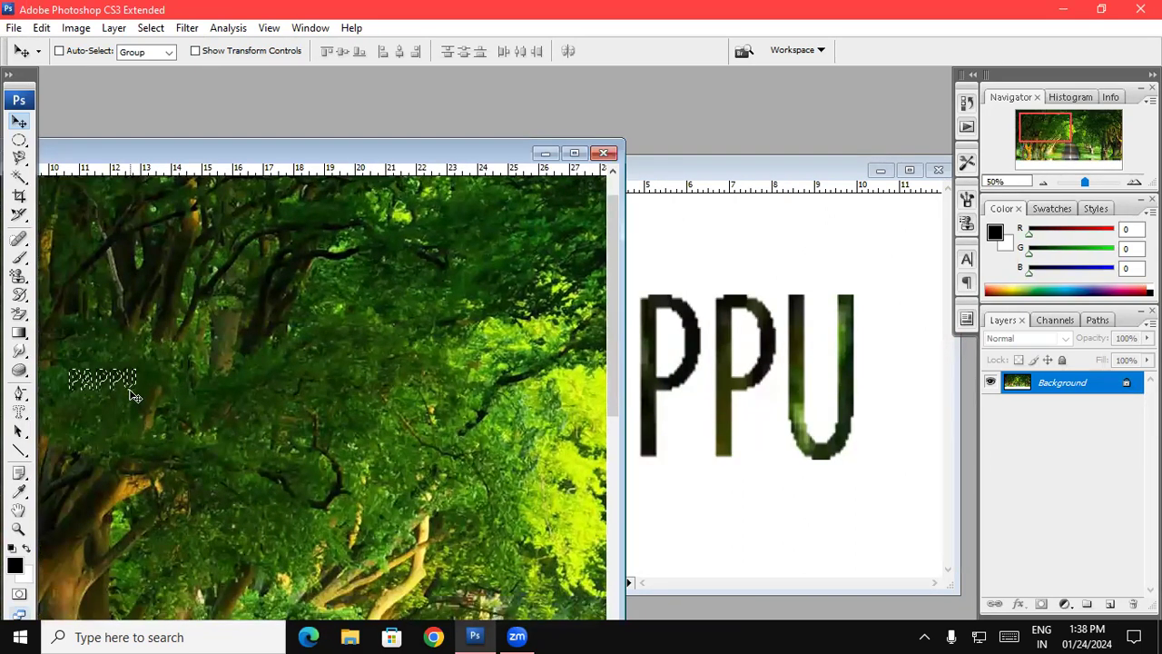
{"action": "left_click_drag", "start_coordinate": [141, 397], "coordinate": [139, 398]}
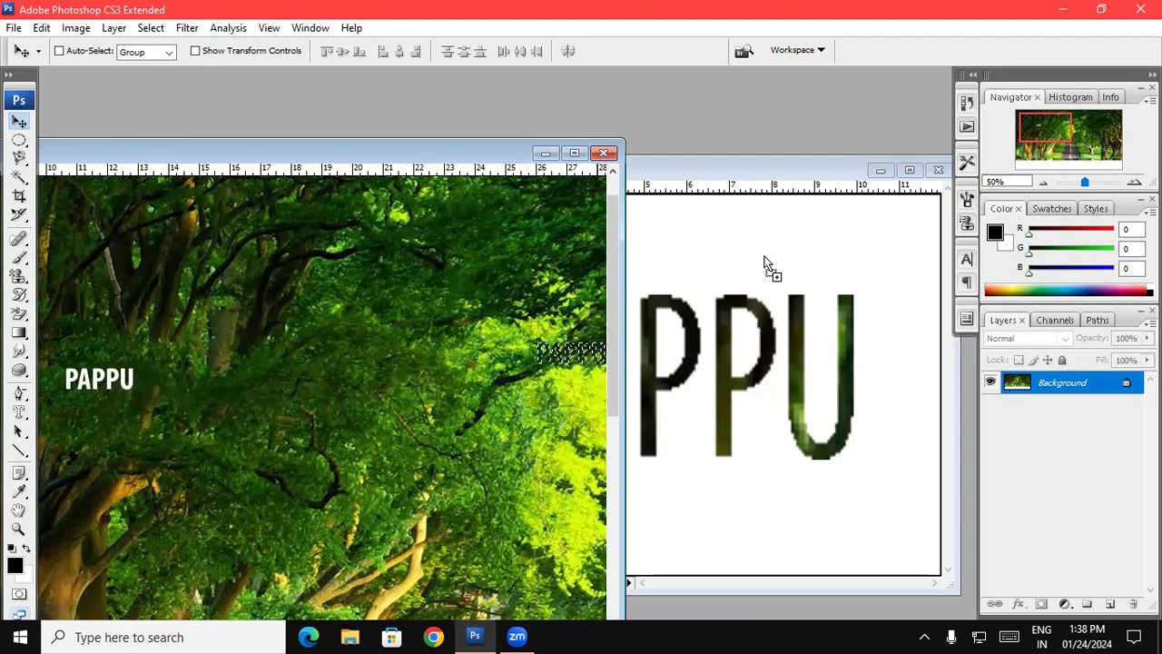
{"action": "left_click", "coordinate": [768, 256]}
{"action": "mouse_move", "coordinate": [767, 250]}
{"action": "left_mouse_down"}
{"action": "mouse_move", "coordinate": [778, 256]}
{"action": "mouse_move", "coordinate": [609, 245]}
{"action": "left_mouse_up"}
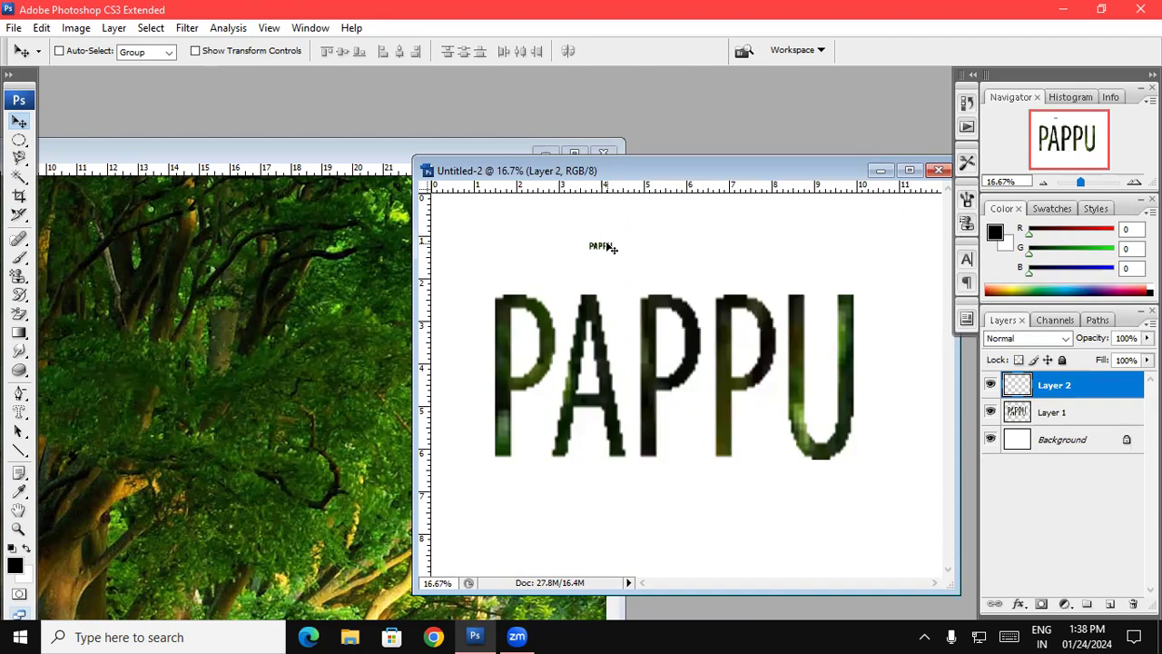
Scale the new PAPPU up and move it to overlap the original lettering
{"action": "key", "text": "ctrl+t"}
{"action": "left_click_drag", "start_coordinate": [616, 254], "coordinate": [982, 381]}
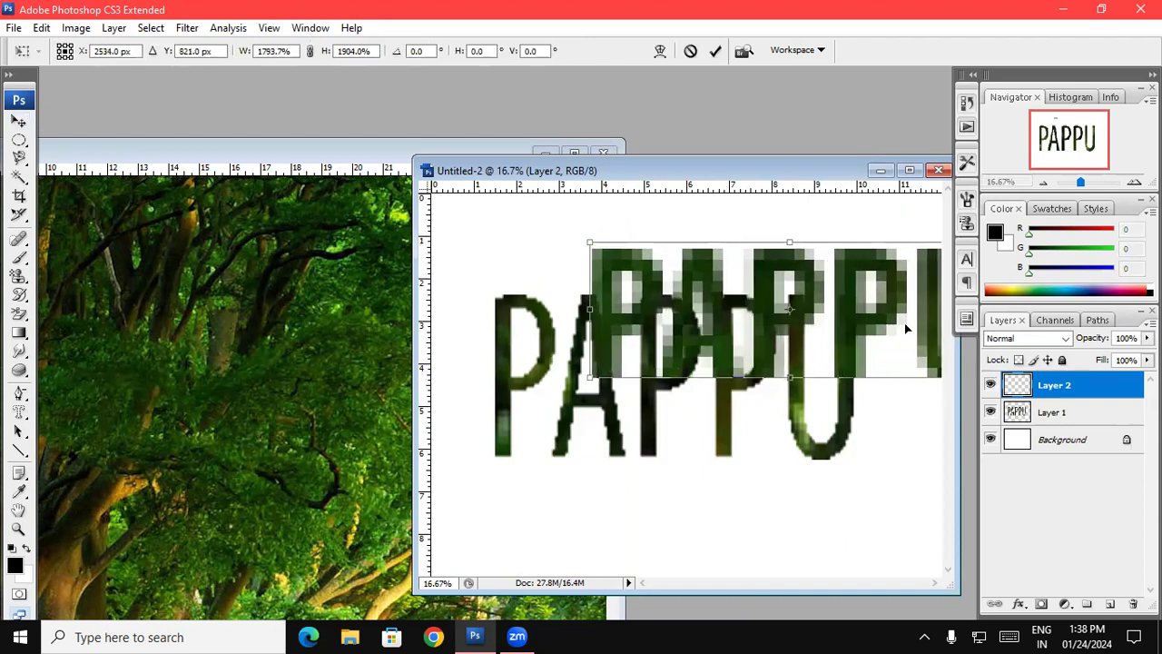
{"action": "left_click_drag", "start_coordinate": [862, 304], "coordinate": [740, 511]}
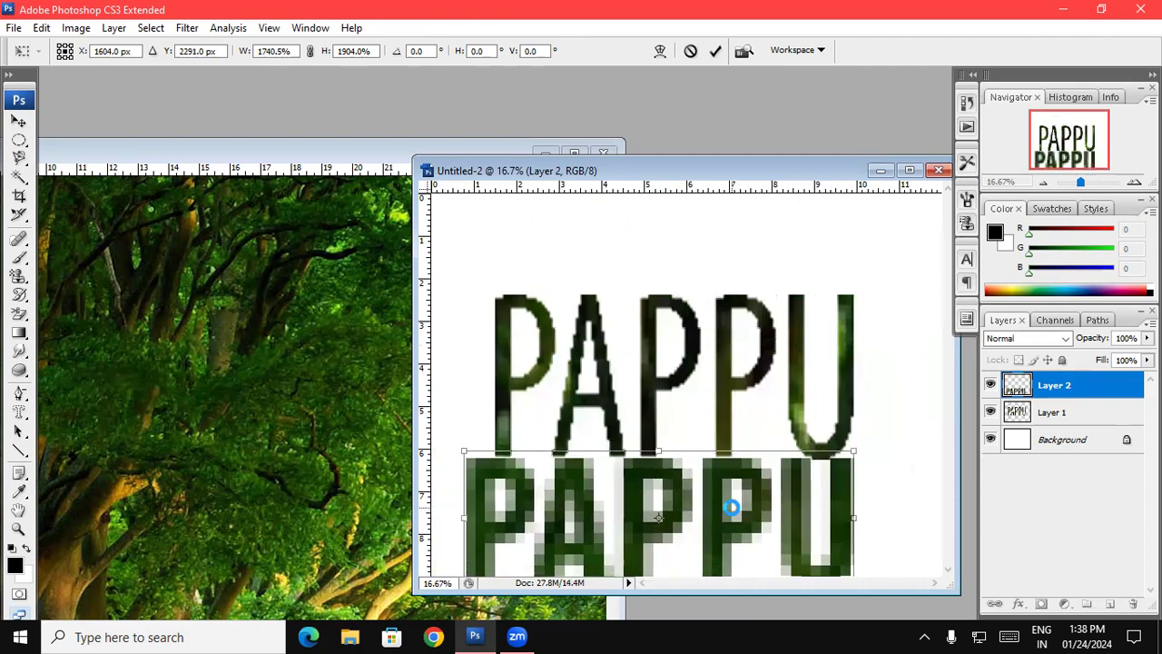
{"action": "key", "text": "Return"}
{"action": "left_click_drag", "start_coordinate": [731, 490], "coordinate": [737, 229]}
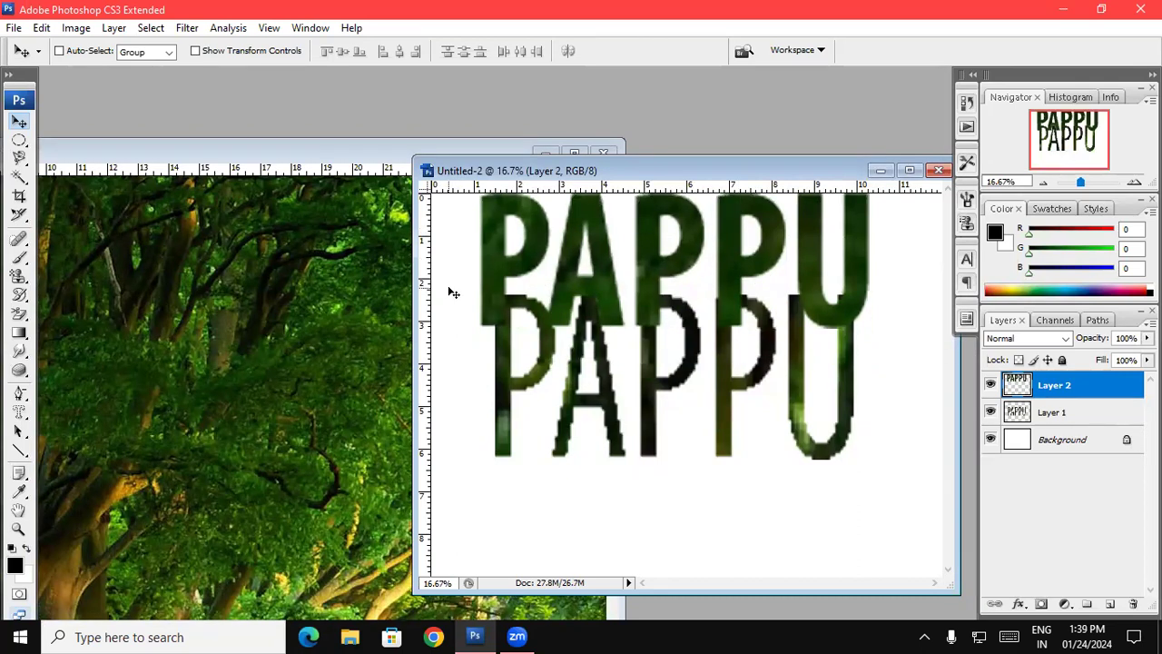
Delete Layer 2 and Layer 1, leaving only the white Background
{"action": "key", "text": "Delete"}
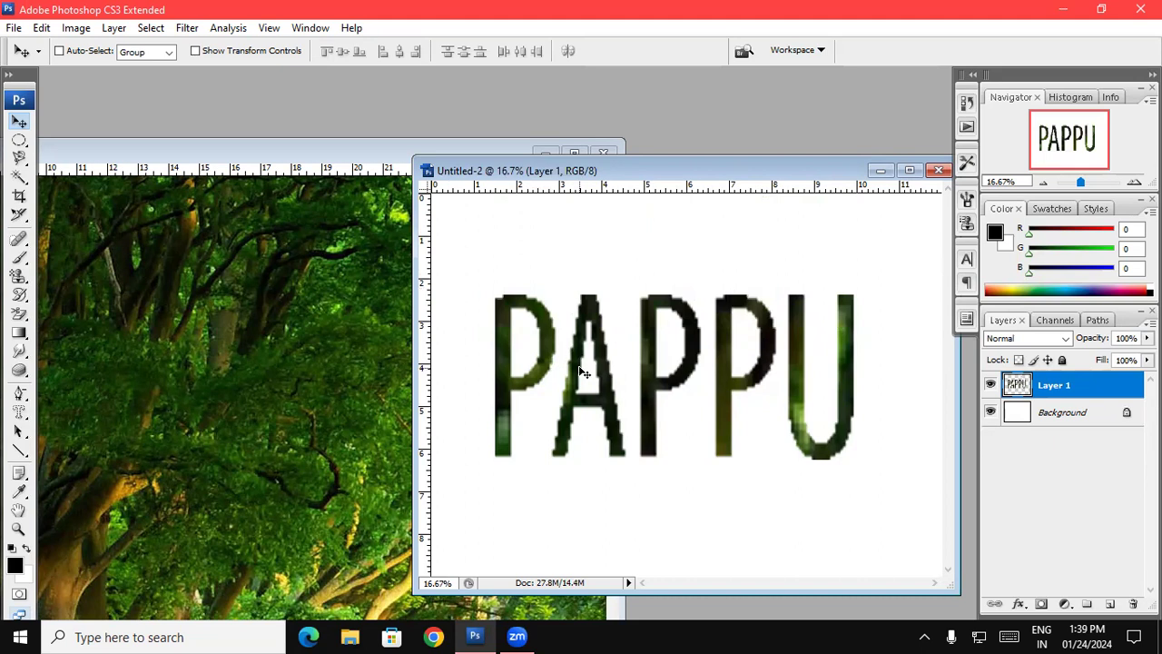
{"action": "key", "text": "Delete"}
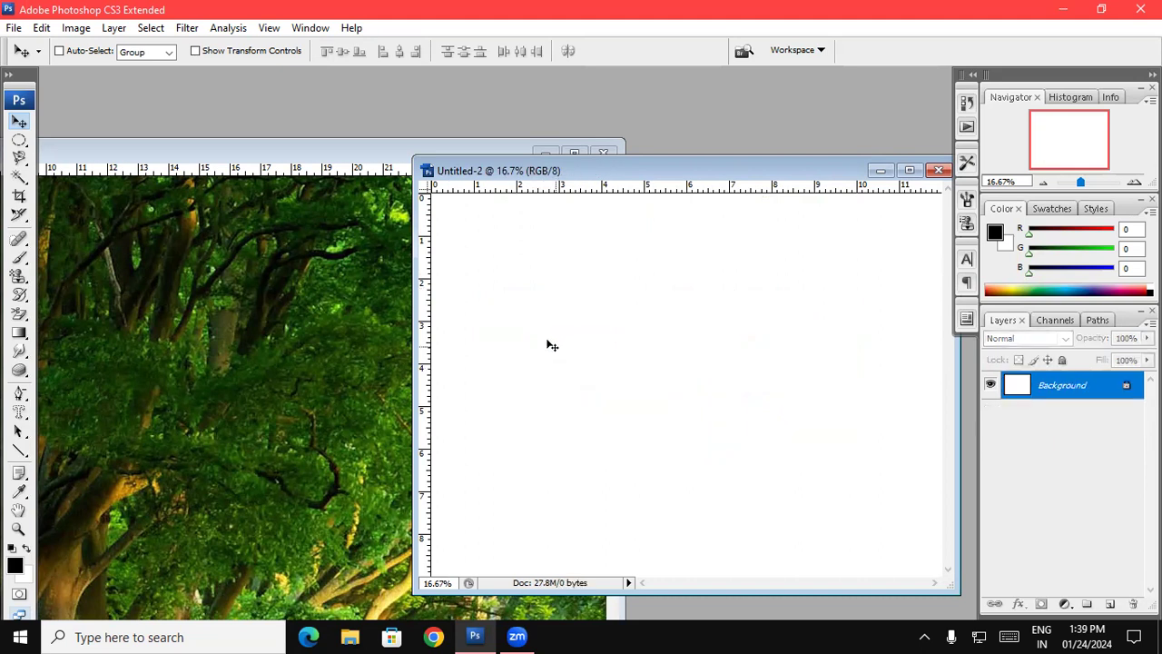
{"action": "left_click", "coordinate": [19, 412]}
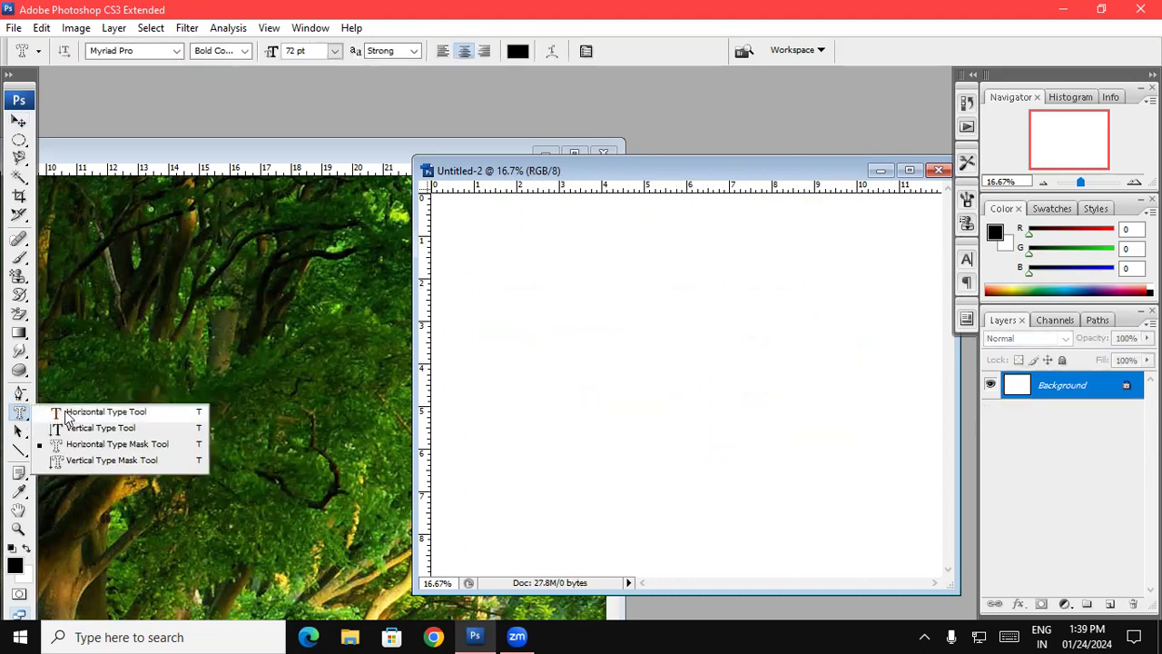
{"action": "left_click", "coordinate": [100, 412]}
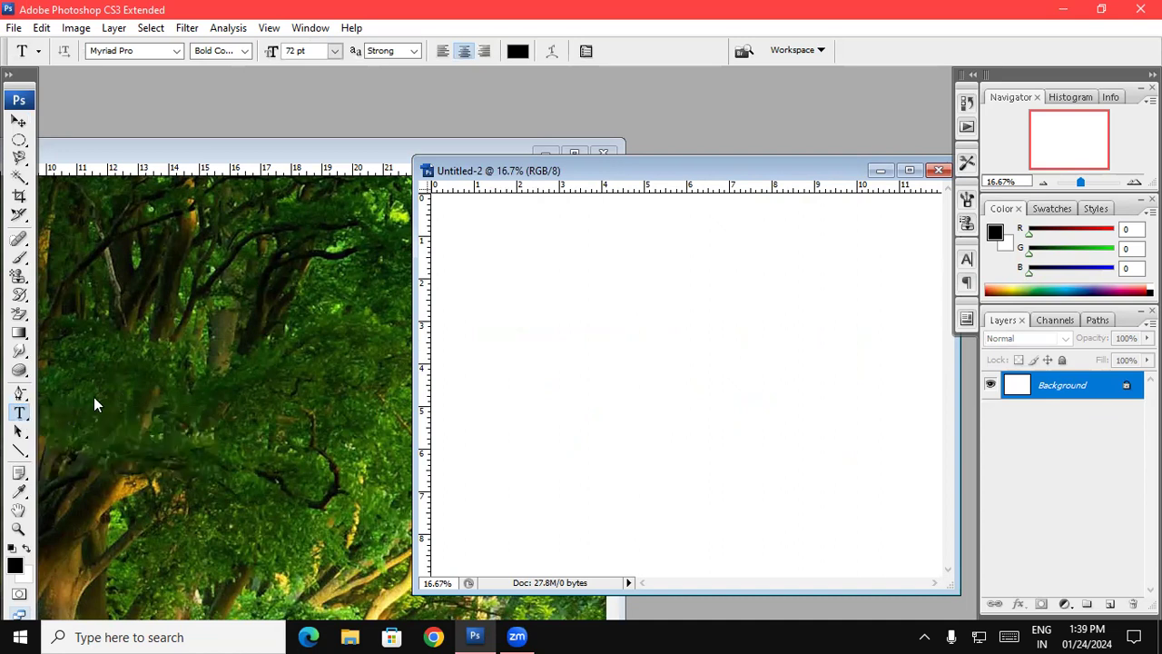
Choose the Horizontal Type Mask Tool and click on the forest photo
{"action": "left_click", "coordinate": [19, 430]}
{"action": "left_click", "coordinate": [19, 412]}
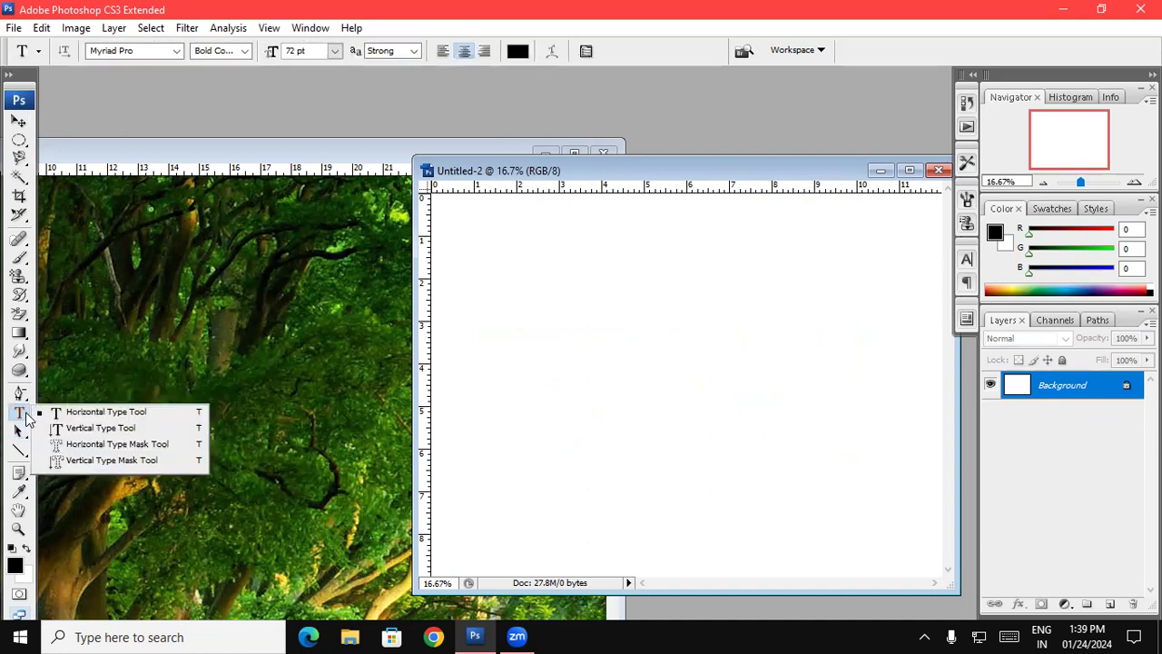
{"action": "left_click", "coordinate": [98, 444]}
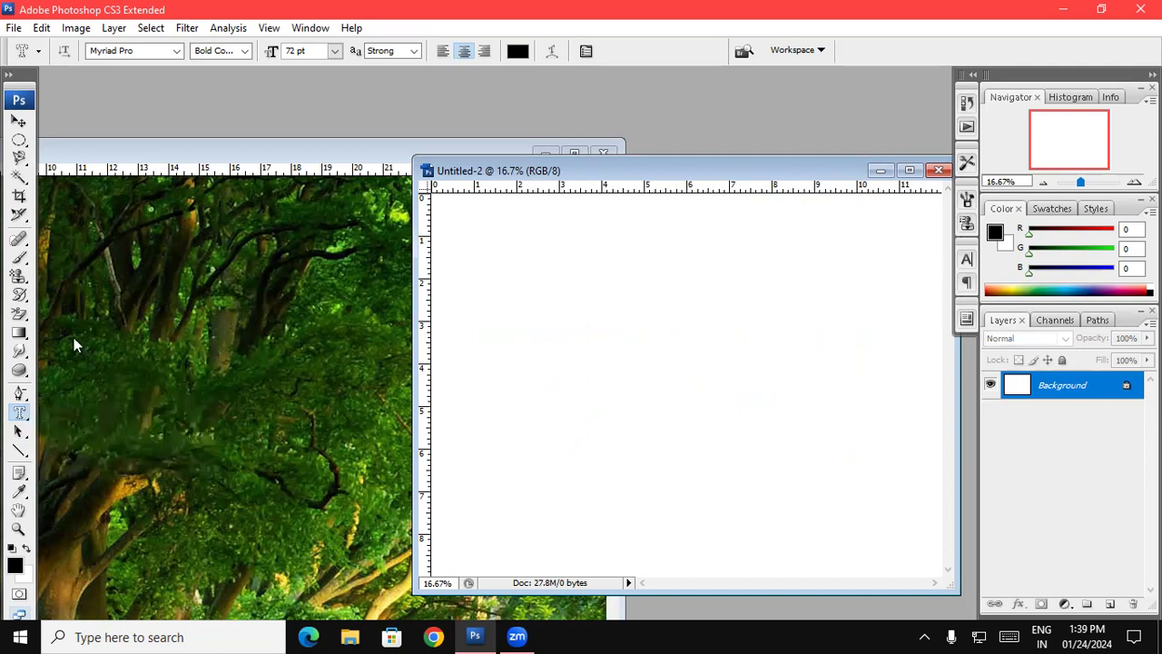
{"action": "left_click", "coordinate": [73, 337]}
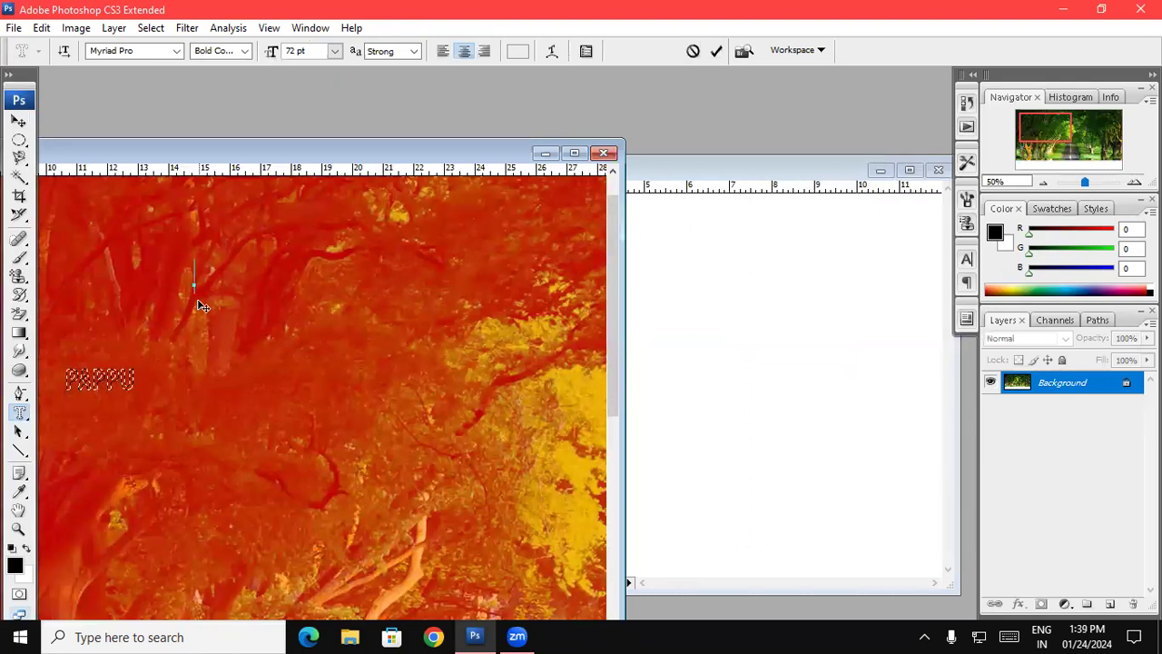
{"action": "type", "text": "PAPPU"}
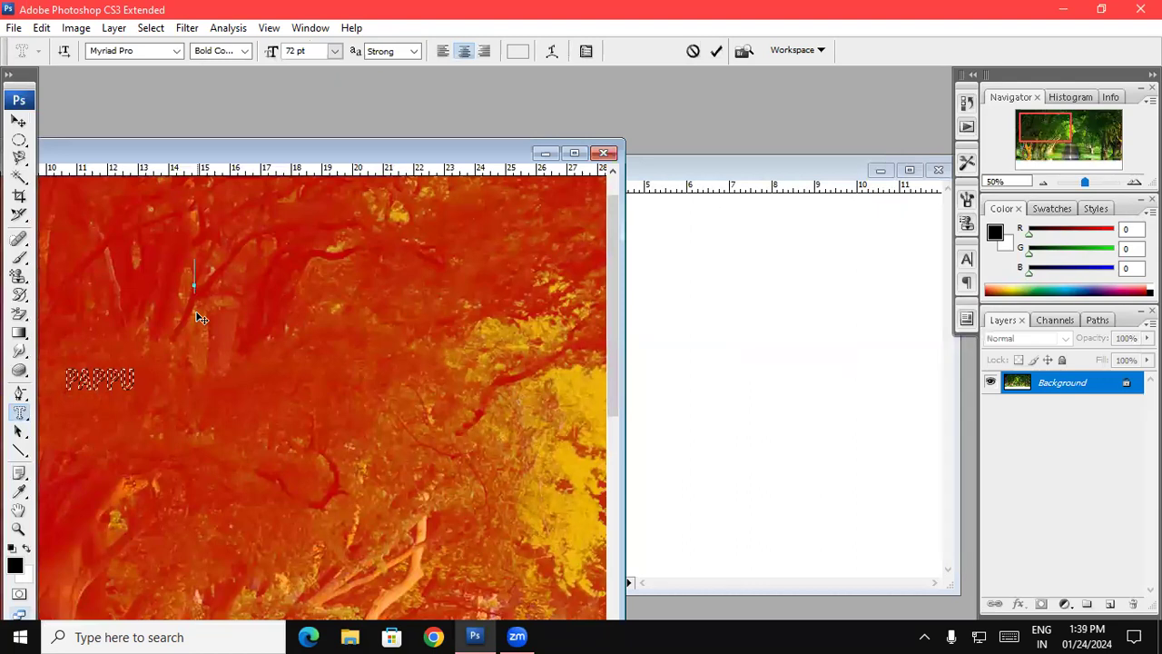
Minimise the forest photo and open 1aa.jpg from 'photos for photoshop practical'
{"action": "left_click", "coordinate": [545, 152]}
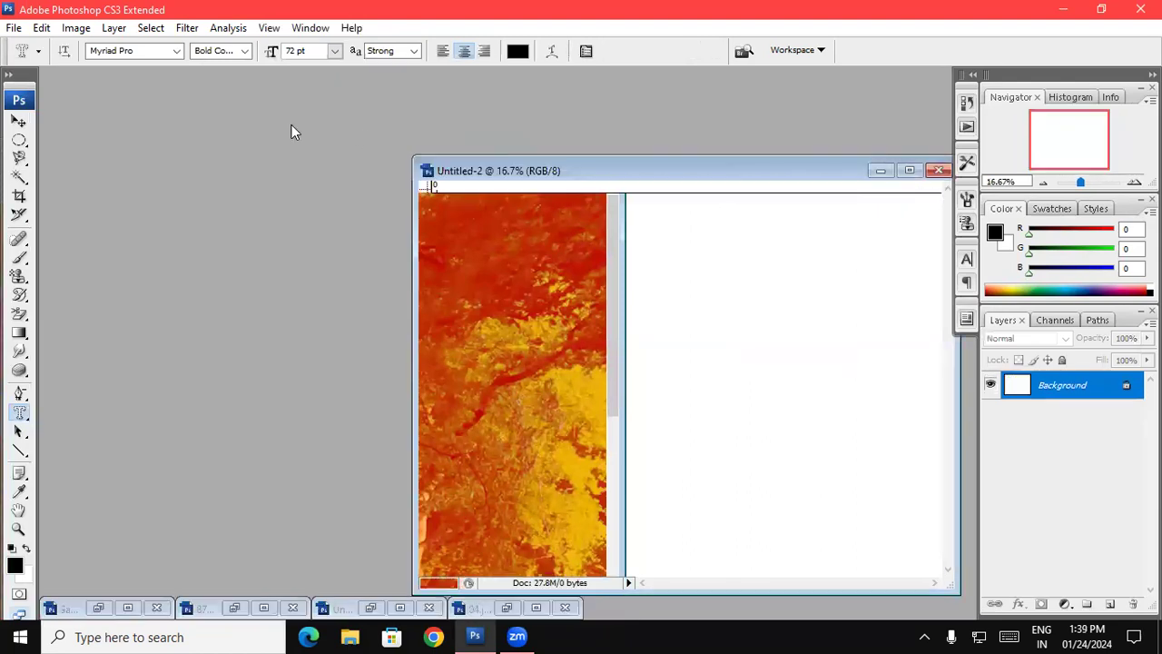
{"action": "double_click", "coordinate": [285, 127]}
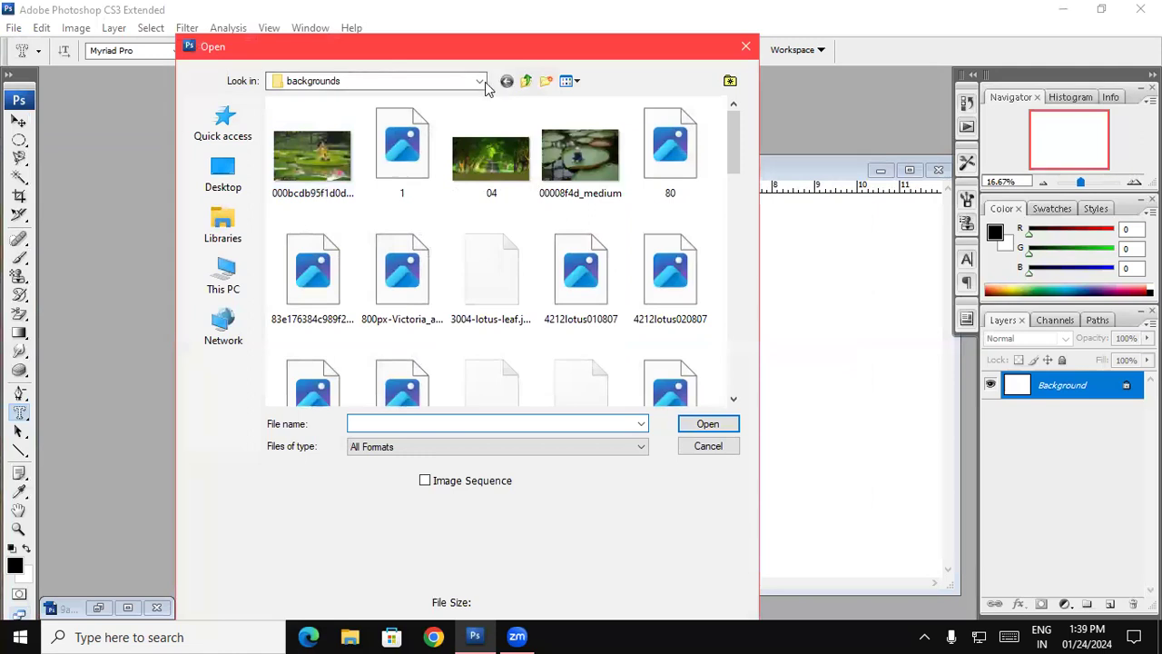
{"action": "left_click", "coordinate": [481, 82]}
{"action": "left_click", "coordinate": [361, 316]}
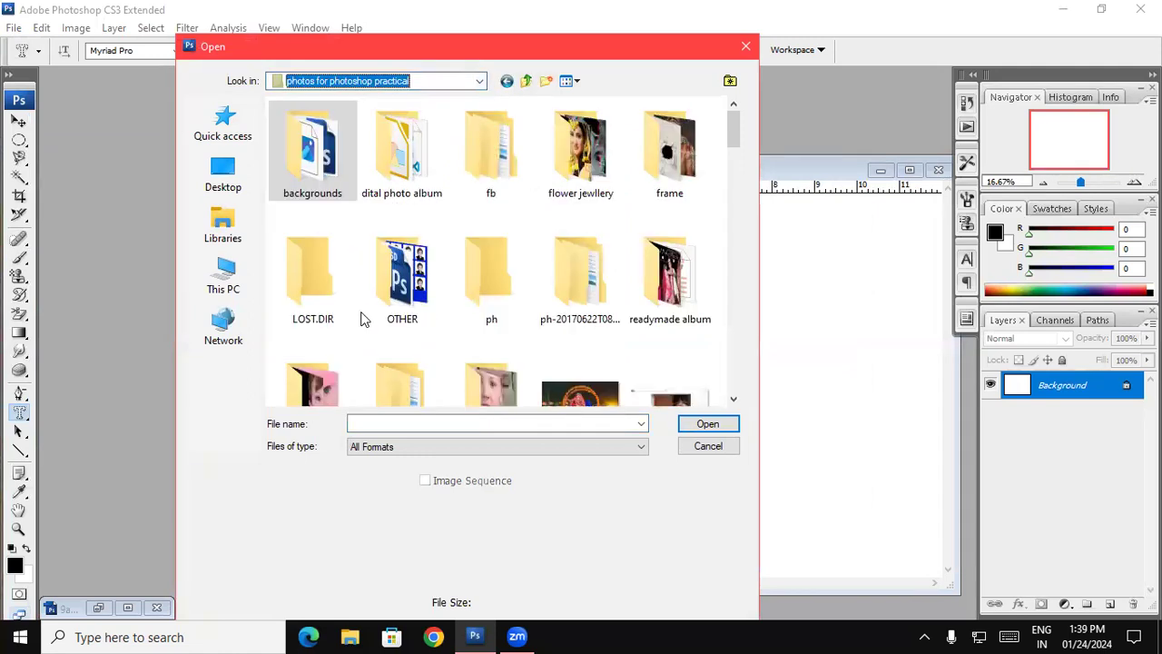
{"action": "left_click_drag", "start_coordinate": [737, 137], "coordinate": [737, 172]}
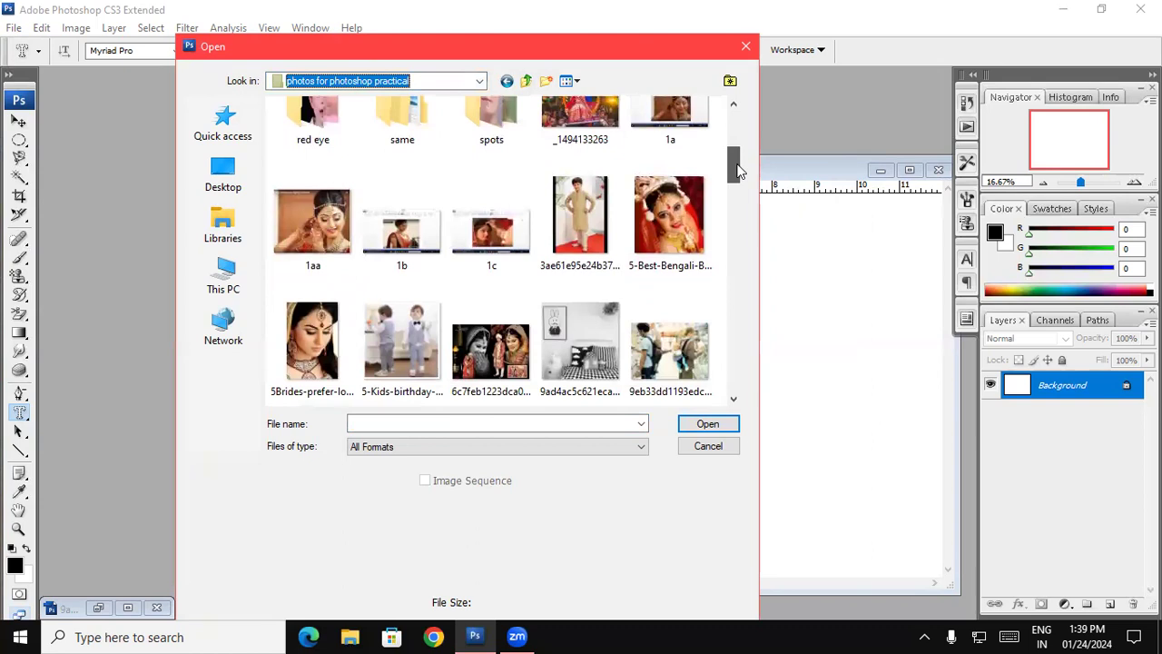
{"action": "double_click", "coordinate": [301, 231]}
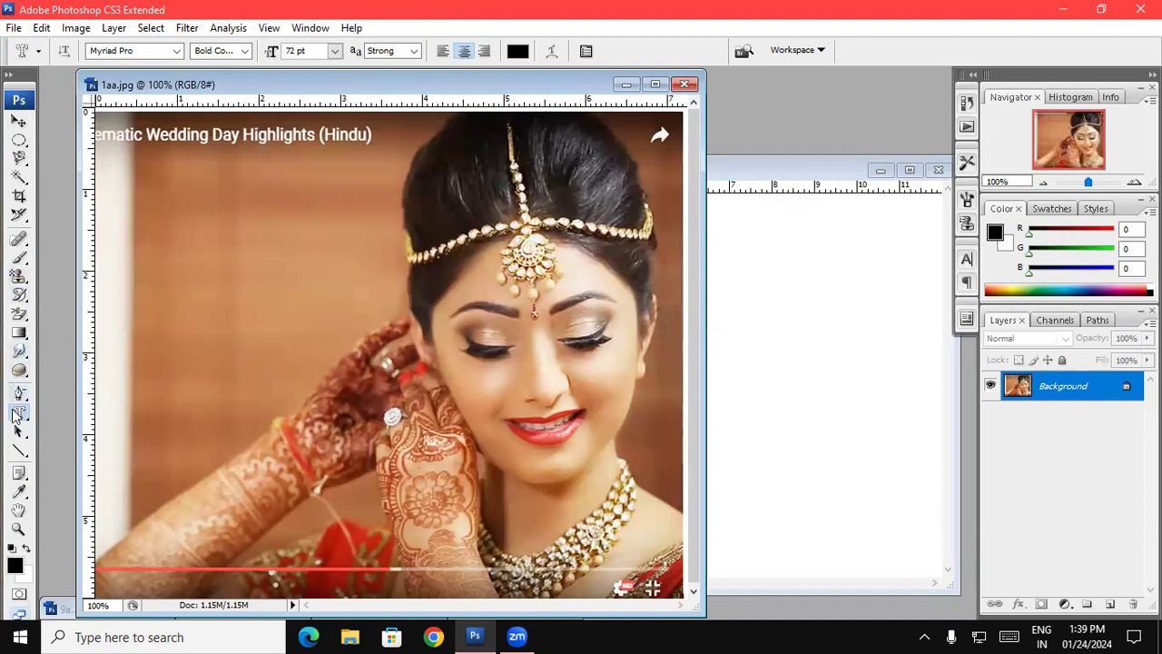
Type GAYATRI as a type mask and drag it across the bride's eyes
{"action": "right_click", "coordinate": [14, 415]}
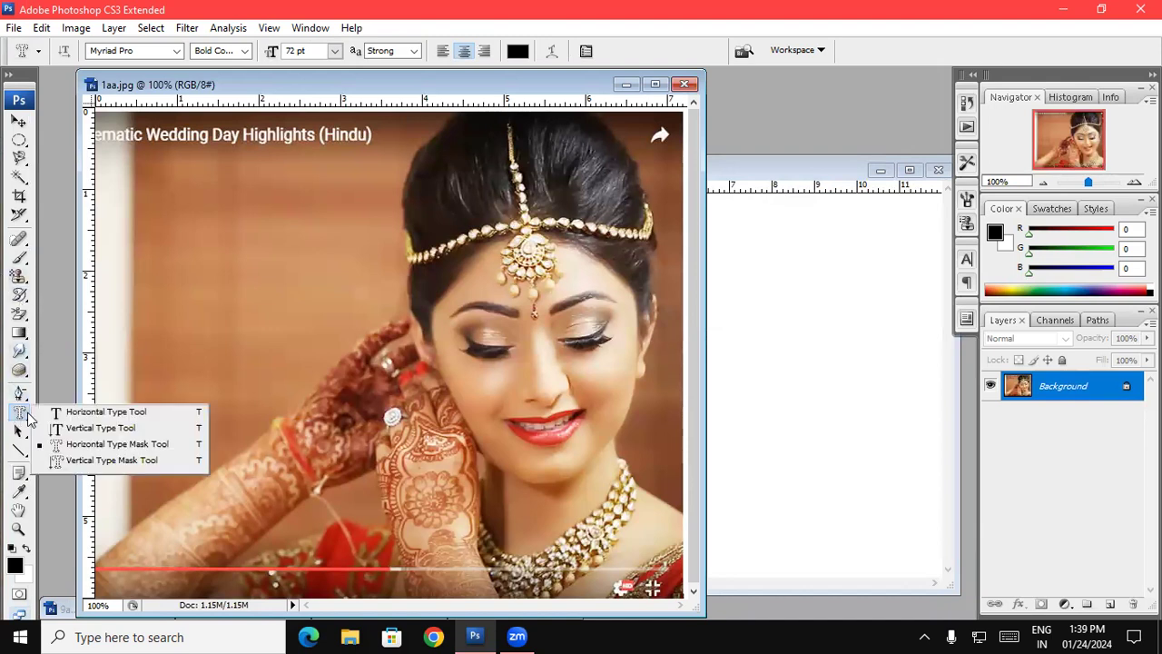
{"action": "left_click", "coordinate": [100, 444]}
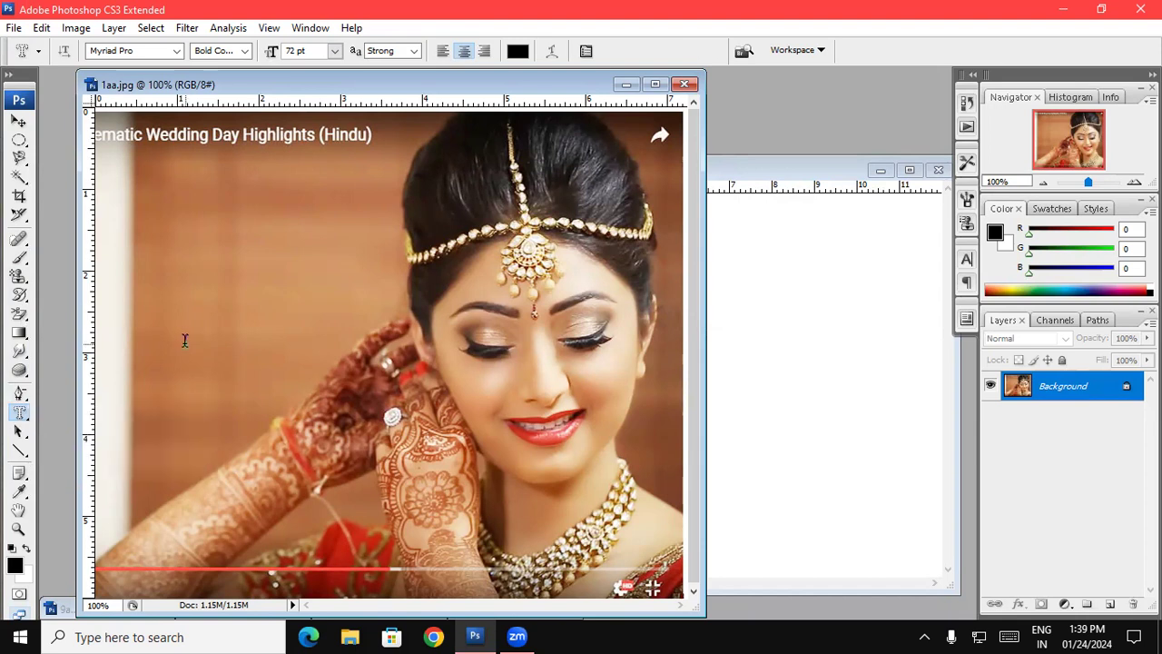
{"action": "left_click", "coordinate": [184, 340]}
{"action": "type", "text": "GAYATRI"}
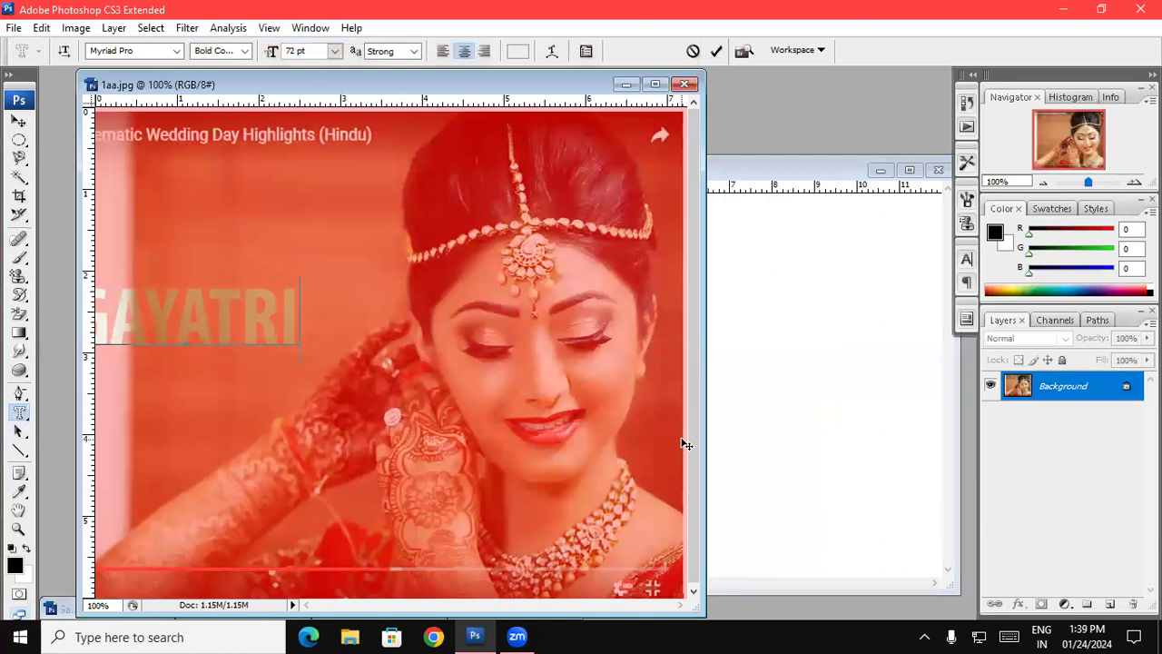
{"action": "mouse_move", "coordinate": [236, 419]}
{"action": "left_mouse_down"}
{"action": "mouse_move", "coordinate": [533, 461]}
{"action": "mouse_move", "coordinate": [563, 396]}
{"action": "left_mouse_up"}
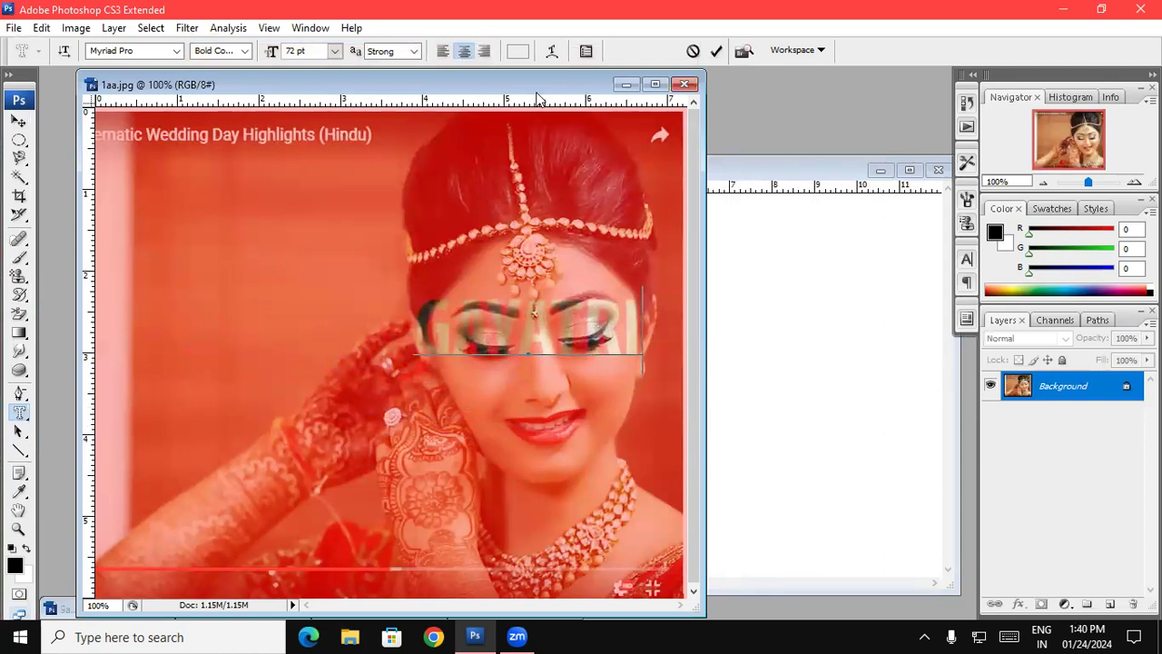
{"action": "left_click_drag", "start_coordinate": [375, 111], "coordinate": [51, 136]}
Copy the bride-filled GAYATRI letters into Untitled-2 and free-transform them to fill the canvas width
{"action": "left_click", "coordinate": [17, 122]}
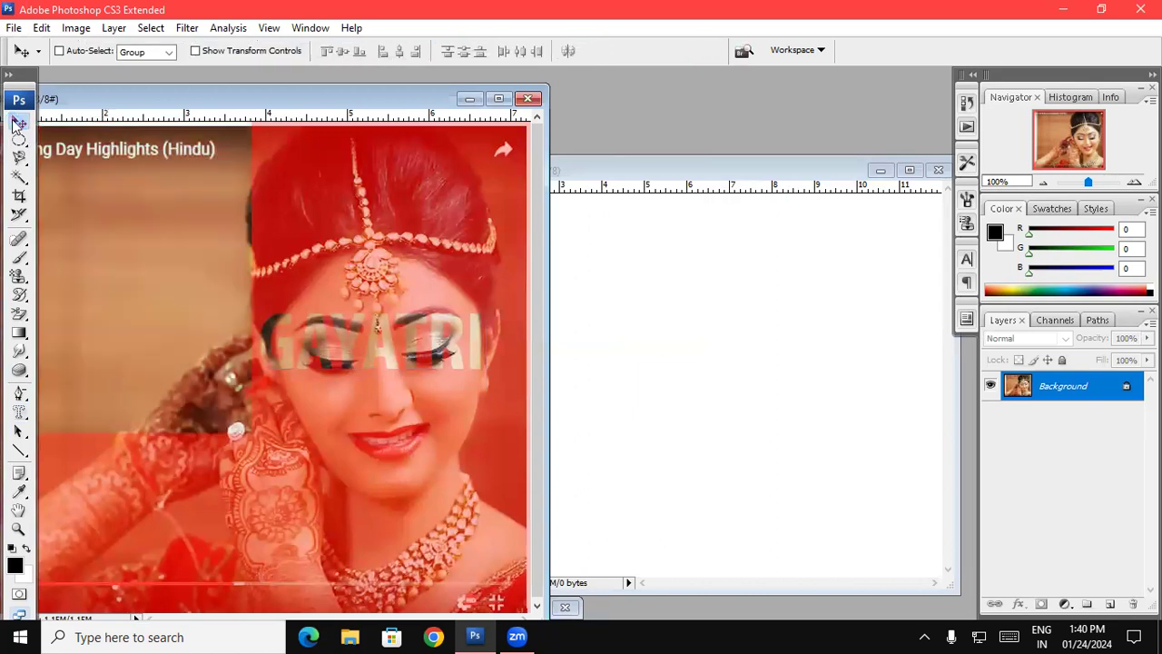
{"action": "left_click_drag", "start_coordinate": [352, 361], "coordinate": [742, 345]}
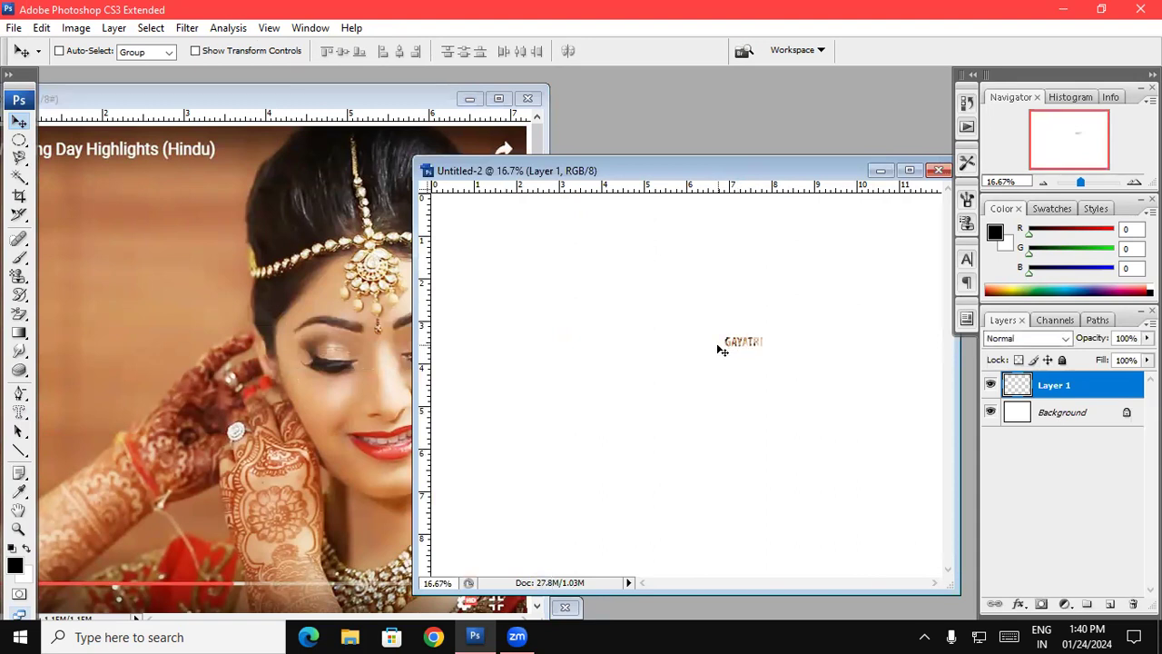
{"action": "key", "text": "ctrl+t"}
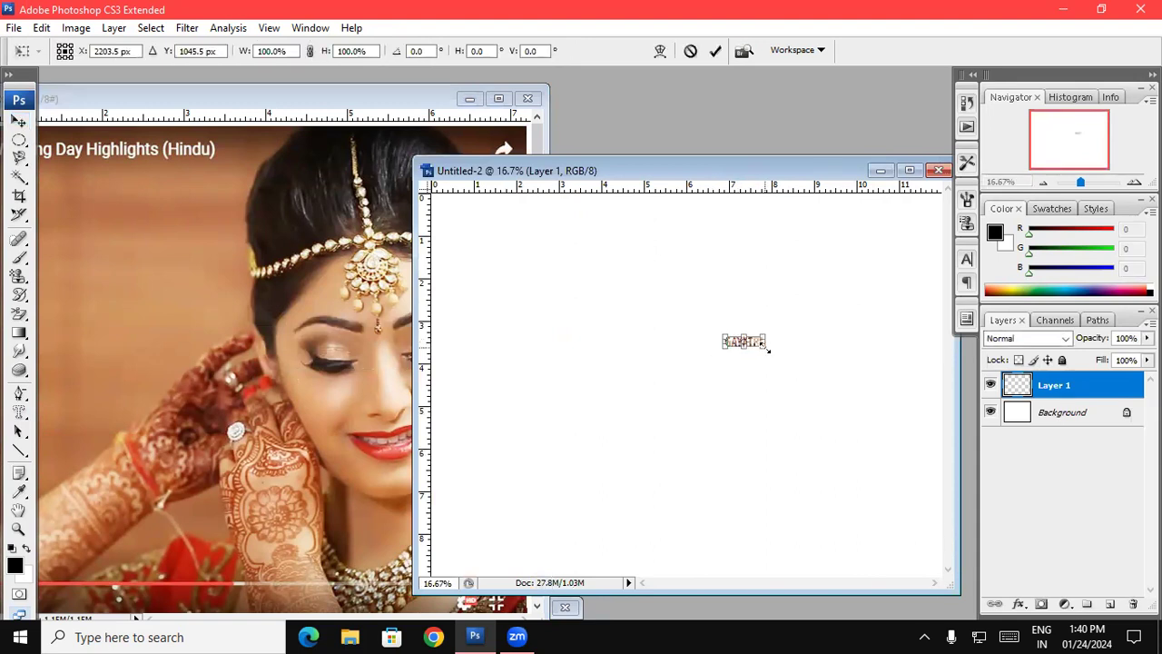
{"action": "left_click_drag", "start_coordinate": [768, 350], "coordinate": [942, 435]}
{"action": "mouse_move", "coordinate": [875, 385]}
{"action": "left_mouse_down"}
{"action": "mouse_move", "coordinate": [647, 328]}
{"action": "mouse_move", "coordinate": [620, 301]}
{"action": "left_mouse_up"}
{"action": "mouse_move", "coordinate": [680, 336]}
{"action": "left_mouse_down"}
{"action": "mouse_move", "coordinate": [897, 416]}
{"action": "mouse_move", "coordinate": [933, 417]}
{"action": "left_mouse_up"}
{"action": "key", "text": "Return"}
{"action": "key", "text": "v"}
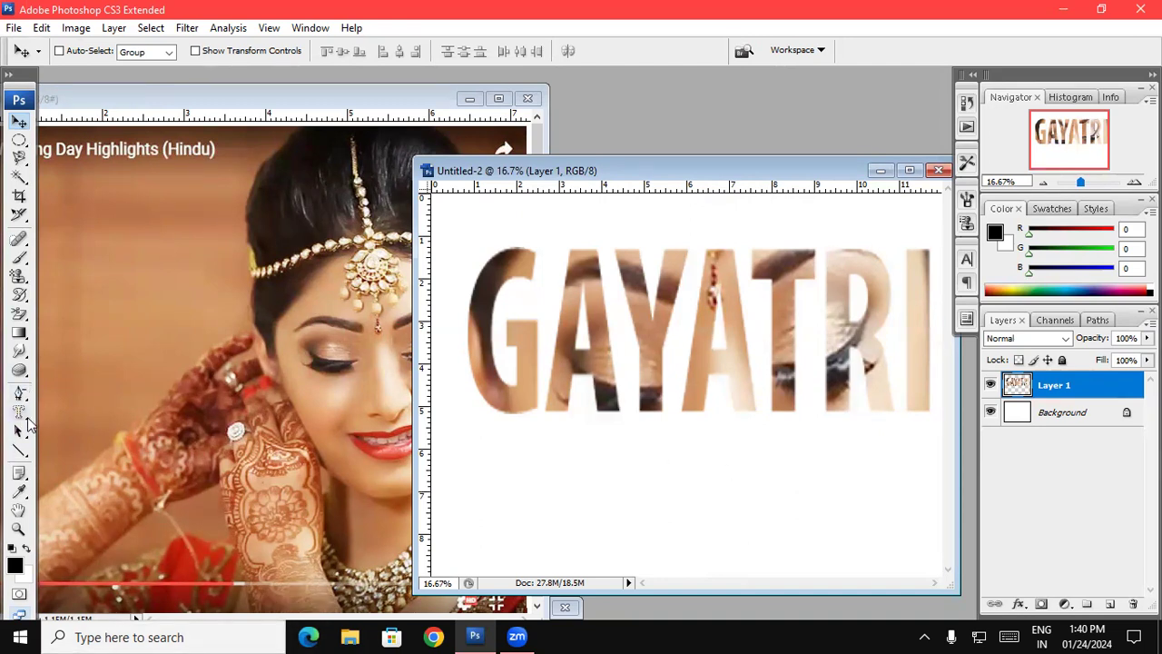
Review the Type, Pen and Path Selection tool flyouts, then pick the Direct Selection and Pen tools
{"action": "left_click", "coordinate": [22, 413]}
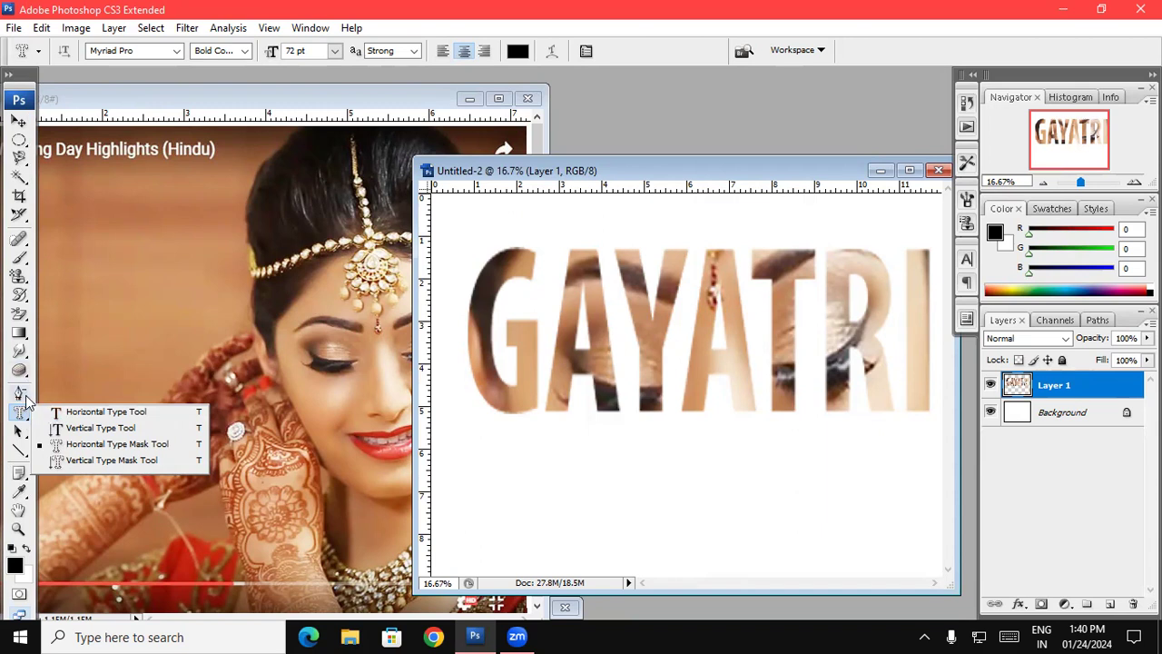
{"action": "left_click", "coordinate": [26, 399]}
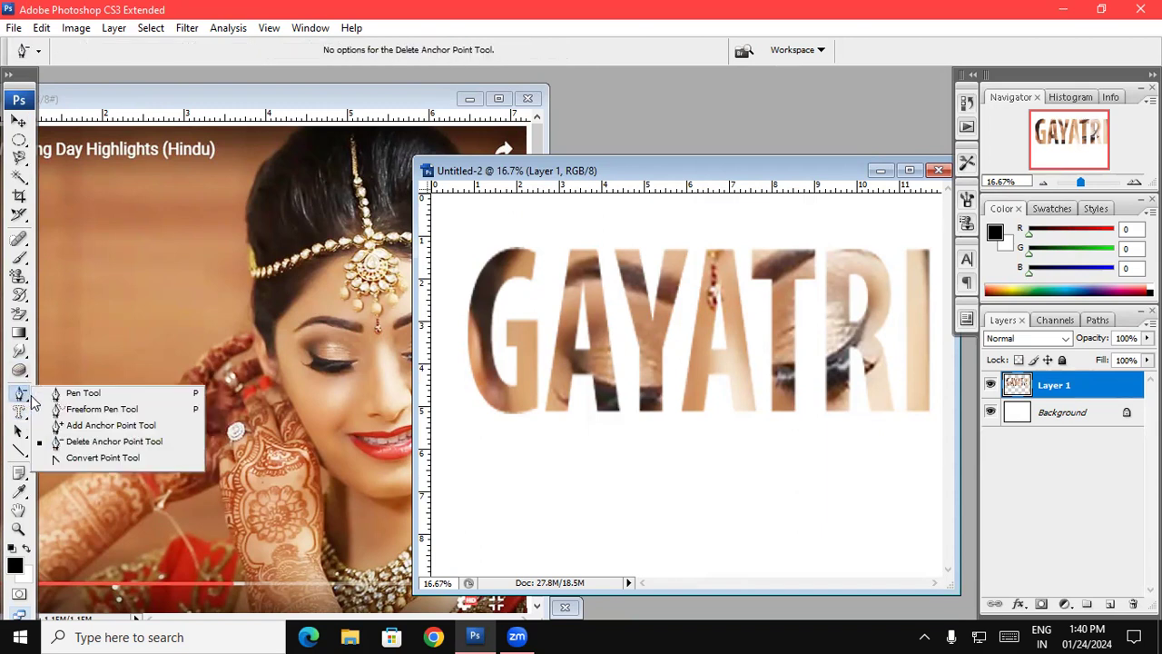
{"action": "left_click", "coordinate": [20, 413]}
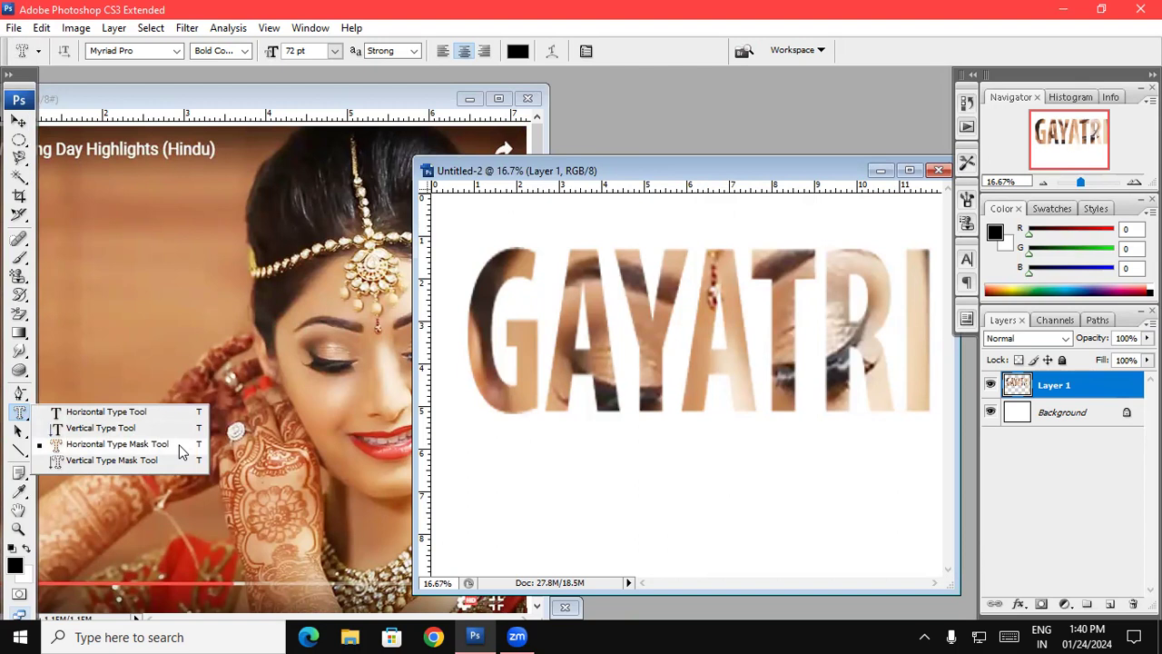
{"action": "left_click", "coordinate": [23, 436]}
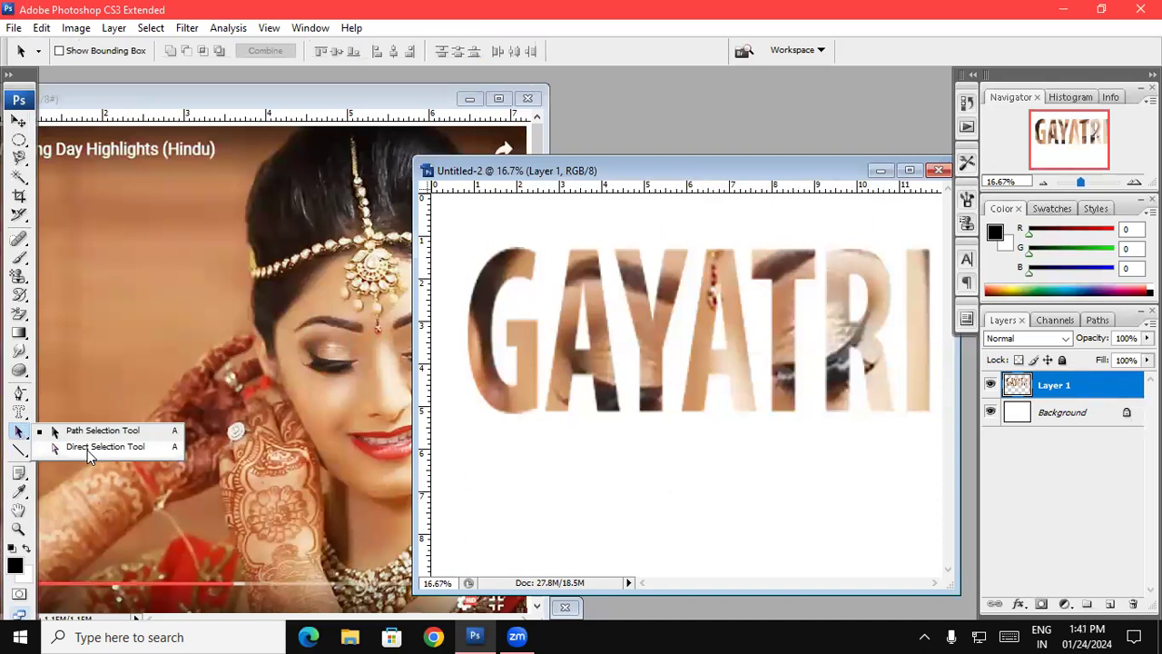
{"action": "left_click", "coordinate": [83, 439]}
{"action": "left_click_drag", "start_coordinate": [20, 434], "coordinate": [70, 448]}
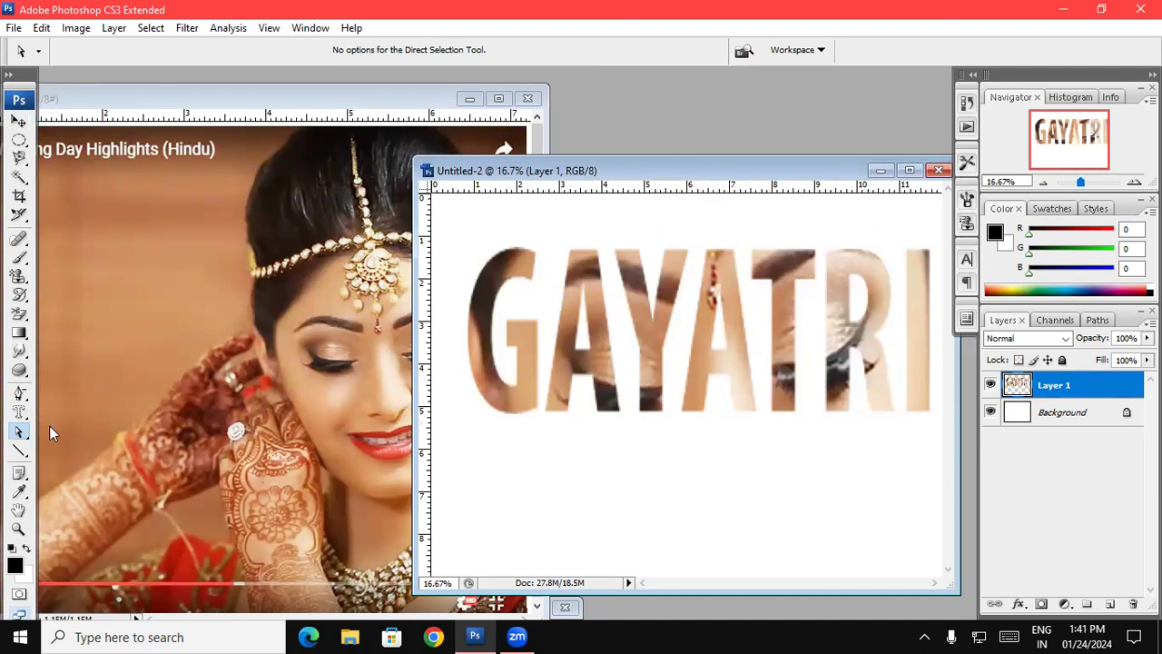
{"action": "left_click_drag", "start_coordinate": [19, 392], "coordinate": [62, 390]}
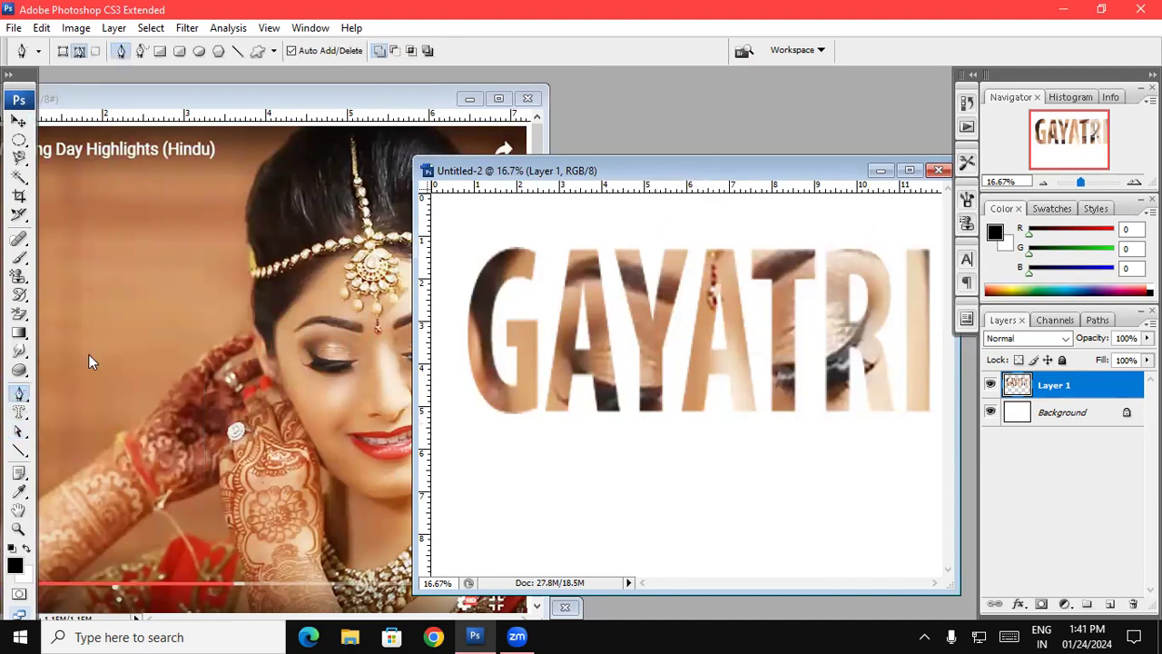
Draw a closed six-anchor pen path on the bride photo's upper-left background
{"action": "left_click", "coordinate": [102, 323]}
{"action": "left_click", "coordinate": [110, 366]}
{"action": "left_click", "coordinate": [227, 408]}
{"action": "left_click", "coordinate": [208, 326]}
{"action": "left_click", "coordinate": [188, 293]}
{"action": "left_click", "coordinate": [109, 320]}
{"action": "mouse_move", "coordinate": [19, 431]}
{"action": "left_mouse_down"}
{"action": "mouse_move", "coordinate": [76, 445]}
{"action": "mouse_move", "coordinate": [77, 430]}
{"action": "left_mouse_up"}
Shift the path up and left, marquee-selecting its anchor points with Direct Selection in between
{"action": "left_click_drag", "start_coordinate": [159, 363], "coordinate": [144, 292]}
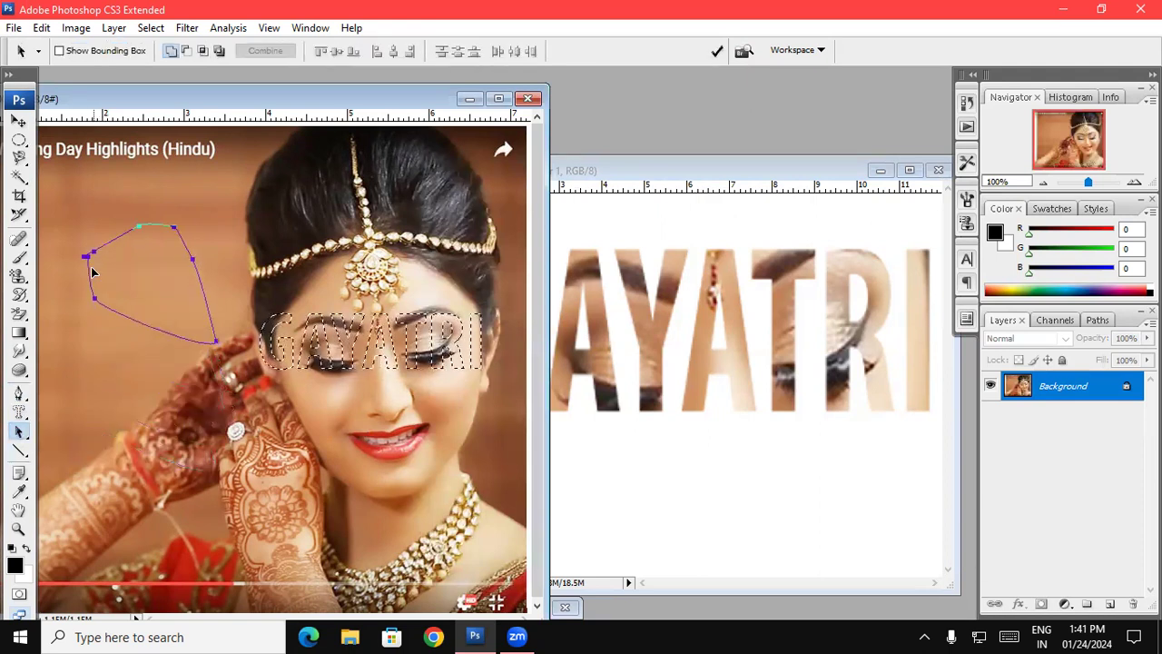
{"action": "left_click_drag", "start_coordinate": [19, 431], "coordinate": [72, 444]}
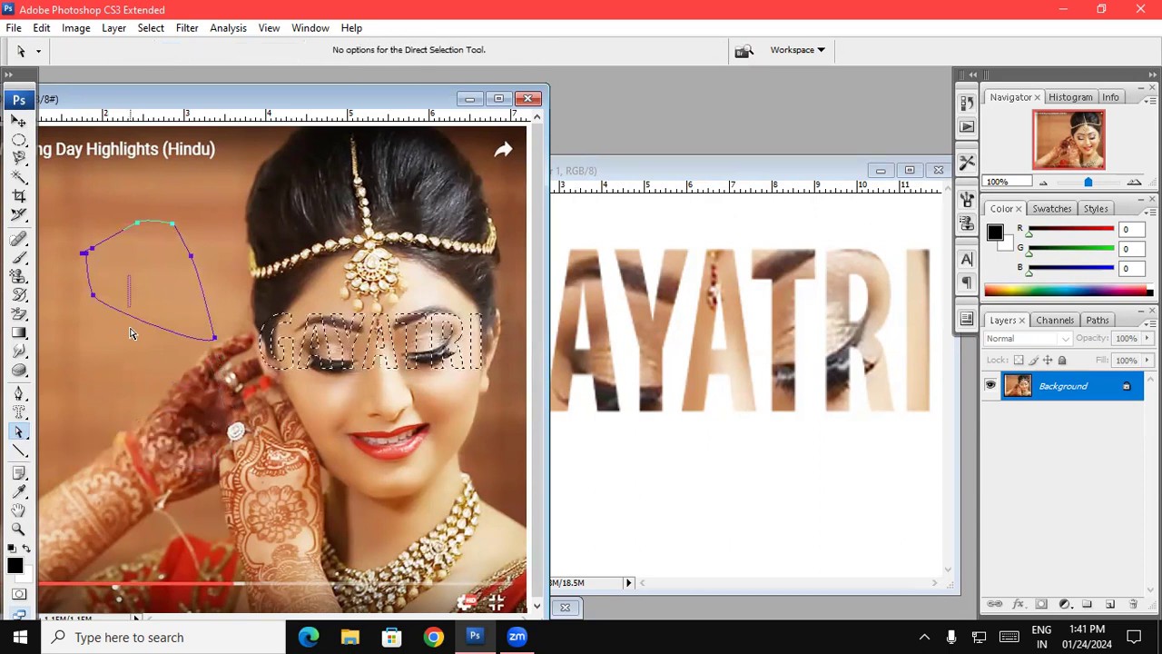
{"action": "left_click_drag", "start_coordinate": [72, 226], "coordinate": [167, 354]}
{"action": "left_click_drag", "start_coordinate": [59, 160], "coordinate": [263, 441]}
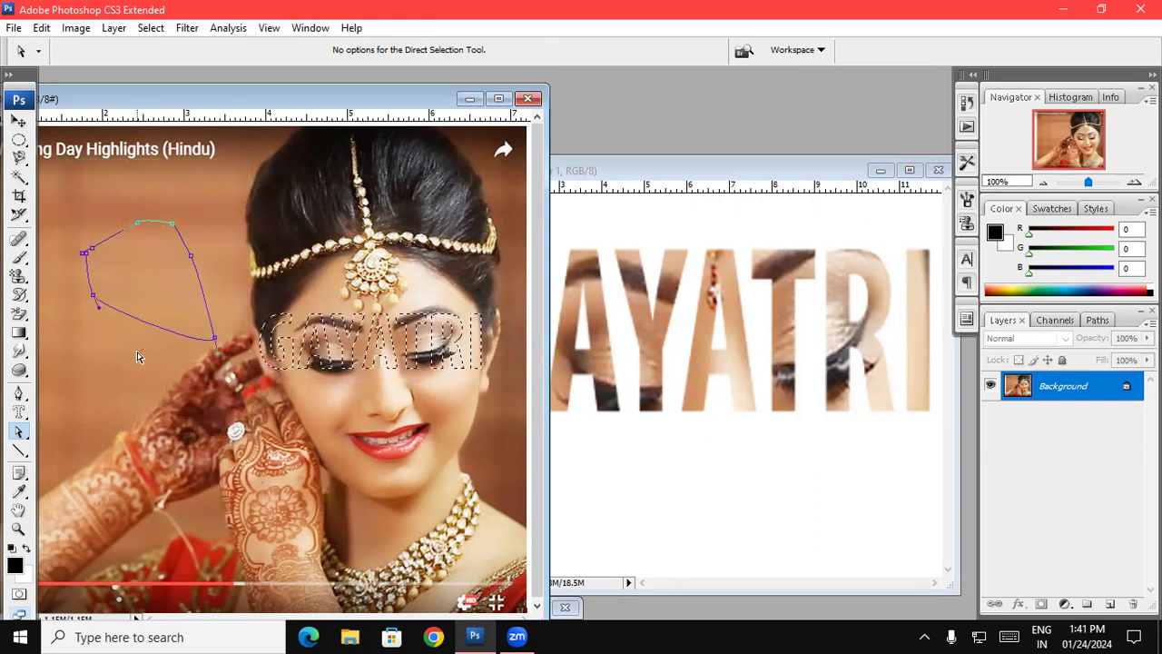
{"action": "right_click", "coordinate": [20, 432]}
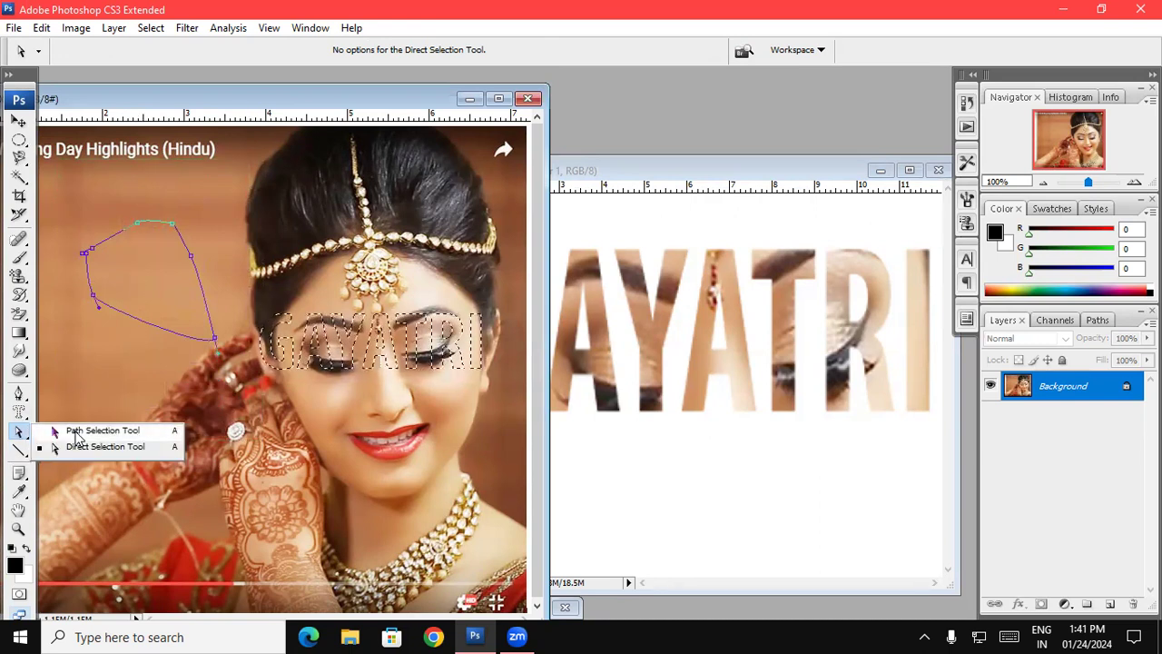
{"action": "left_click", "coordinate": [82, 430]}
{"action": "mouse_move", "coordinate": [119, 301]}
{"action": "left_mouse_down"}
{"action": "mouse_move", "coordinate": [101, 390]}
{"action": "mouse_move", "coordinate": [124, 244]}
{"action": "mouse_move", "coordinate": [97, 261]}
{"action": "left_mouse_up"}
Reselect all the path's anchor points and drag the path slightly lower on the photo
{"action": "right_click", "coordinate": [19, 437]}
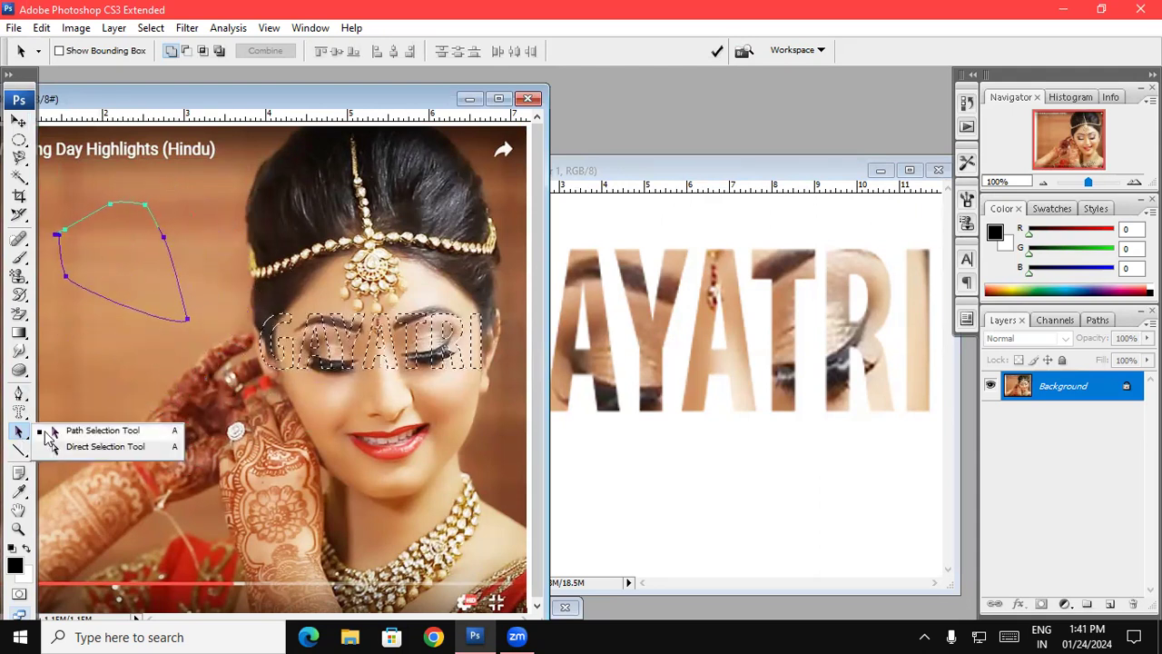
{"action": "left_click", "coordinate": [60, 451]}
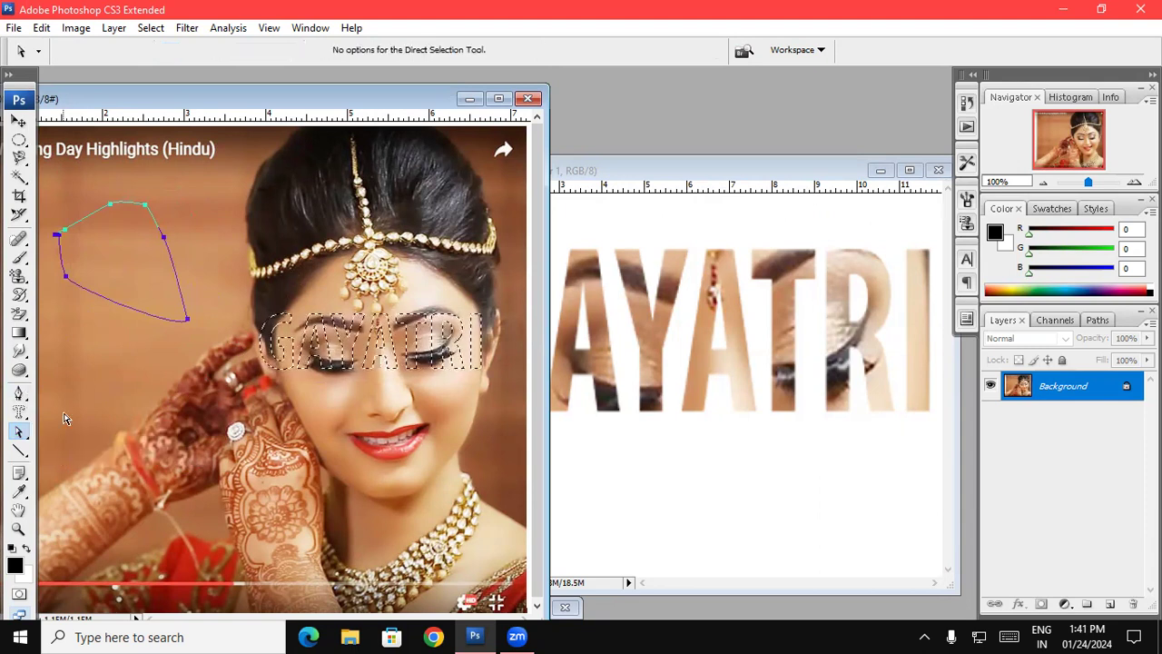
{"action": "left_click_drag", "start_coordinate": [45, 179], "coordinate": [177, 328]}
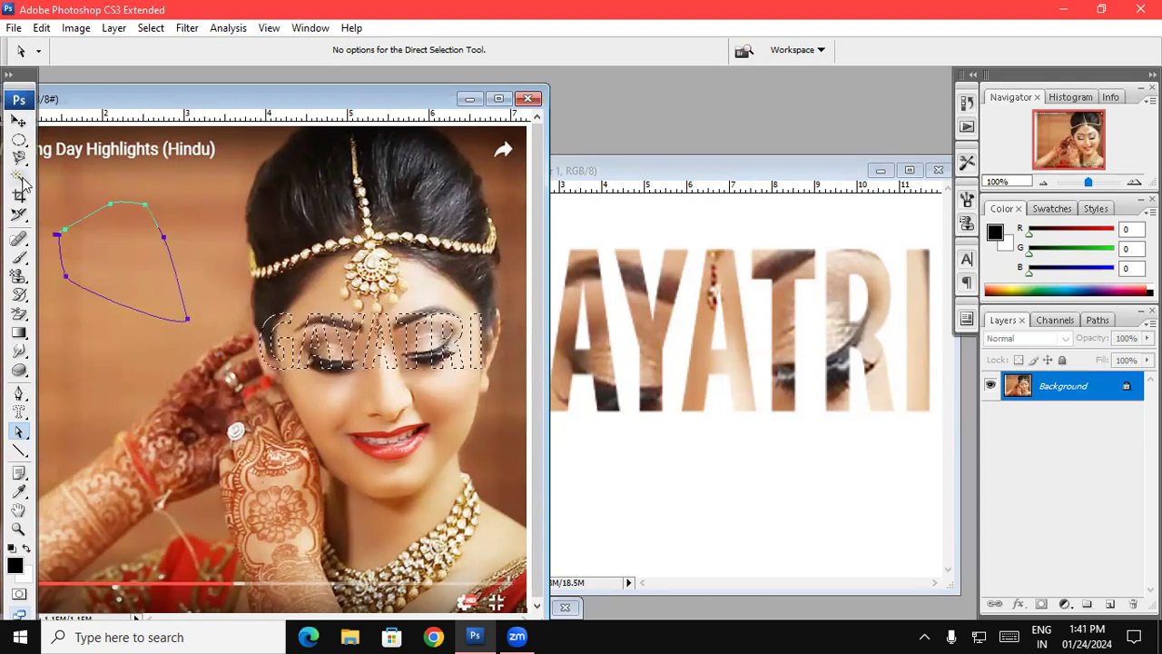
{"action": "left_click", "coordinate": [125, 367]}
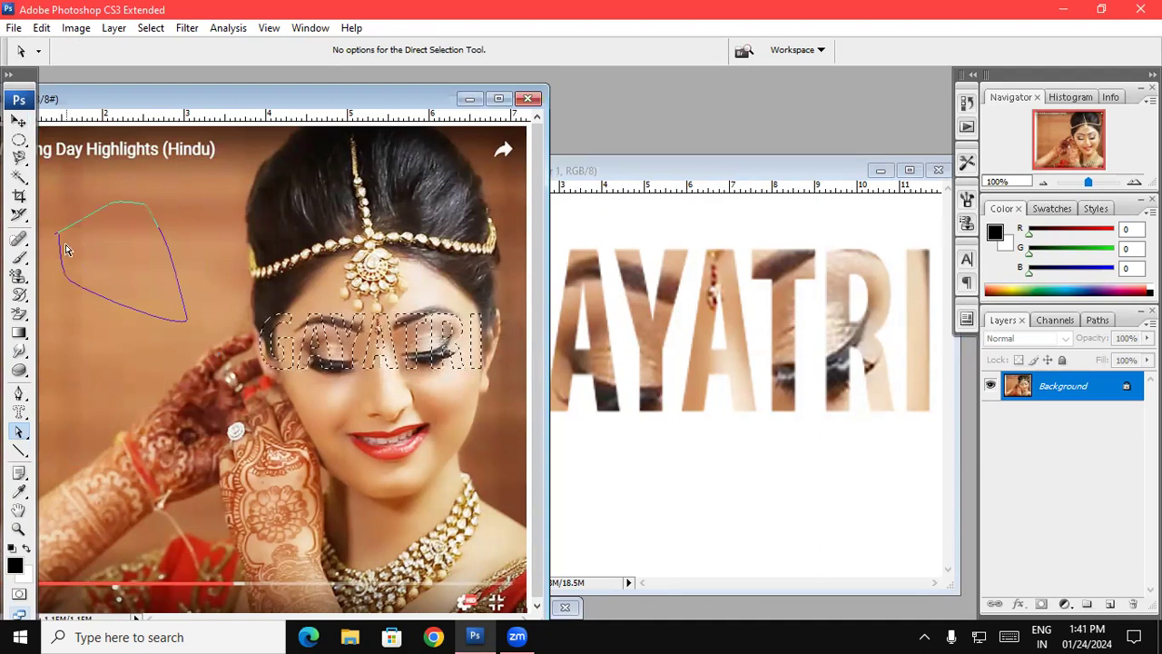
{"action": "left_click_drag", "start_coordinate": [192, 367], "coordinate": [42, 183]}
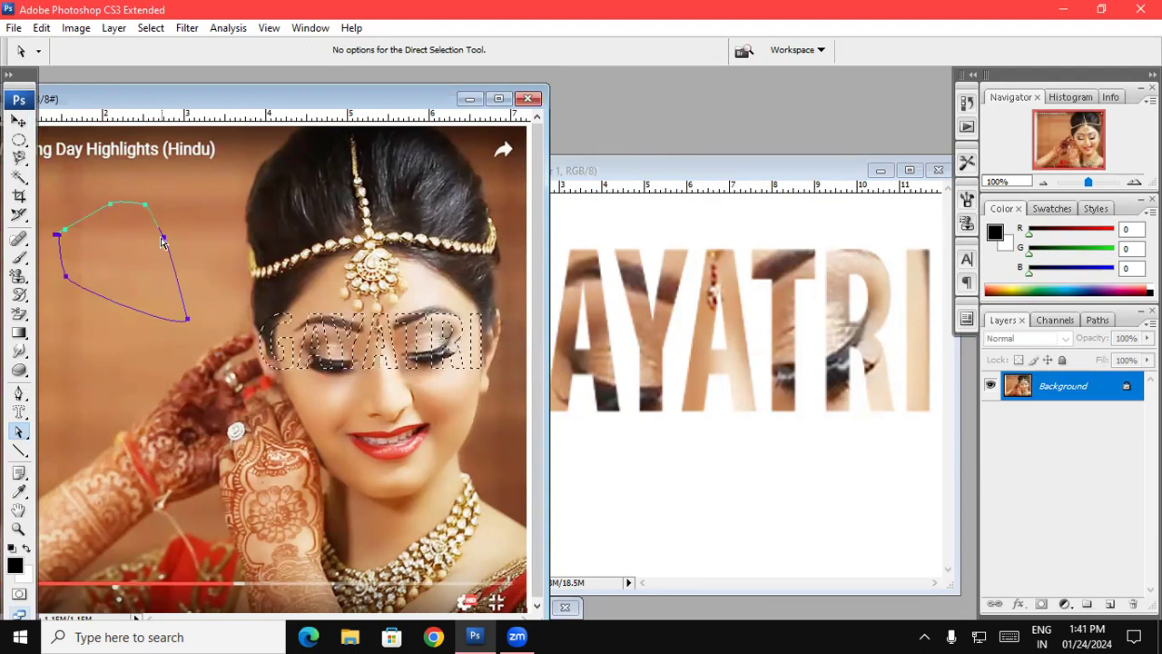
{"action": "mouse_move", "coordinate": [155, 229]}
{"action": "left_mouse_down"}
{"action": "mouse_move", "coordinate": [162, 288]}
{"action": "mouse_move", "coordinate": [172, 192]}
{"action": "mouse_move", "coordinate": [153, 268]}
{"action": "left_mouse_up"}
Select the path's anchors and nudge the whole path slightly left and down with Path Selection
{"action": "left_click", "coordinate": [136, 241]}
{"action": "left_click_drag", "start_coordinate": [130, 226], "coordinate": [153, 266]}
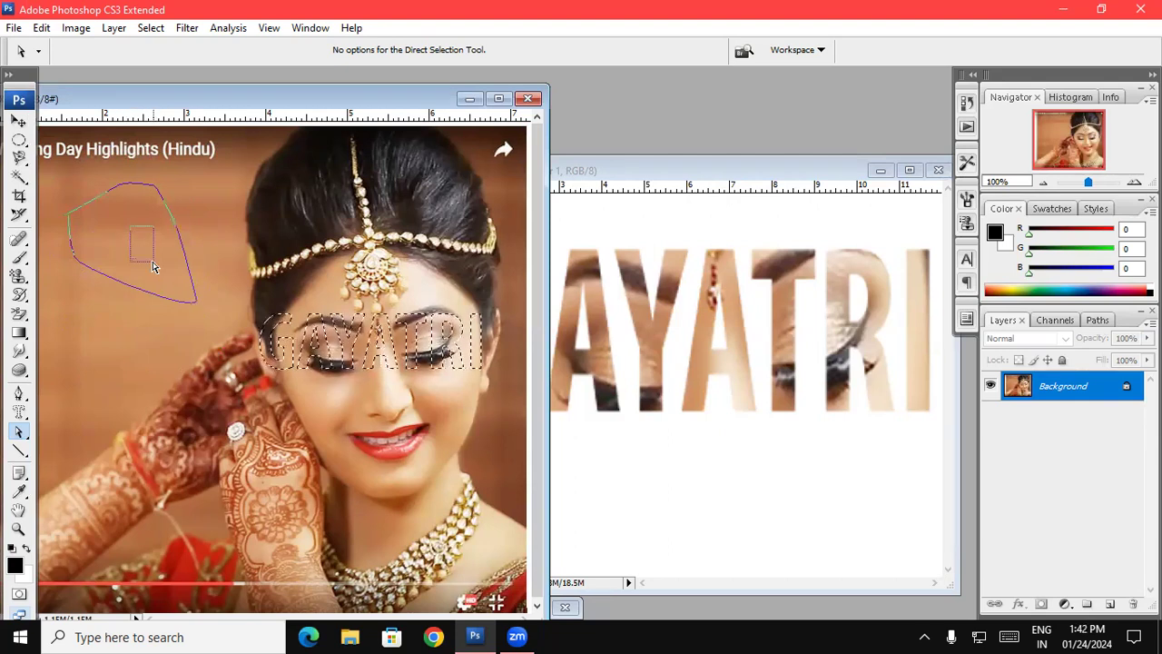
{"action": "mouse_move", "coordinate": [55, 168]}
{"action": "left_mouse_down"}
{"action": "mouse_move", "coordinate": [209, 302]}
{"action": "mouse_move", "coordinate": [191, 284]}
{"action": "left_mouse_up"}
{"action": "left_click", "coordinate": [20, 451]}
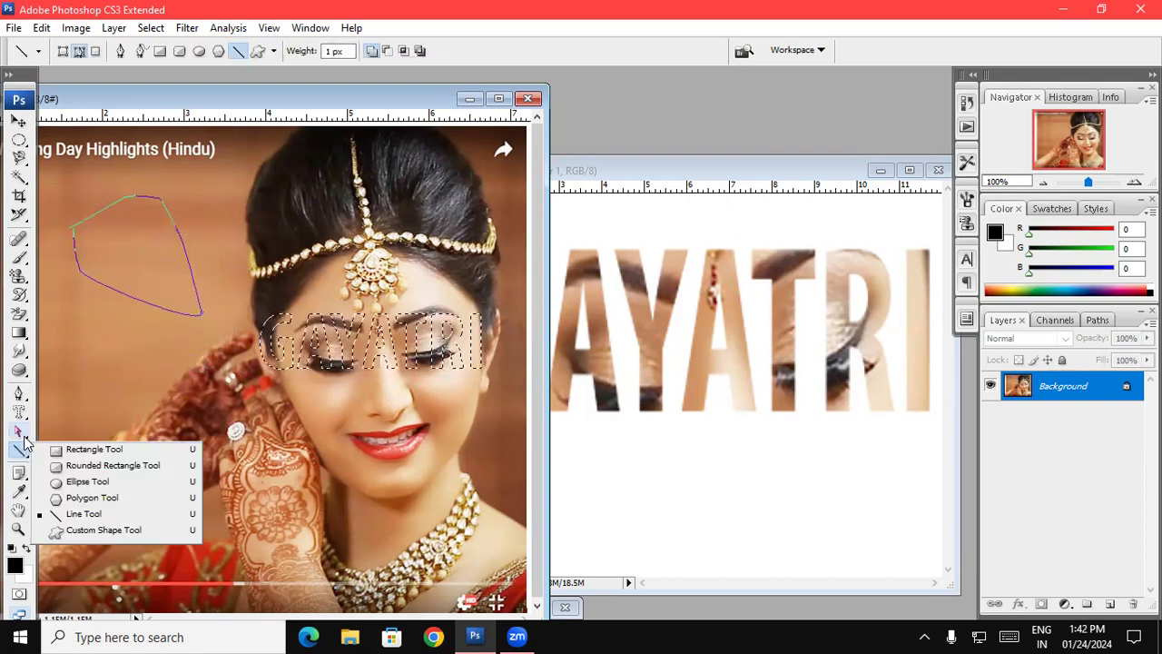
{"action": "left_click", "coordinate": [91, 423]}
{"action": "mouse_move", "coordinate": [110, 272]}
{"action": "left_mouse_down"}
{"action": "mouse_move", "coordinate": [91, 300]}
{"action": "mouse_move", "coordinate": [119, 264]}
{"action": "mouse_move", "coordinate": [109, 260]}
{"action": "left_mouse_up"}
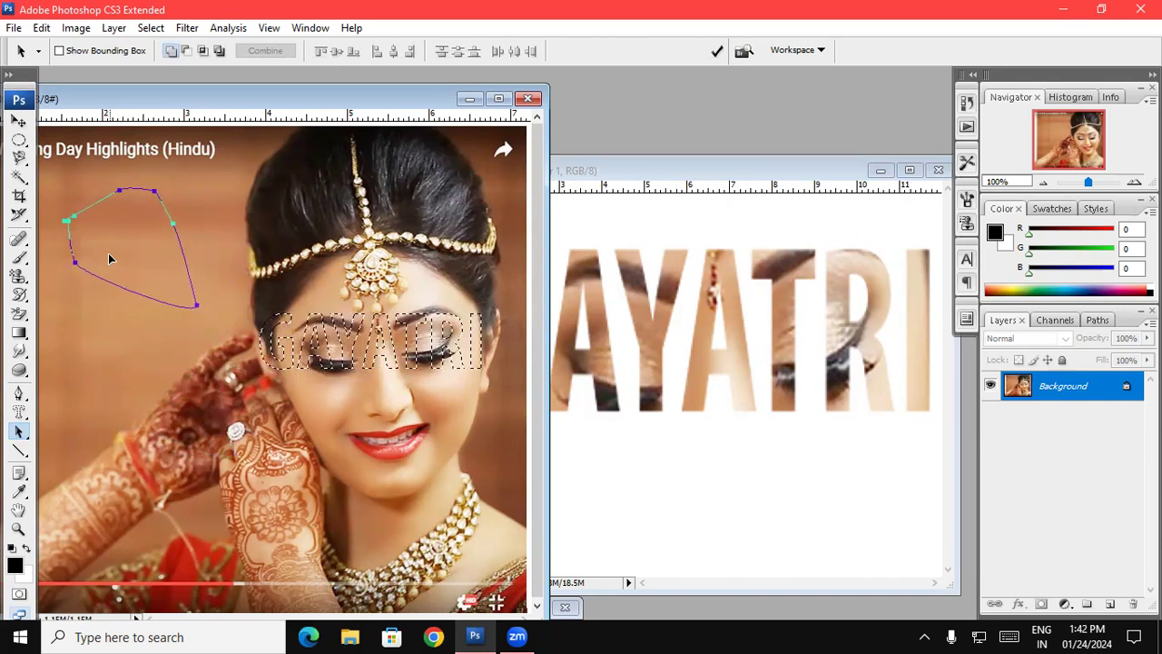
{"action": "left_click_drag", "start_coordinate": [108, 260], "coordinate": [99, 264]}
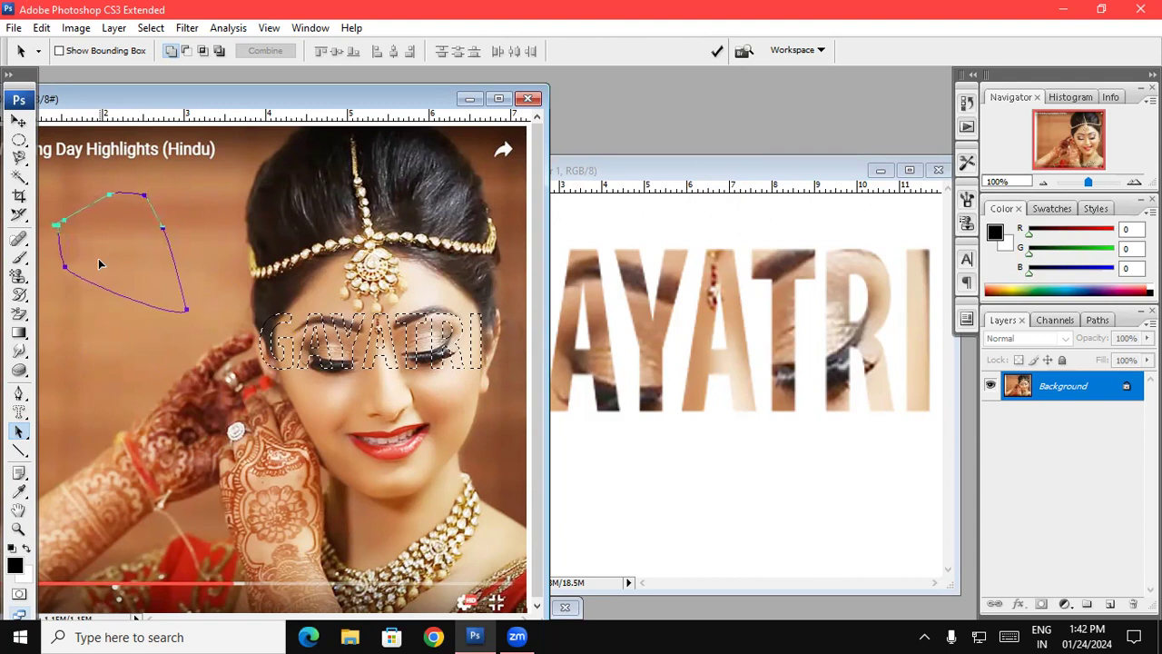
{"action": "left_click_drag", "start_coordinate": [277, 326], "coordinate": [187, 313]}
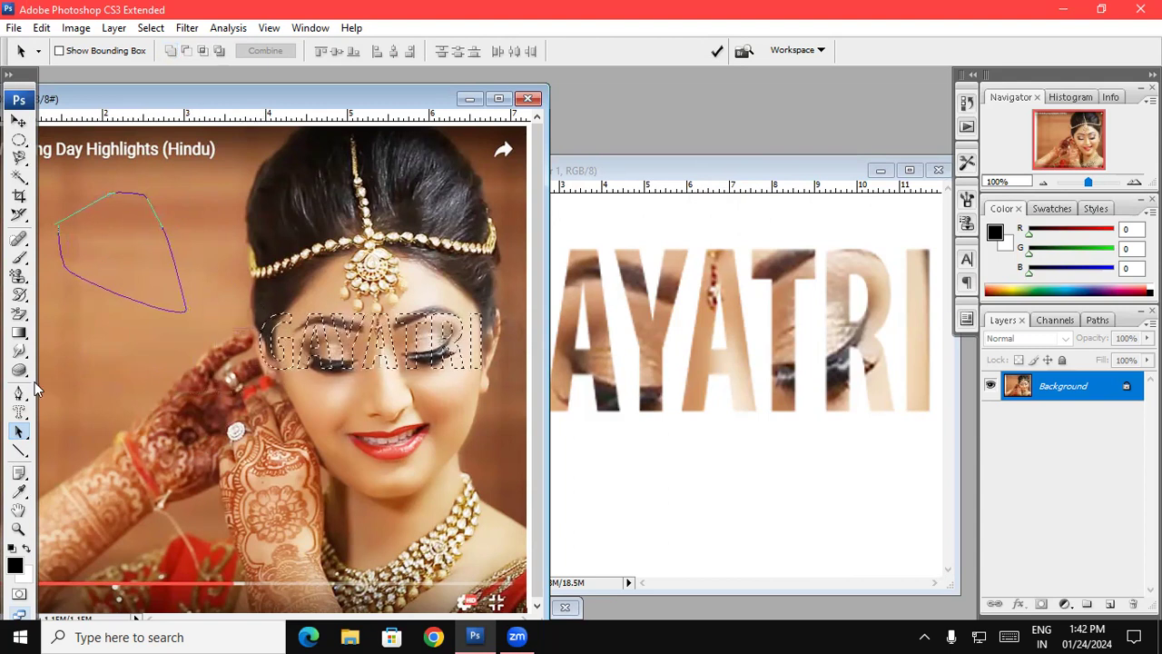
{"action": "left_click", "coordinate": [18, 449]}
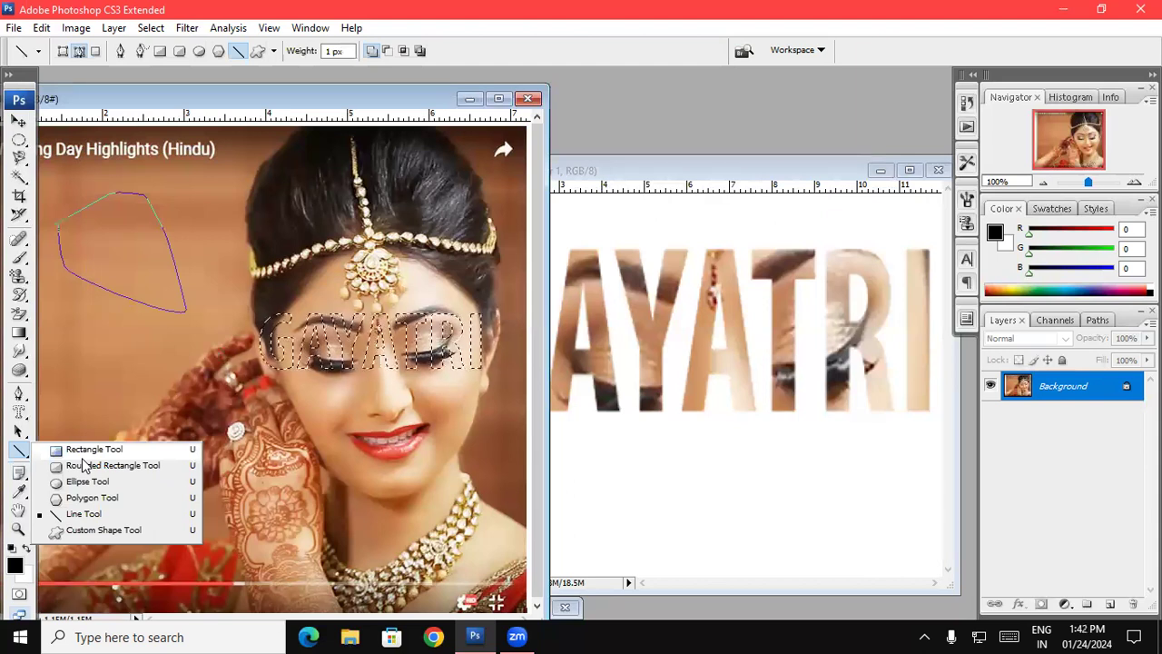
Cycle through the Pen, Type, Path Selection and Shape flyouts, finishing with Path Selection active
{"action": "left_click", "coordinate": [23, 398]}
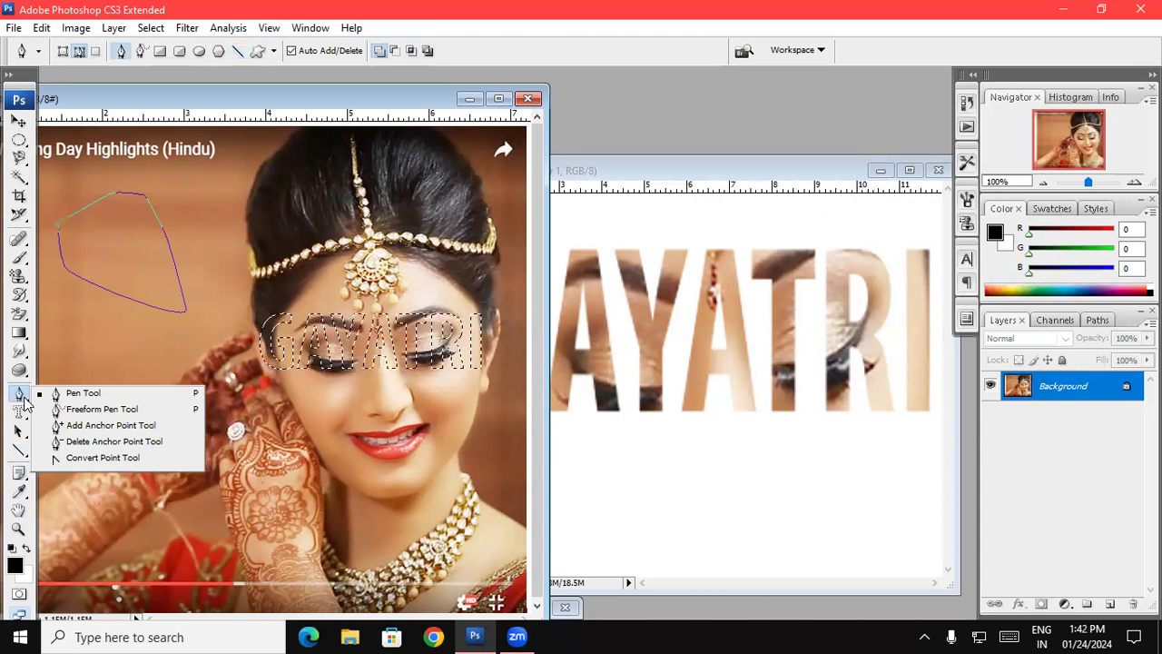
{"action": "left_click", "coordinate": [24, 413]}
{"action": "left_click", "coordinate": [24, 433]}
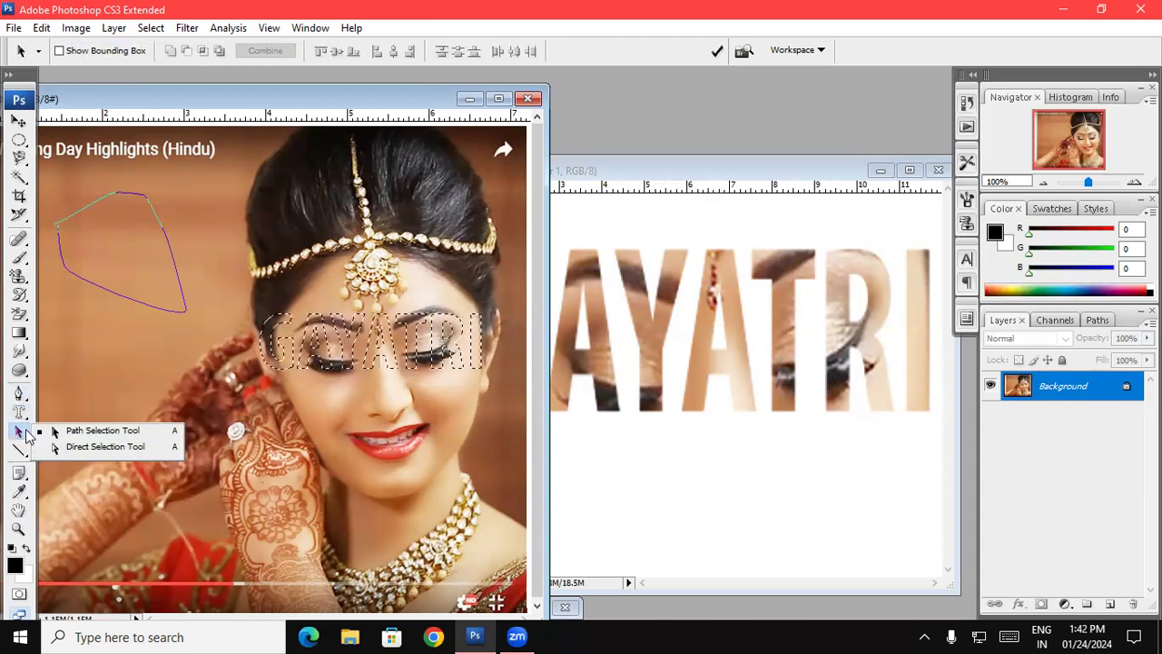
{"action": "left_click", "coordinate": [20, 450]}
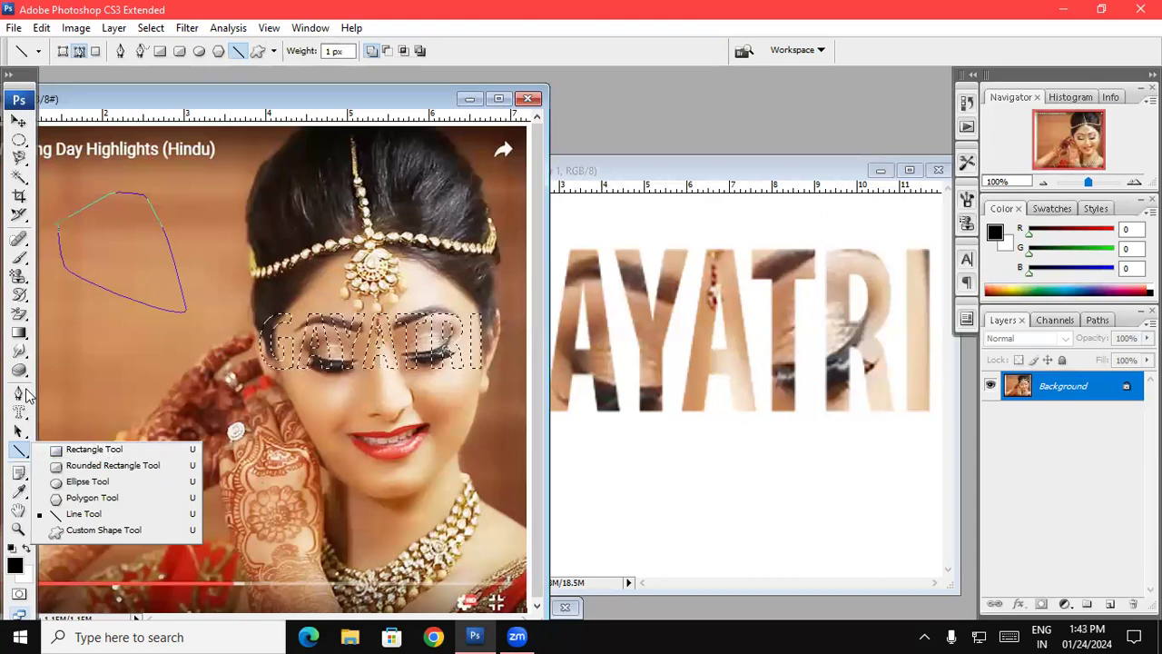
{"action": "left_click", "coordinate": [23, 397]}
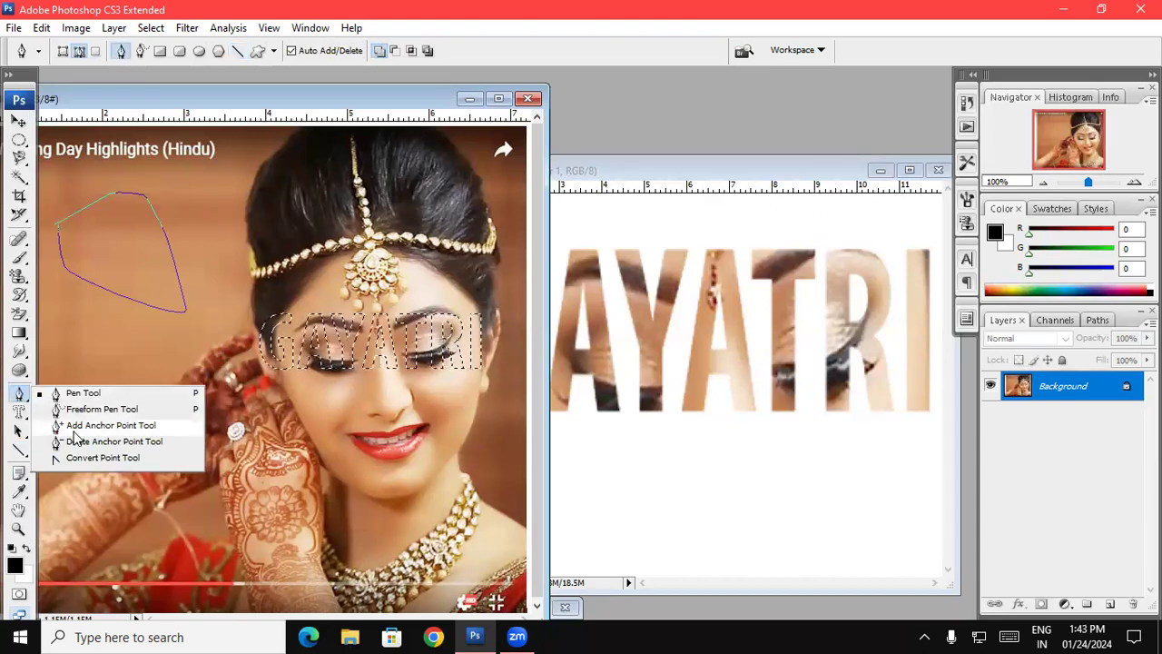
{"action": "left_click", "coordinate": [19, 411]}
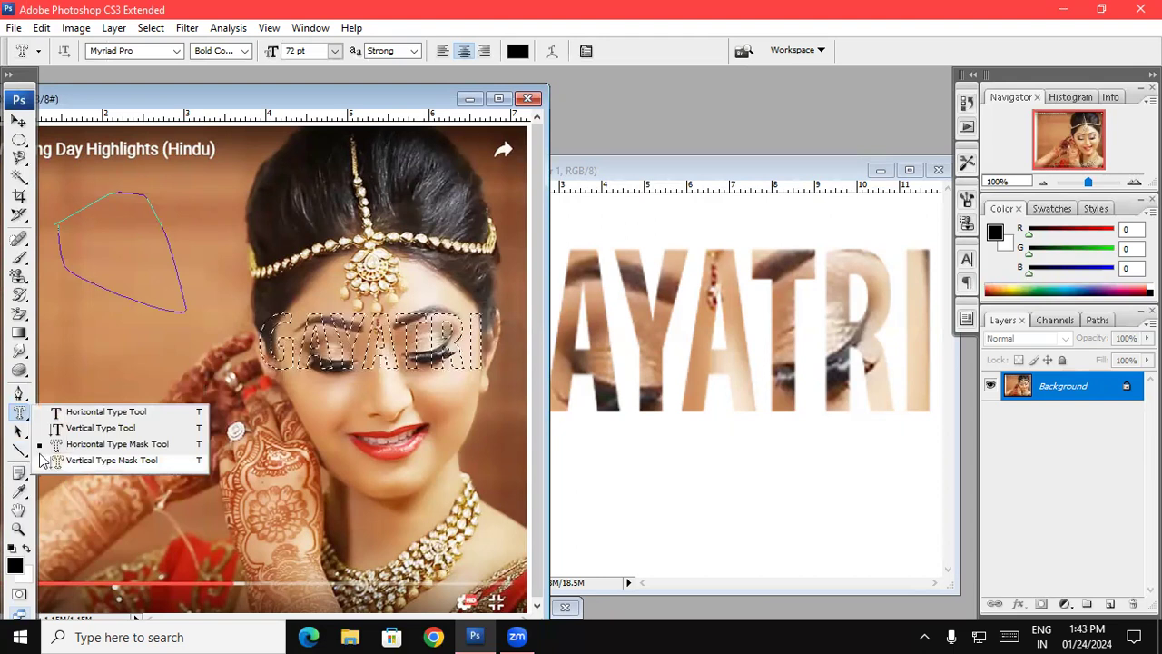
{"action": "left_click", "coordinate": [19, 430]}
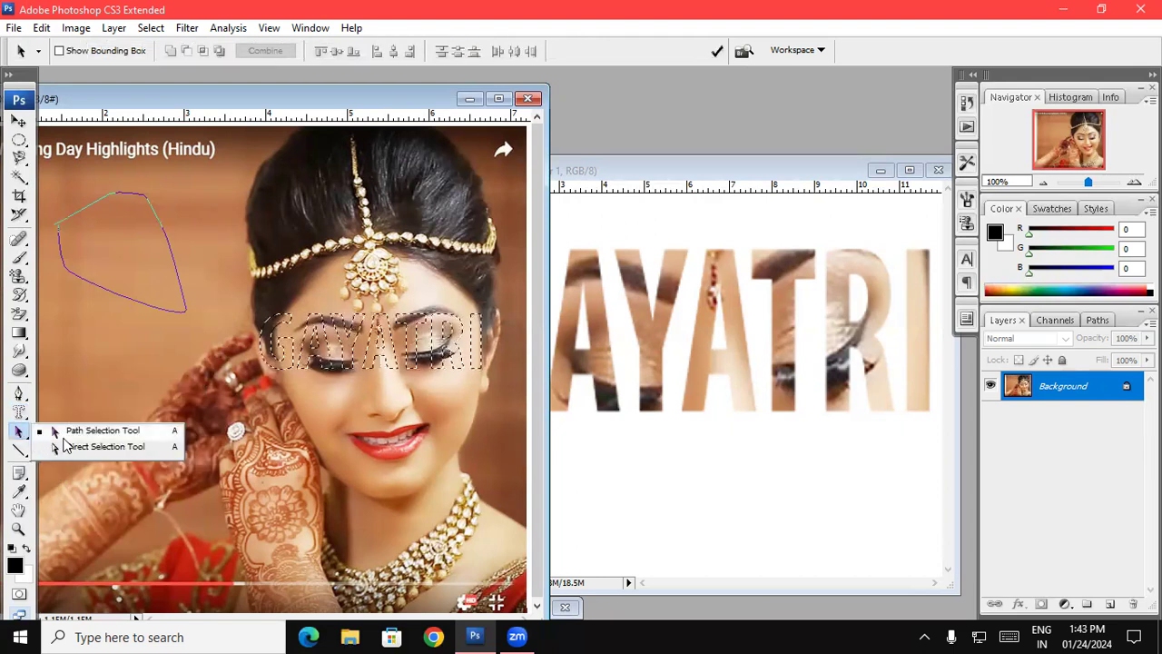